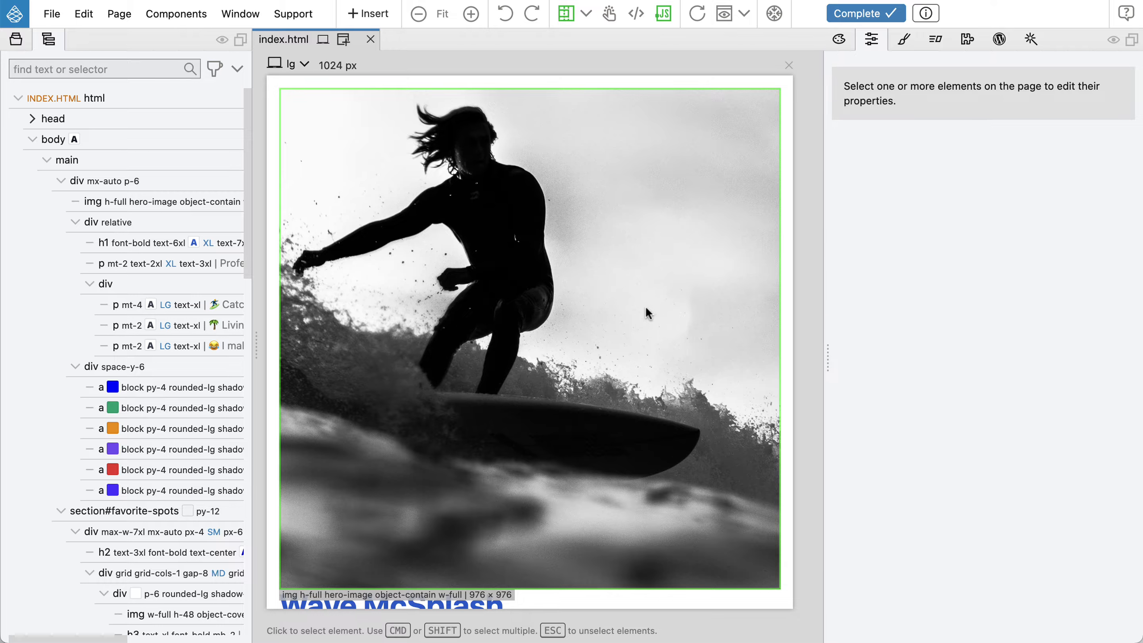
Scroll through the whole surfer profile page to review its hero, buttons and sections
{"action": "scroll", "coordinate": [645, 306], "scroll_direction": "down", "scroll_amount": 5}
{"action": "scroll", "coordinate": [646, 308], "scroll_direction": "down", "scroll_amount": 2}
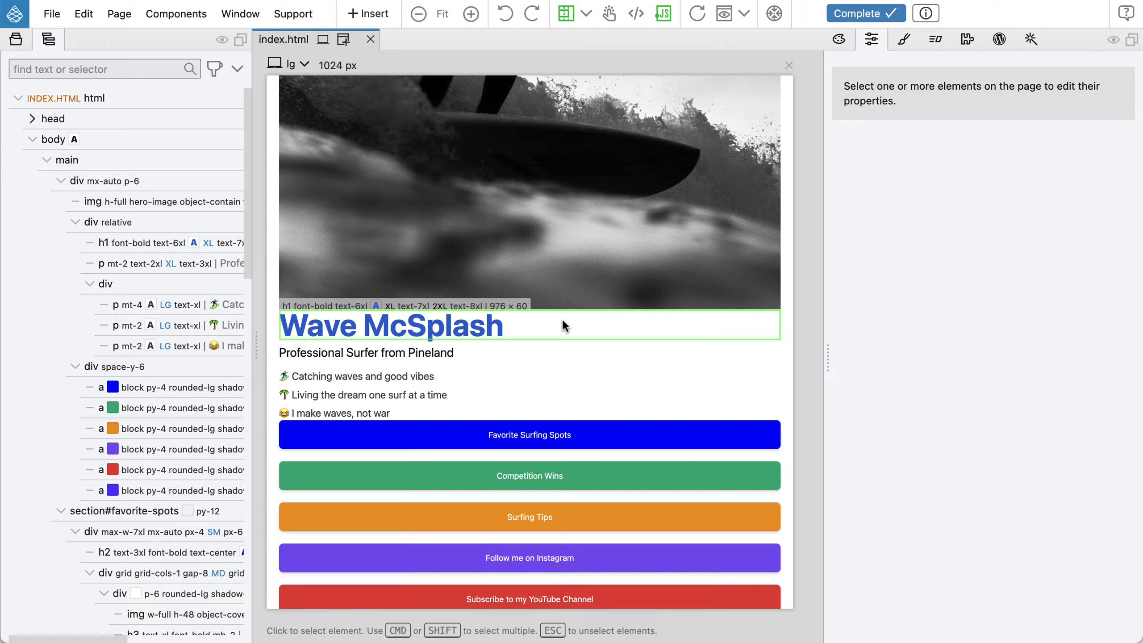
{"action": "scroll", "coordinate": [562, 318], "scroll_direction": "down", "scroll_amount": 1}
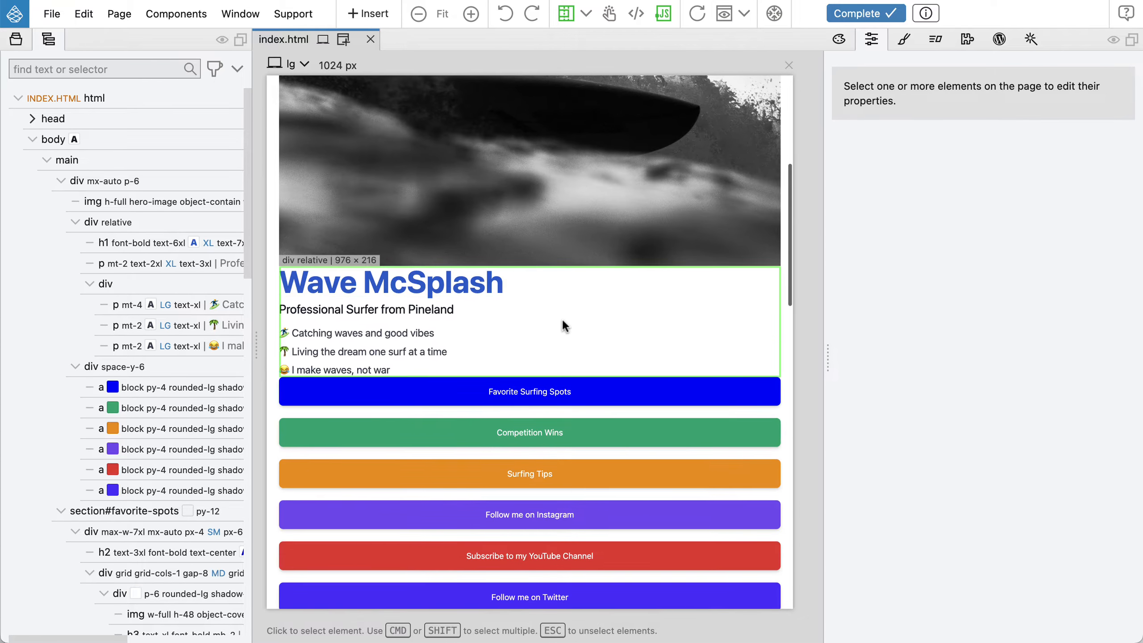
{"action": "scroll", "coordinate": [562, 319], "scroll_direction": "up", "scroll_amount": 5}
{"action": "scroll", "coordinate": [538, 261], "scroll_direction": "down", "scroll_amount": 3}
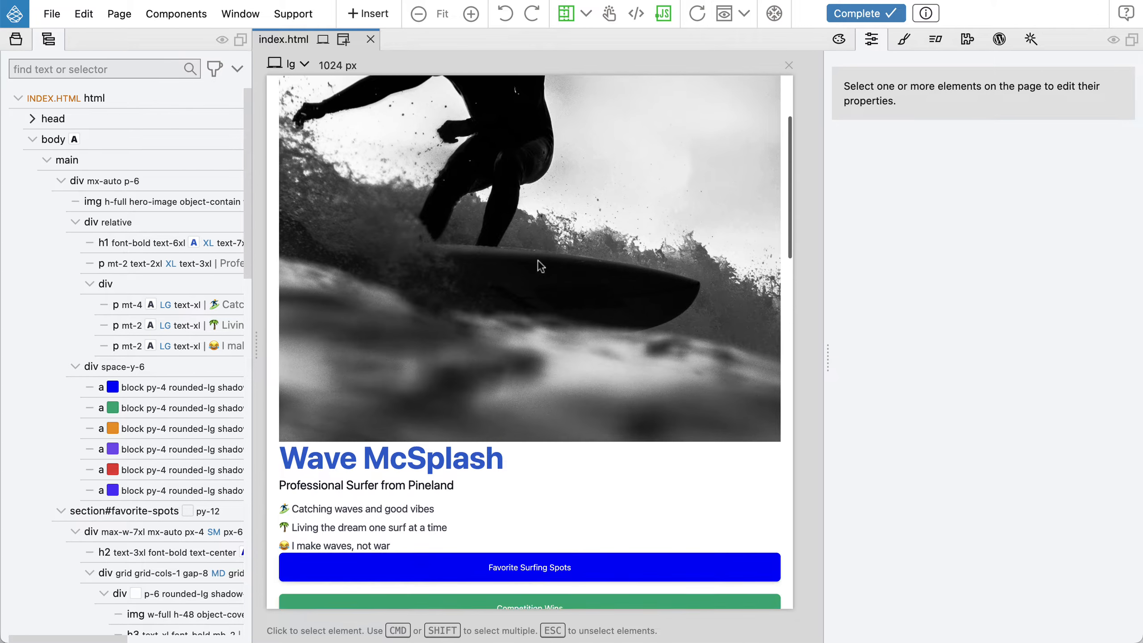
{"action": "scroll", "coordinate": [519, 419], "scroll_direction": "down", "scroll_amount": 5}
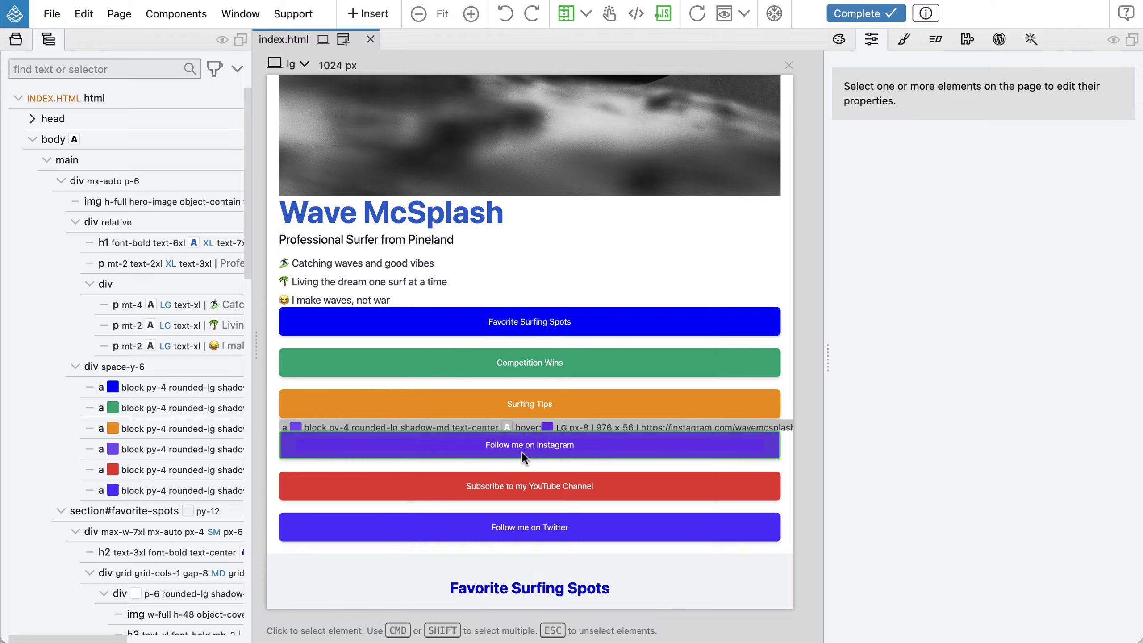
{"action": "scroll", "coordinate": [523, 452], "scroll_direction": "down", "scroll_amount": 8}
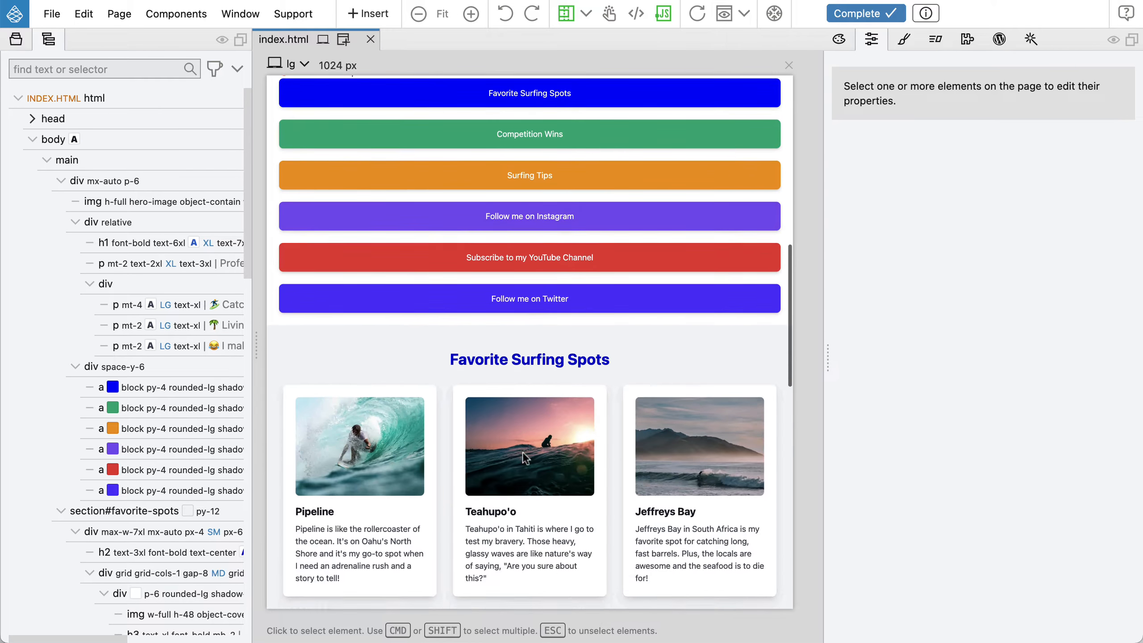
{"action": "scroll", "coordinate": [522, 452], "scroll_direction": "down", "scroll_amount": 18}
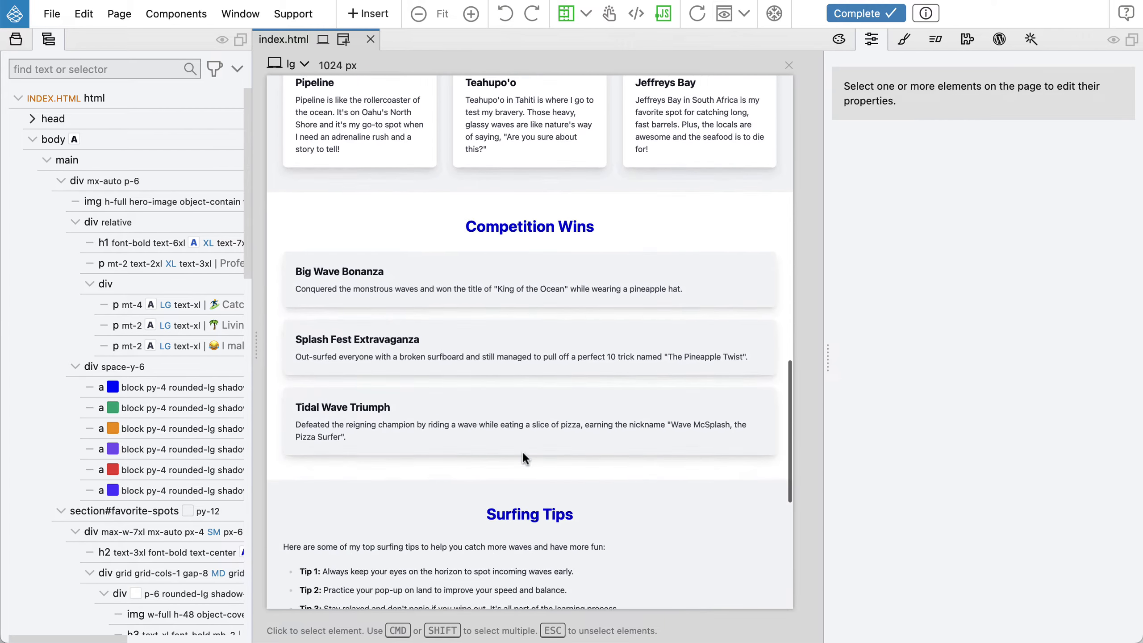
{"action": "scroll", "coordinate": [523, 454], "scroll_direction": "down", "scroll_amount": 4}
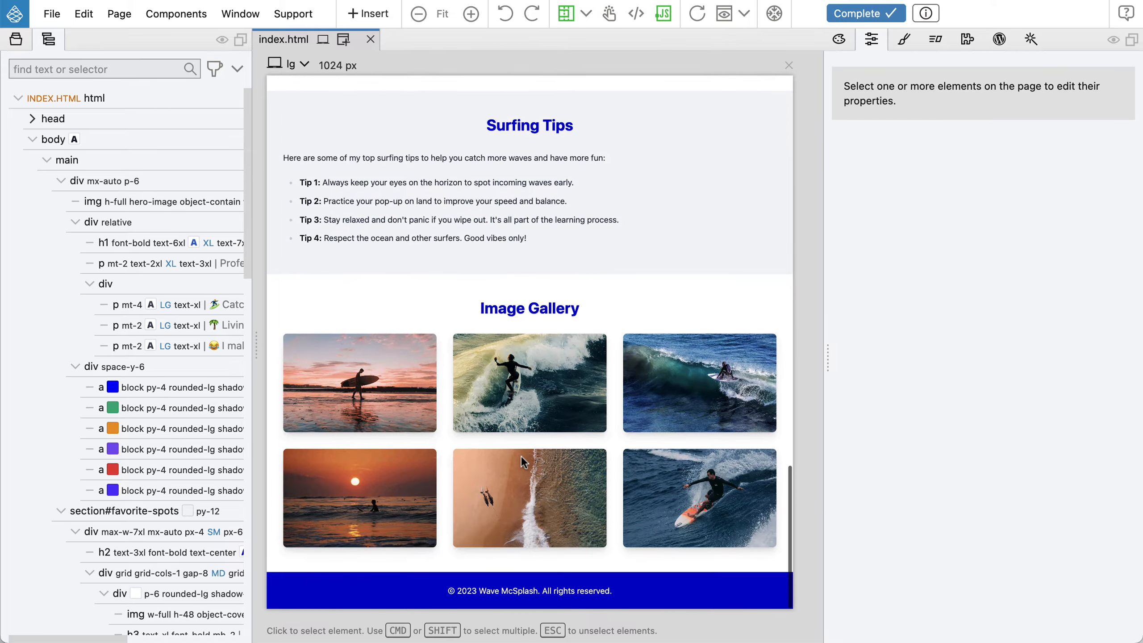
{"action": "scroll", "coordinate": [521, 456], "scroll_direction": "up", "scroll_amount": 20}
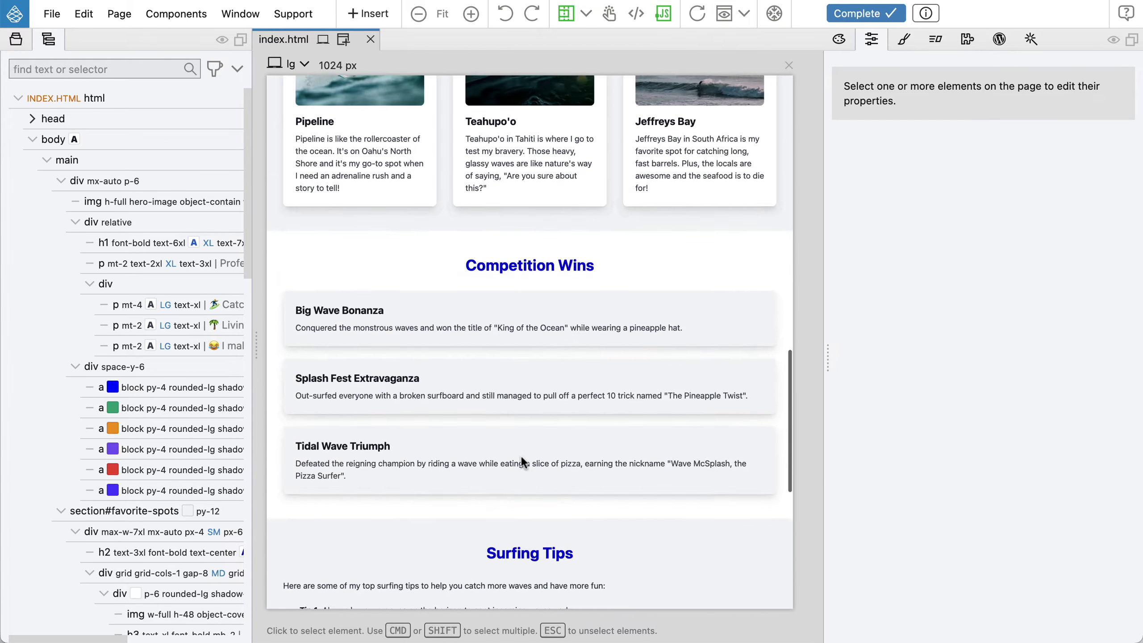
{"action": "scroll", "coordinate": [521, 456], "scroll_direction": "up", "scroll_amount": 18}
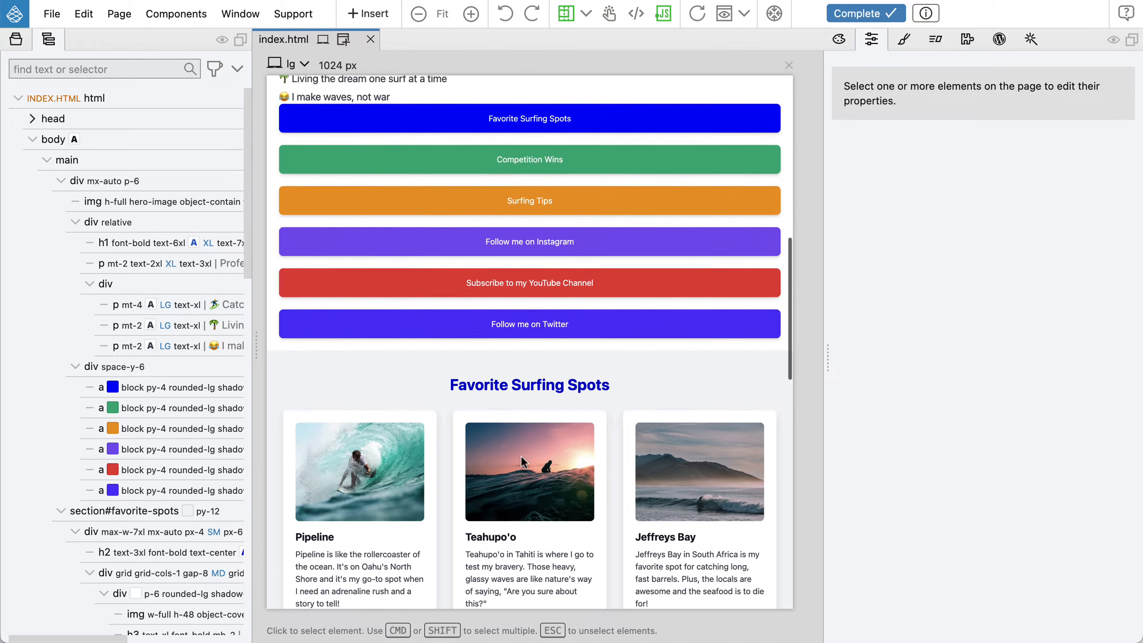
{"action": "scroll", "coordinate": [521, 454], "scroll_direction": "up", "scroll_amount": 5}
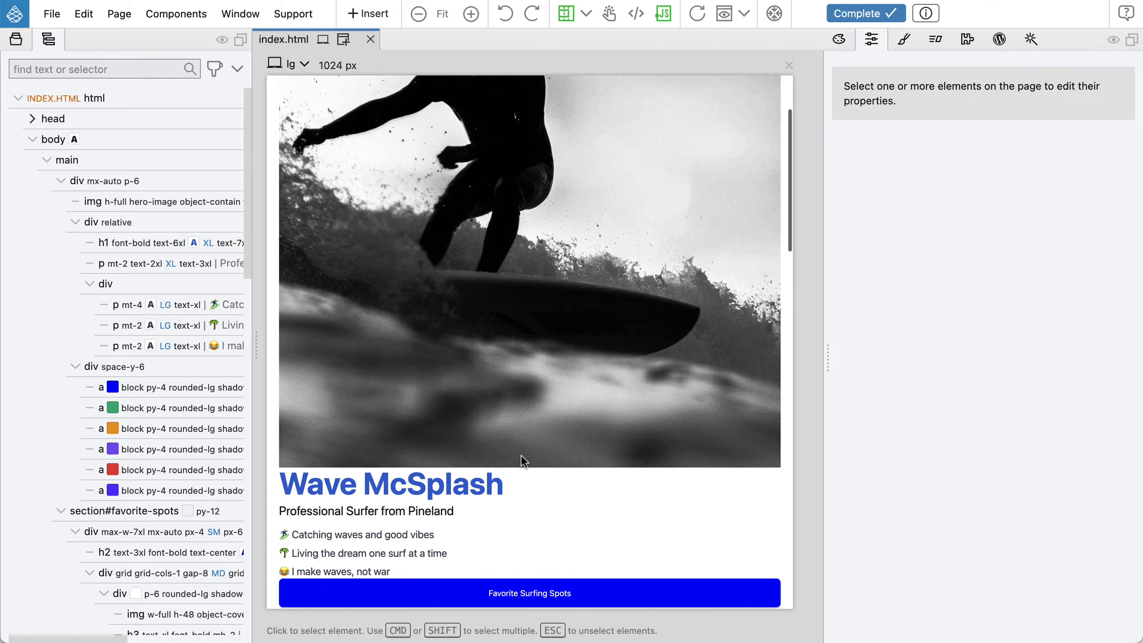
Select the main mx-auto p-6 container and scroll the page to see which content it holds
{"action": "left_click", "coordinate": [139, 173]}
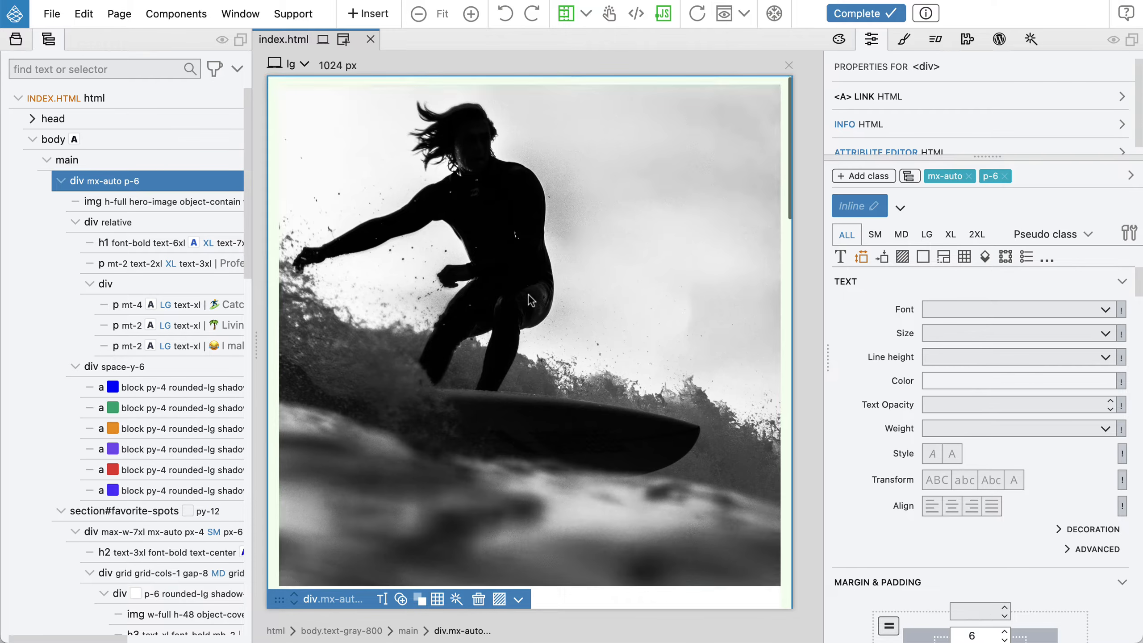
{"action": "scroll", "coordinate": [531, 300], "scroll_direction": "down", "scroll_amount": 8}
{"action": "scroll", "coordinate": [527, 297], "scroll_direction": "down", "scroll_amount": 3}
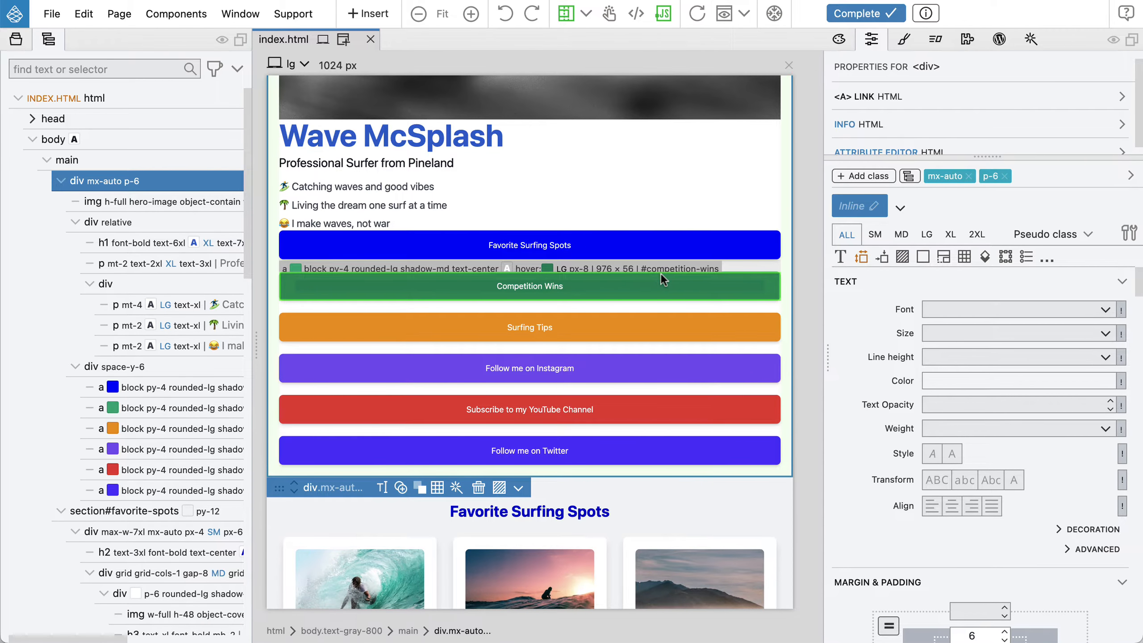
{"action": "scroll", "coordinate": [663, 271], "scroll_direction": "up", "scroll_amount": 15}
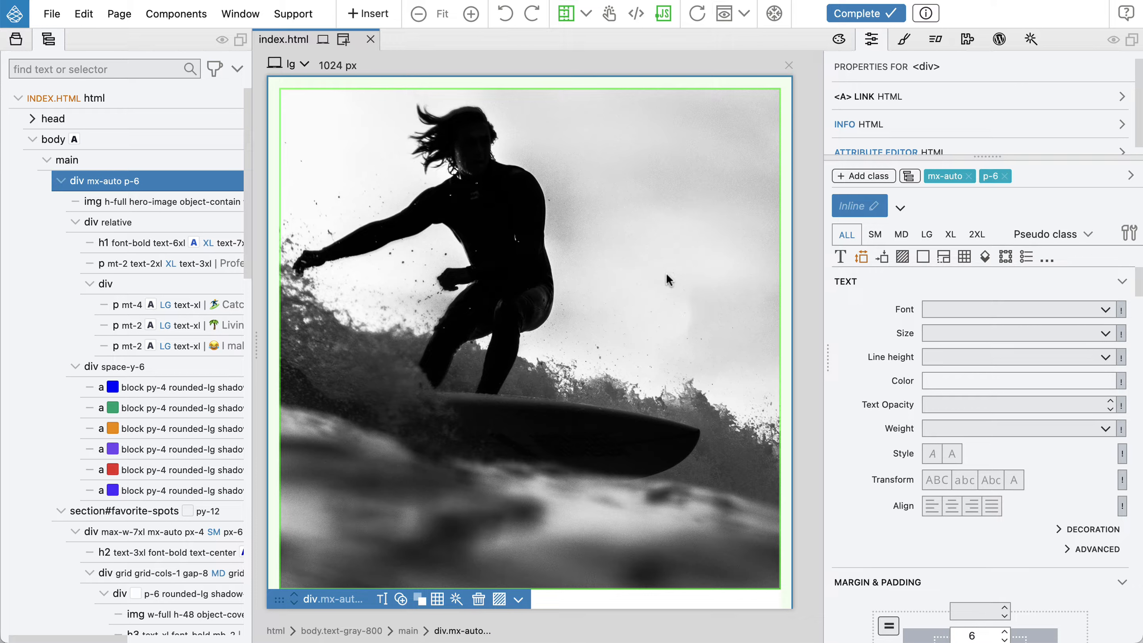
{"action": "scroll", "coordinate": [664, 280], "scroll_direction": "down", "scroll_amount": 10}
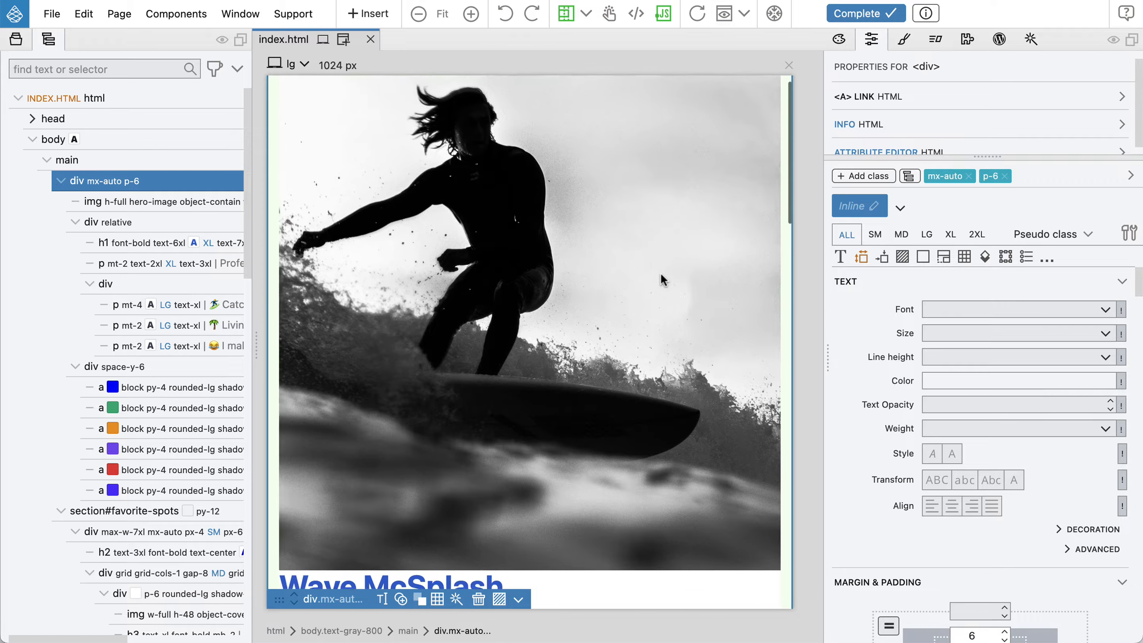
{"action": "scroll", "coordinate": [661, 273], "scroll_direction": "down", "scroll_amount": 4}
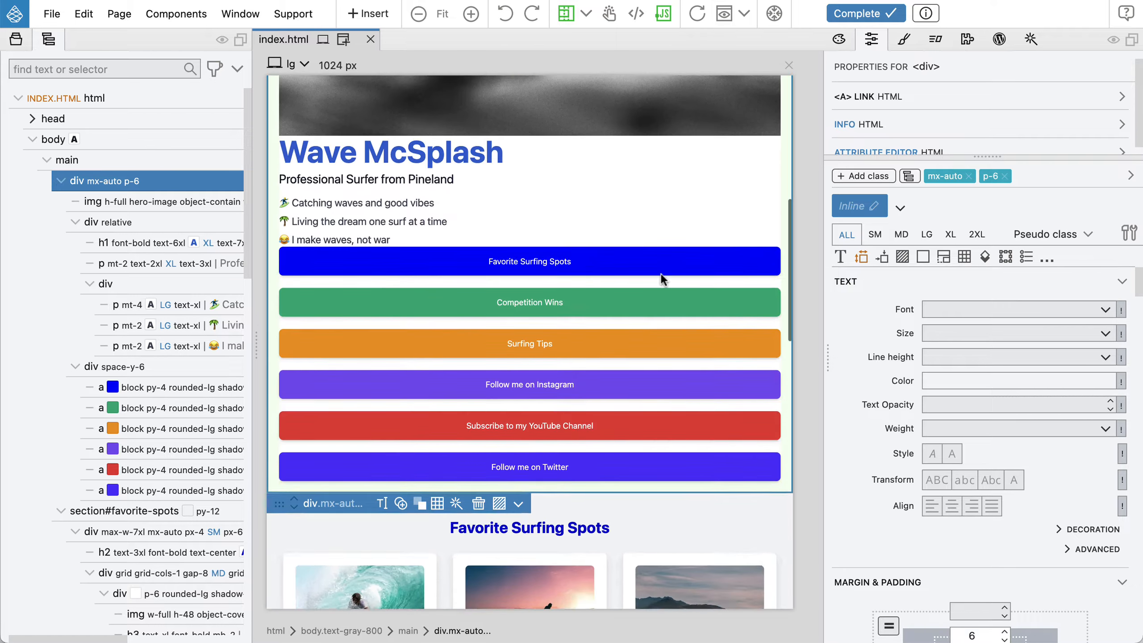
{"action": "scroll", "coordinate": [661, 273], "scroll_direction": "up", "scroll_amount": 14}
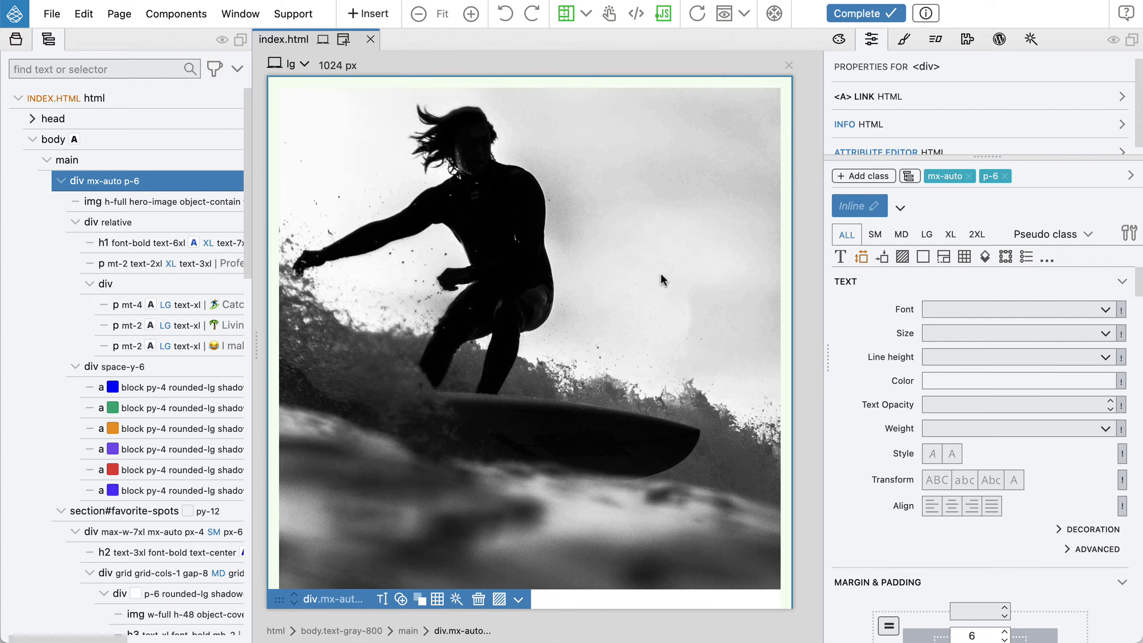
{"action": "scroll", "coordinate": [660, 271], "scroll_direction": "down", "scroll_amount": 7}
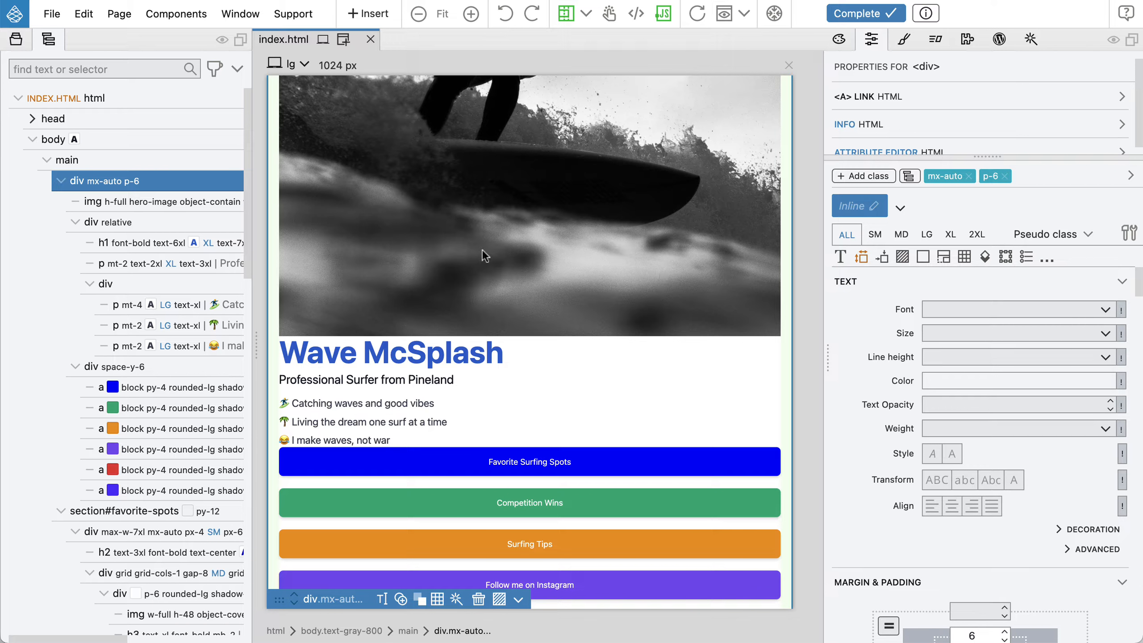
{"action": "scroll", "coordinate": [620, 251], "scroll_direction": "down", "scroll_amount": 3}
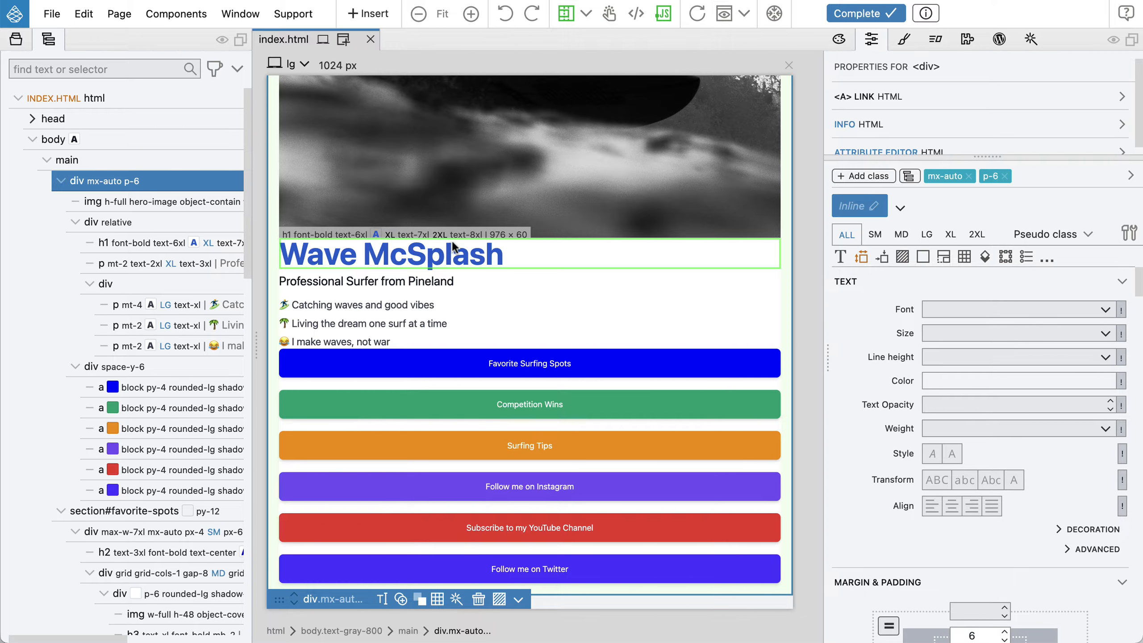
{"action": "mouse_move", "coordinate": [188, 221]}
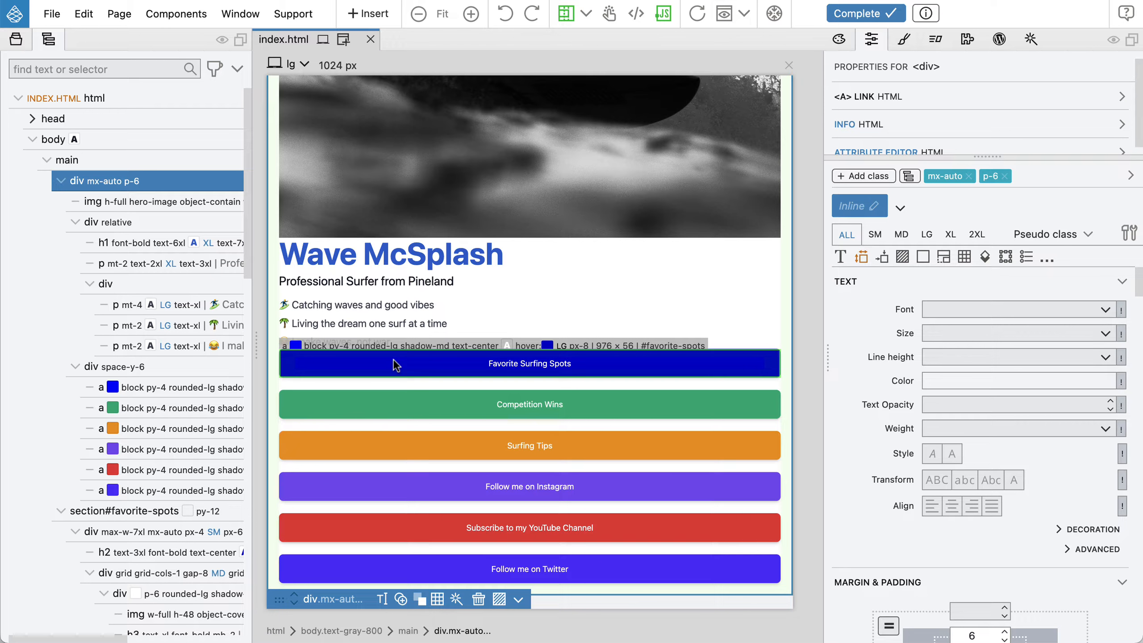
{"action": "mouse_move", "coordinate": [171, 190]}
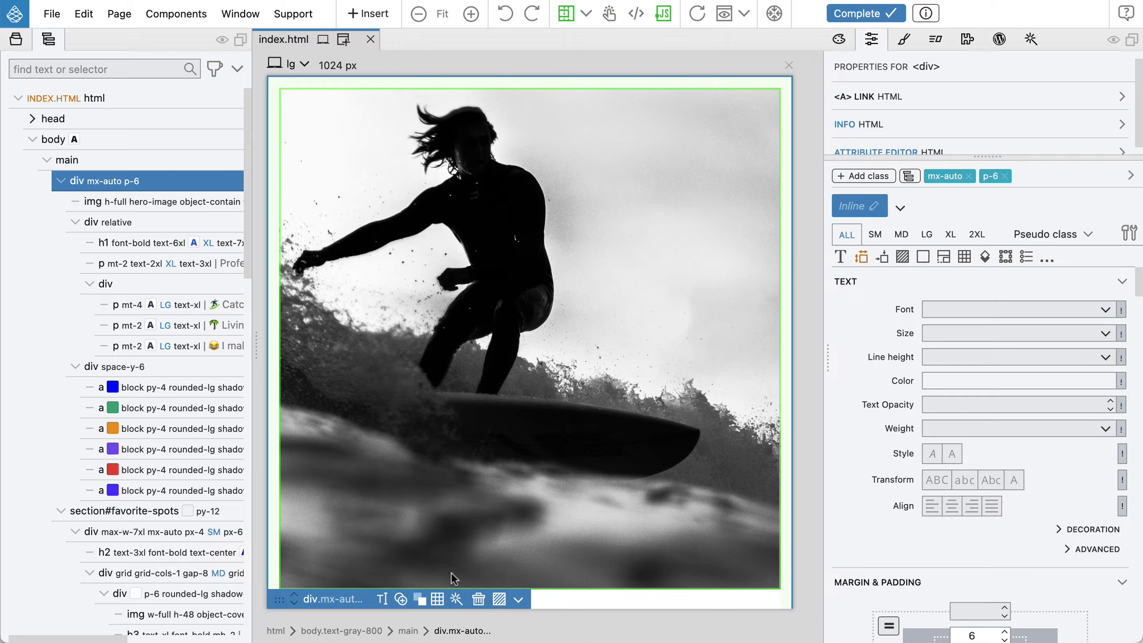
Open the CSS Grid editor for the main container and create a CSS grid on the [TW] ALL rule
{"action": "right_click", "coordinate": [185, 181]}
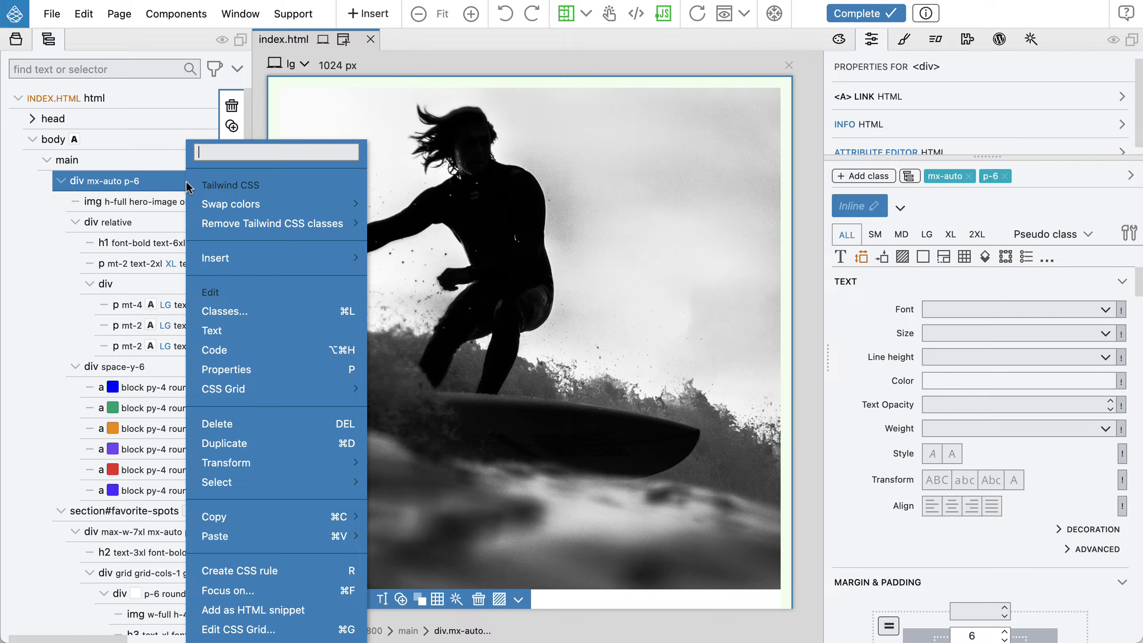
{"action": "mouse_move", "coordinate": [279, 388]}
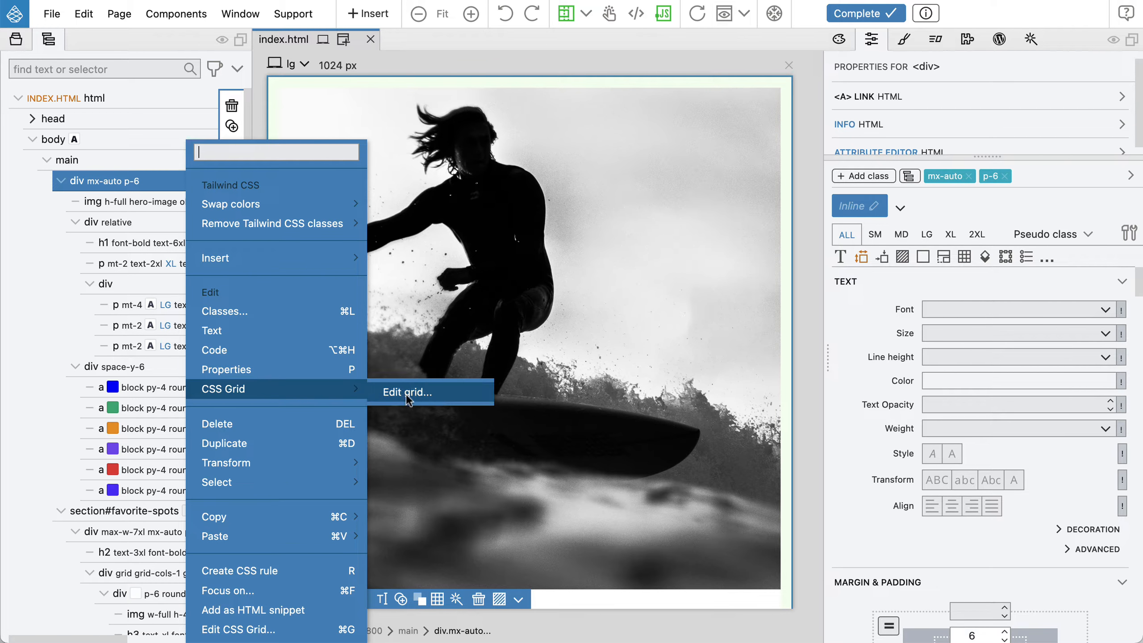
{"action": "left_click", "coordinate": [450, 393]}
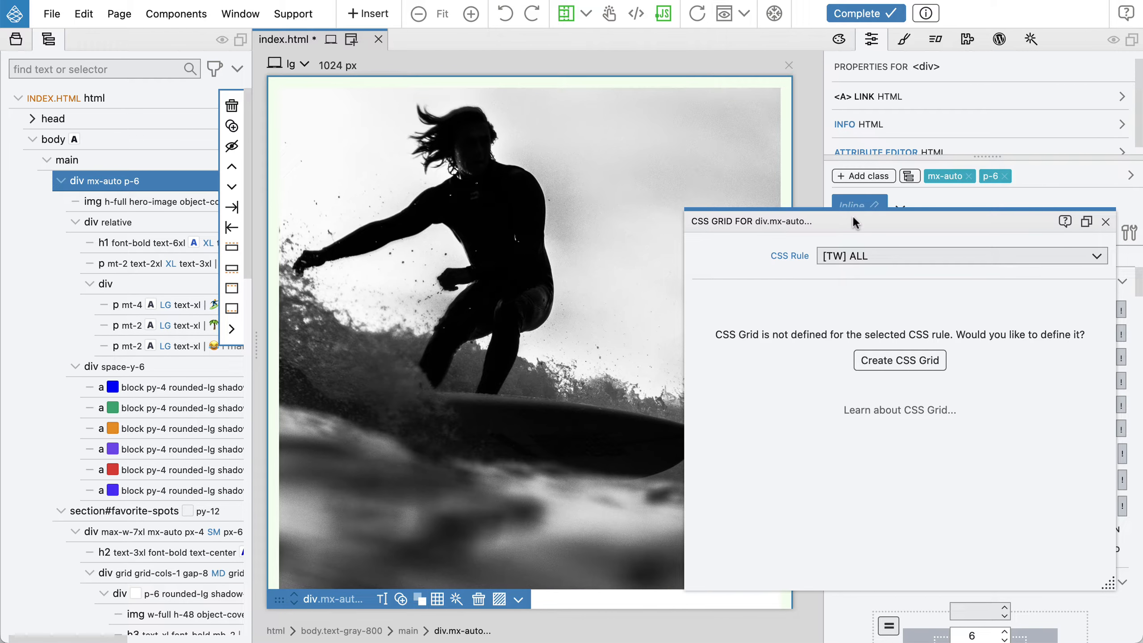
{"action": "left_click", "coordinate": [863, 258]}
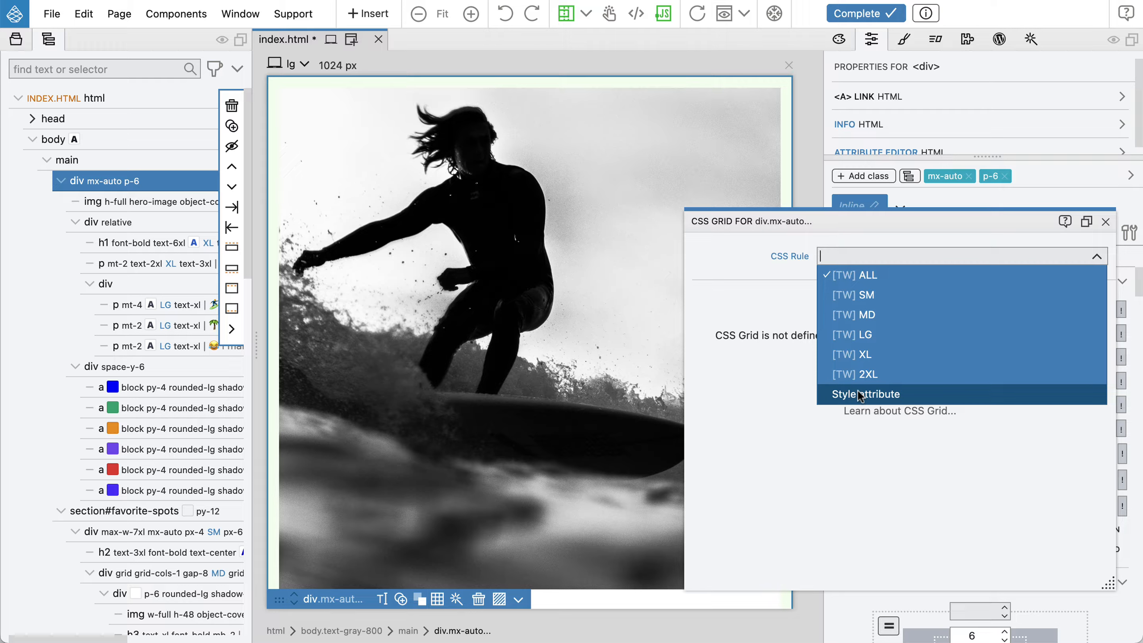
{"action": "left_click", "coordinate": [904, 276]}
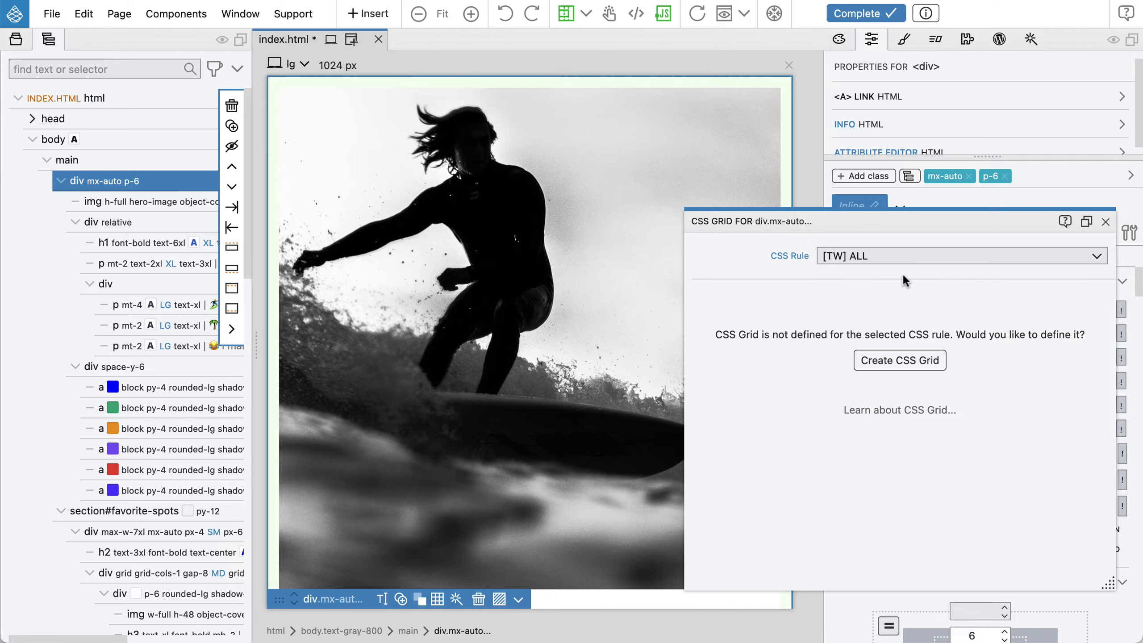
{"action": "left_click", "coordinate": [915, 362]}
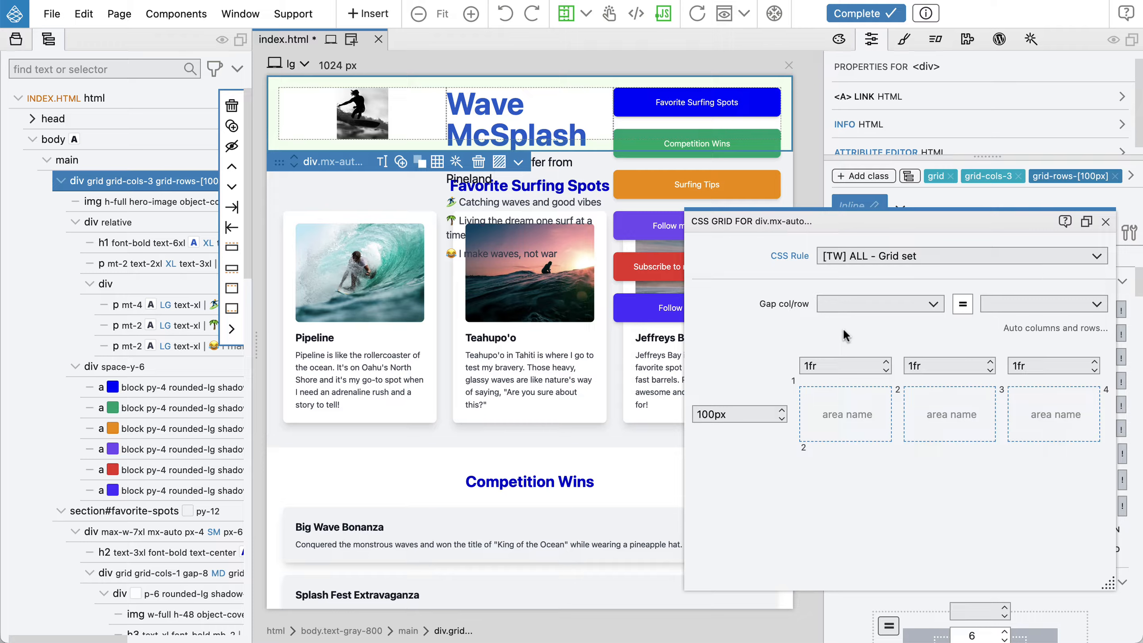
Delete two of the grid's columns so only the 1fr column remains
{"action": "mouse_move", "coordinate": [1030, 354]}
{"action": "left_click", "coordinate": [1054, 347]}
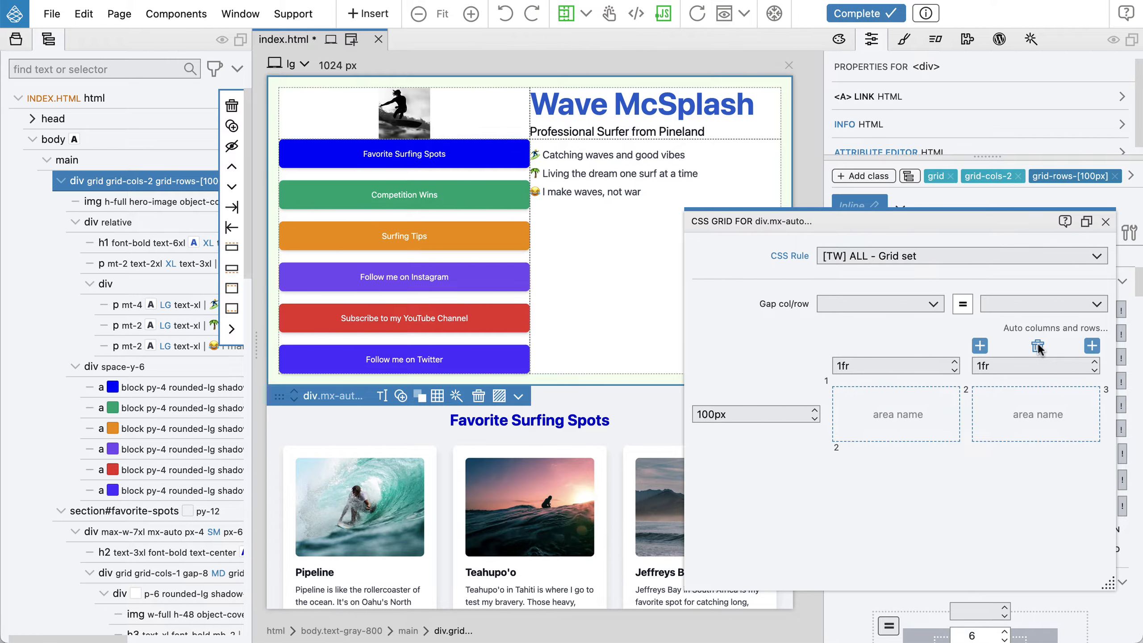
{"action": "left_click", "coordinate": [1038, 347]}
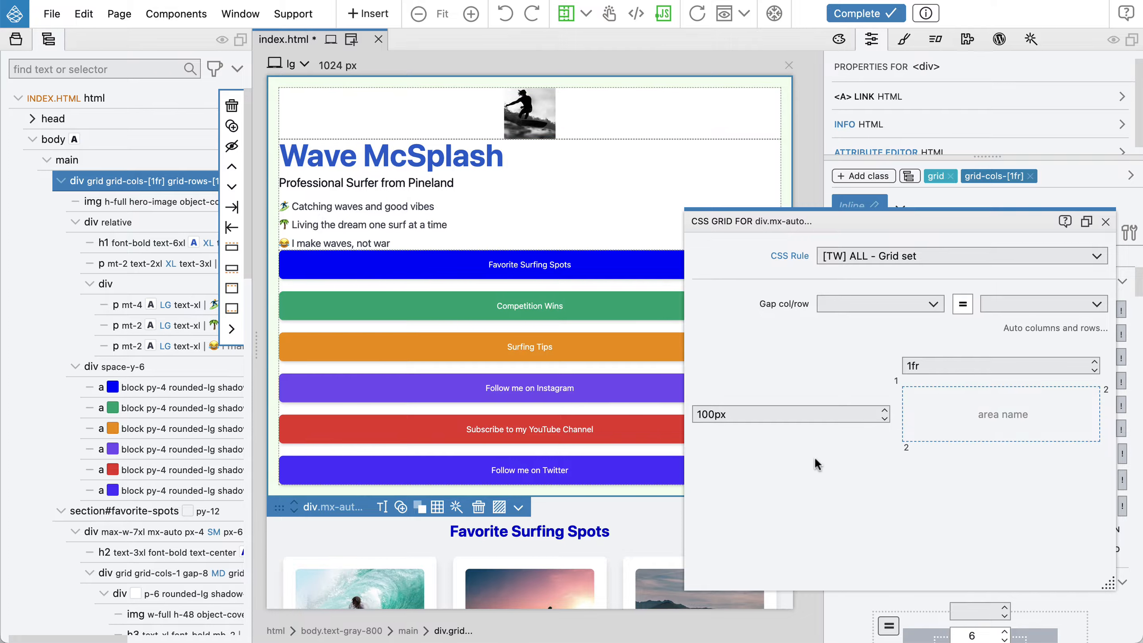
Set the grid's row size to auto
{"action": "mouse_move", "coordinate": [755, 404]}
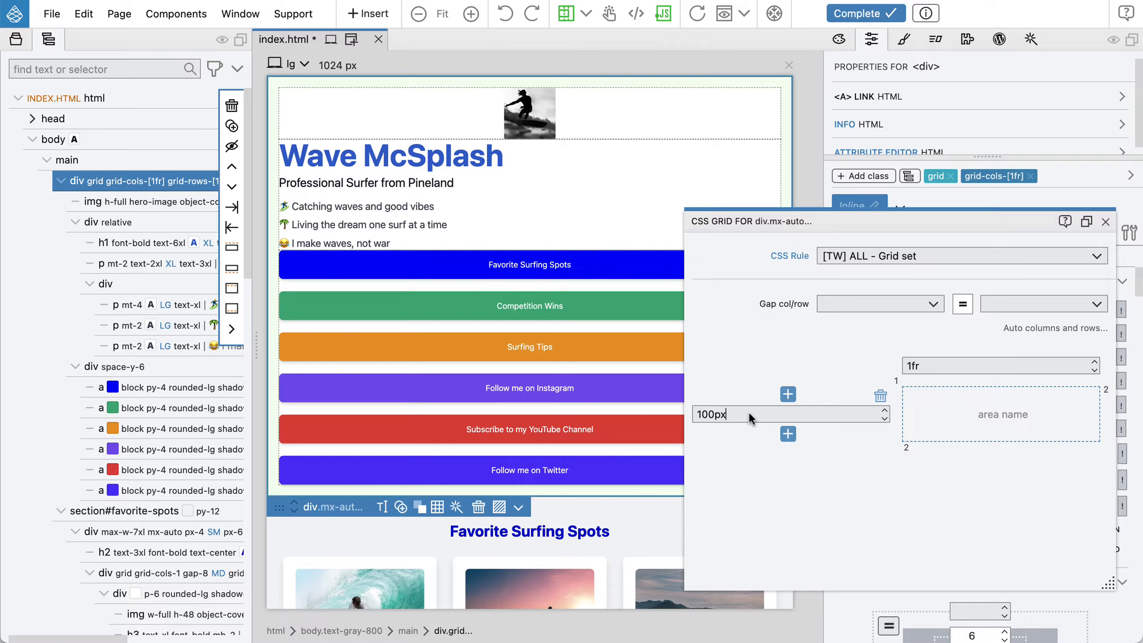
{"action": "left_click", "coordinate": [750, 414]}
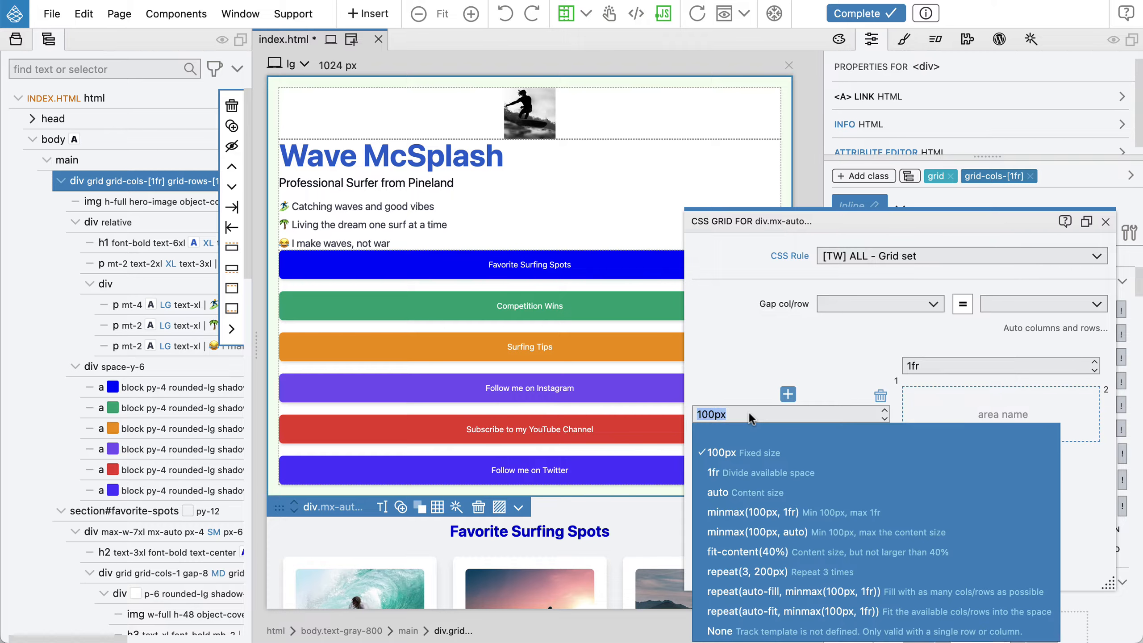
{"action": "left_click", "coordinate": [809, 490]}
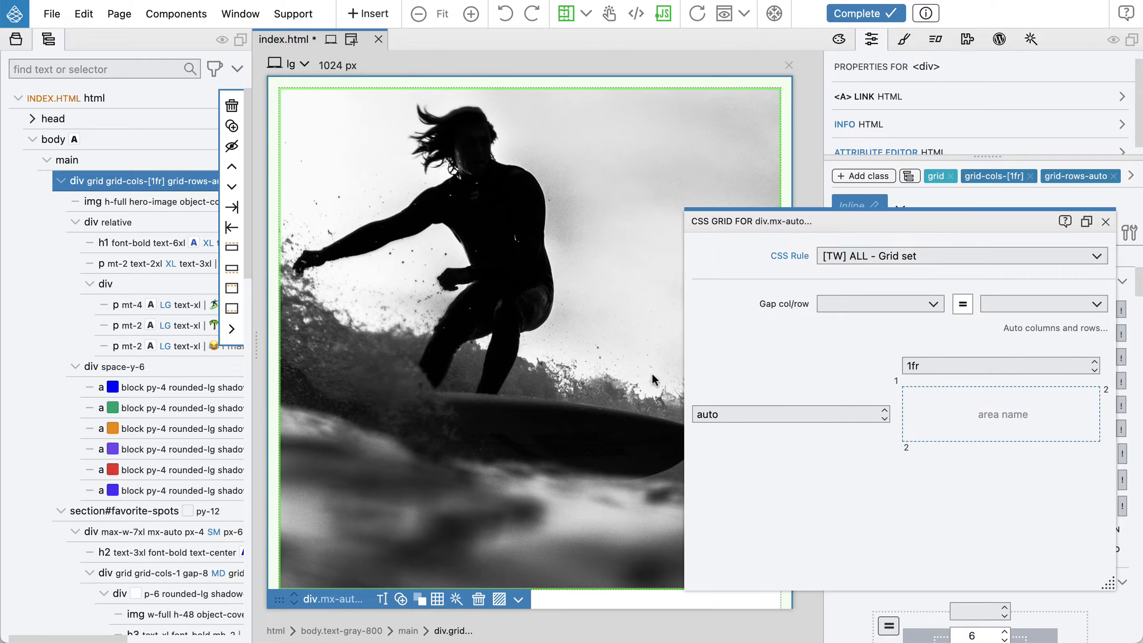
Set the container grid's column and row gap to 12, then close the CSS Grid editor
{"action": "scroll", "coordinate": [490, 342], "scroll_direction": "down", "scroll_amount": 5}
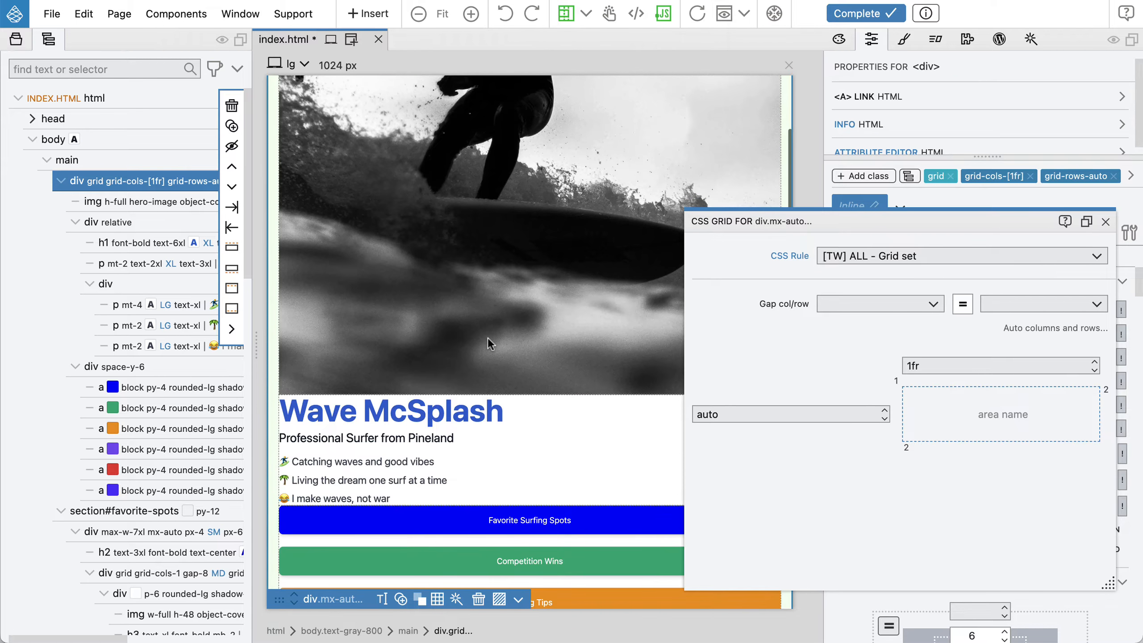
{"action": "scroll", "coordinate": [490, 338], "scroll_direction": "down", "scroll_amount": 8}
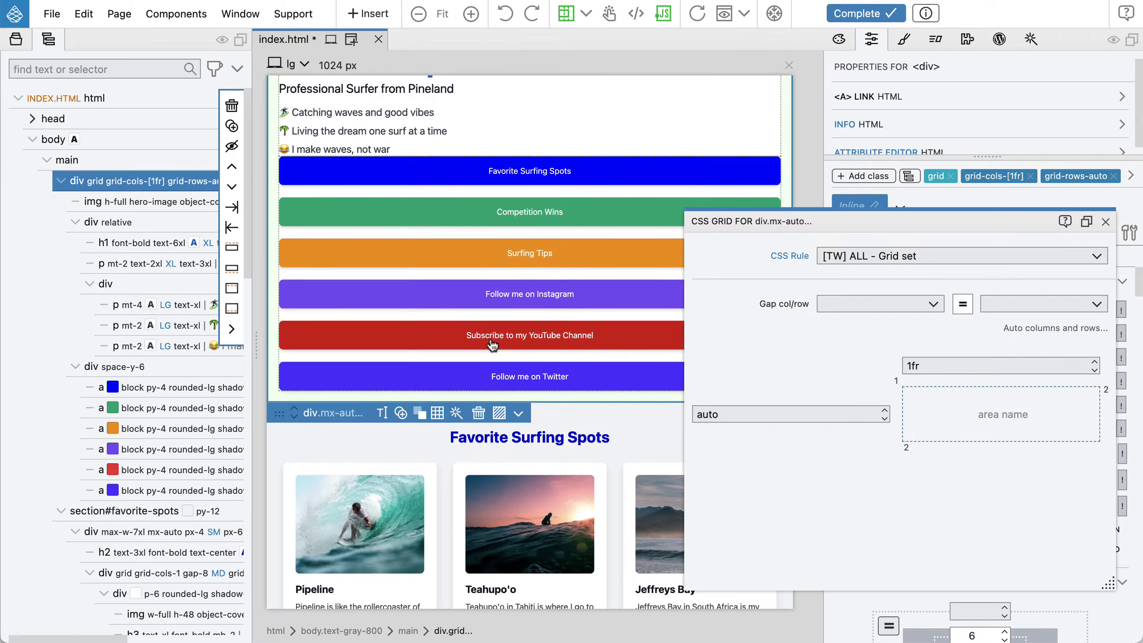
{"action": "scroll", "coordinate": [492, 345], "scroll_direction": "up", "scroll_amount": 9}
{"action": "scroll", "coordinate": [492, 343], "scroll_direction": "up", "scroll_amount": 2}
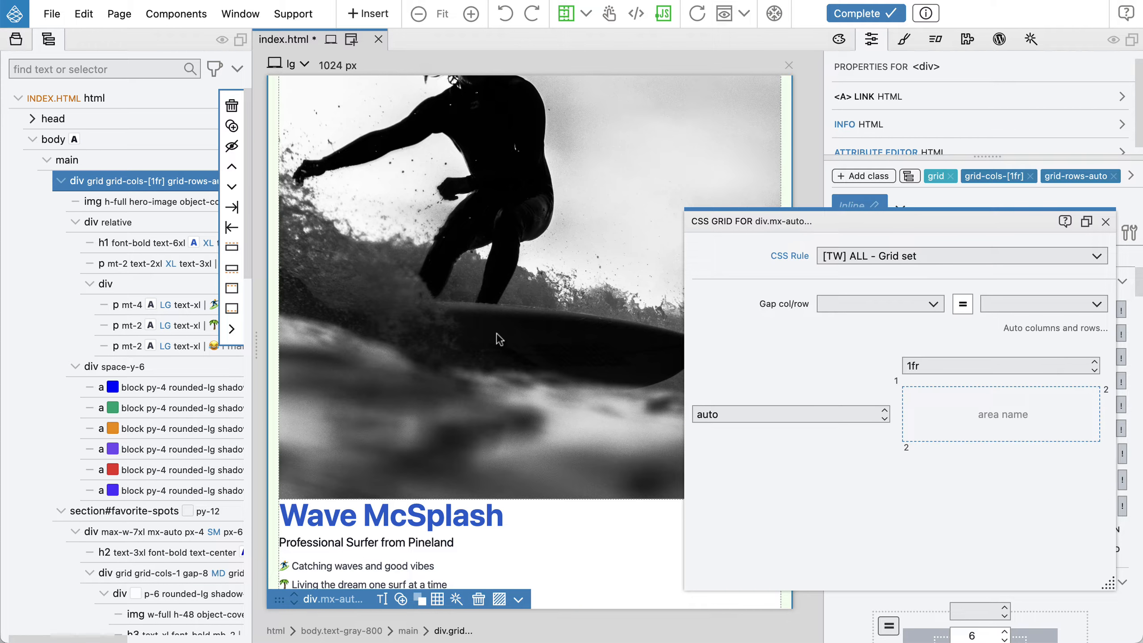
{"action": "left_click", "coordinate": [854, 299]}
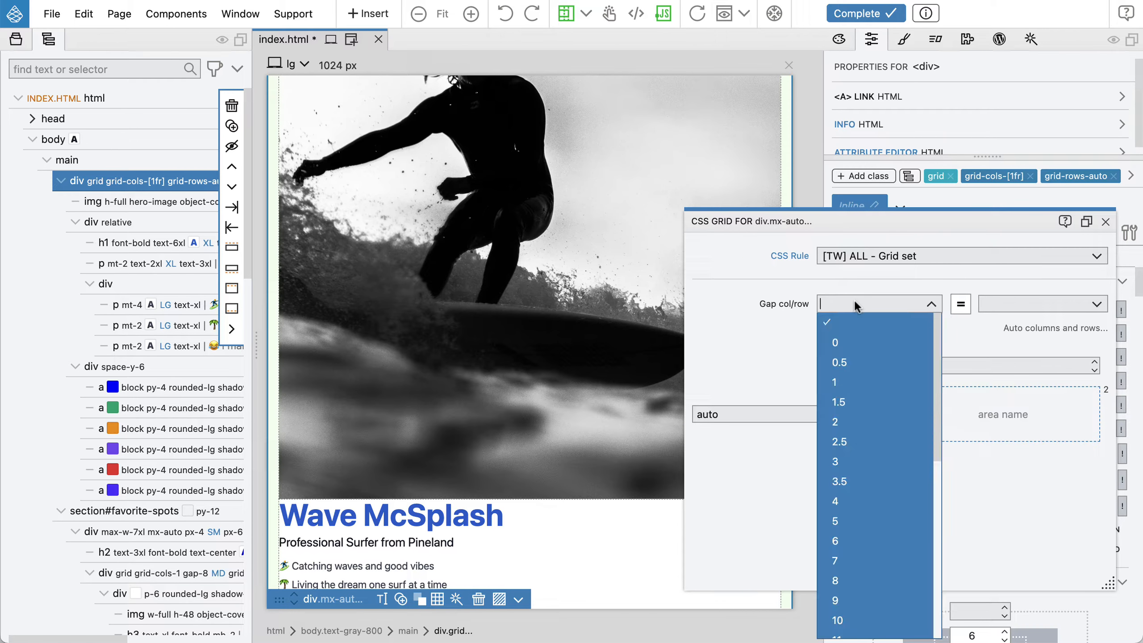
{"action": "scroll", "coordinate": [865, 370], "scroll_direction": "down", "scroll_amount": 2}
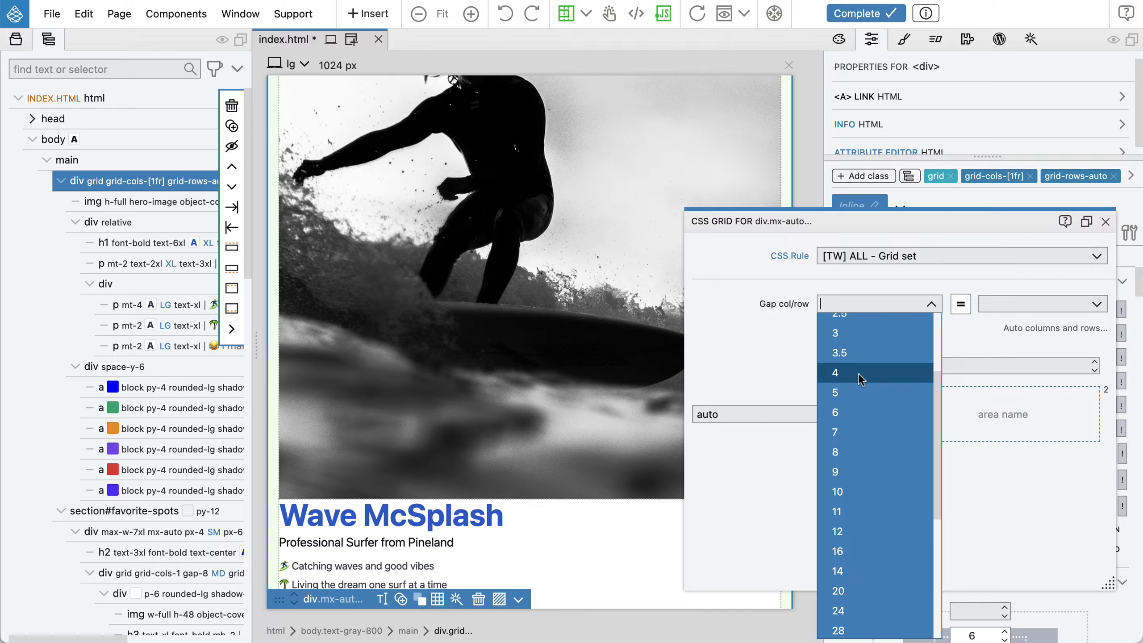
{"action": "left_click", "coordinate": [866, 531]}
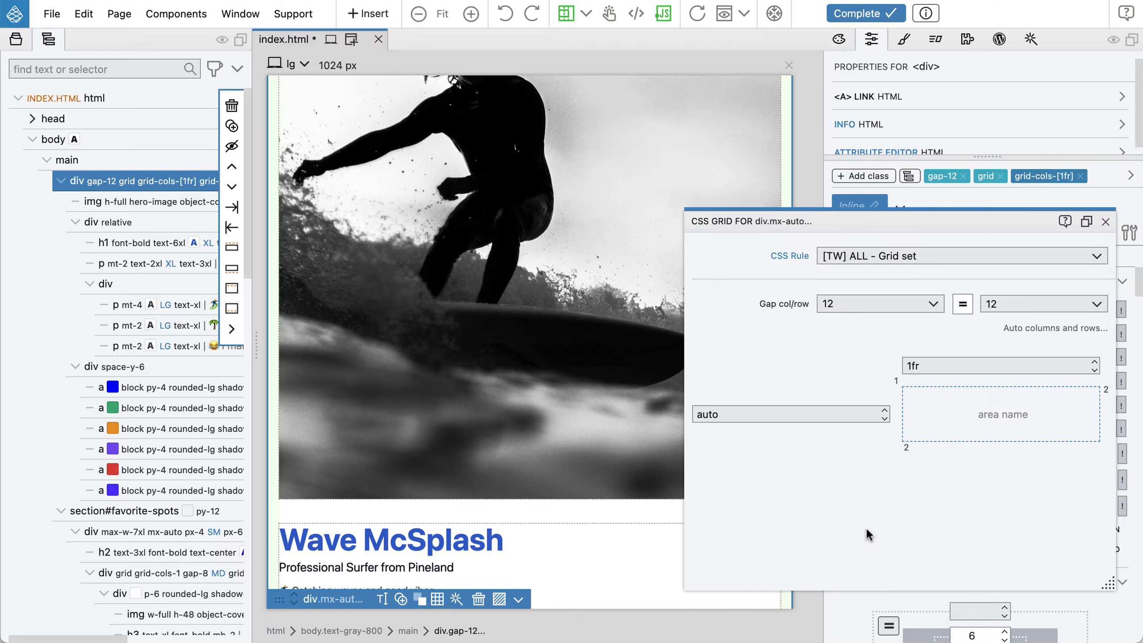
{"action": "scroll", "coordinate": [539, 435], "scroll_direction": "down", "scroll_amount": 5}
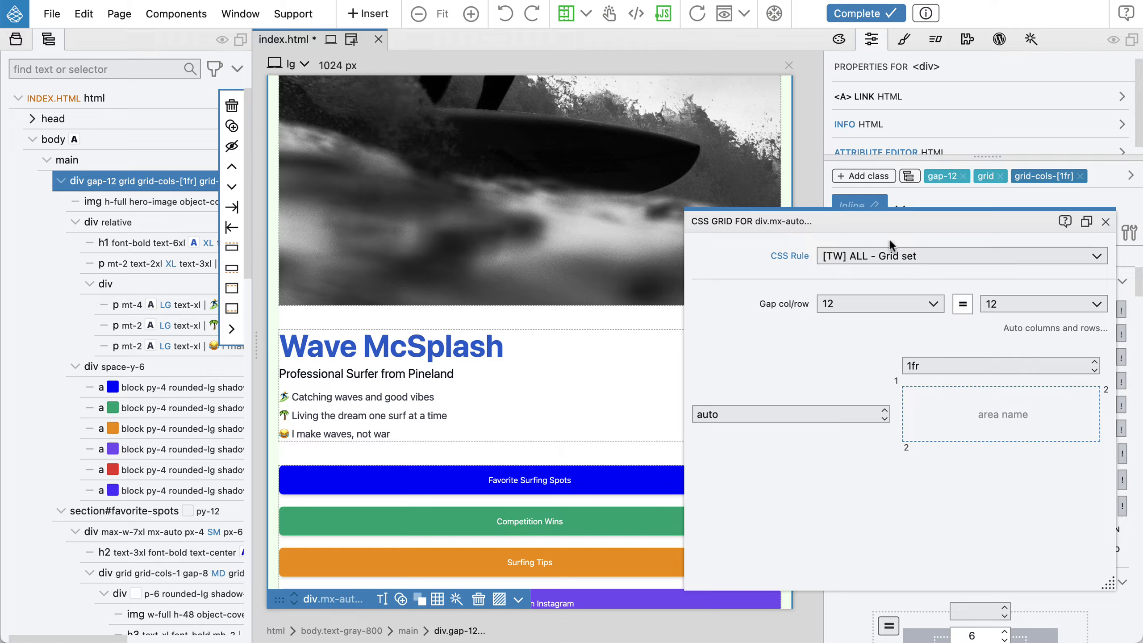
{"action": "left_click", "coordinate": [1106, 222]}
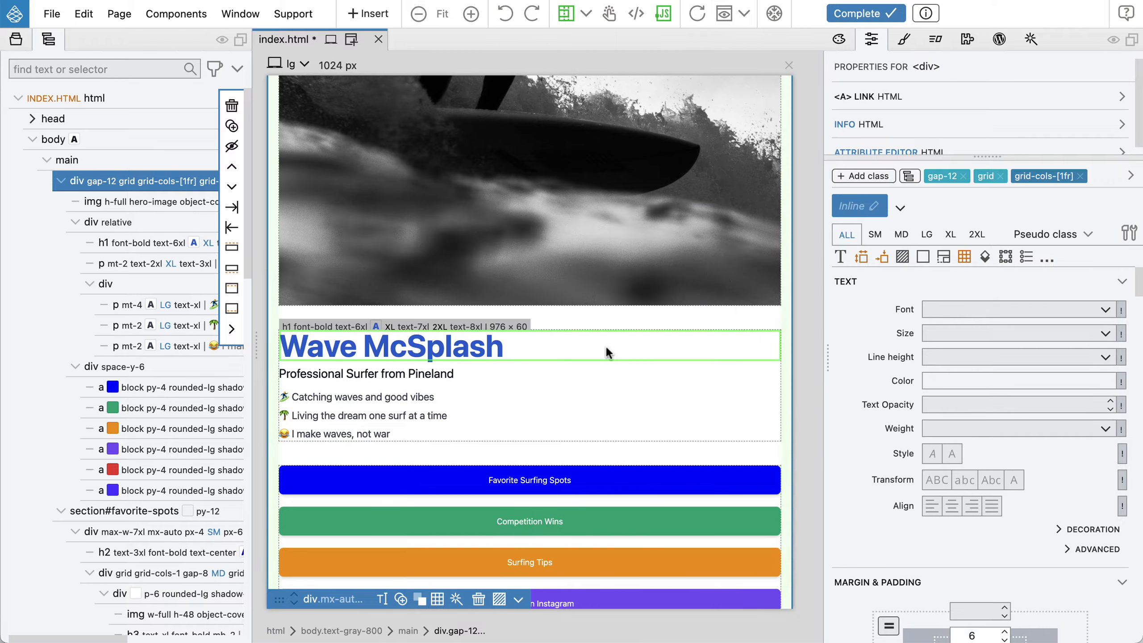
Reopen the CSS Grid editor, switch to the [TW] LG rule and create a CSS grid for it
{"action": "scroll", "coordinate": [617, 345], "scroll_direction": "up", "scroll_amount": 5}
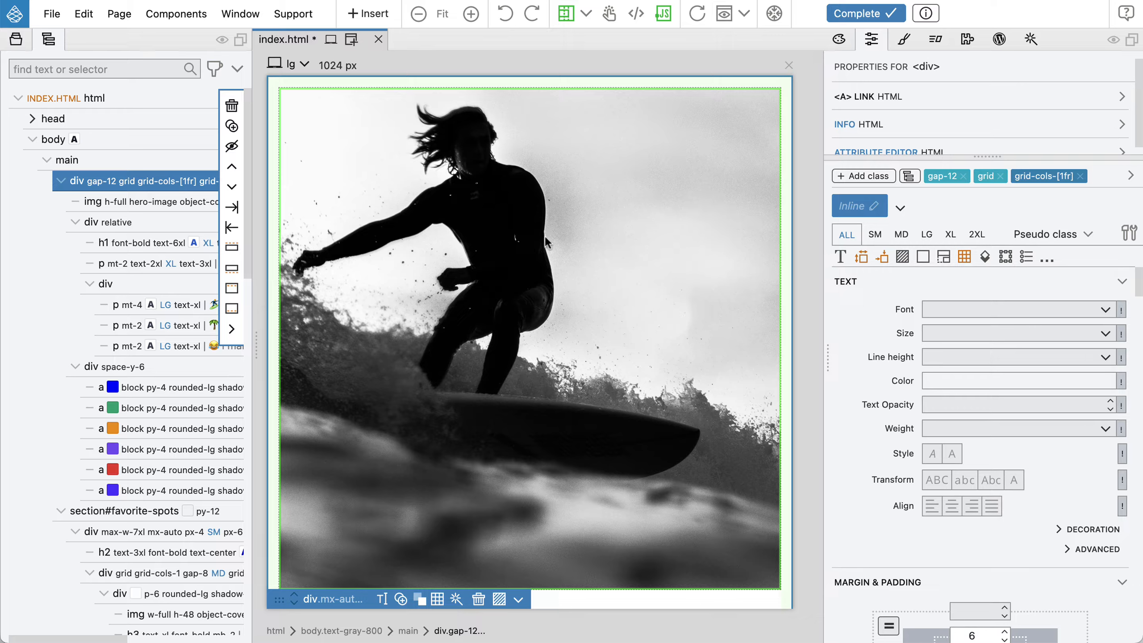
{"action": "left_click", "coordinate": [438, 599]}
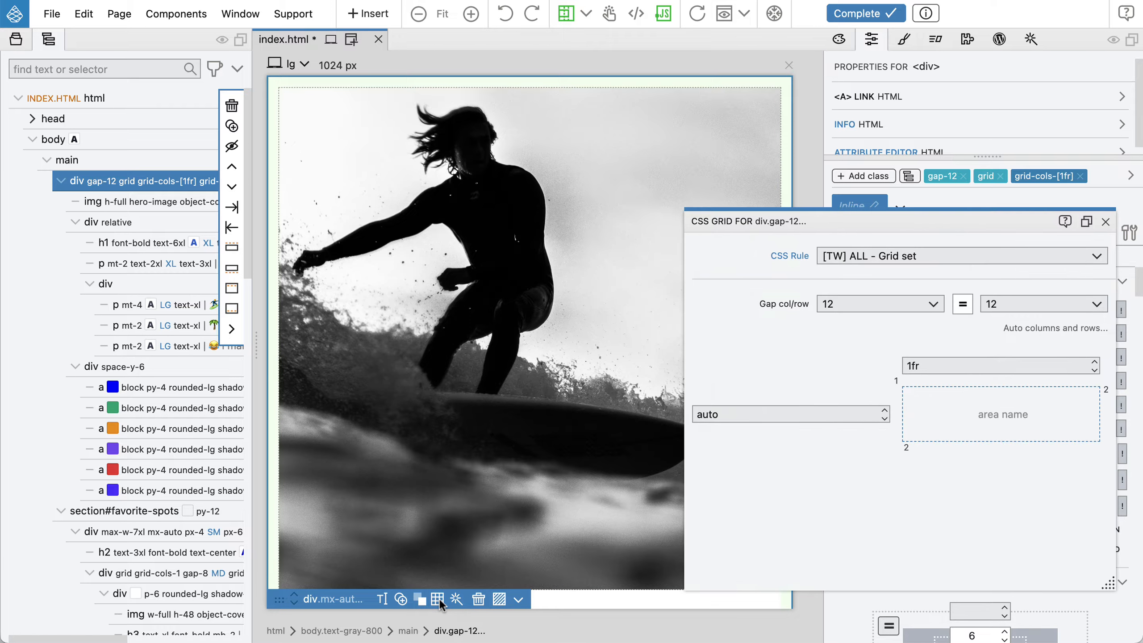
{"action": "left_click", "coordinate": [864, 256]}
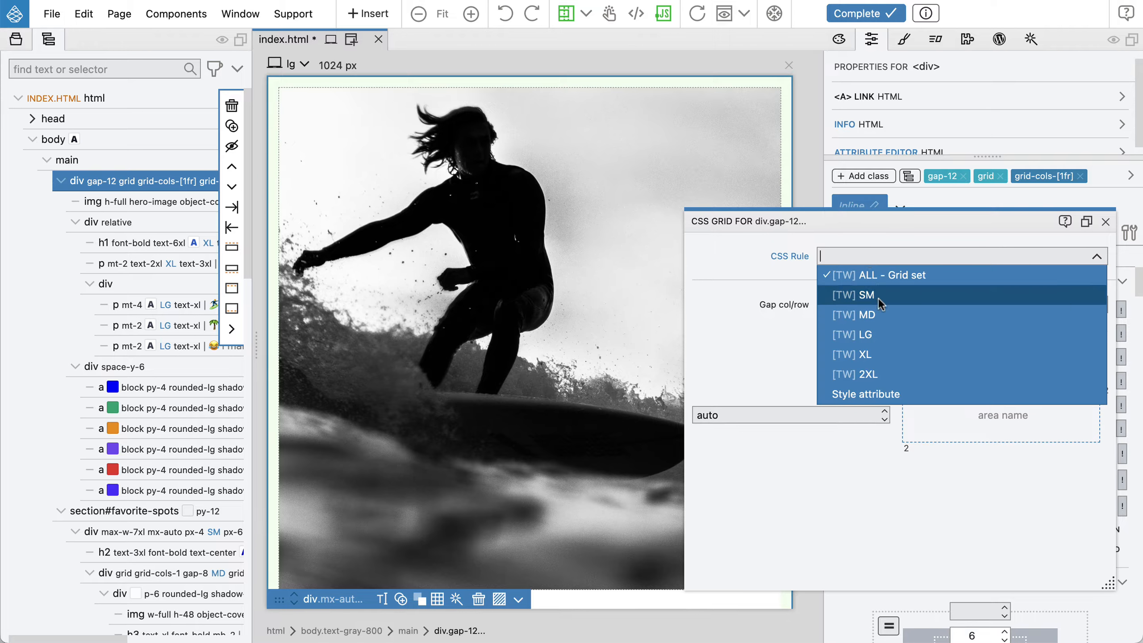
{"action": "left_click", "coordinate": [892, 332]}
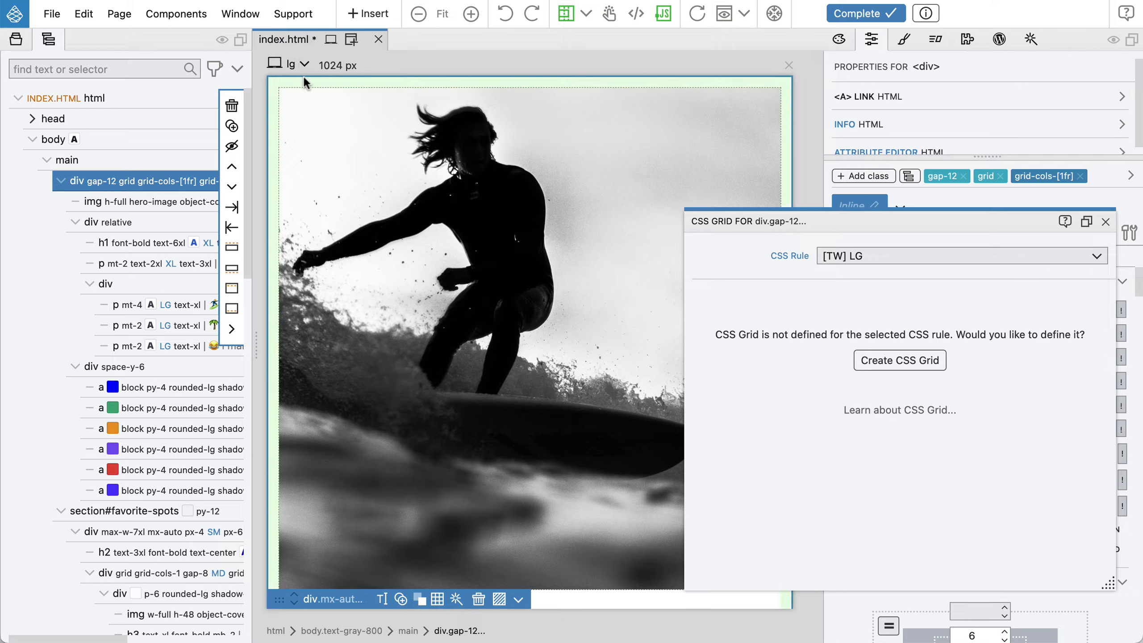
{"action": "left_click", "coordinate": [873, 363]}
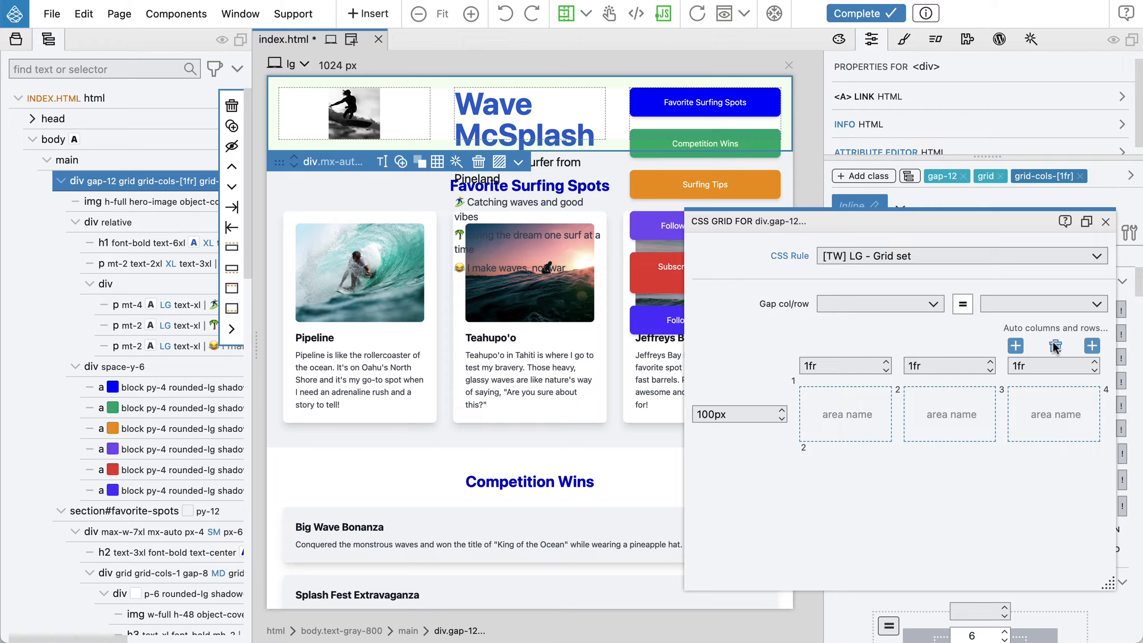
Adjust the LG grid to six 1fr columns by deleting one column and adding four
{"action": "left_click", "coordinate": [1055, 347]}
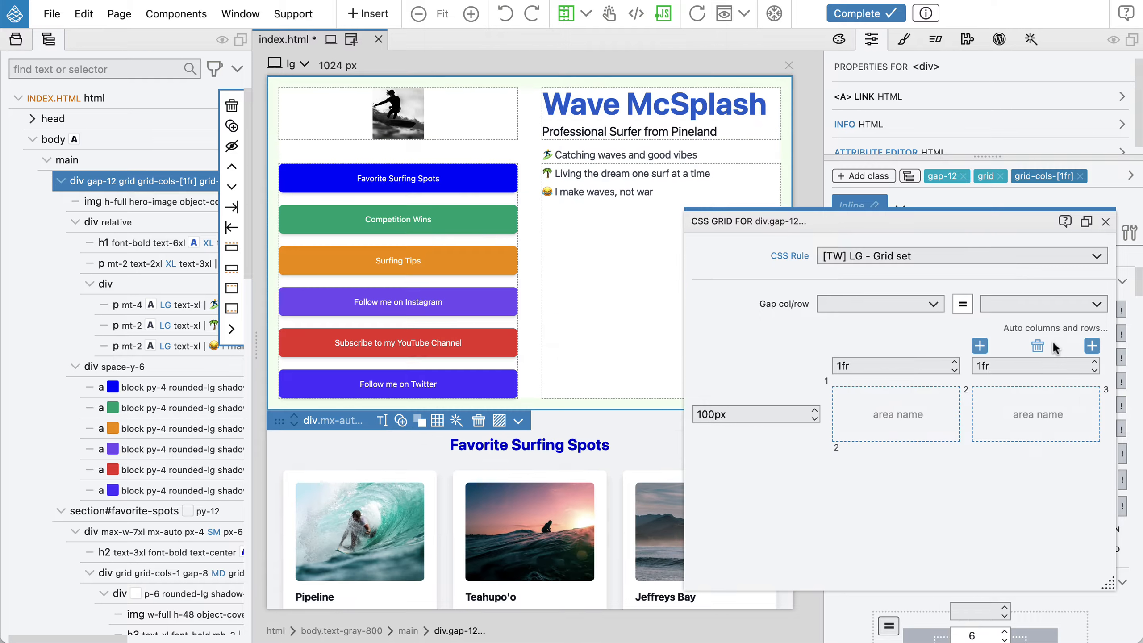
{"action": "left_click", "coordinate": [1093, 346]}
{"action": "left_click", "coordinate": [1093, 346]}
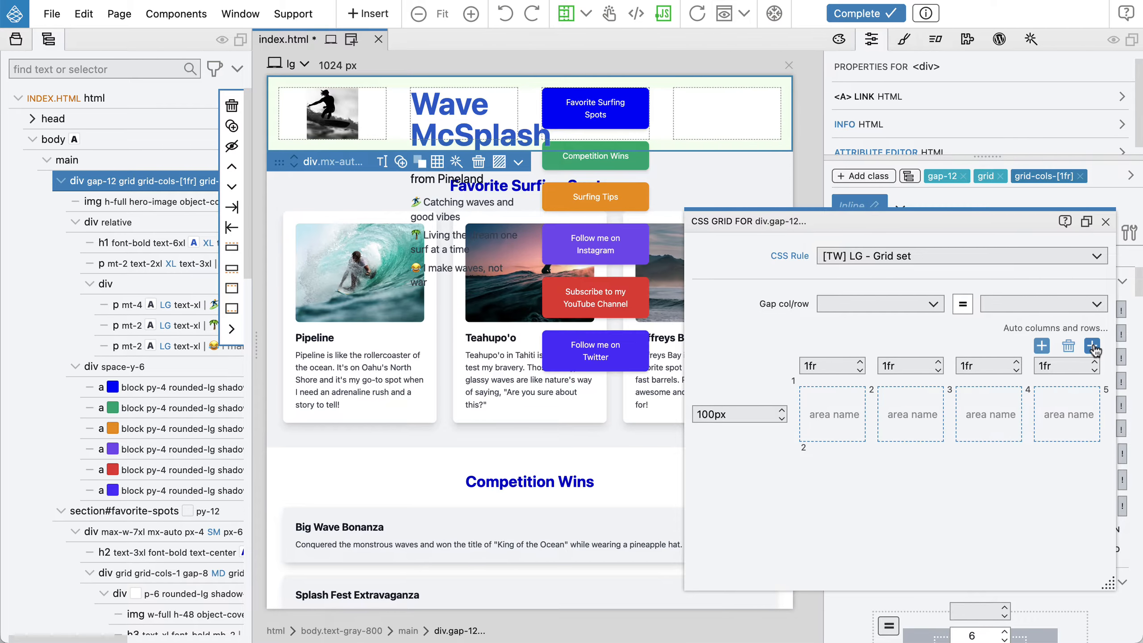
{"action": "left_click", "coordinate": [1093, 346]}
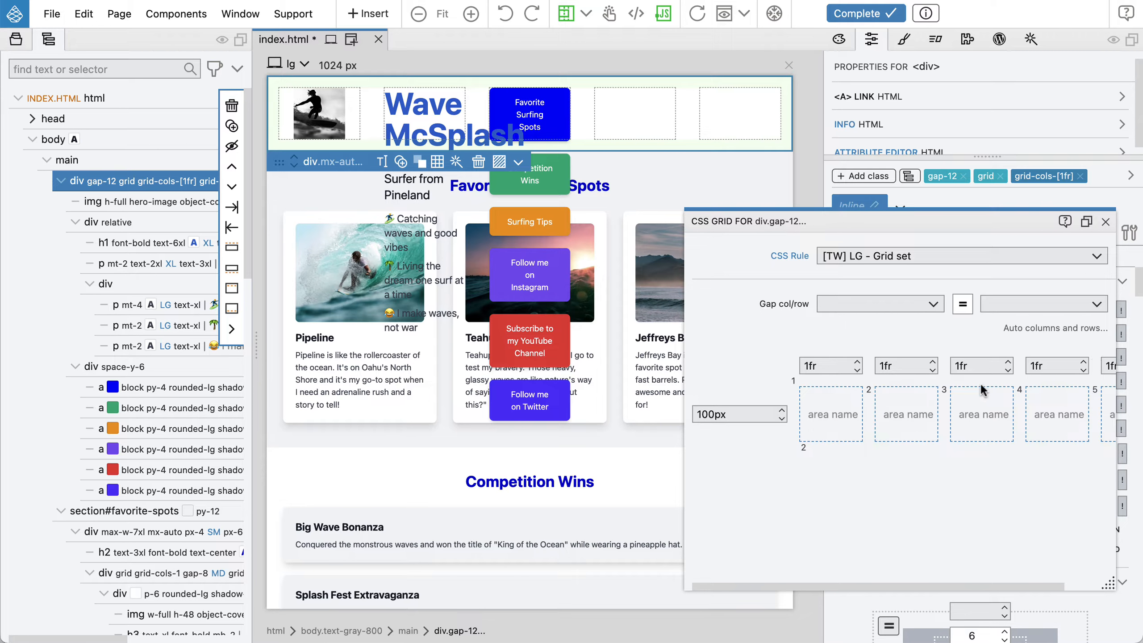
{"action": "scroll", "coordinate": [980, 382], "scroll_direction": "right", "scroll_amount": 3}
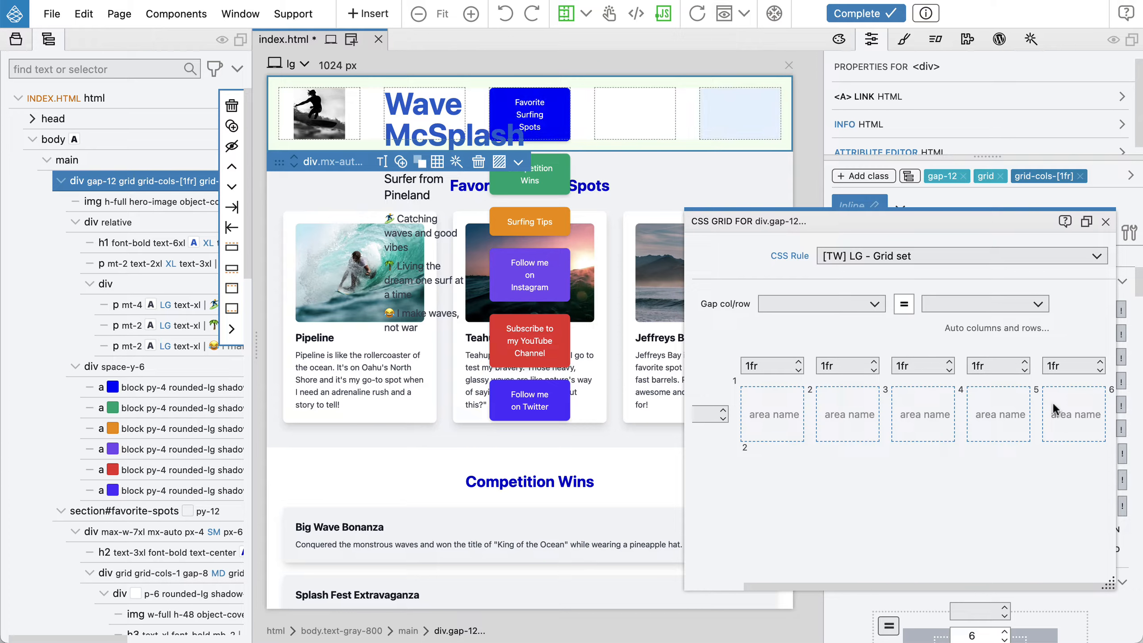
{"action": "mouse_move", "coordinate": [1067, 373]}
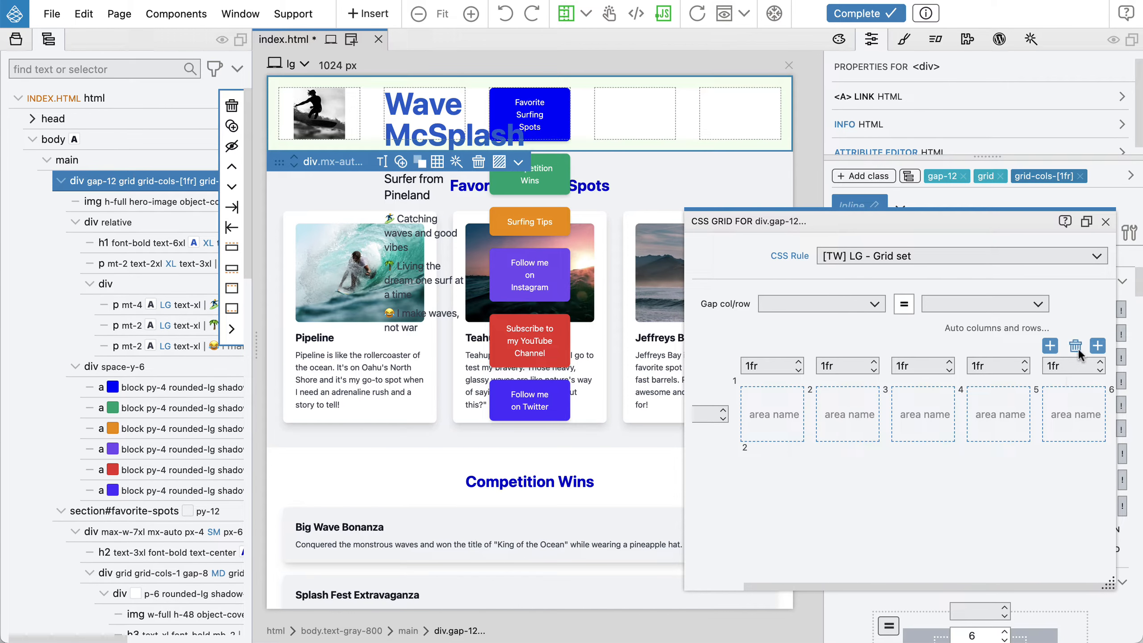
{"action": "left_click", "coordinate": [1097, 347]}
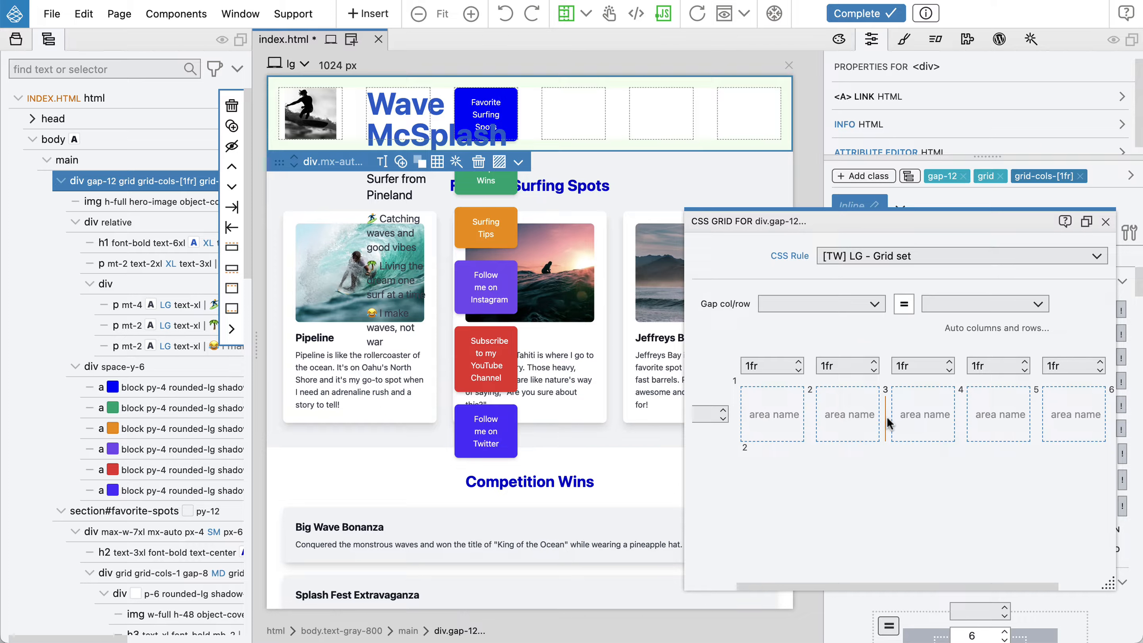
Set the LG grid's row size to auto and add two more auto rows
{"action": "scroll", "coordinate": [888, 417], "scroll_direction": "left", "scroll_amount": 2}
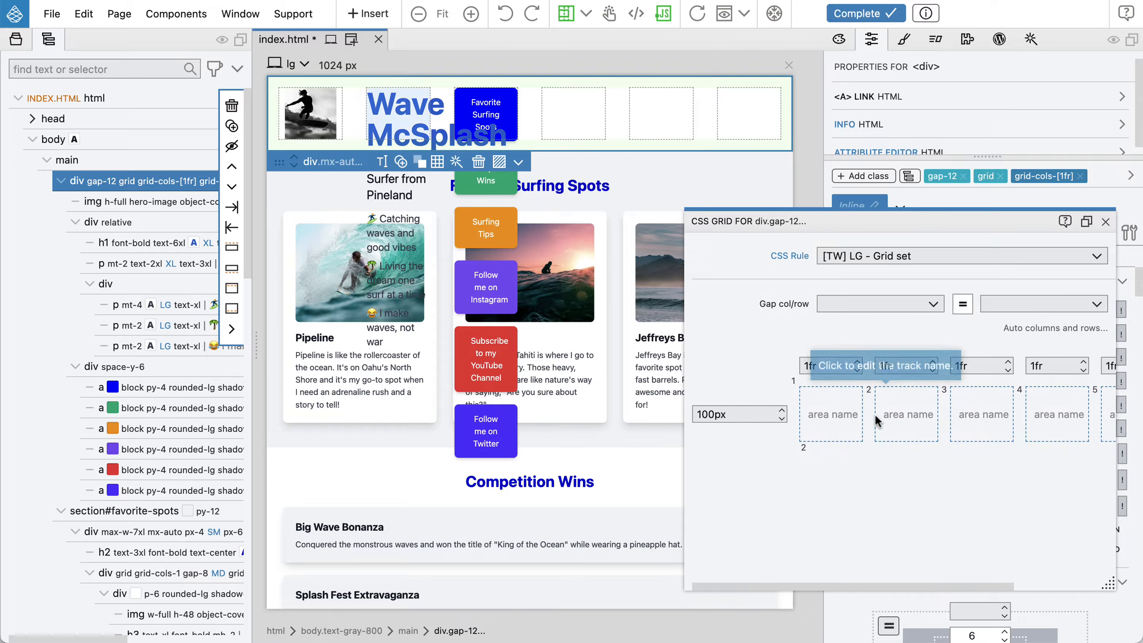
{"action": "left_click", "coordinate": [729, 412]}
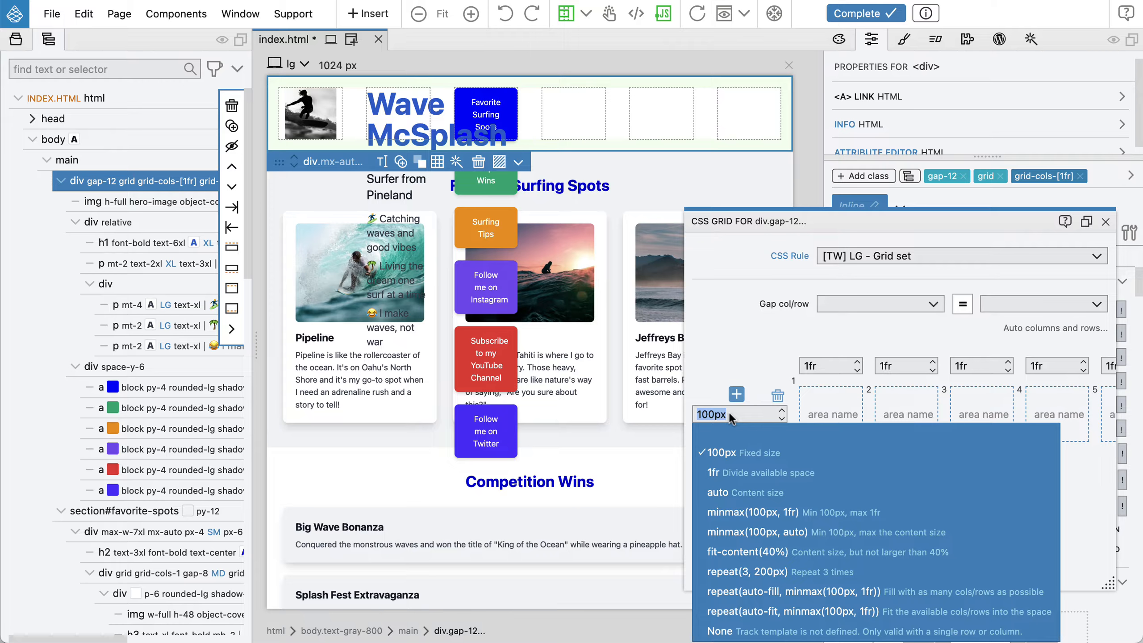
{"action": "left_click", "coordinate": [725, 490]}
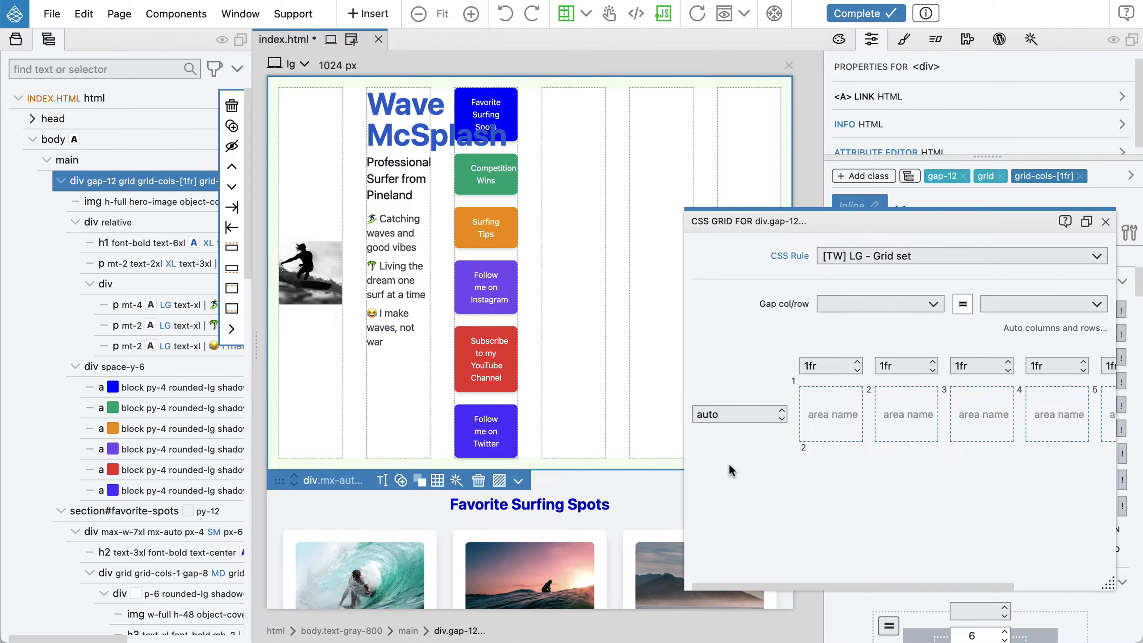
{"action": "mouse_move", "coordinate": [736, 419]}
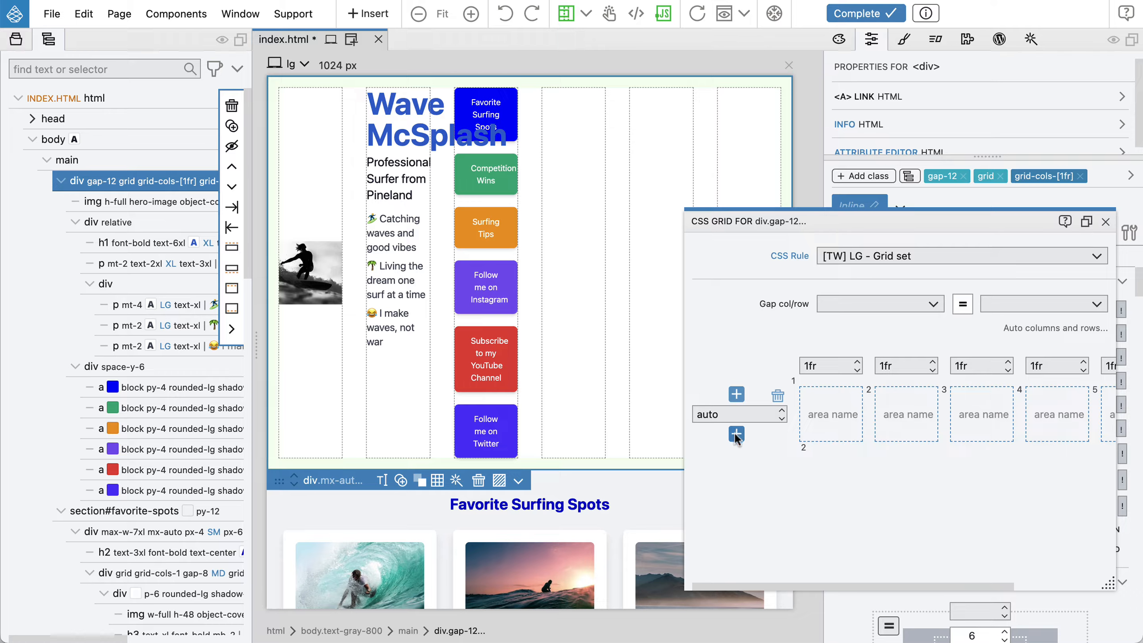
{"action": "left_click", "coordinate": [736, 435]}
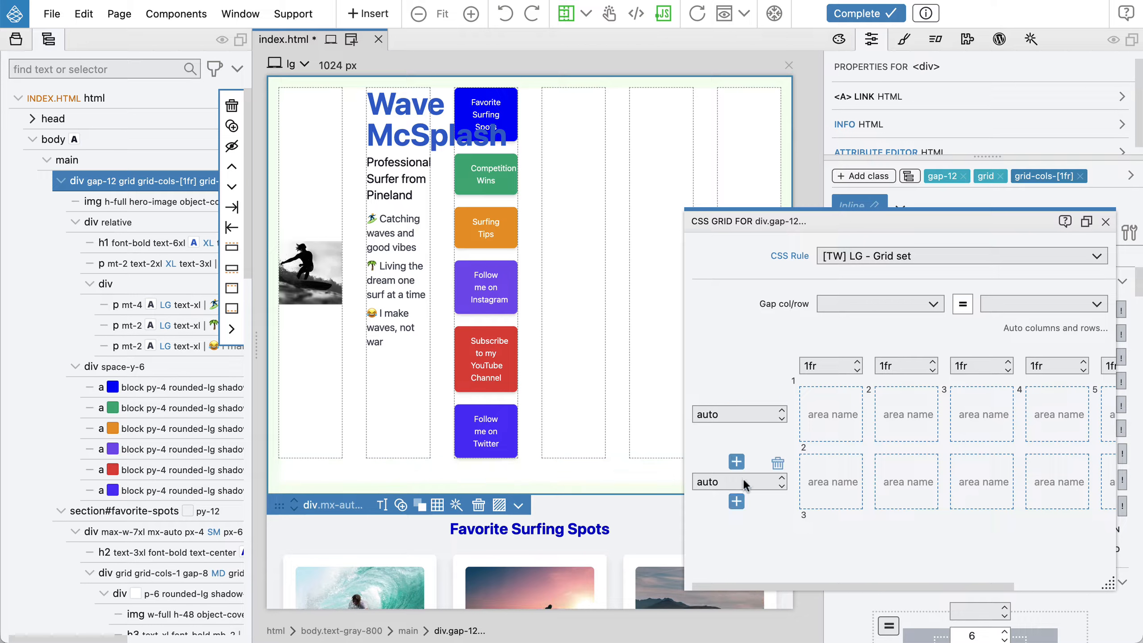
{"action": "left_click", "coordinate": [737, 502]}
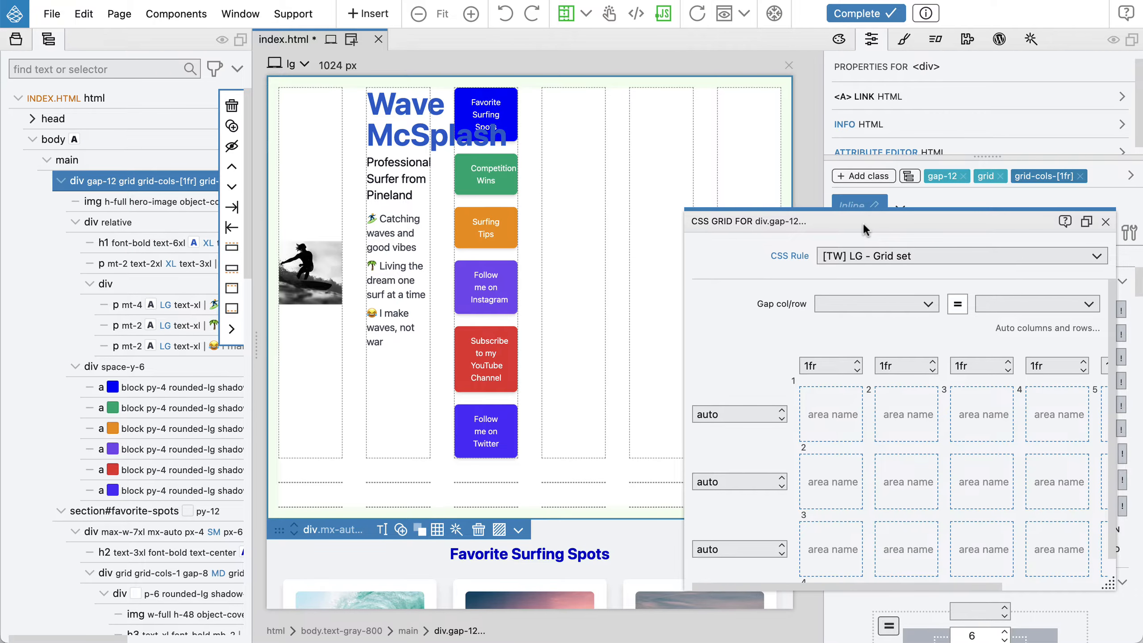
Compare the container's ALL and LG grid rules, then review its classes in the editable tree view
{"action": "left_click_drag", "start_coordinate": [866, 229], "coordinate": [740, 185]}
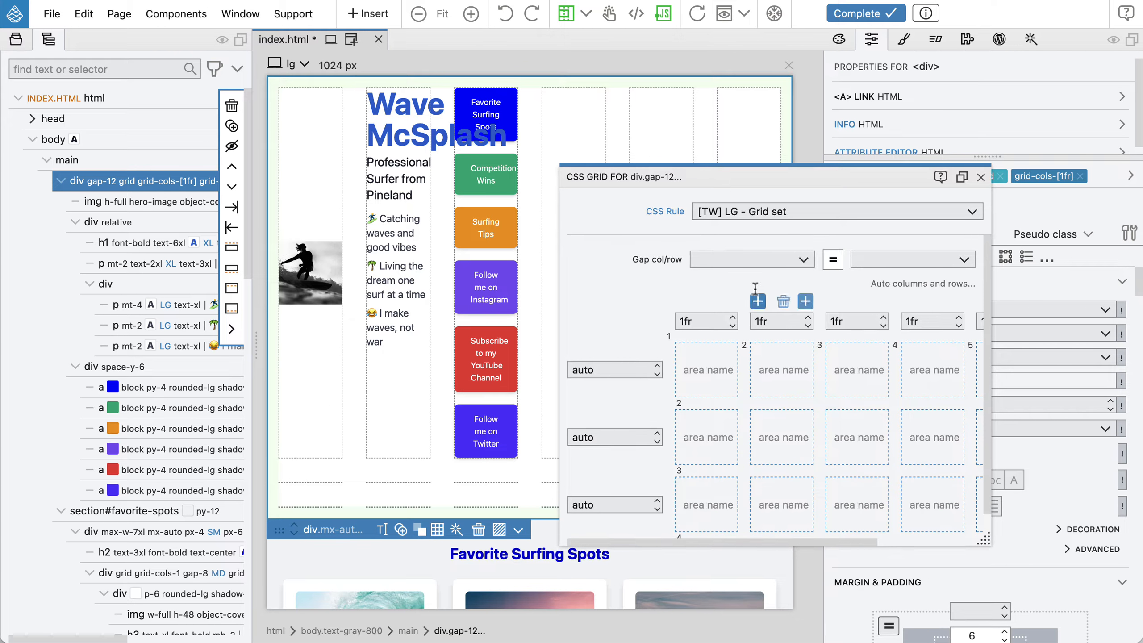
{"action": "mouse_move", "coordinate": [623, 435]}
{"action": "left_click", "coordinate": [744, 212]}
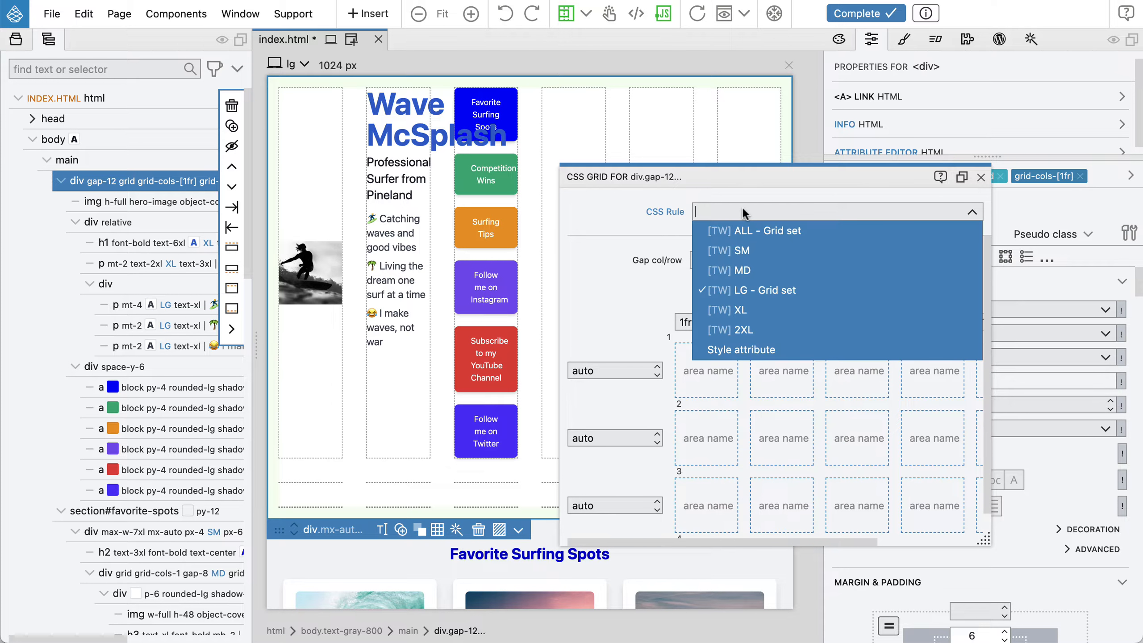
{"action": "left_click", "coordinate": [753, 227]}
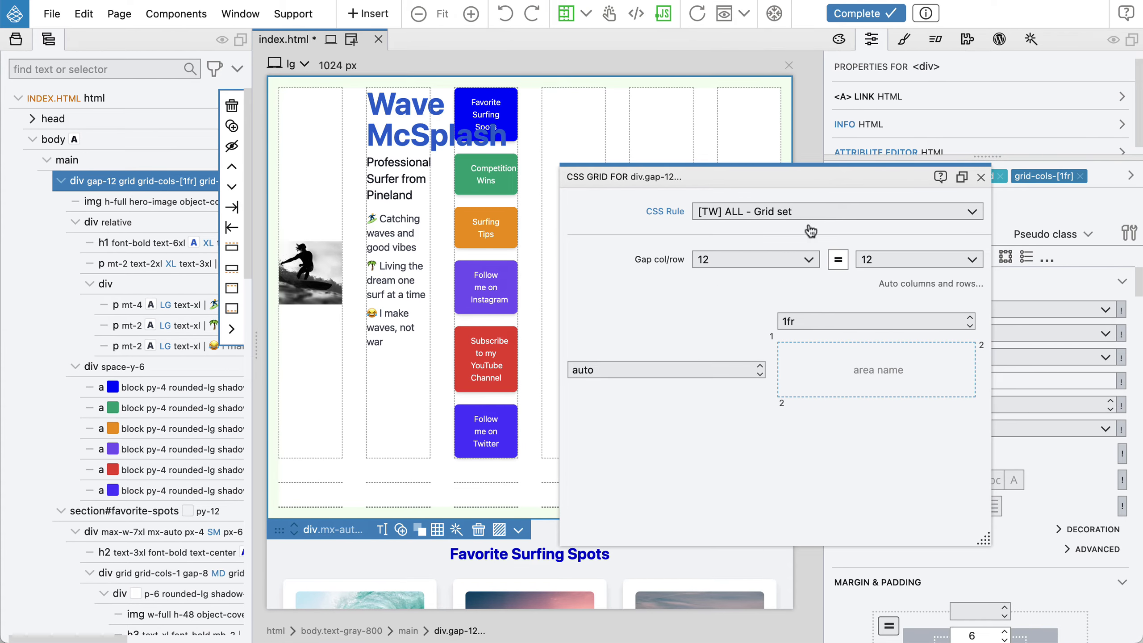
{"action": "mouse_move", "coordinate": [834, 317]}
{"action": "left_click", "coordinate": [728, 212]}
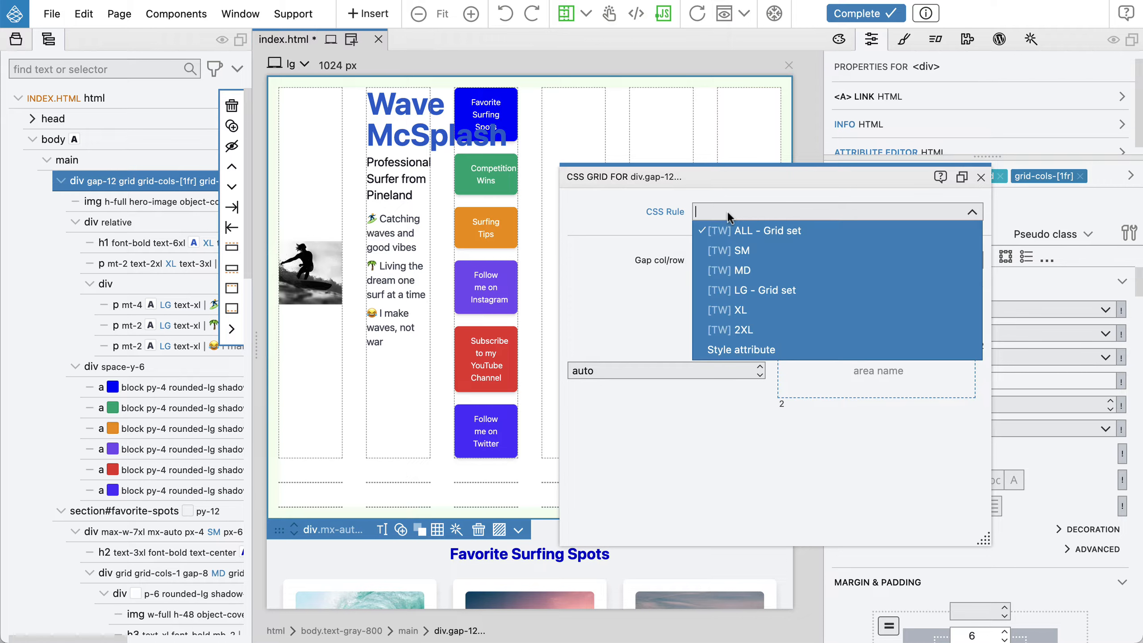
{"action": "left_click", "coordinate": [791, 290]}
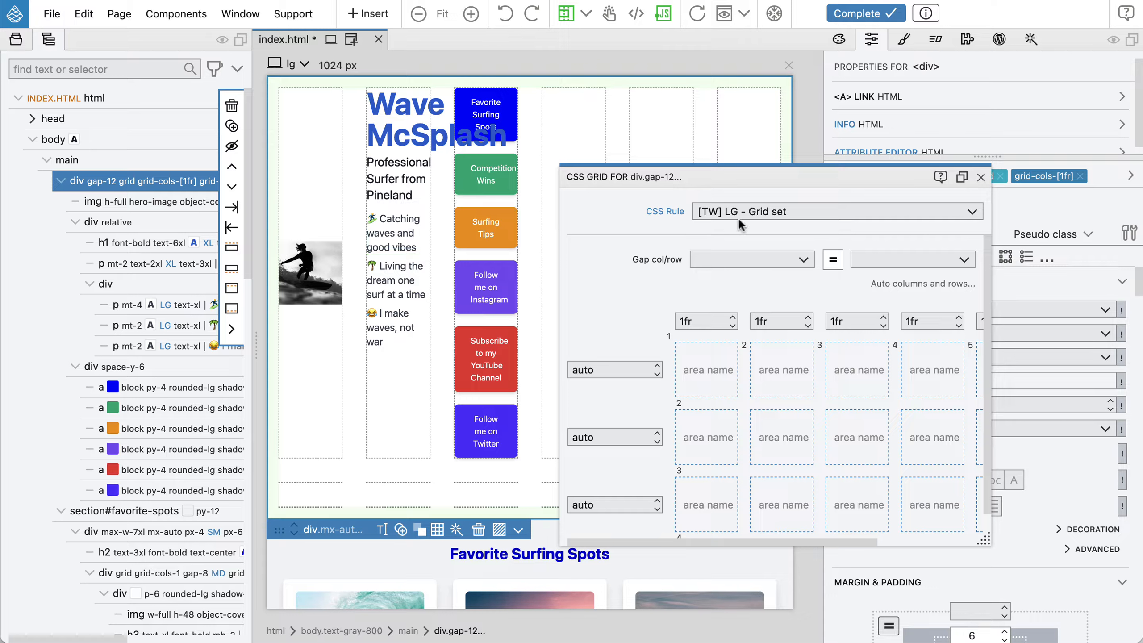
{"action": "left_click", "coordinate": [979, 177]}
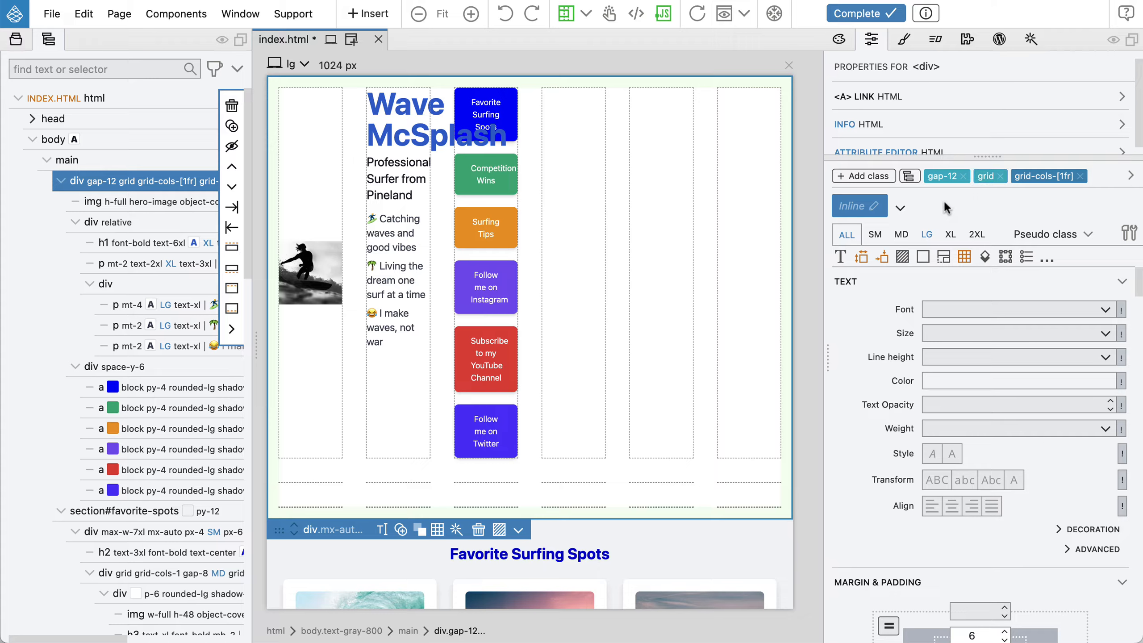
{"action": "left_click", "coordinate": [909, 176]}
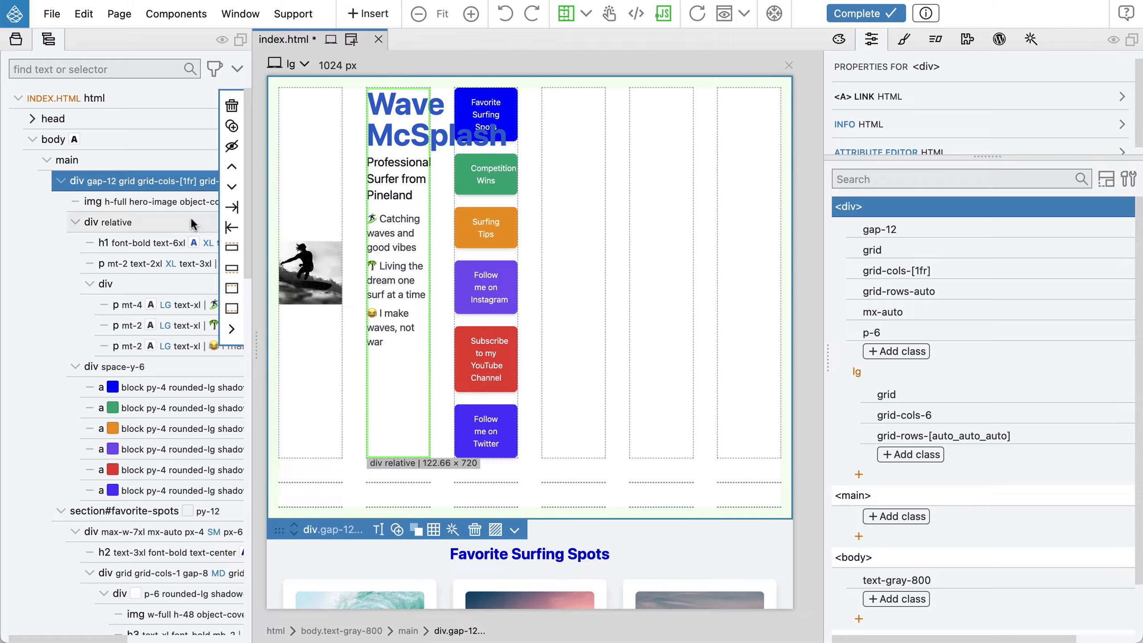
Stretch the hero image to span all six columns, from grid line 1 to line 7
{"action": "left_click", "coordinate": [305, 274]}
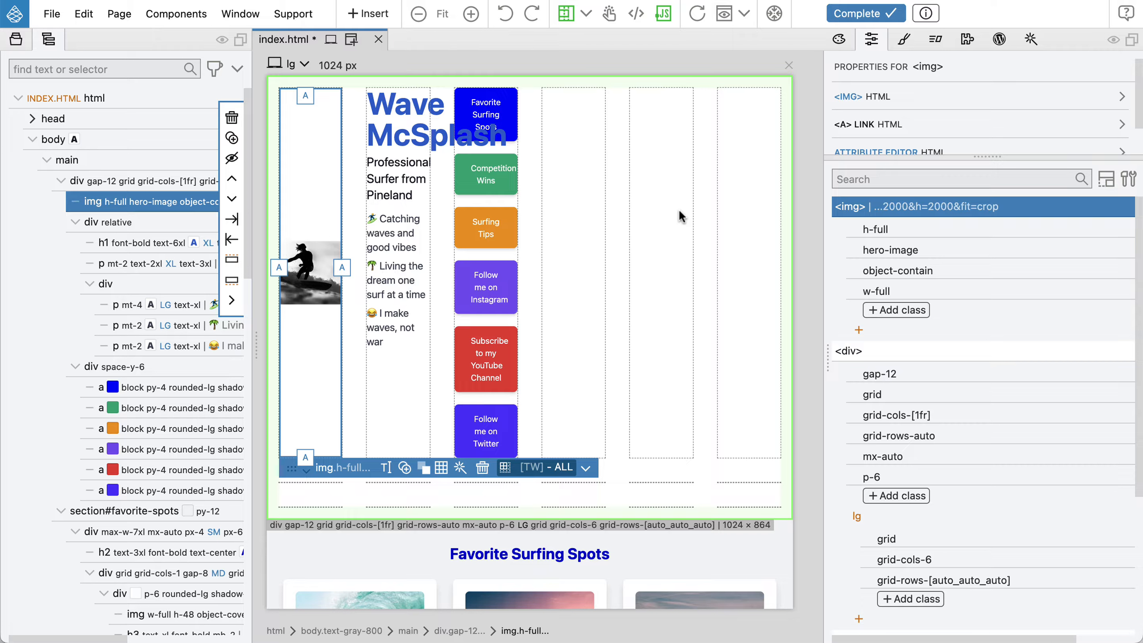
{"action": "left_click_drag", "start_coordinate": [342, 269], "coordinate": [774, 265]}
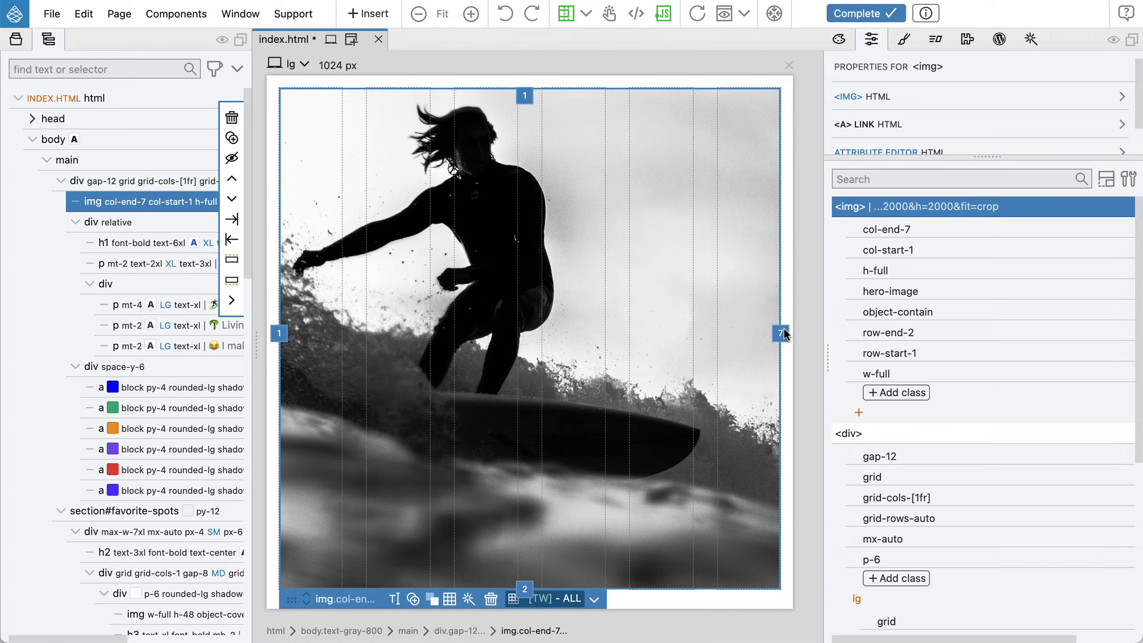
{"action": "scroll", "coordinate": [572, 335], "scroll_direction": "down", "scroll_amount": 5}
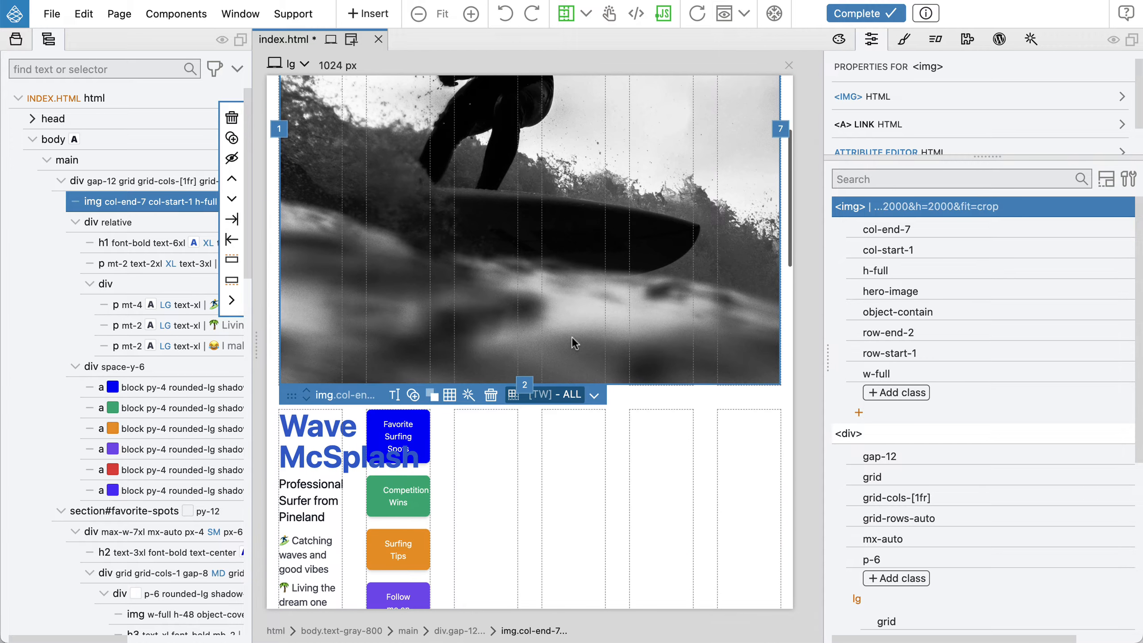
Stretch the hero image vertically so it spans from grid row line 1 down to row line 4
{"action": "scroll", "coordinate": [572, 336], "scroll_direction": "up", "scroll_amount": 5}
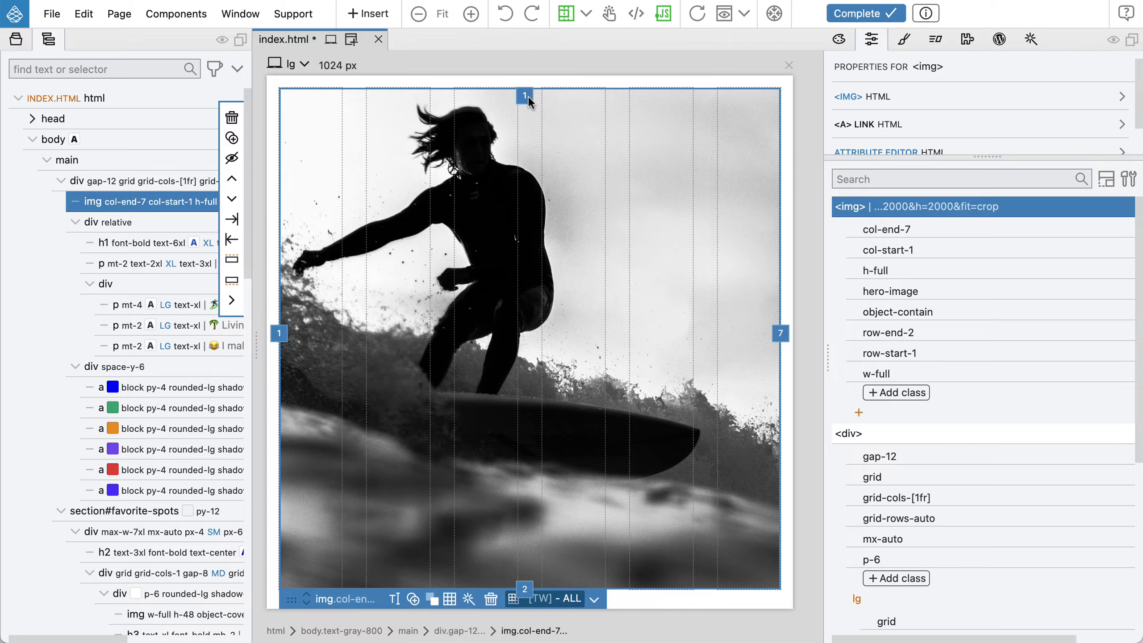
{"action": "scroll", "coordinate": [586, 245], "scroll_direction": "down", "scroll_amount": 6}
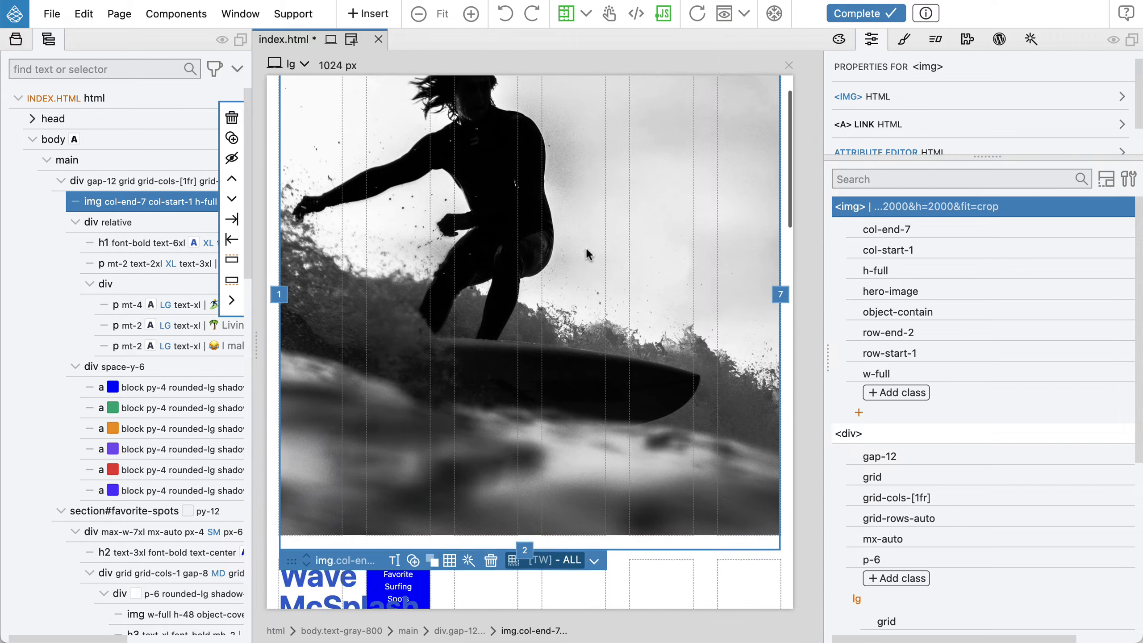
{"action": "scroll", "coordinate": [586, 248], "scroll_direction": "down", "scroll_amount": 3}
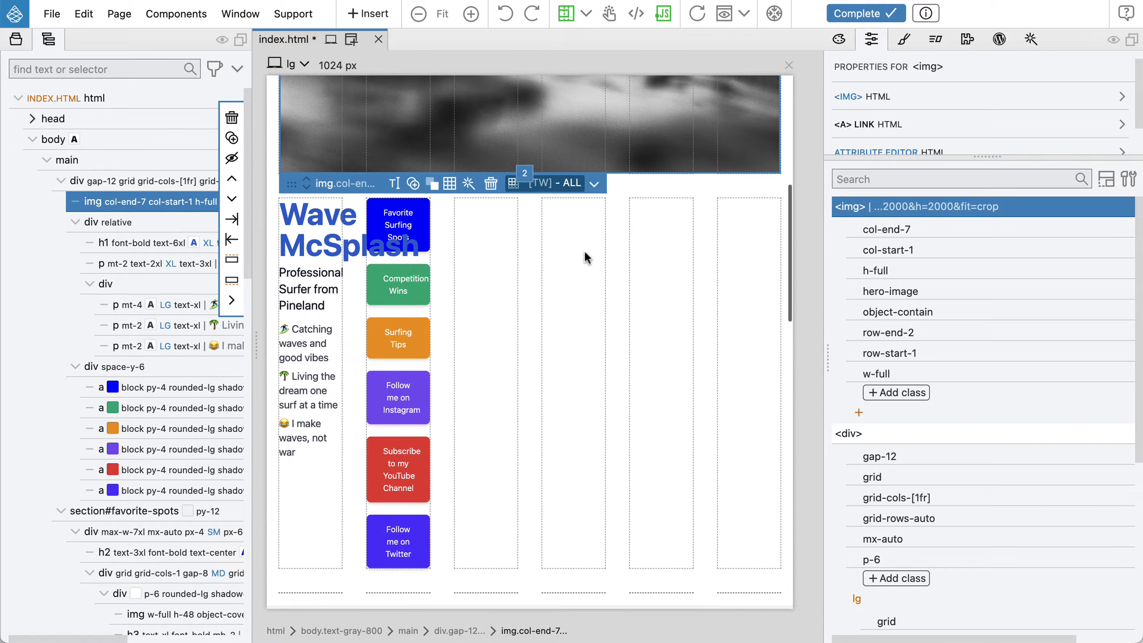
{"action": "left_click_drag", "start_coordinate": [524, 174], "coordinate": [511, 587]}
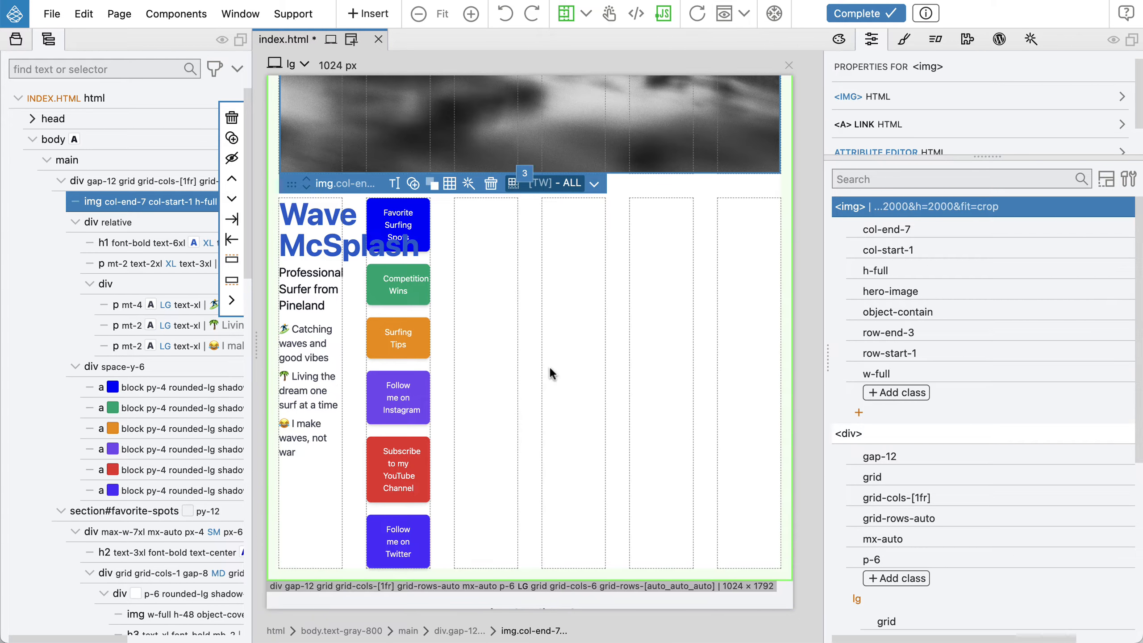
{"action": "scroll", "coordinate": [549, 363], "scroll_direction": "down", "scroll_amount": 1}
{"action": "left_click_drag", "start_coordinate": [527, 139], "coordinate": [520, 506]}
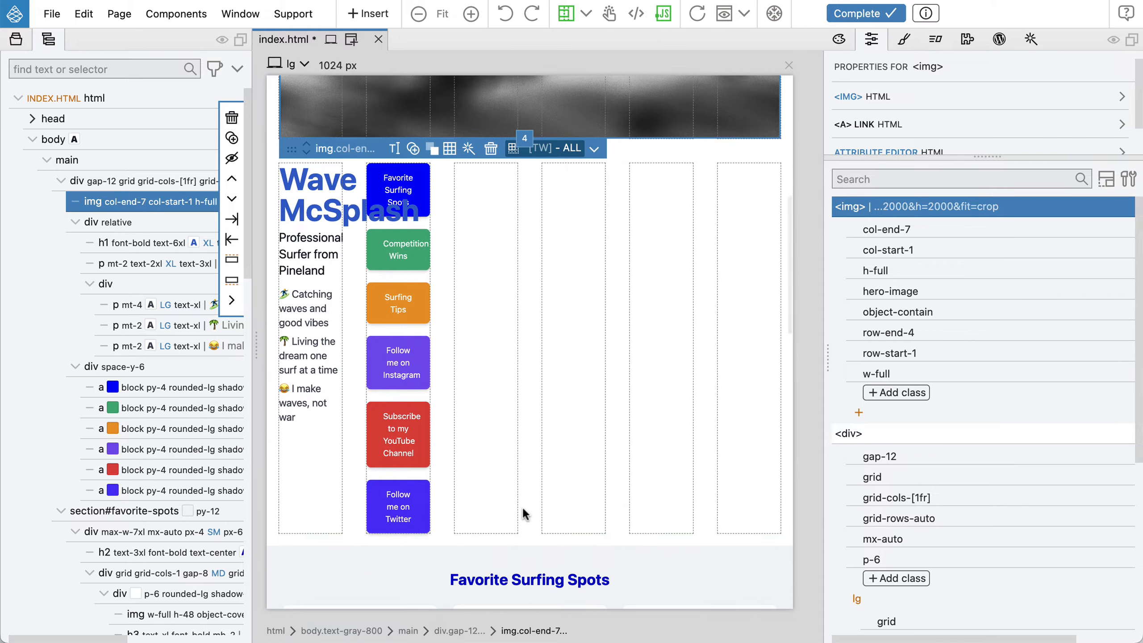
Place the heading text block in the grid at column 4, row 2, and widen it to end at column line 7
{"action": "scroll", "coordinate": [522, 506], "scroll_direction": "down", "scroll_amount": 5}
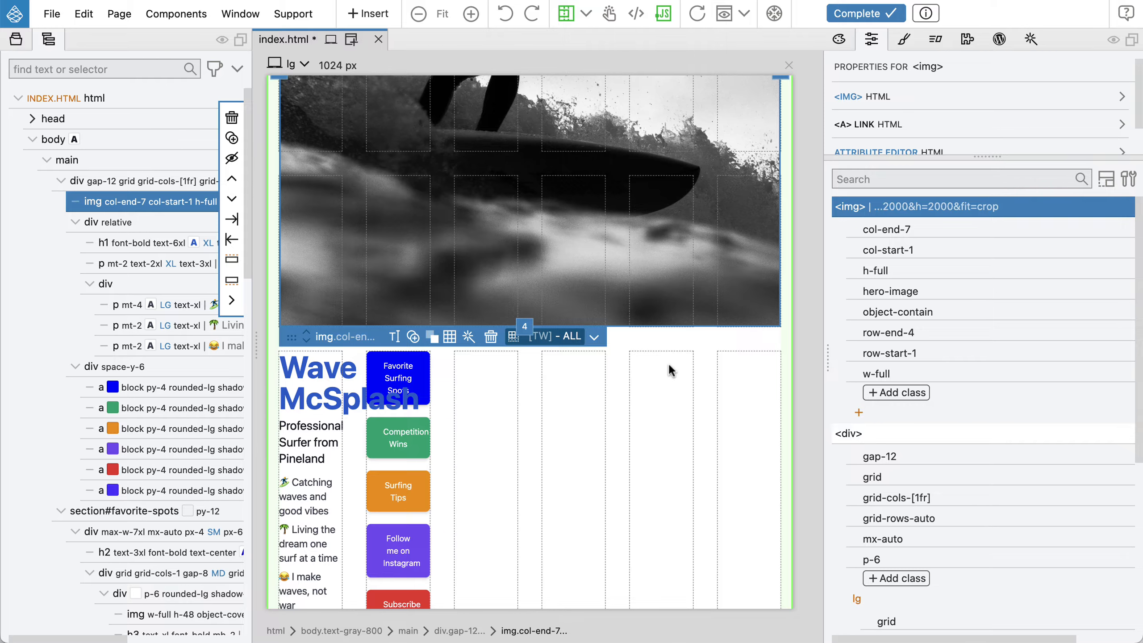
{"action": "scroll", "coordinate": [732, 312], "scroll_direction": "up", "scroll_amount": 5}
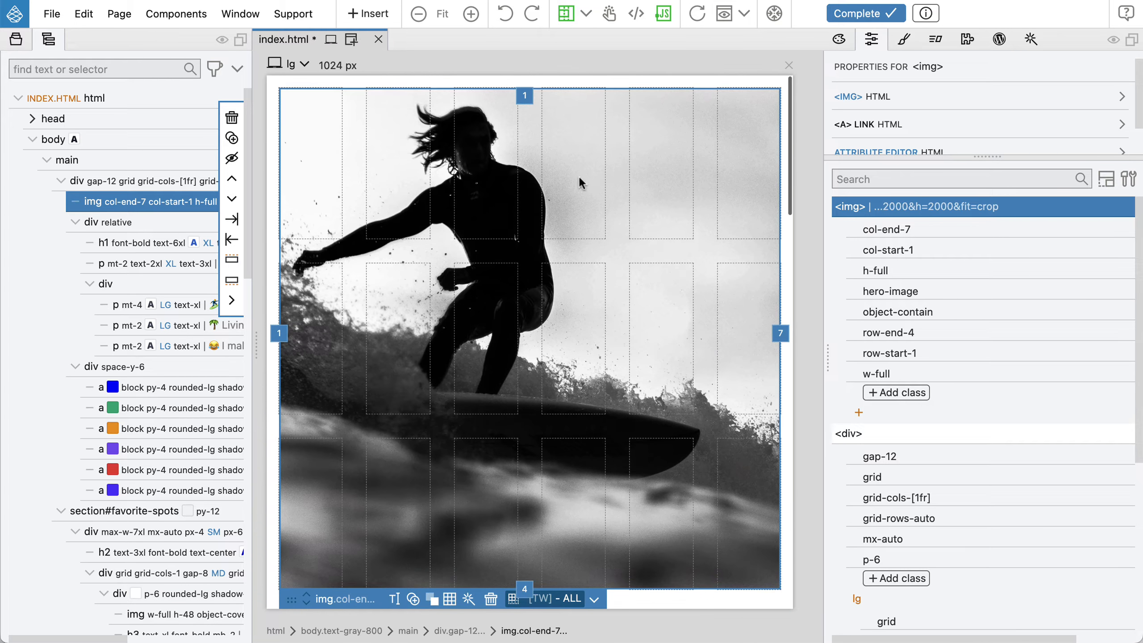
{"action": "scroll", "coordinate": [714, 392], "scroll_direction": "down", "scroll_amount": 4}
{"action": "scroll", "coordinate": [714, 394], "scroll_direction": "down", "scroll_amount": 5}
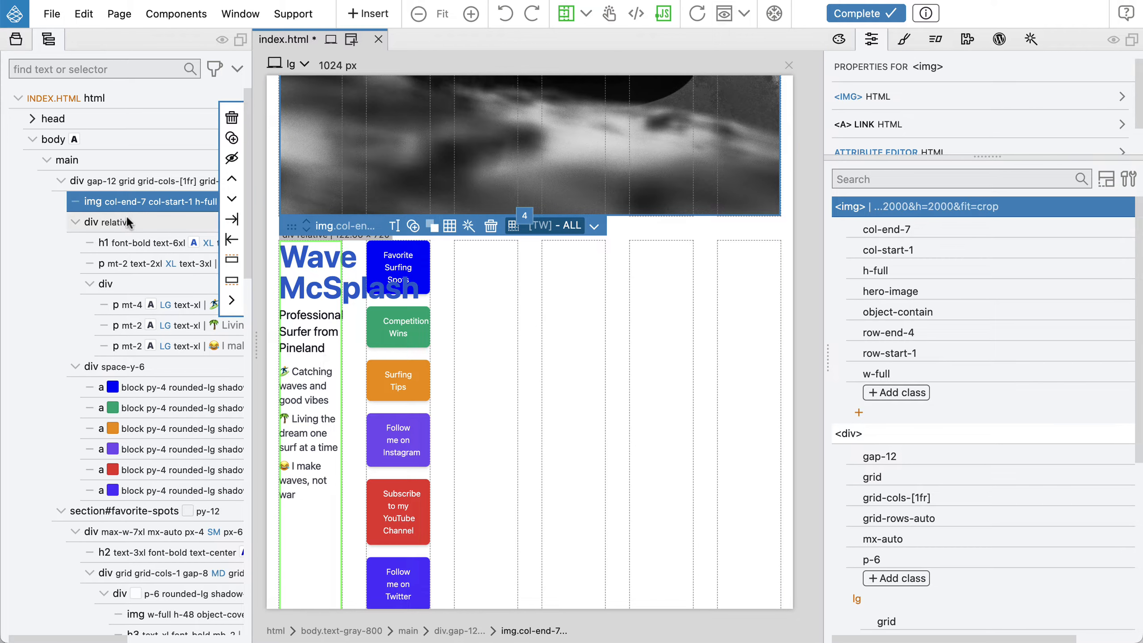
{"action": "left_click", "coordinate": [146, 222]}
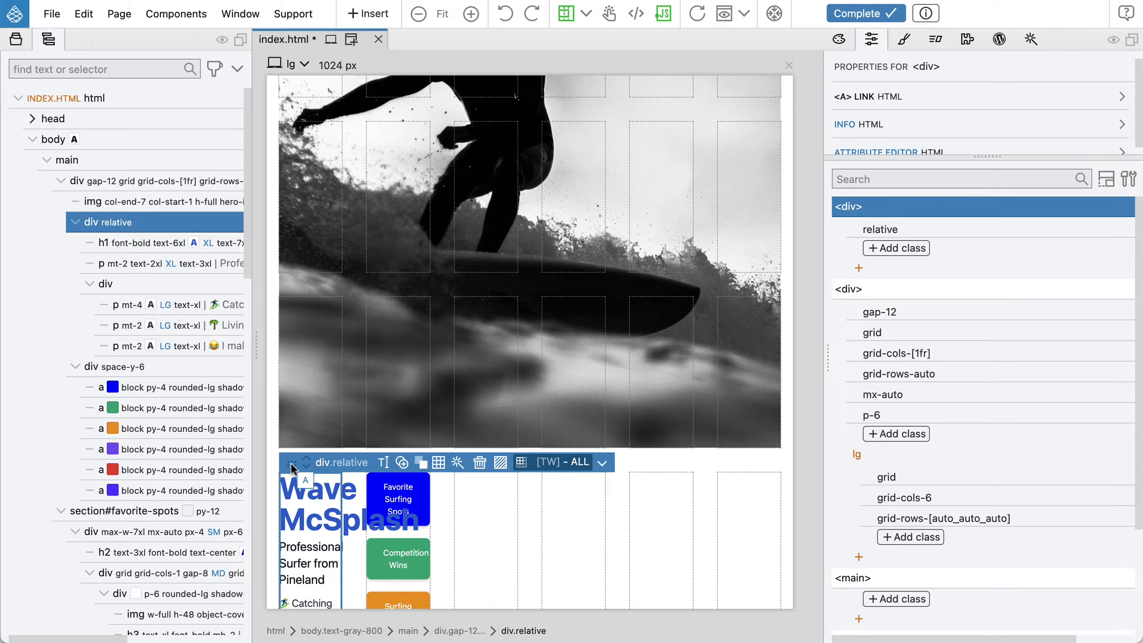
{"action": "left_click_drag", "start_coordinate": [291, 463], "coordinate": [365, 372]}
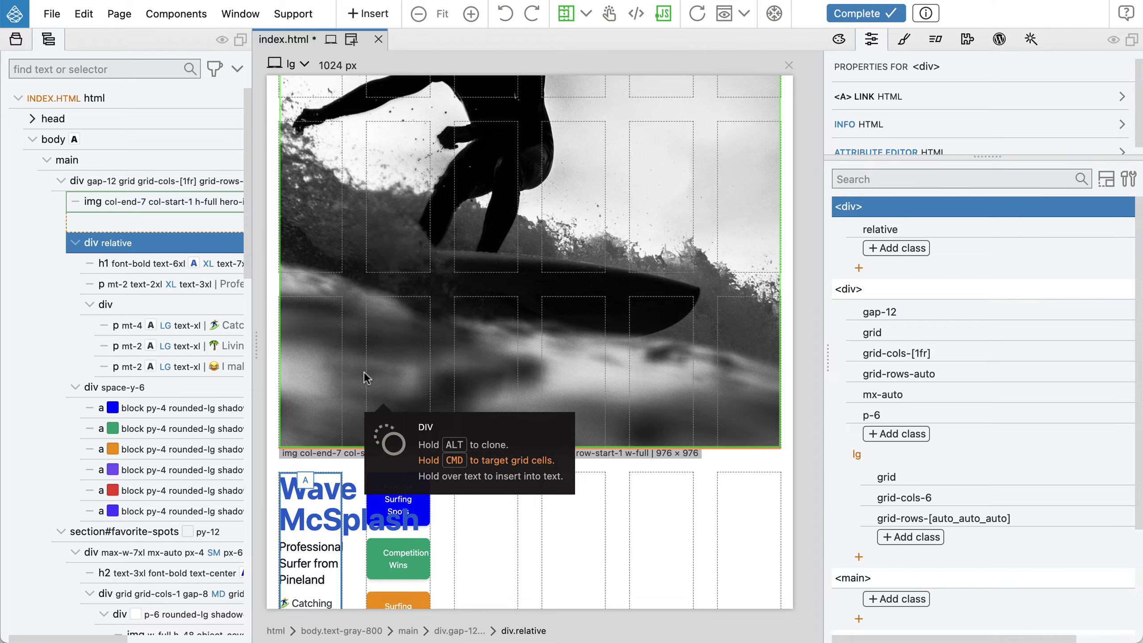
{"action": "left_click_drag", "start_coordinate": [366, 378], "coordinate": [584, 190]}
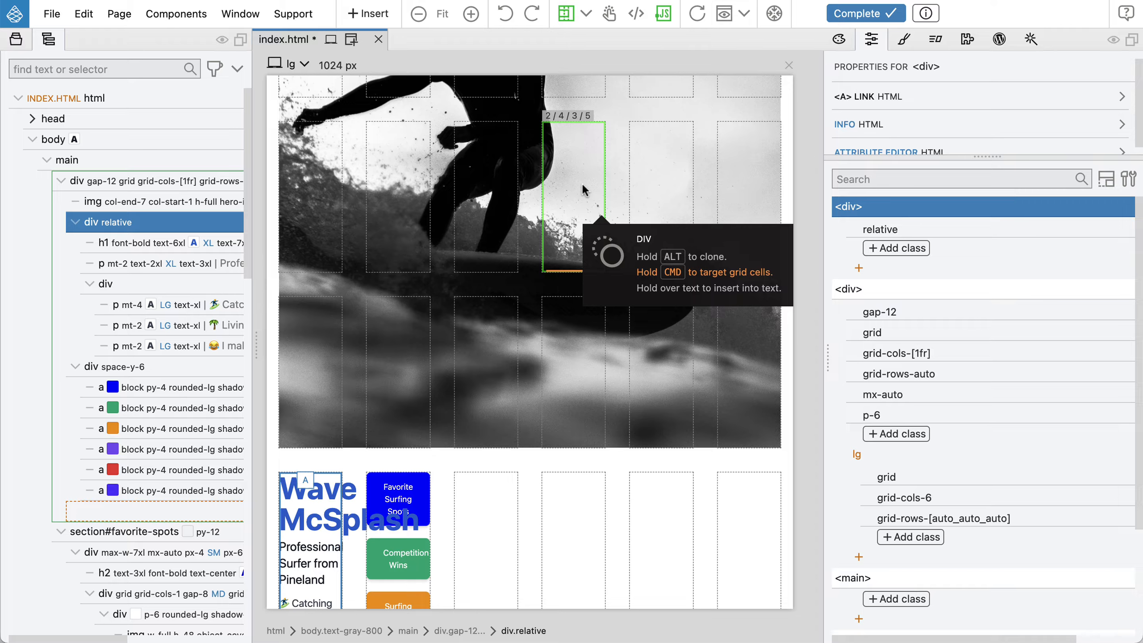
{"action": "left_click_drag", "start_coordinate": [583, 190], "coordinate": [583, 189]}
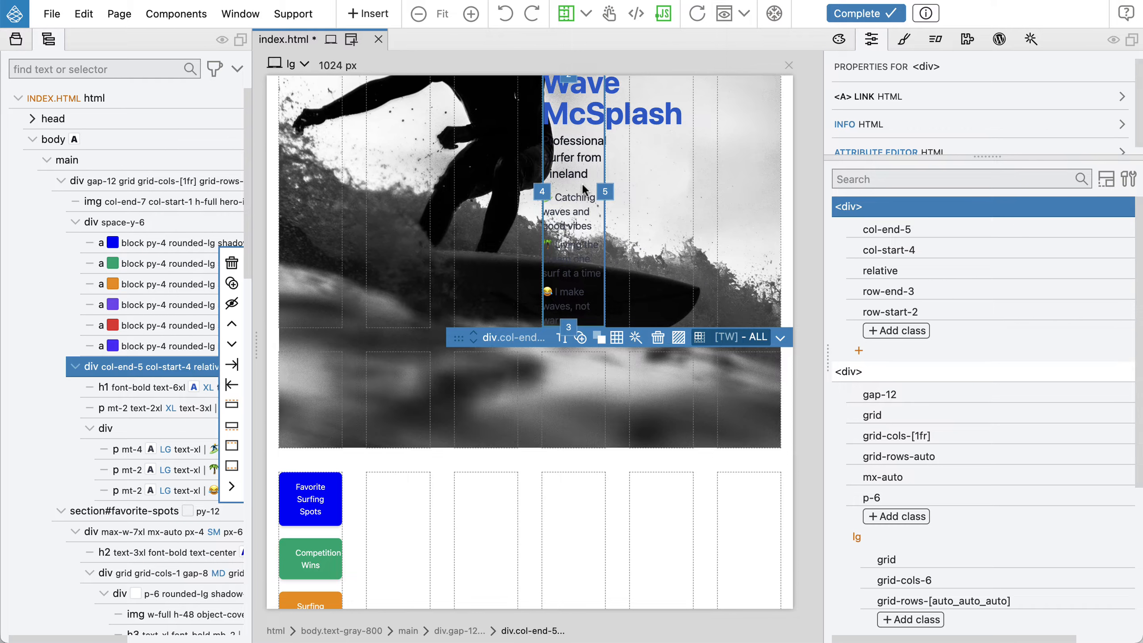
{"action": "scroll", "coordinate": [582, 183], "scroll_direction": "up", "scroll_amount": 3}
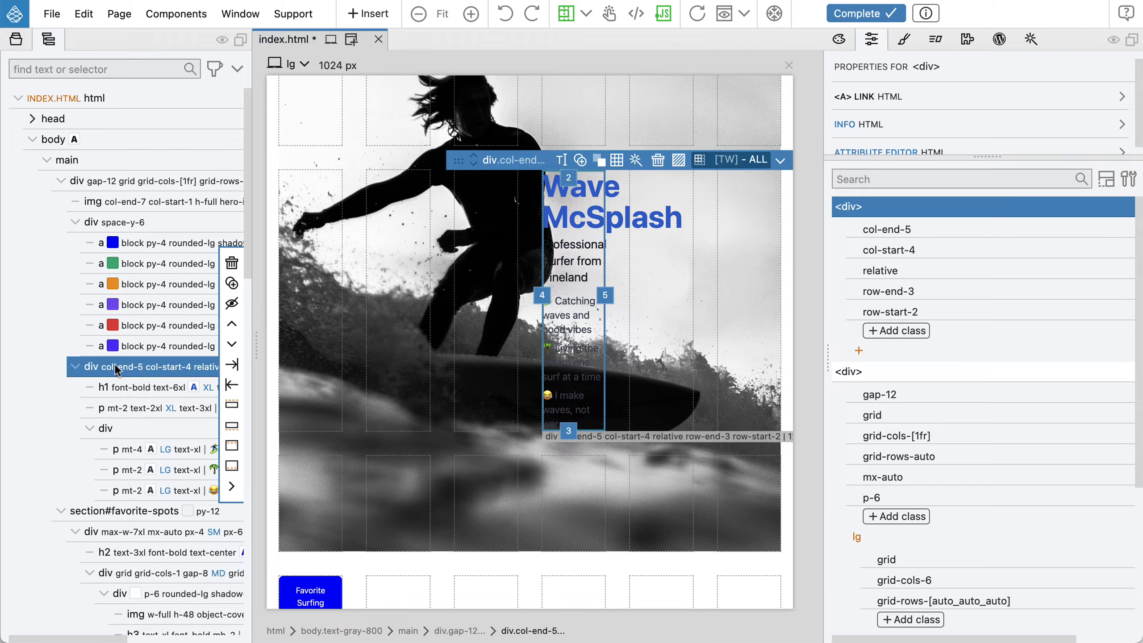
{"action": "left_click_drag", "start_coordinate": [606, 295], "coordinate": [727, 296]}
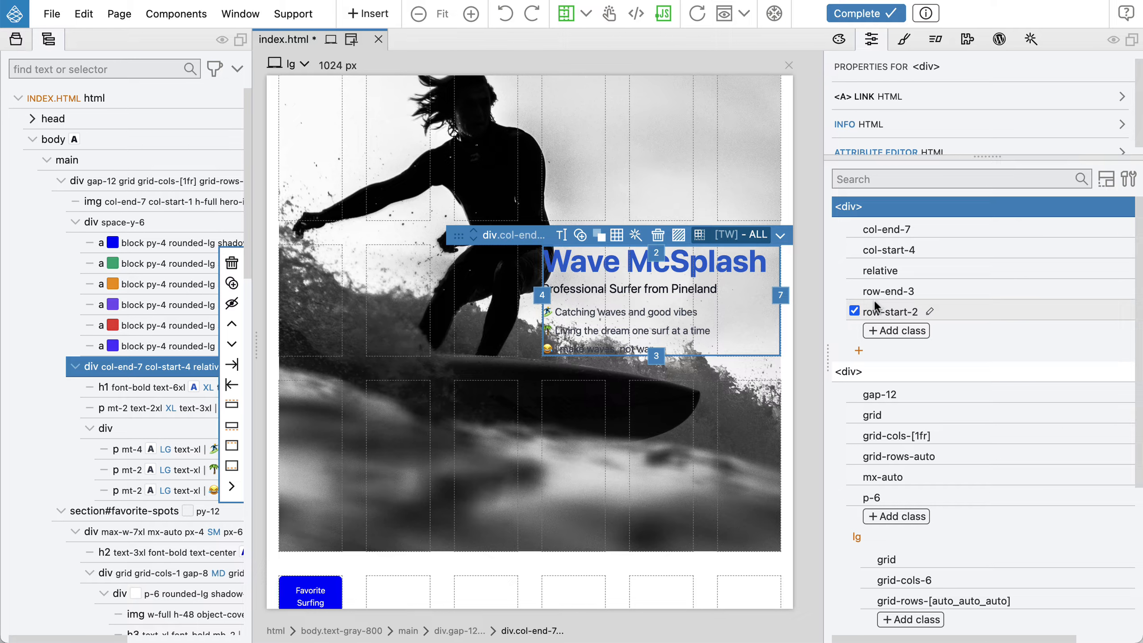
Preview the grid layout at the ALL 480 px width, then return to the lg breakpoint
{"action": "left_click", "coordinate": [290, 67]}
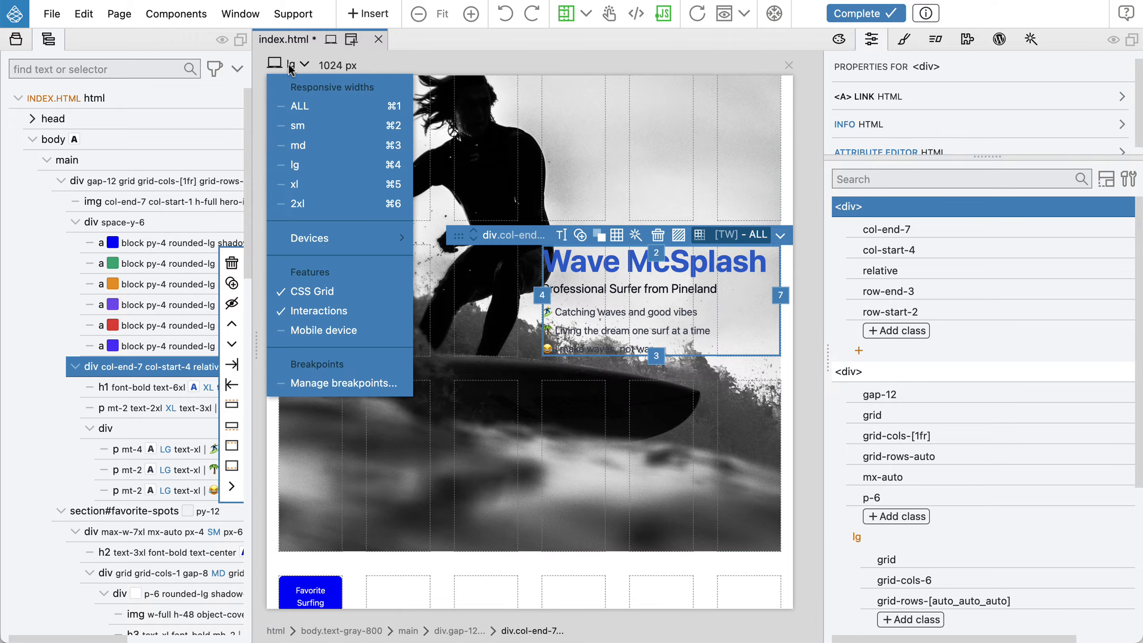
{"action": "left_click", "coordinate": [300, 104]}
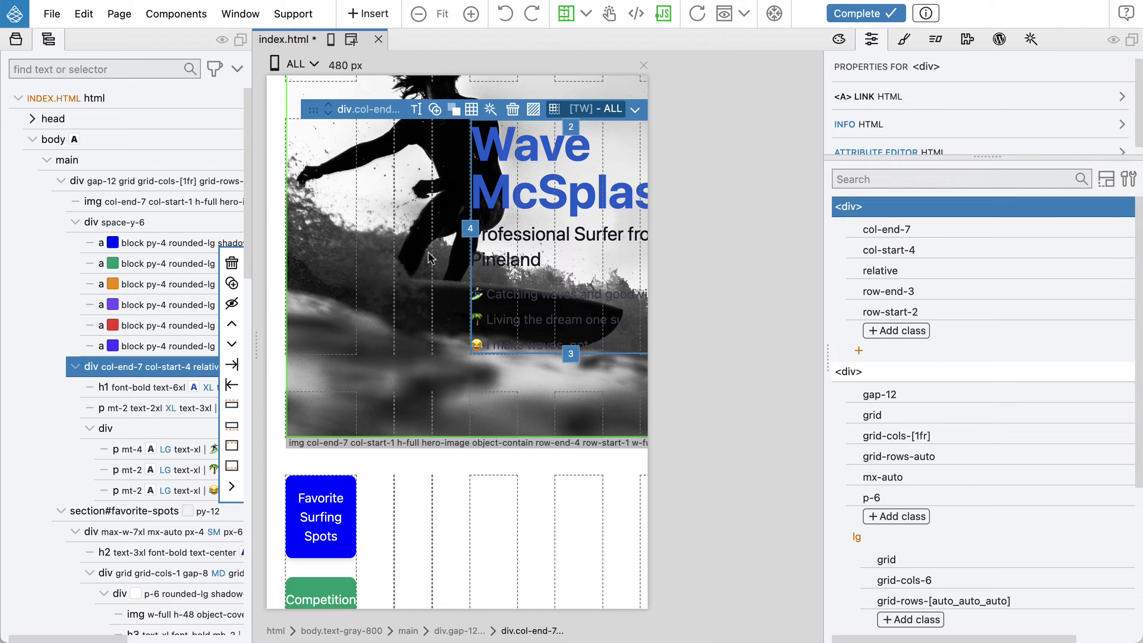
{"action": "scroll", "coordinate": [501, 287], "scroll_direction": "up", "scroll_amount": 2}
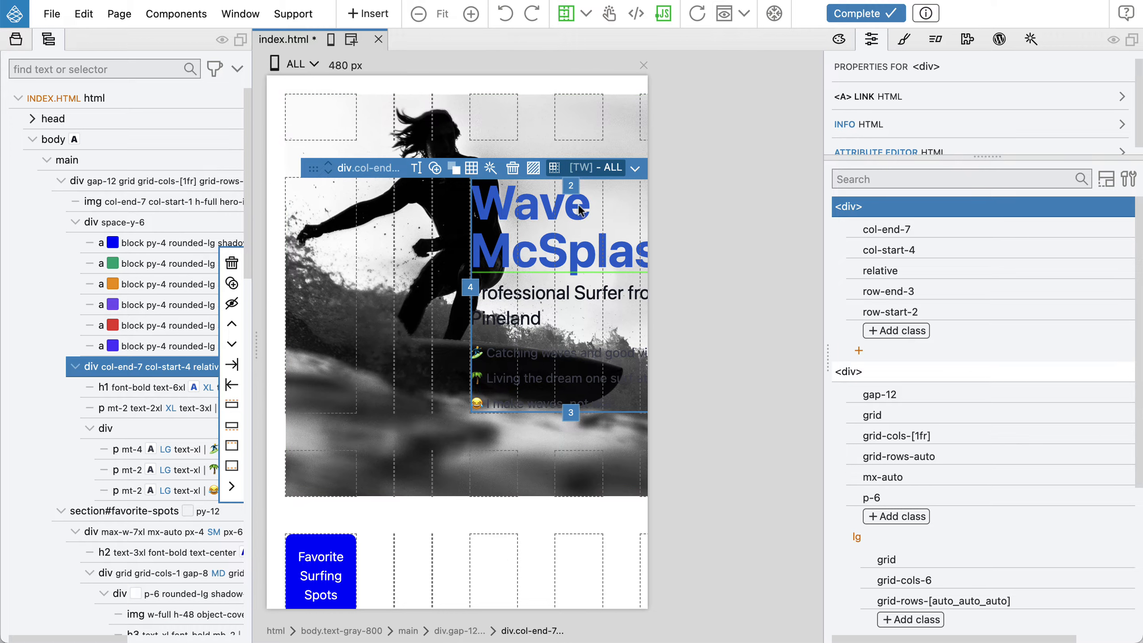
{"action": "scroll", "coordinate": [578, 209], "scroll_direction": "down", "scroll_amount": 1}
{"action": "scroll", "coordinate": [473, 288], "scroll_direction": "down", "scroll_amount": 1}
{"action": "scroll", "coordinate": [472, 282], "scroll_direction": "up", "scroll_amount": 1}
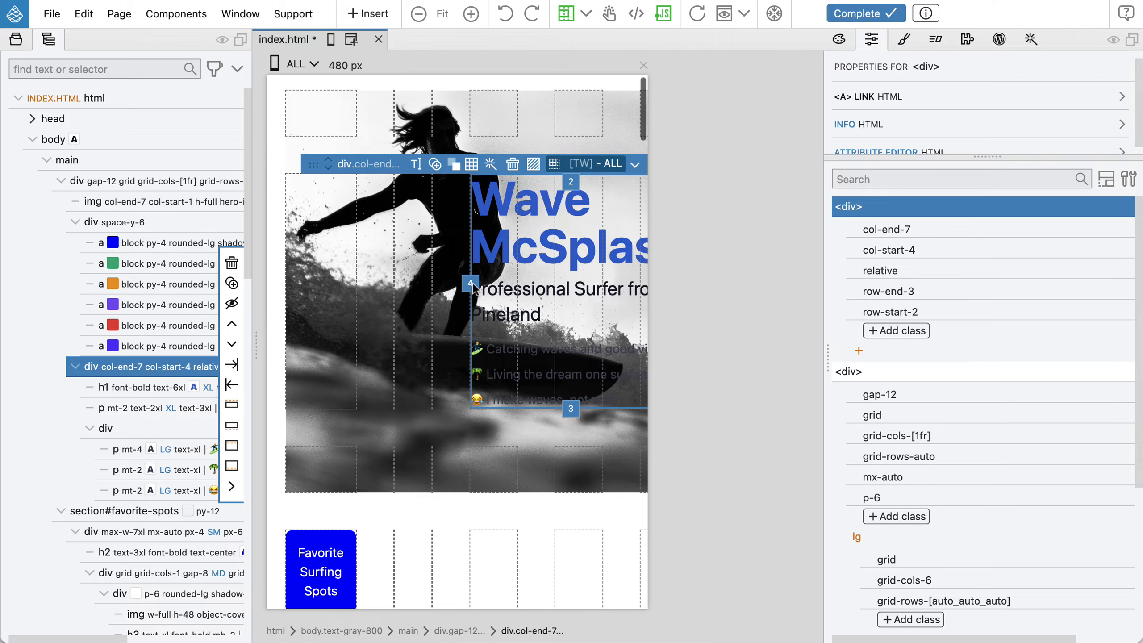
{"action": "scroll", "coordinate": [474, 288], "scroll_direction": "right", "scroll_amount": 1}
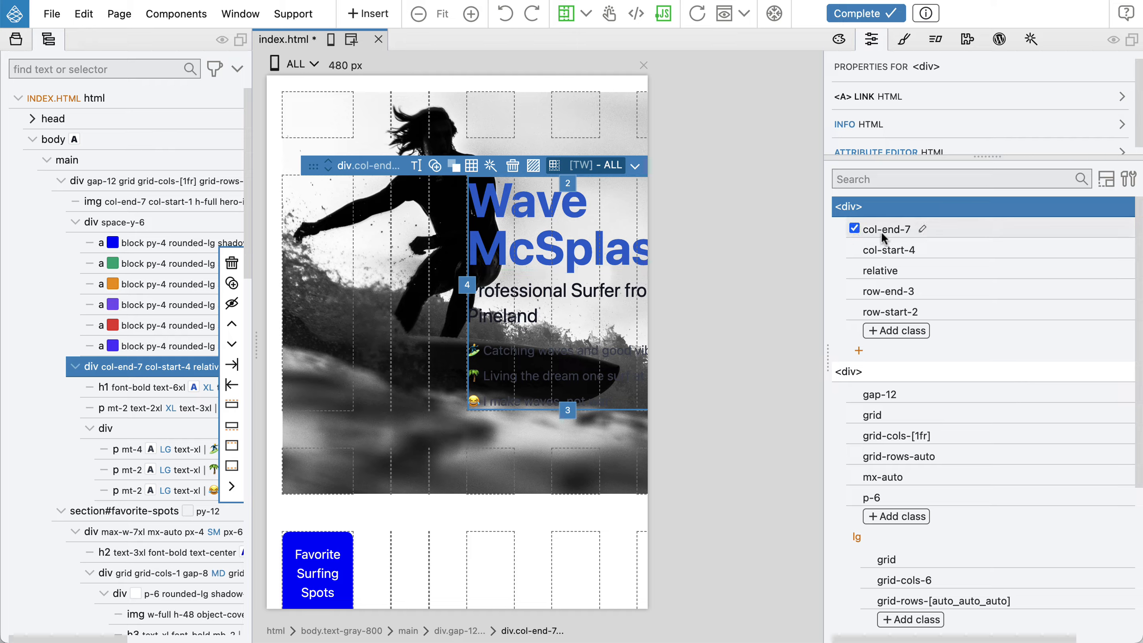
{"action": "mouse_move", "coordinate": [893, 314]}
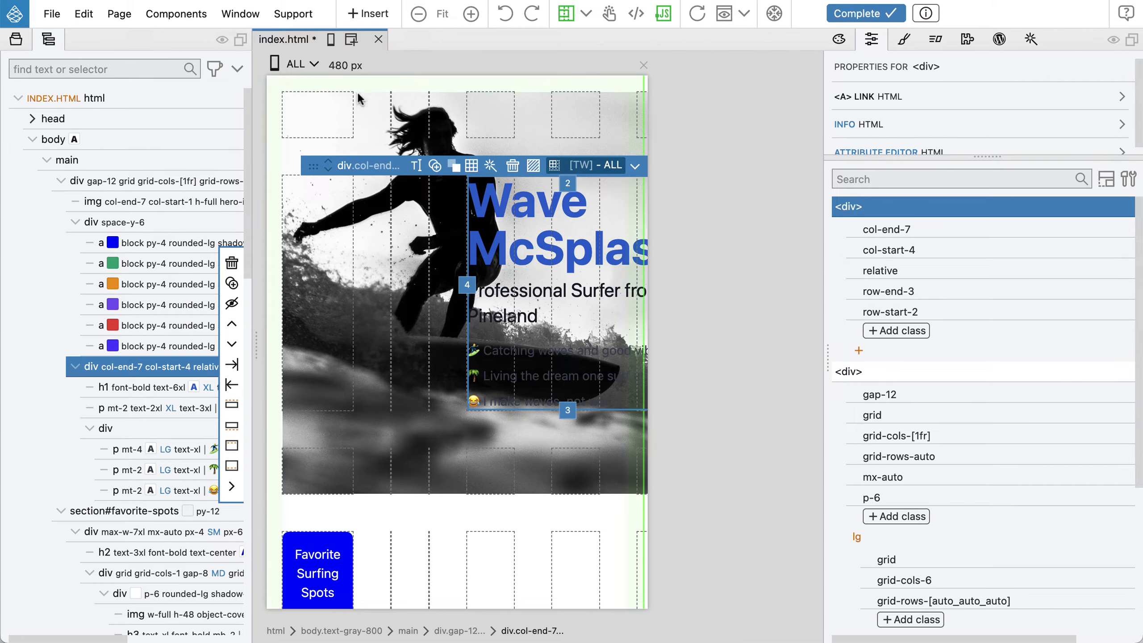
{"action": "left_click", "coordinate": [297, 66]}
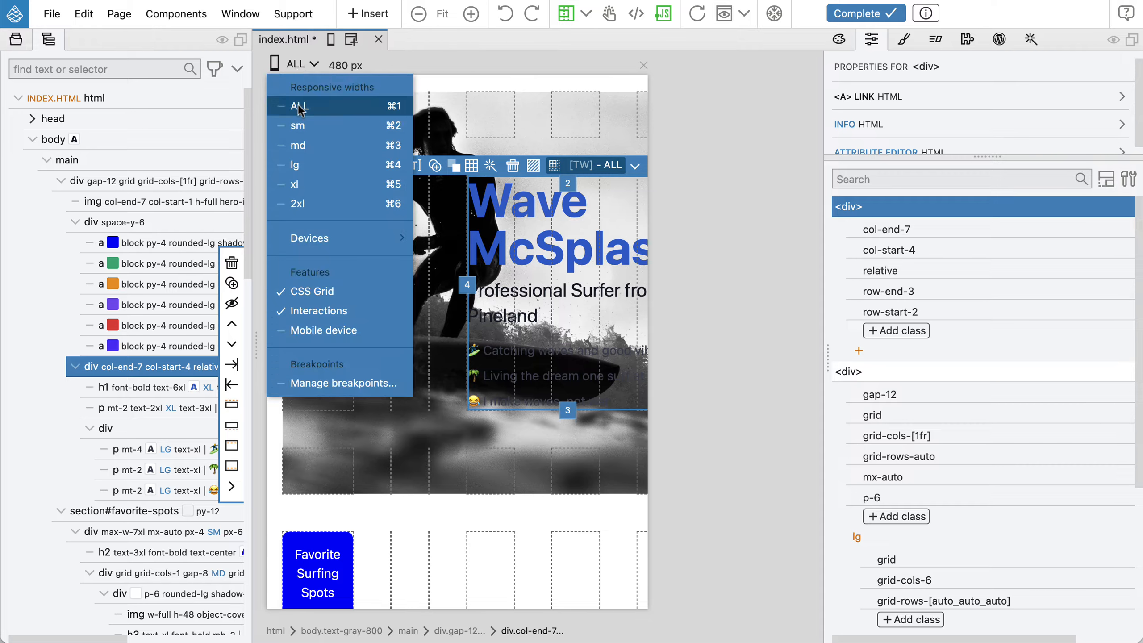
{"action": "left_click", "coordinate": [299, 164]}
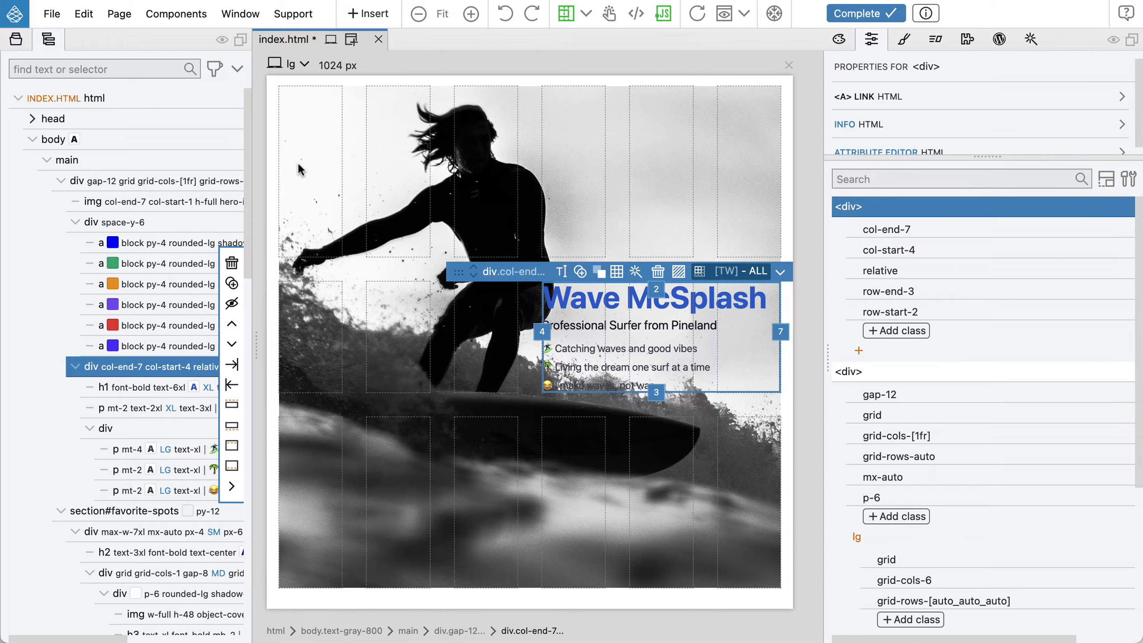
Review the text block's grid item rule options and its classes in both class views
{"action": "mouse_move", "coordinate": [985, 268]}
{"action": "left_click", "coordinate": [745, 272]}
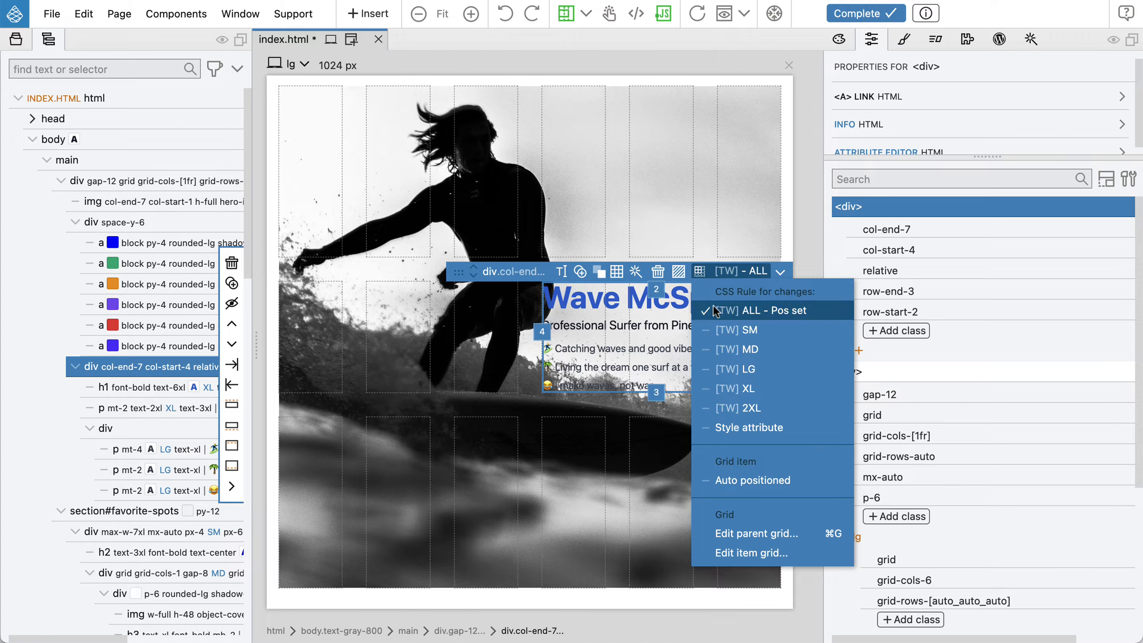
{"action": "left_click", "coordinate": [748, 275]}
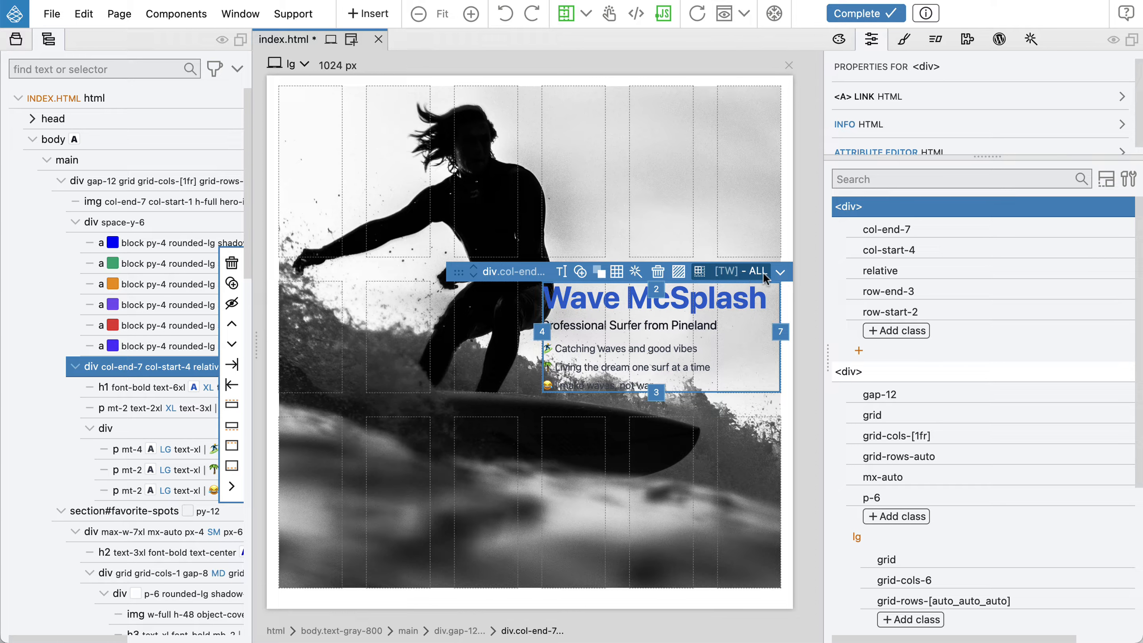
{"action": "mouse_move", "coordinate": [998, 226]}
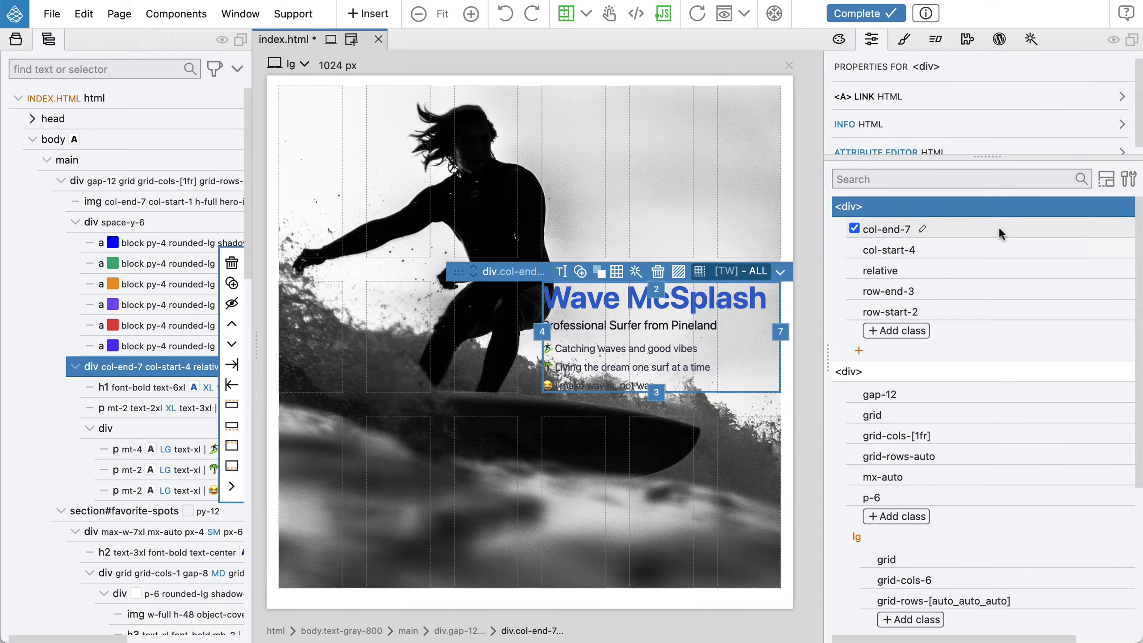
{"action": "left_click", "coordinate": [998, 226]}
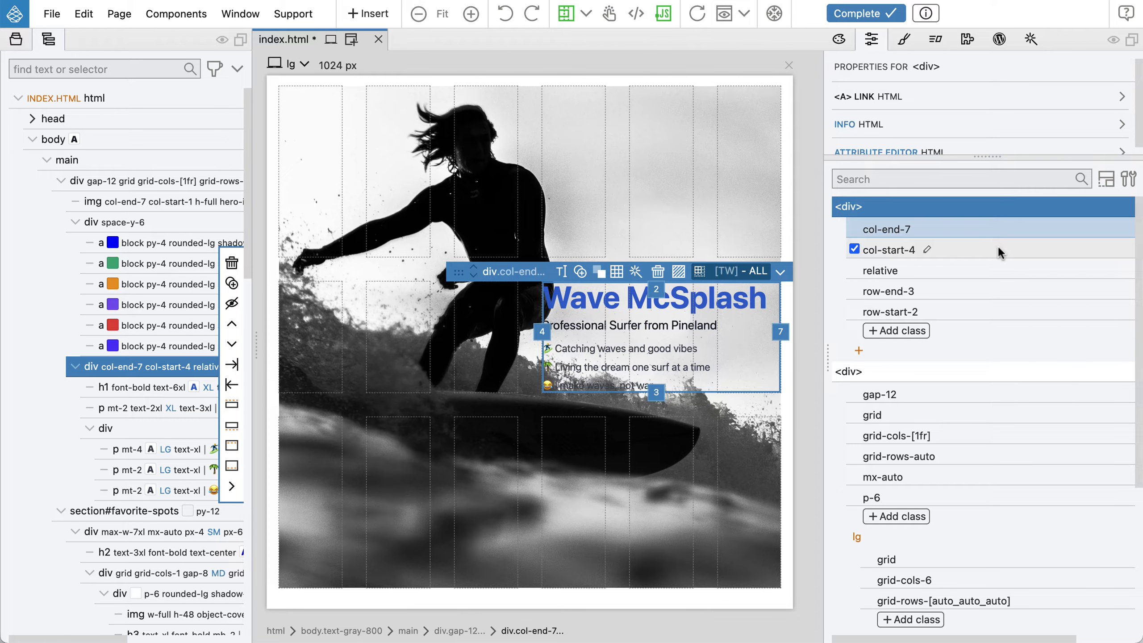
{"action": "left_click", "coordinate": [1106, 179]}
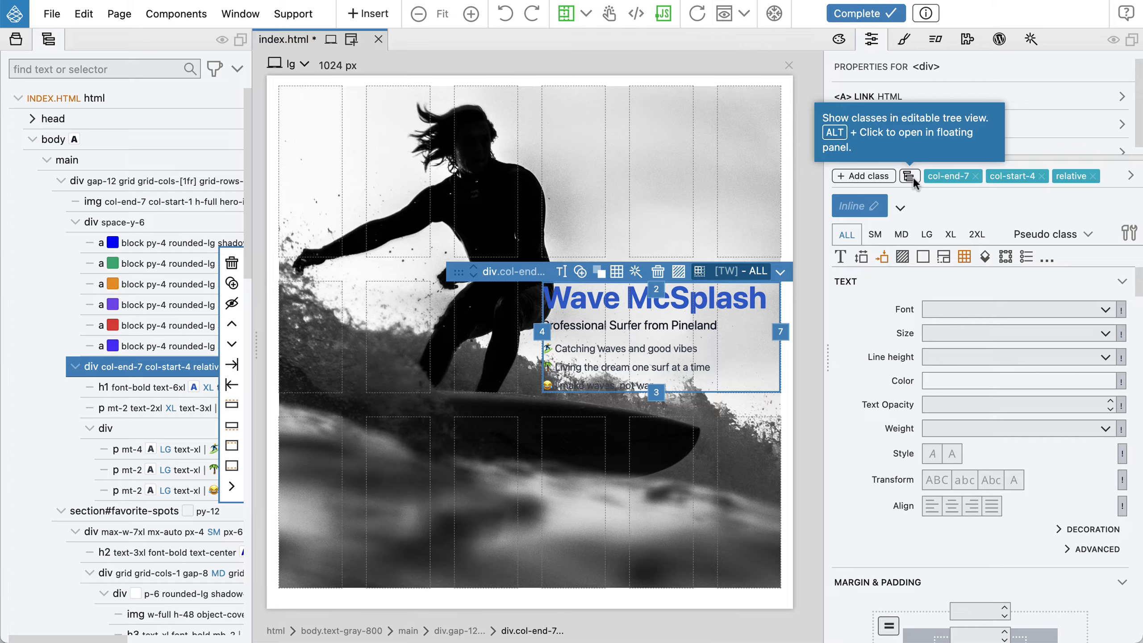
{"action": "left_click", "coordinate": [911, 177]}
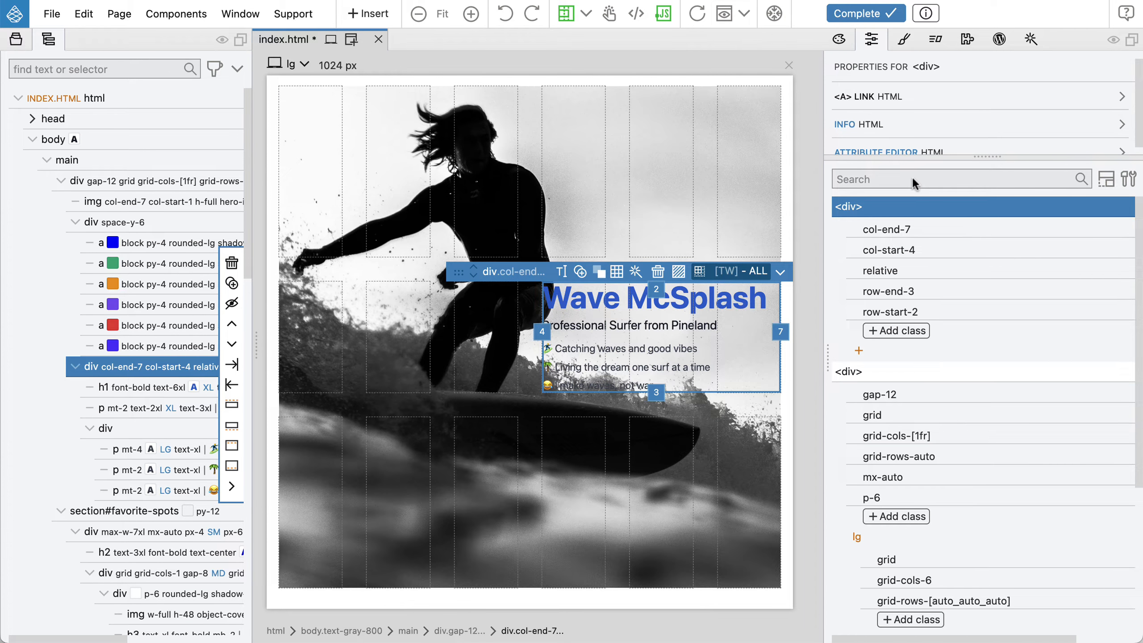
Move the text block's col-end-7, col-start-4, row-end-3 and row-start-2 classes to the lg variant
{"action": "mouse_move", "coordinate": [947, 225]}
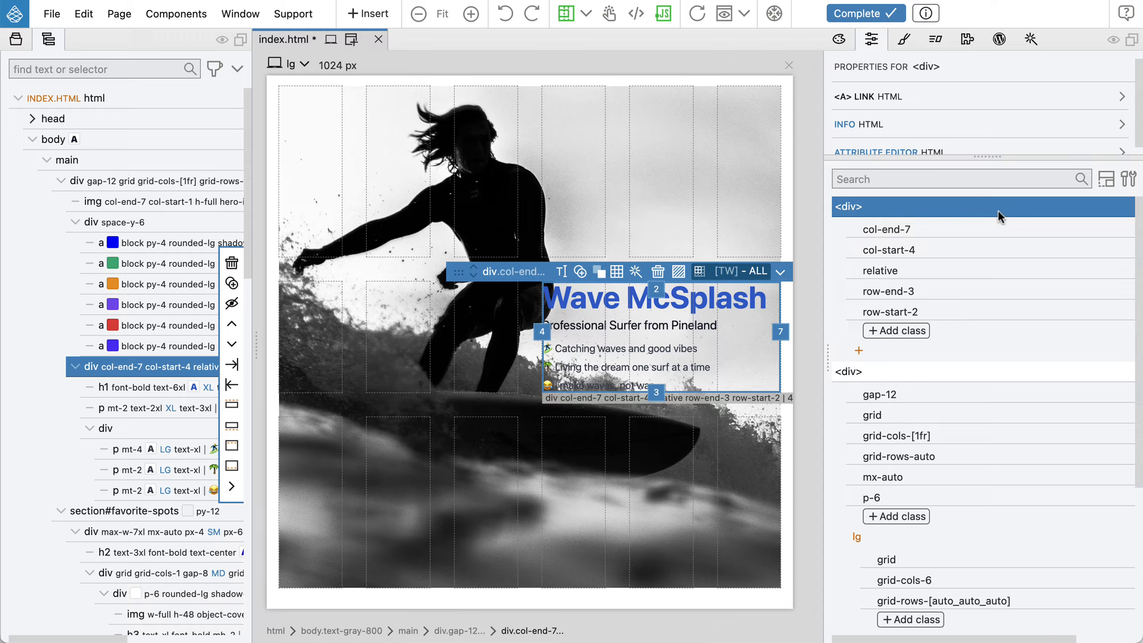
{"action": "mouse_move", "coordinate": [881, 250]}
{"action": "mouse_move", "coordinate": [1069, 230]}
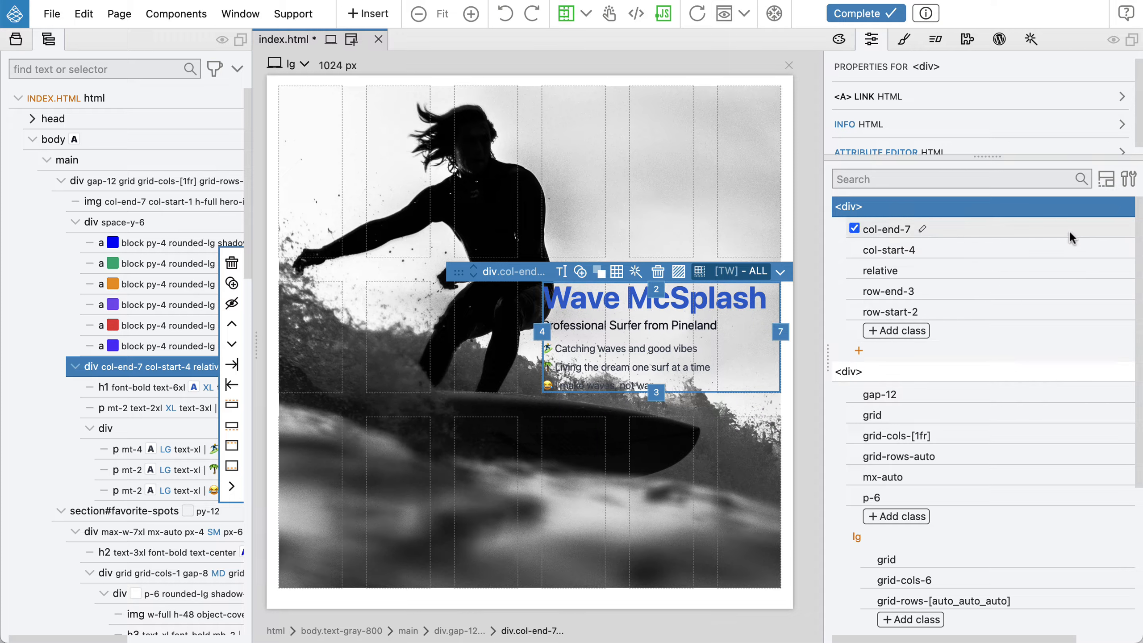
{"action": "left_click", "coordinate": [986, 225]}
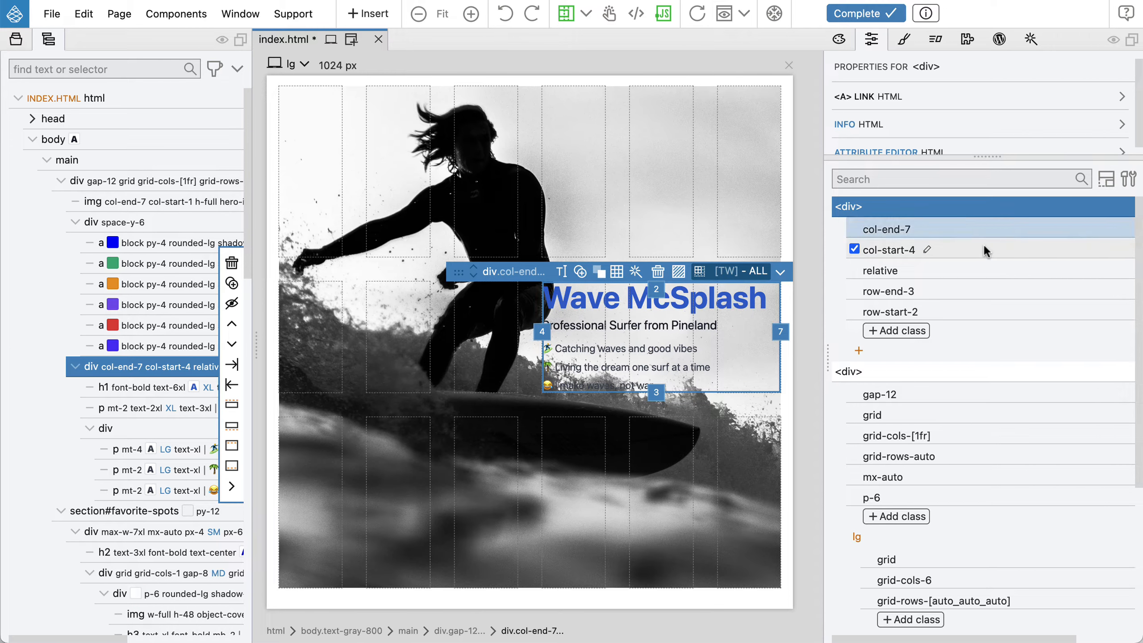
{"action": "left_click", "coordinate": [984, 244], "text": "shift"}
{"action": "left_click", "coordinate": [972, 292], "text": "super"}
{"action": "left_click", "coordinate": [972, 313], "text": "super"}
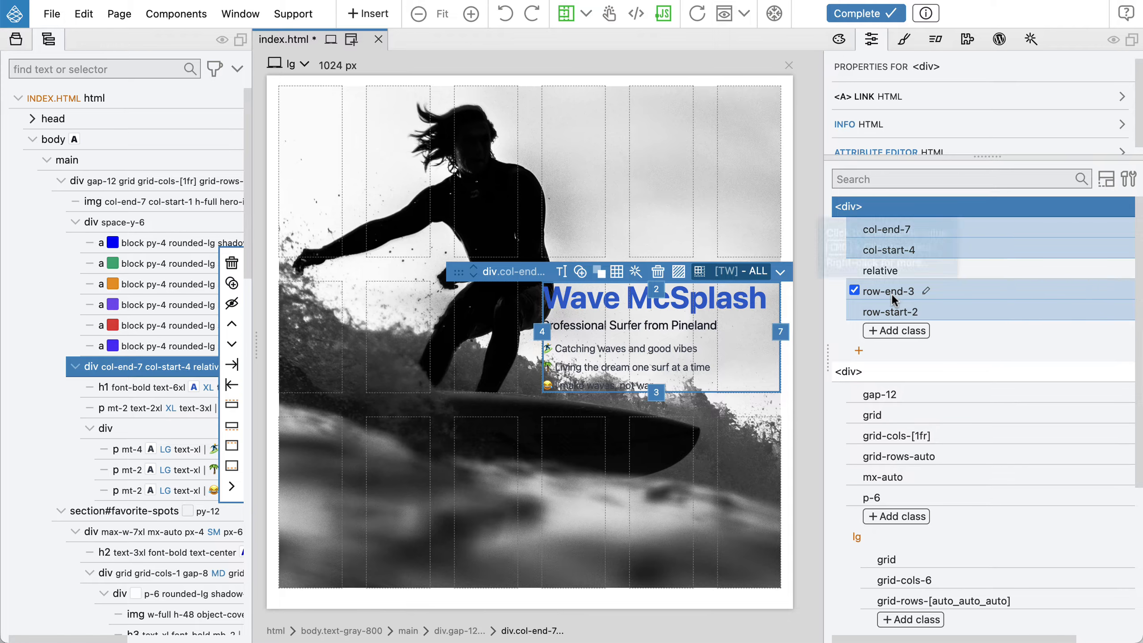
{"action": "right_click", "coordinate": [977, 227]}
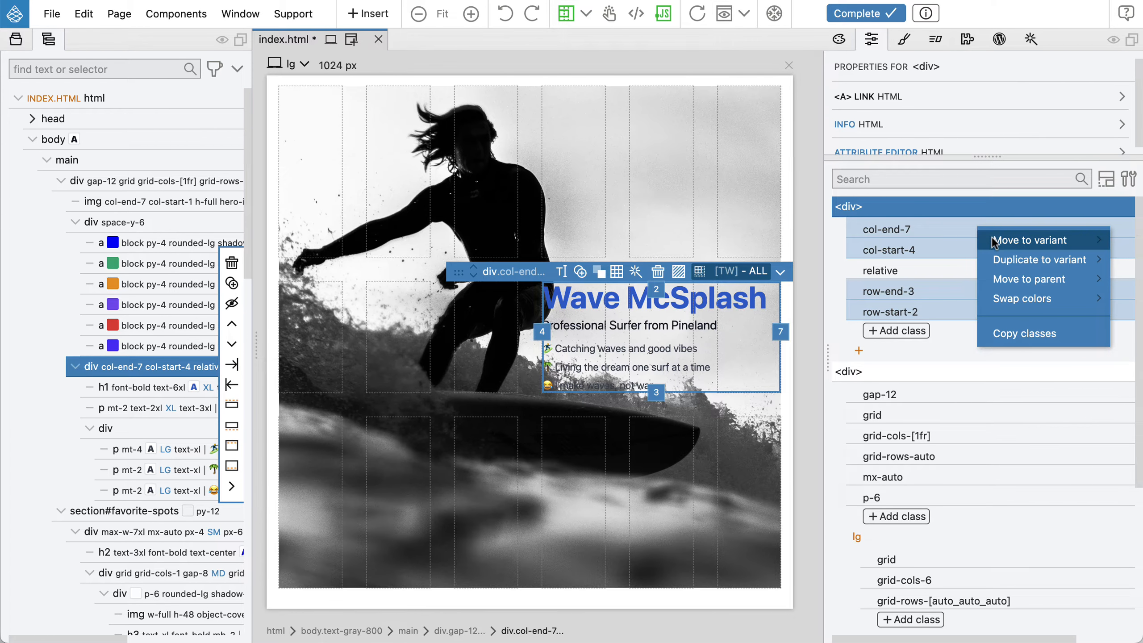
{"action": "mouse_move", "coordinate": [992, 244]}
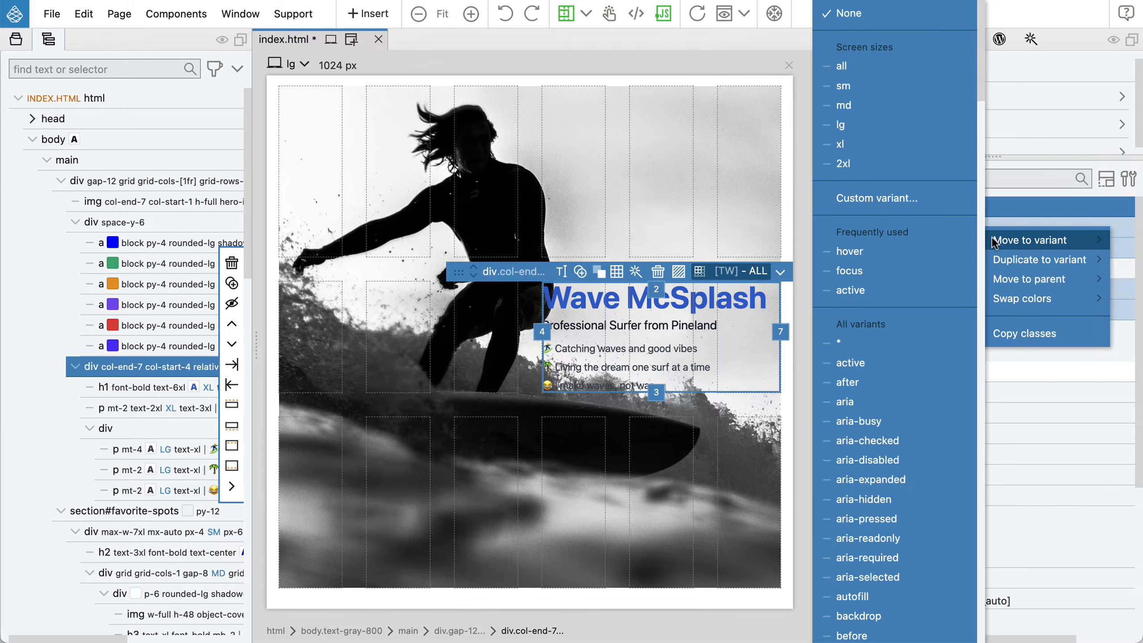
{"action": "left_click", "coordinate": [870, 125]}
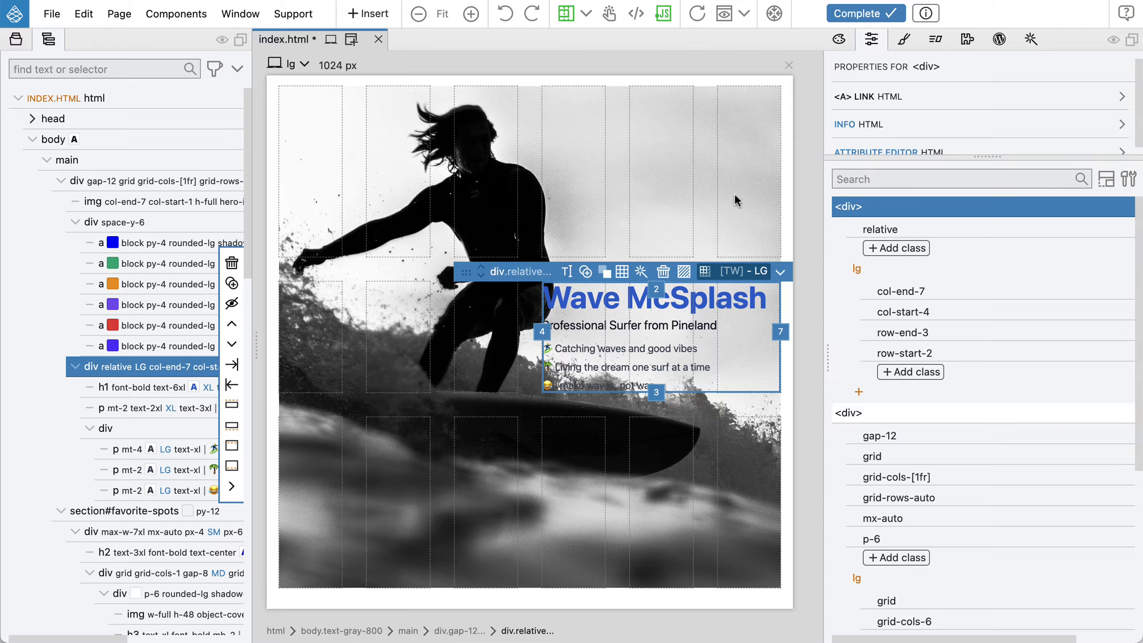
At the ALL 480 px width, set the hero image's grid item placement to auto positioned
{"action": "left_click", "coordinate": [292, 65]}
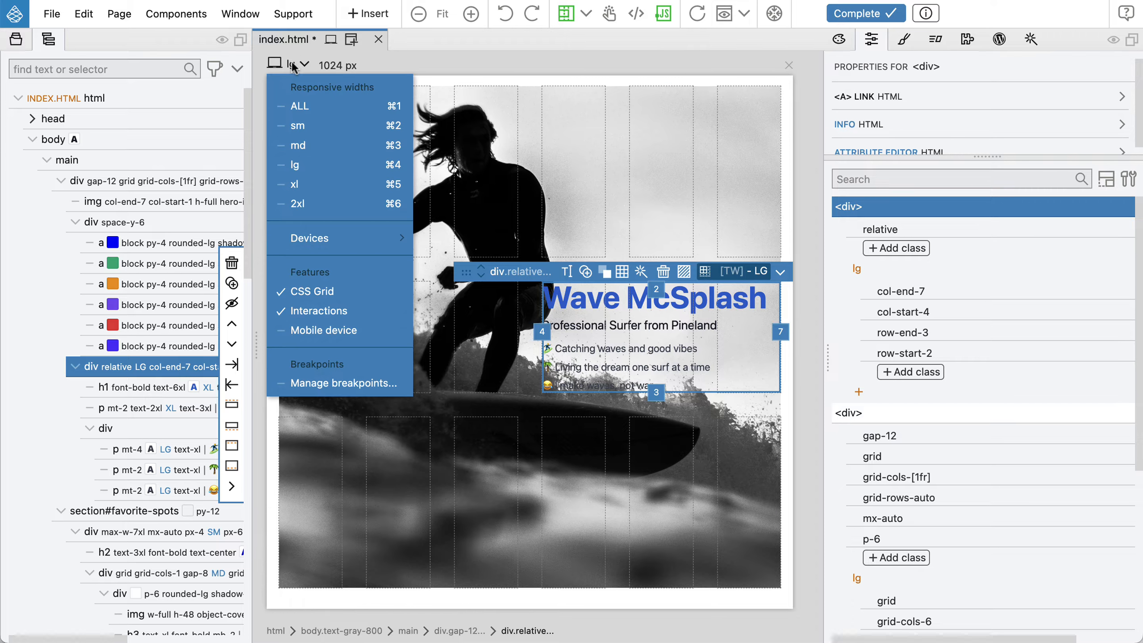
{"action": "left_click", "coordinate": [304, 105]}
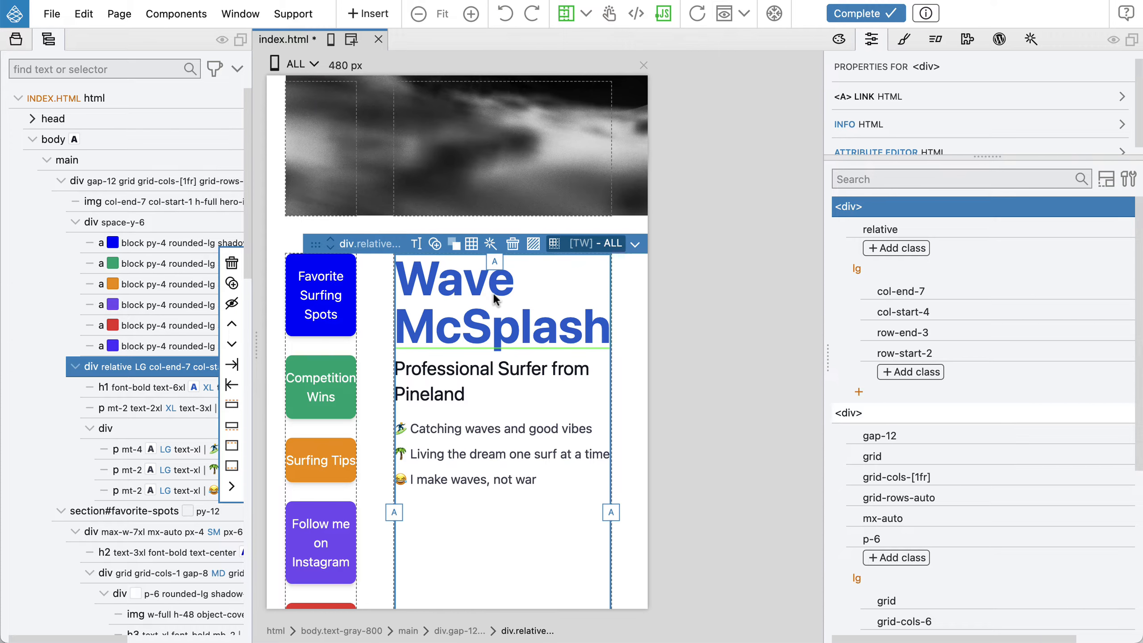
{"action": "scroll", "coordinate": [491, 291], "scroll_direction": "down", "scroll_amount": 5}
{"action": "scroll", "coordinate": [492, 293], "scroll_direction": "up", "scroll_amount": 10}
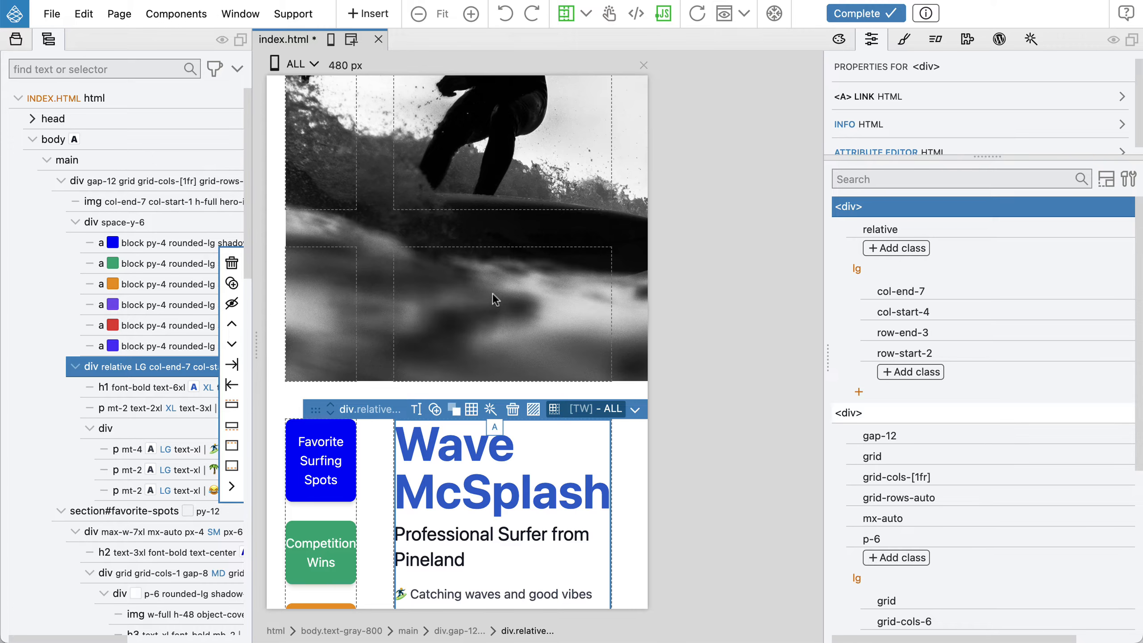
{"action": "scroll", "coordinate": [492, 293], "scroll_direction": "down", "scroll_amount": 10}
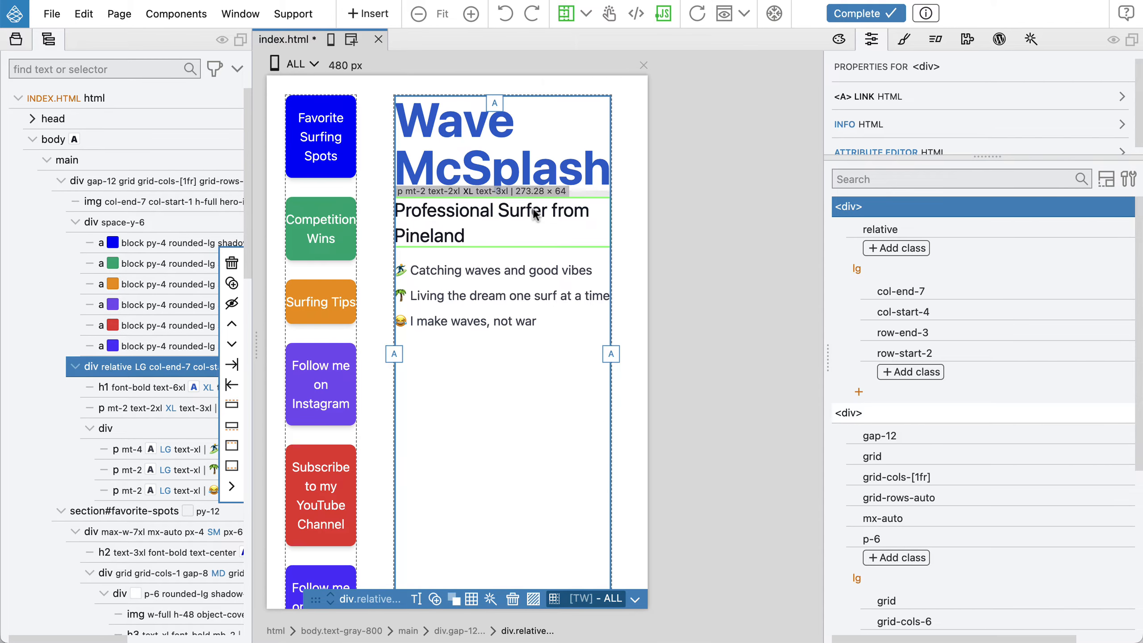
{"action": "scroll", "coordinate": [535, 212], "scroll_direction": "up", "scroll_amount": 10}
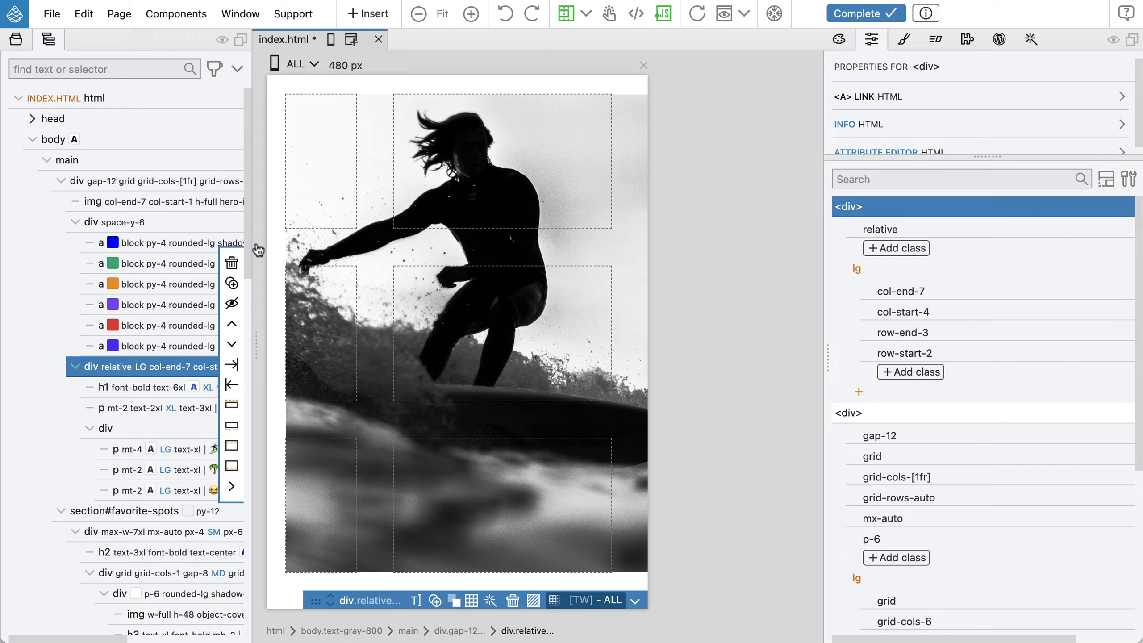
{"action": "left_click", "coordinate": [172, 202]}
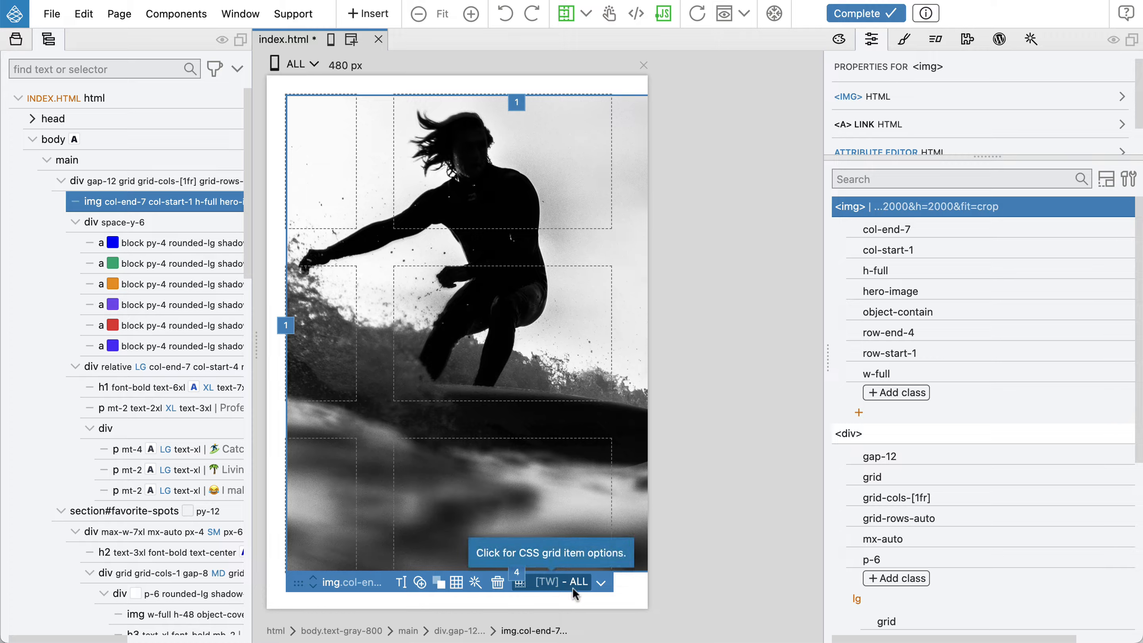
{"action": "left_click", "coordinate": [557, 584]}
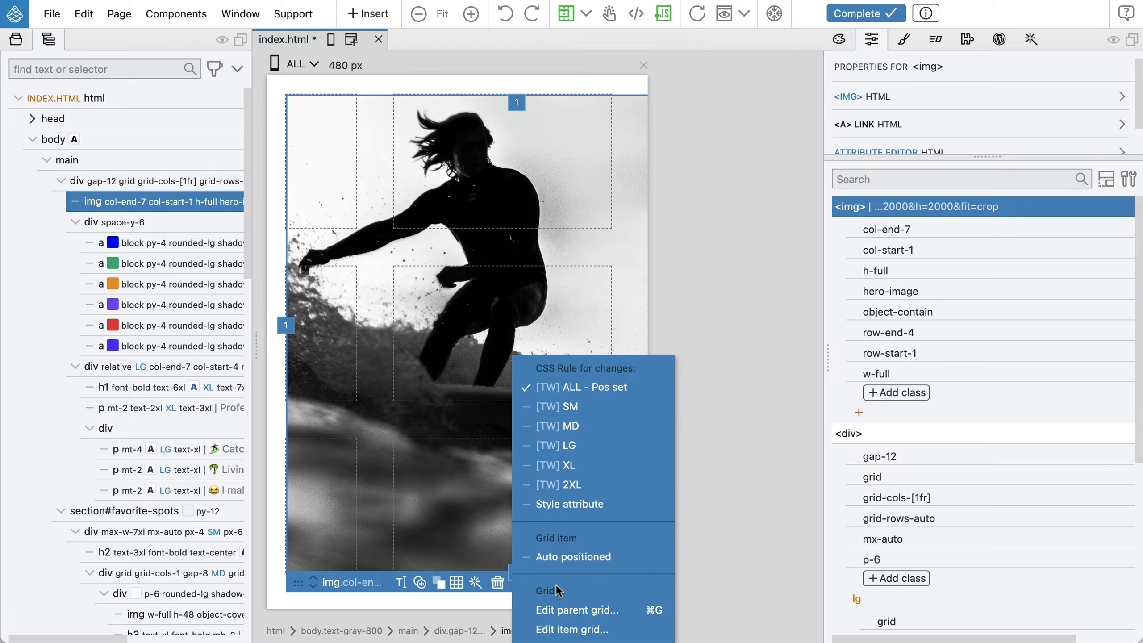
{"action": "left_click", "coordinate": [628, 565]}
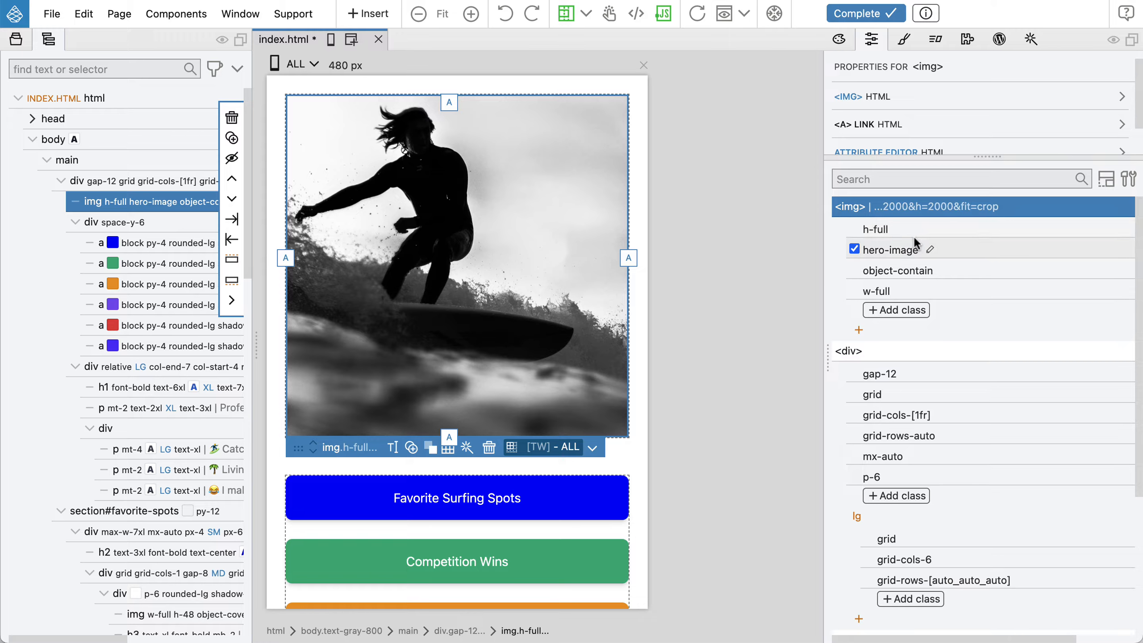
Return to the lg breakpoint, switch the hero image's CSS rule to LG, and widen it to column line 7
{"action": "left_click", "coordinate": [296, 66]}
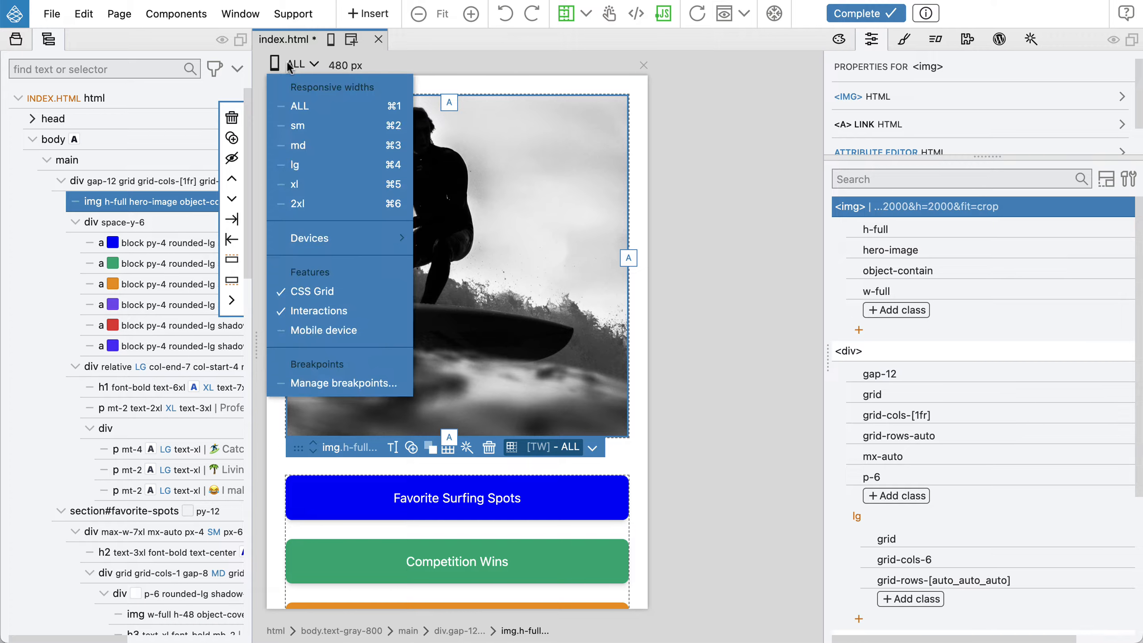
{"action": "left_click", "coordinate": [301, 165]}
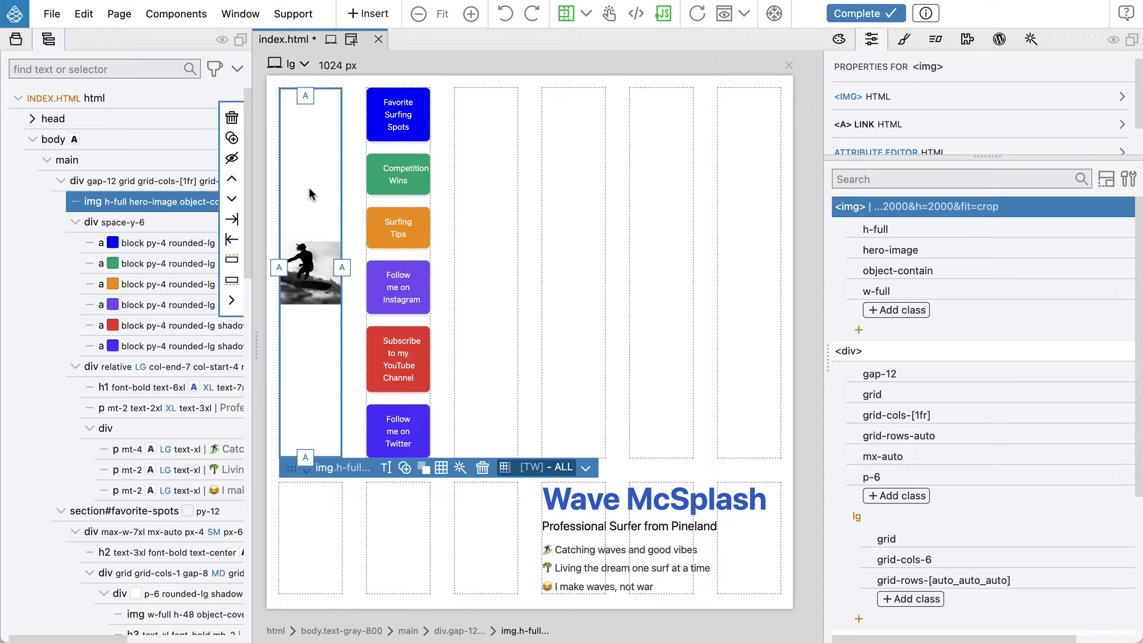
{"action": "left_click", "coordinate": [538, 466]}
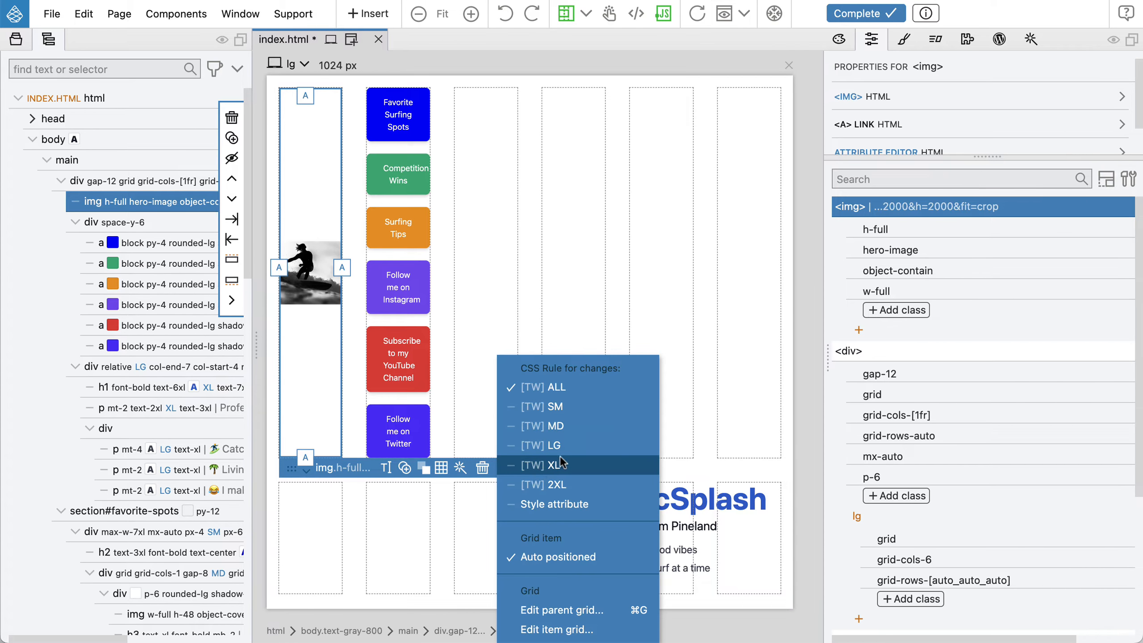
{"action": "left_click", "coordinate": [584, 446]}
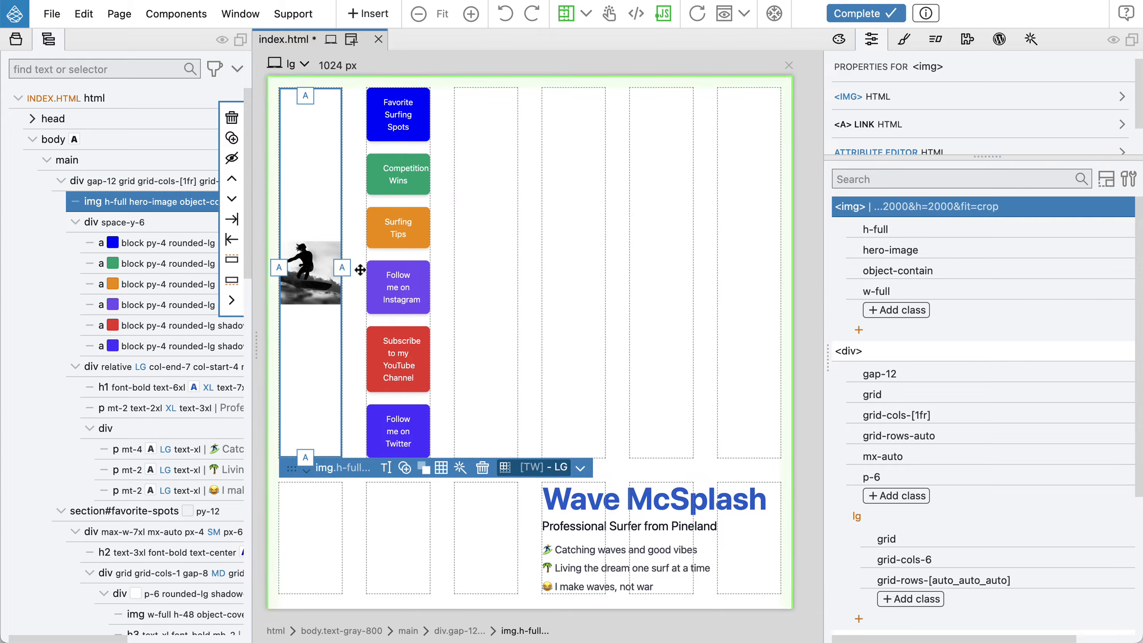
{"action": "left_click_drag", "start_coordinate": [344, 269], "coordinate": [781, 275]}
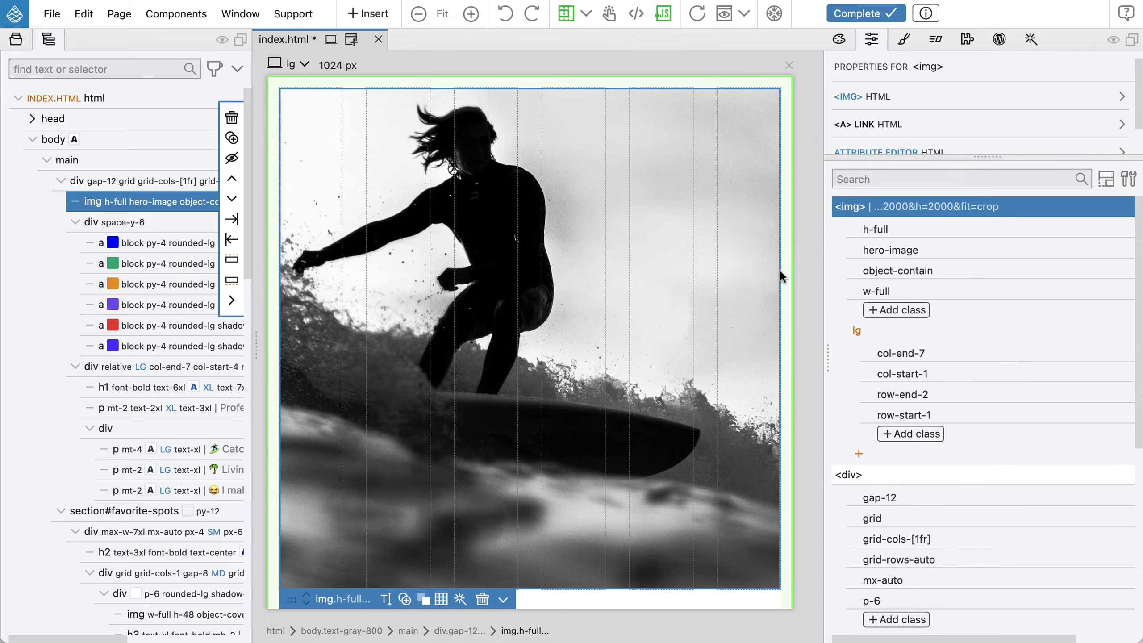
Stretch the hero image down so it spans from row line 1 to row line 4
{"action": "scroll", "coordinate": [643, 265], "scroll_direction": "down", "scroll_amount": 10}
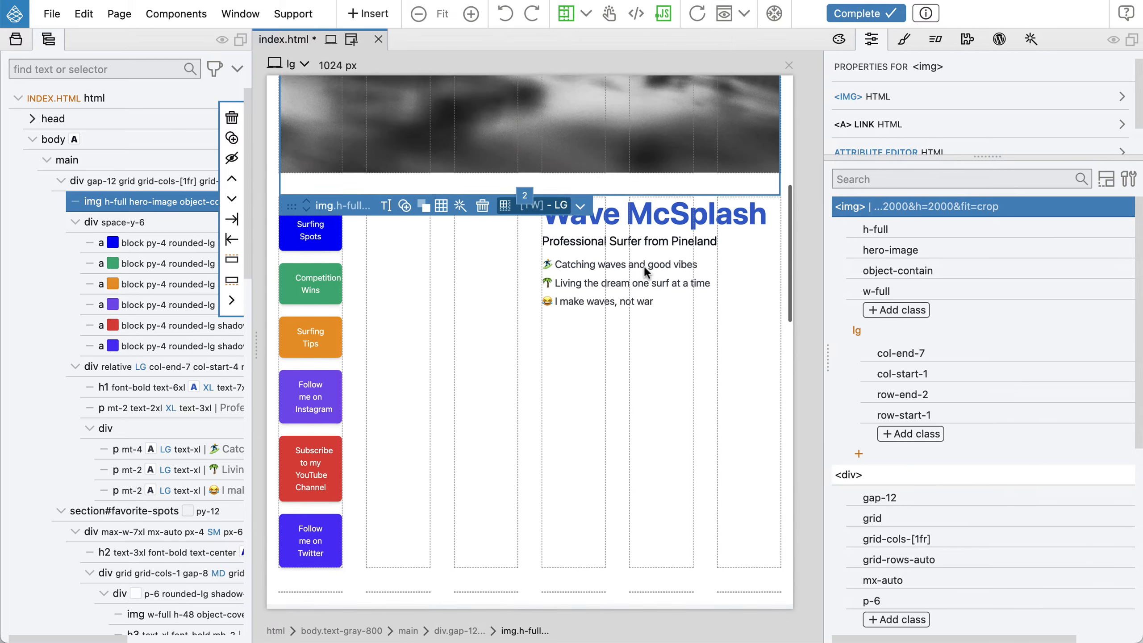
{"action": "left_click_drag", "start_coordinate": [525, 120], "coordinate": [563, 517]}
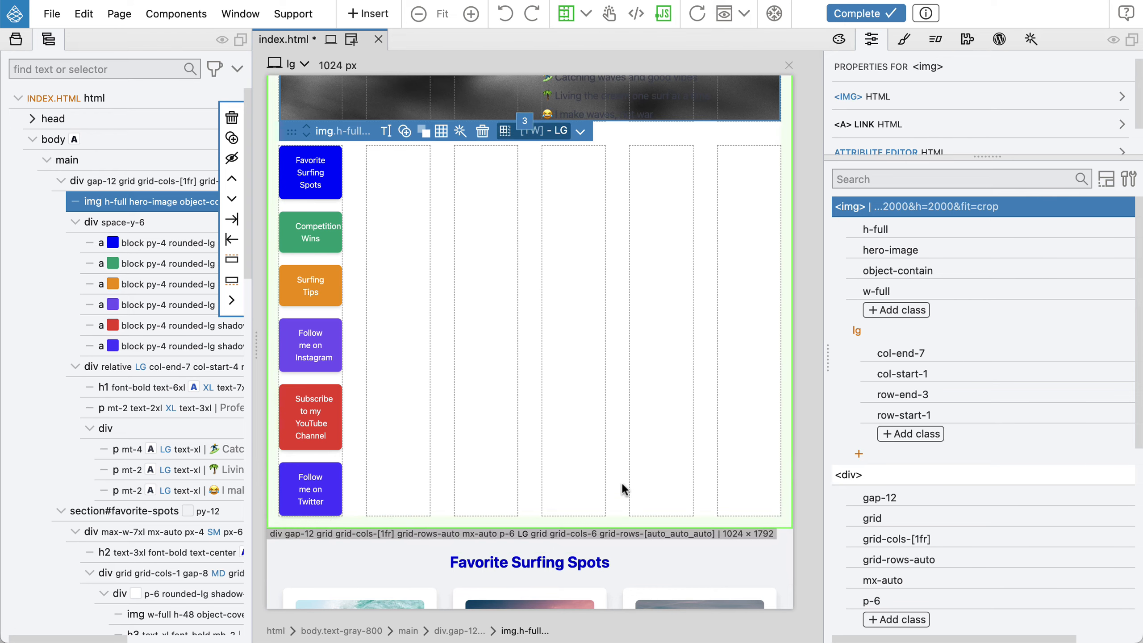
{"action": "left_click_drag", "start_coordinate": [527, 118], "coordinate": [512, 448]}
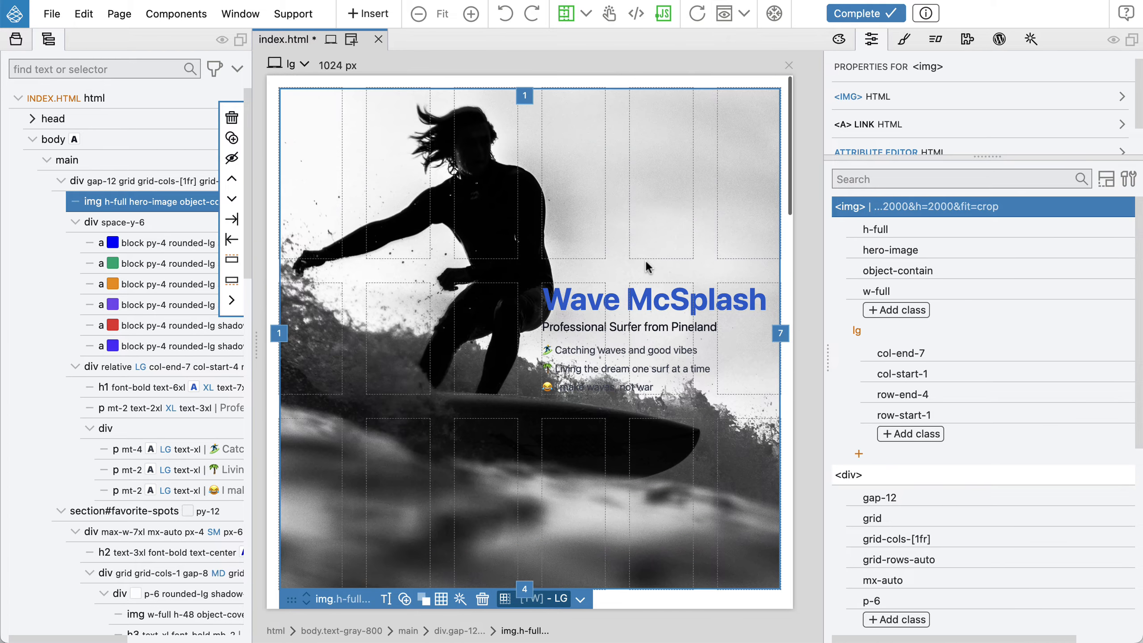
Preview the hero image at the ALL 480 px width, then return to the lg breakpoint
{"action": "left_click", "coordinate": [293, 66]}
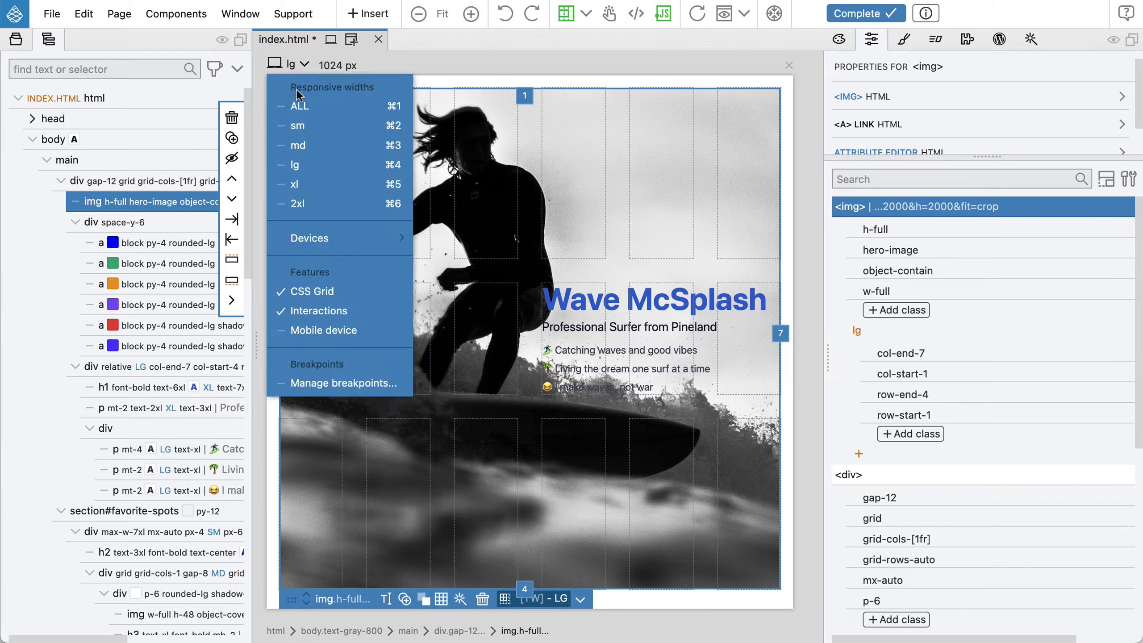
{"action": "left_click", "coordinate": [299, 105]}
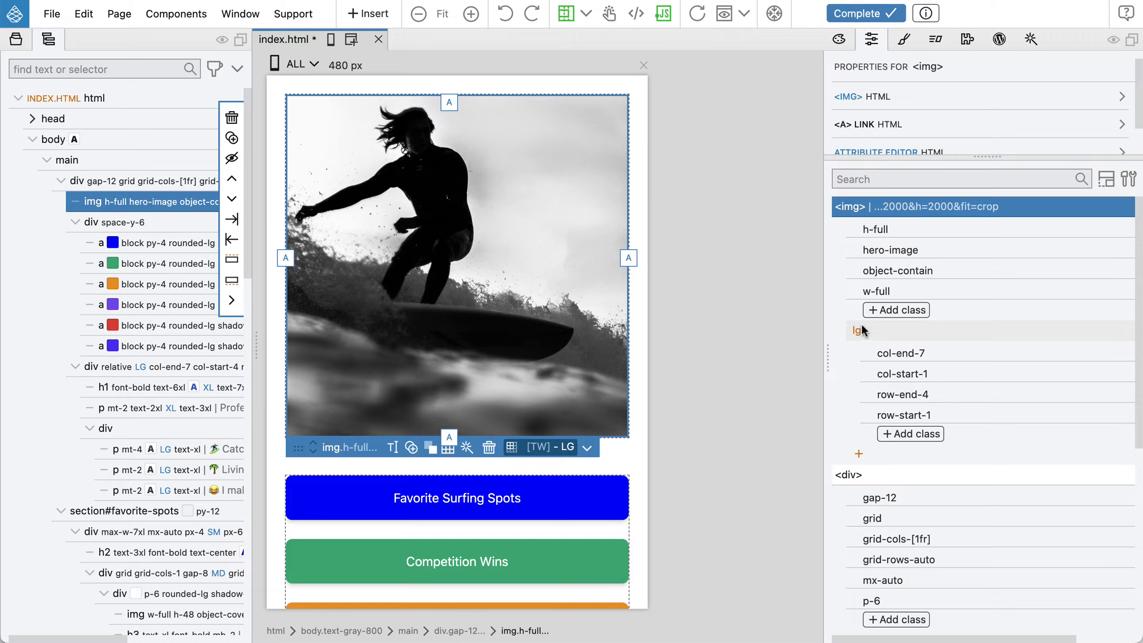
{"action": "left_click", "coordinate": [294, 68]}
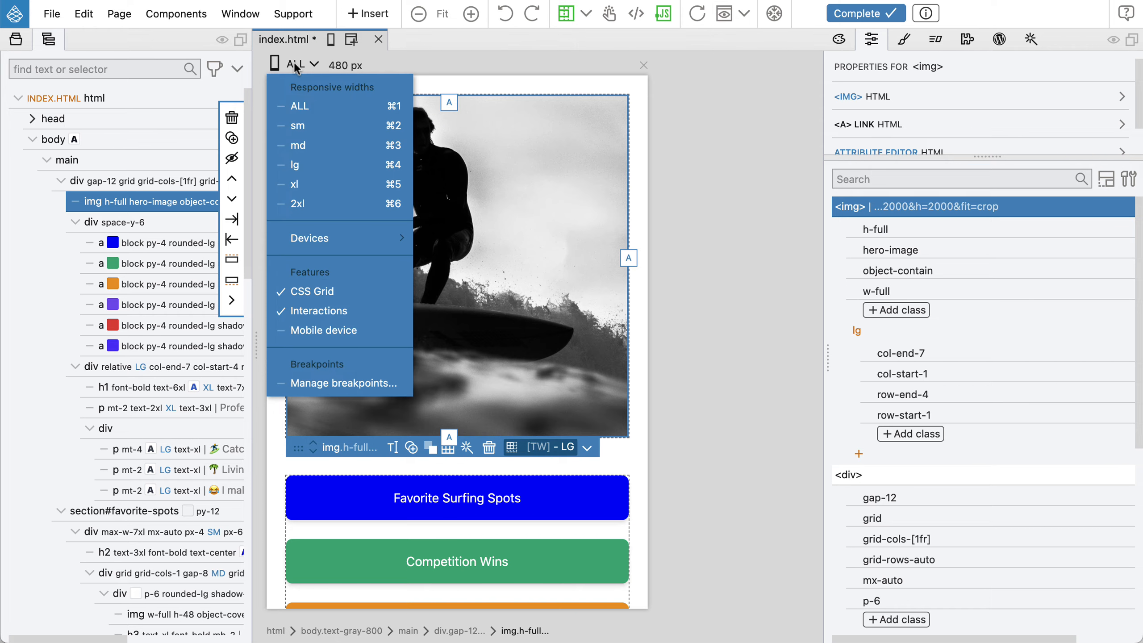
{"action": "left_click", "coordinate": [309, 157]}
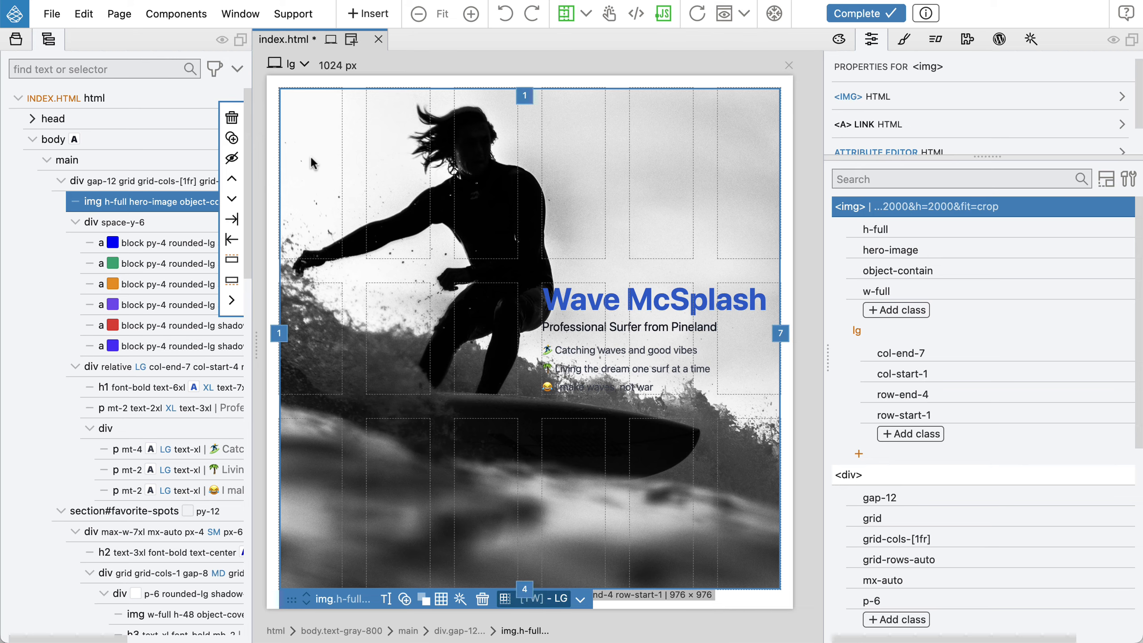
Select the link list, switch its CSS rule to LG, and move it into column 1 spanning rows 3 to 5
{"action": "scroll", "coordinate": [568, 306], "scroll_direction": "down", "scroll_amount": 5}
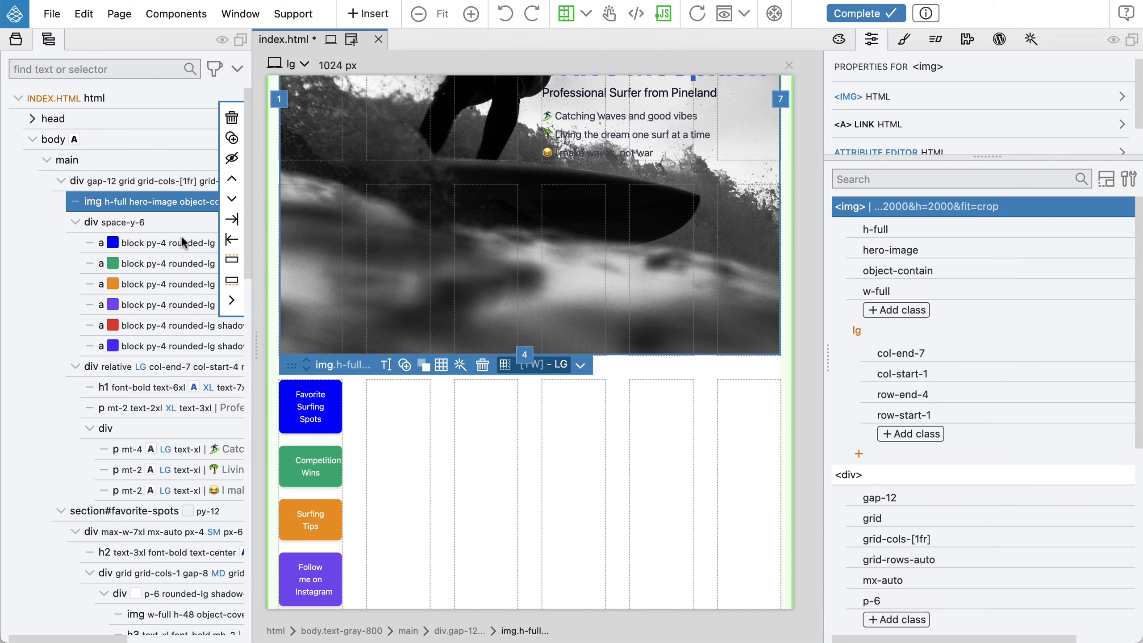
{"action": "left_click", "coordinate": [132, 225]}
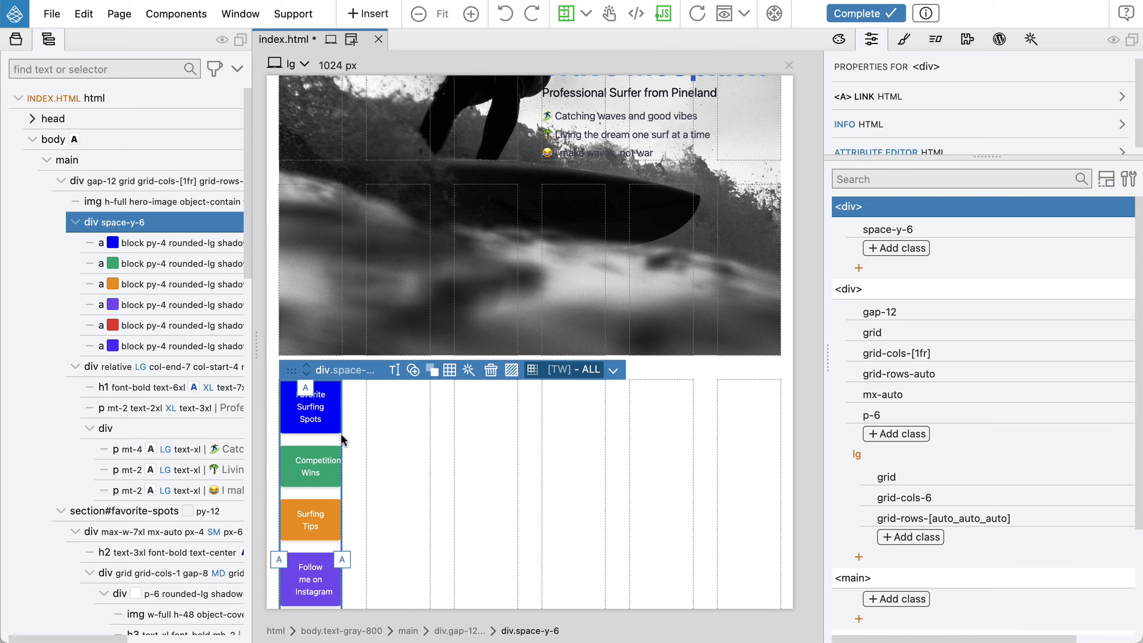
{"action": "scroll", "coordinate": [317, 479], "scroll_direction": "down", "scroll_amount": 2}
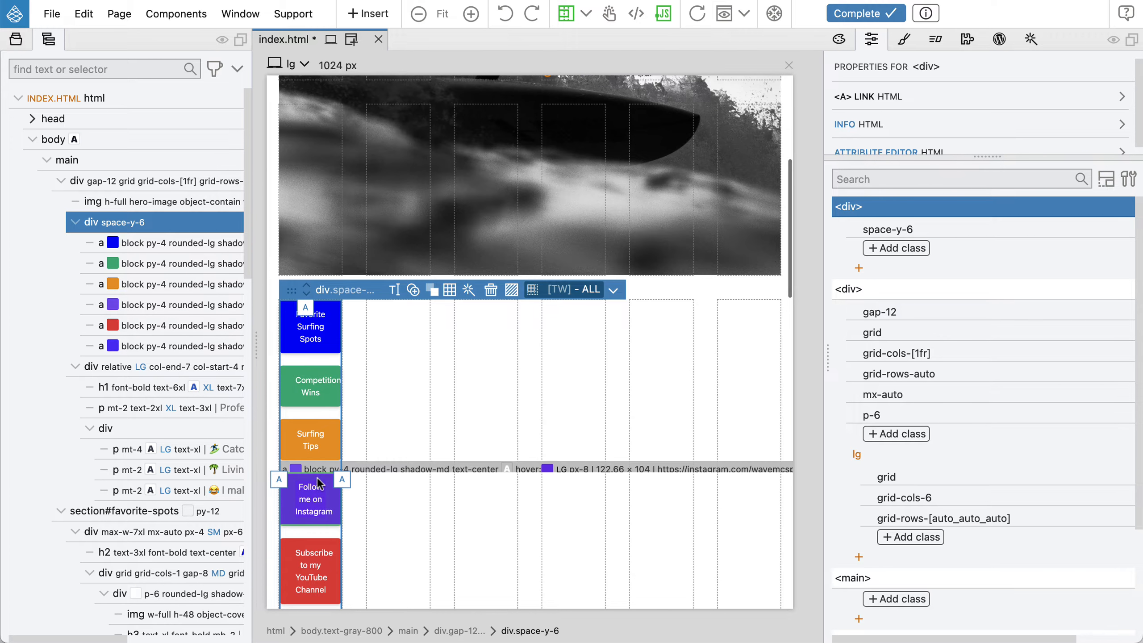
{"action": "scroll", "coordinate": [317, 479], "scroll_direction": "up", "scroll_amount": 2}
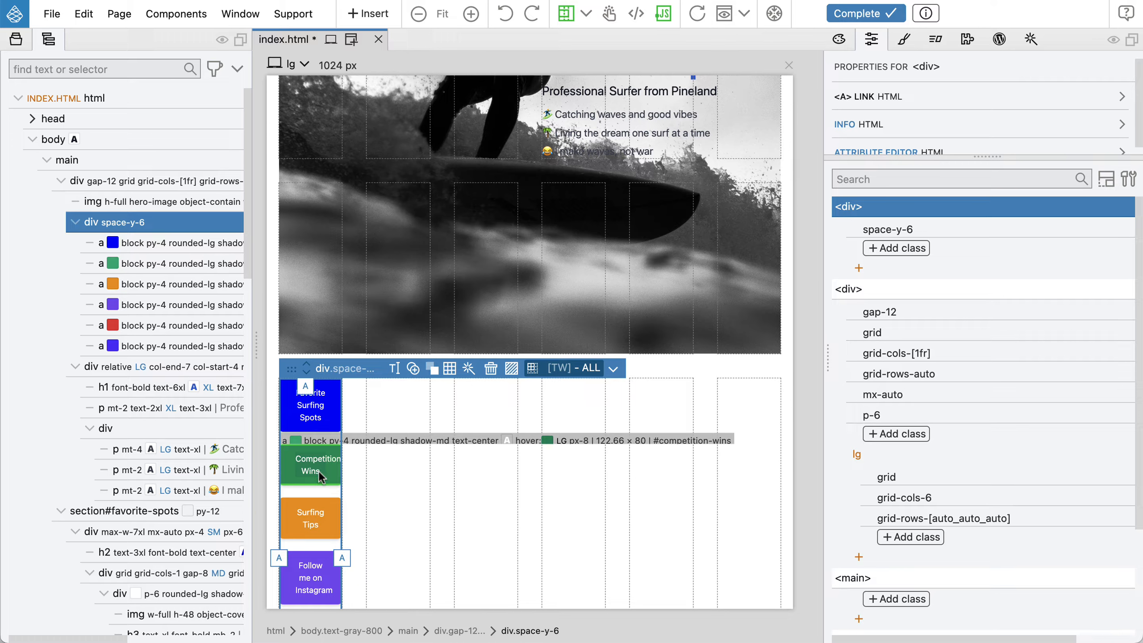
{"action": "left_click", "coordinate": [576, 368]}
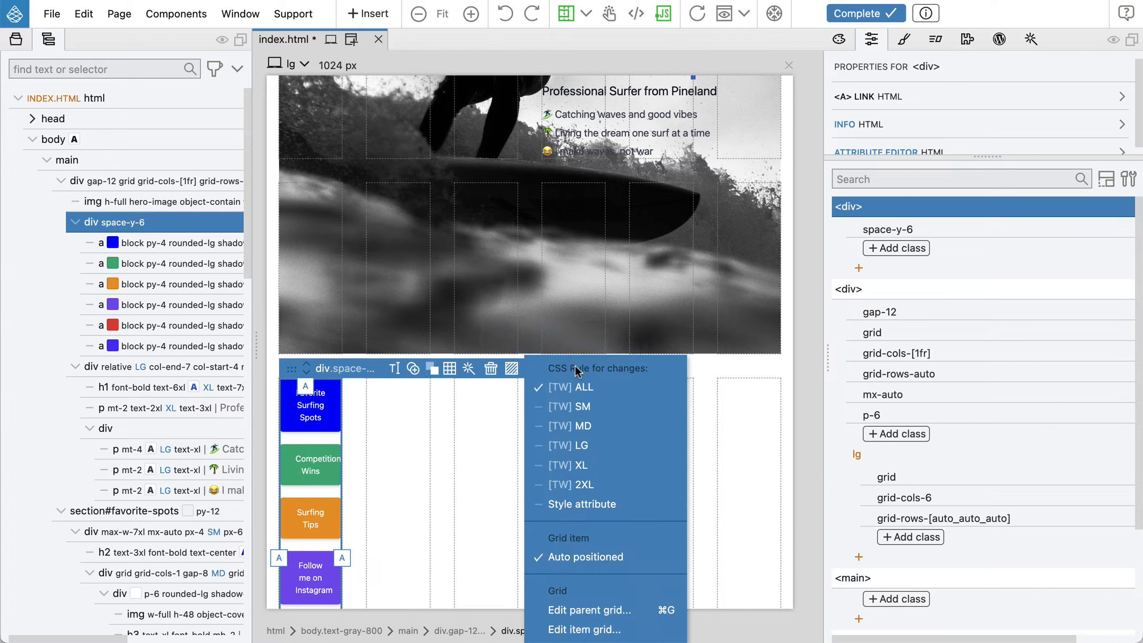
{"action": "left_click", "coordinate": [603, 445]}
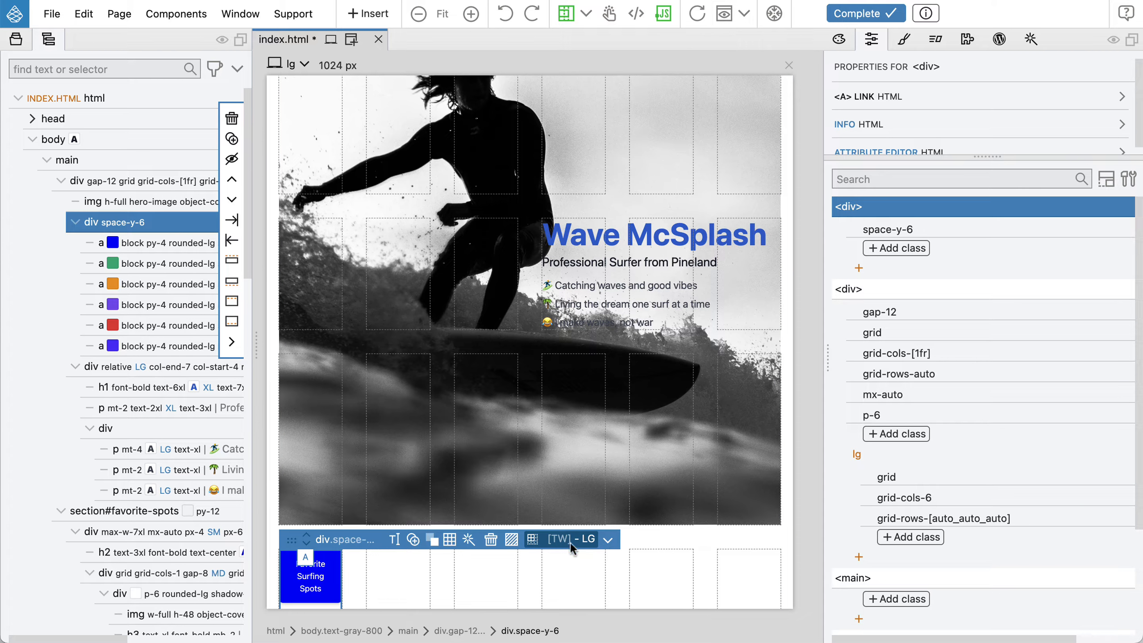
{"action": "left_click_drag", "start_coordinate": [305, 555], "coordinate": [304, 449]}
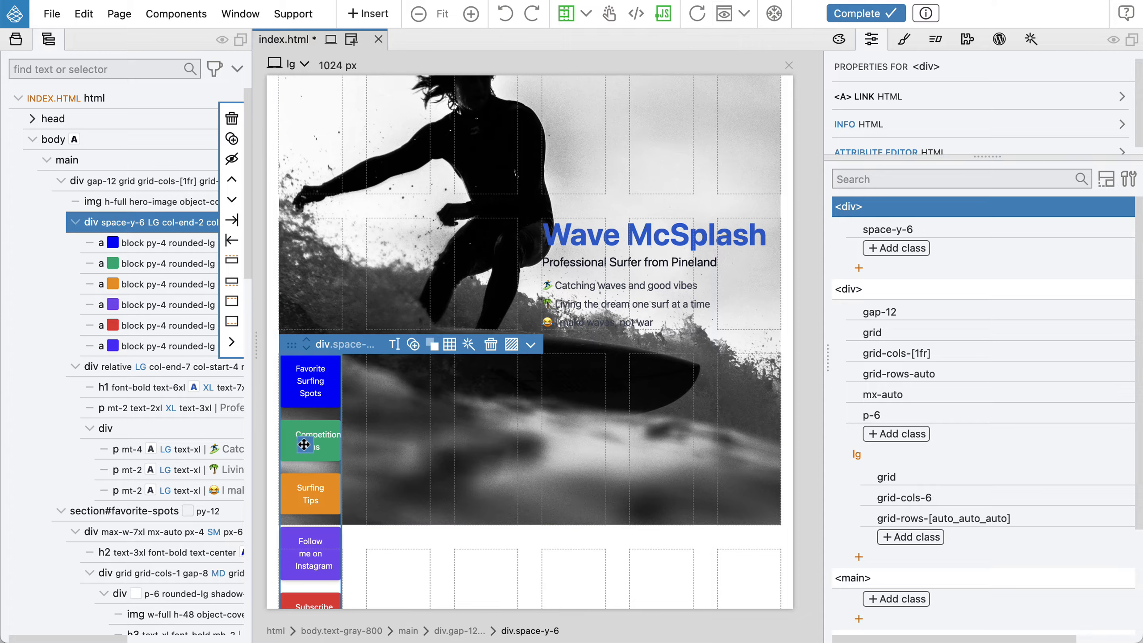
{"action": "scroll", "coordinate": [411, 438], "scroll_direction": "down", "scroll_amount": 1}
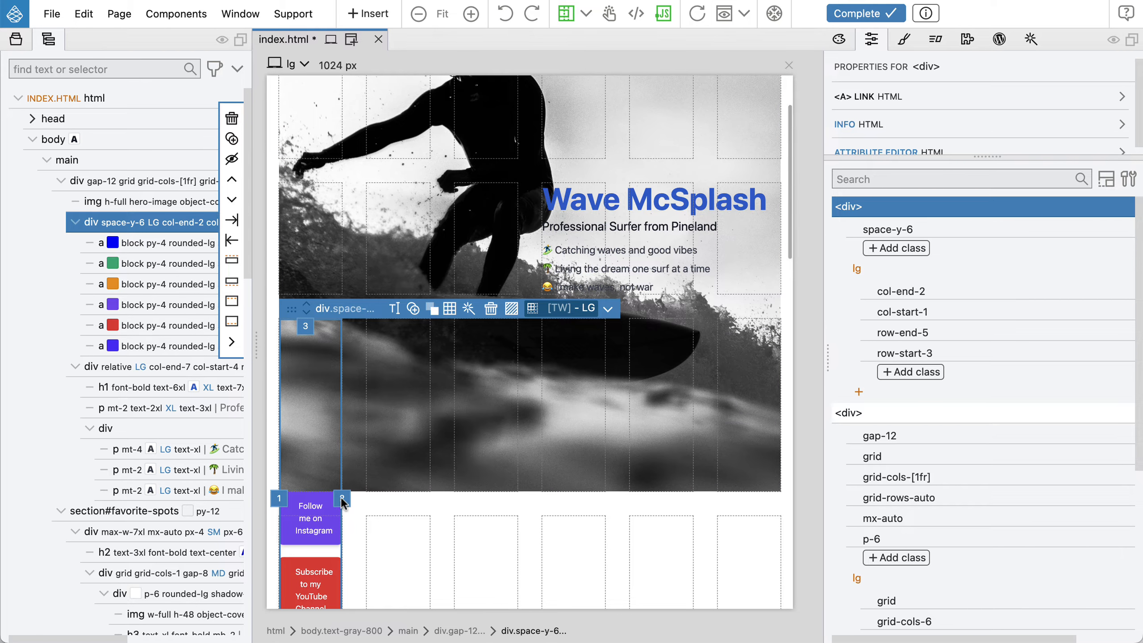
Resize the link list so it spans from column line 1 to 6 and from row line 3 to 4
{"action": "left_click_drag", "start_coordinate": [341, 497], "coordinate": [681, 497]}
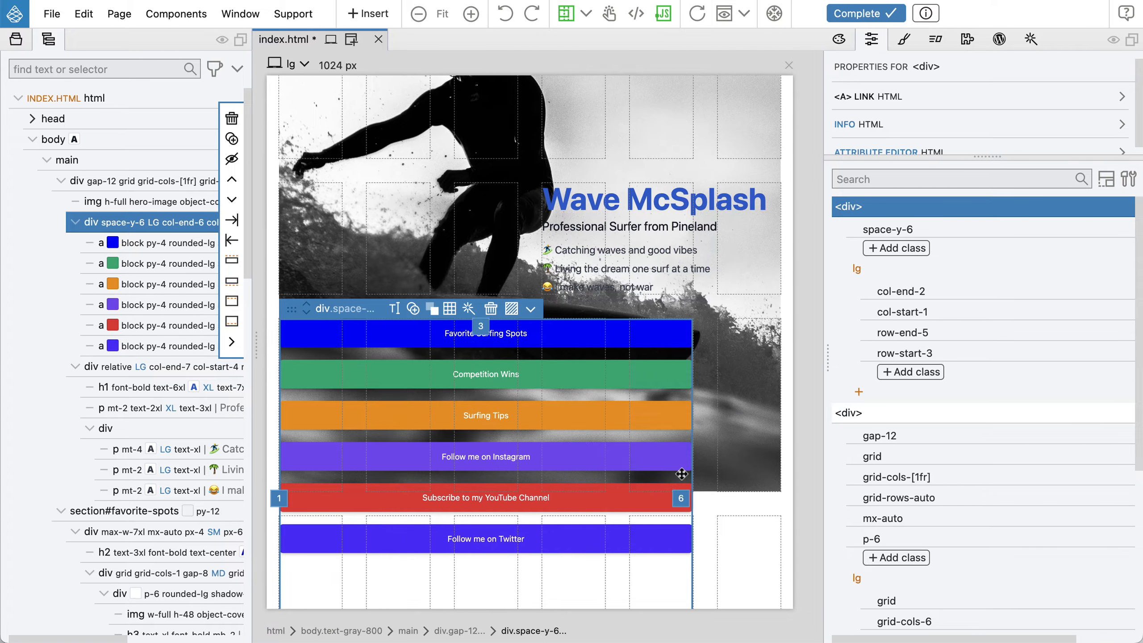
{"action": "scroll", "coordinate": [681, 472], "scroll_direction": "down", "scroll_amount": 1}
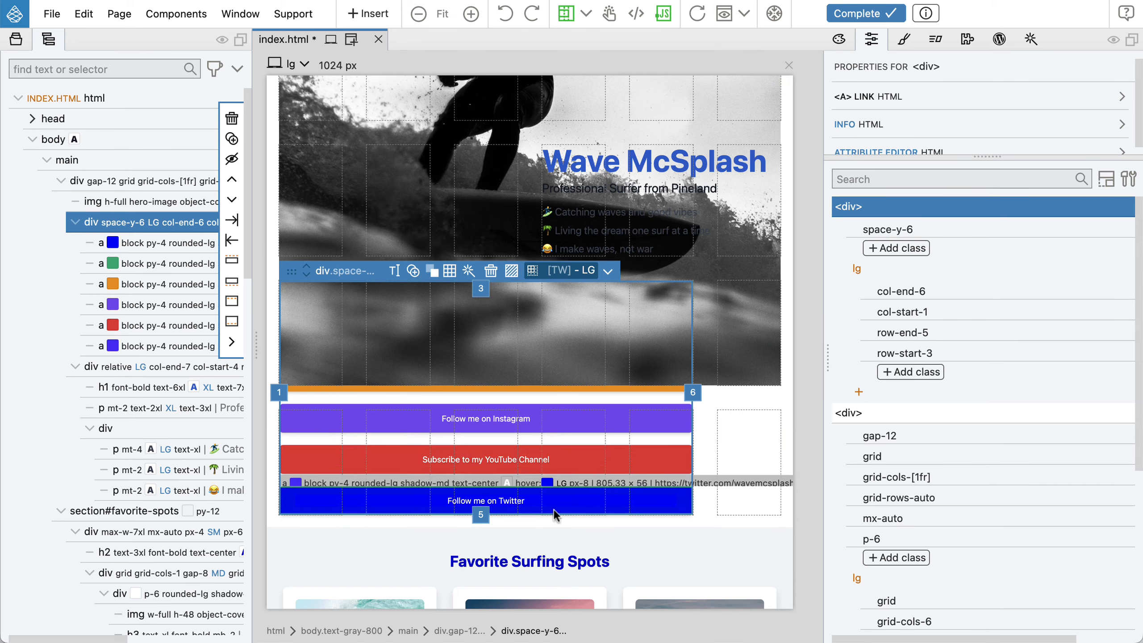
{"action": "left_click_drag", "start_coordinate": [485, 523], "coordinate": [490, 383]}
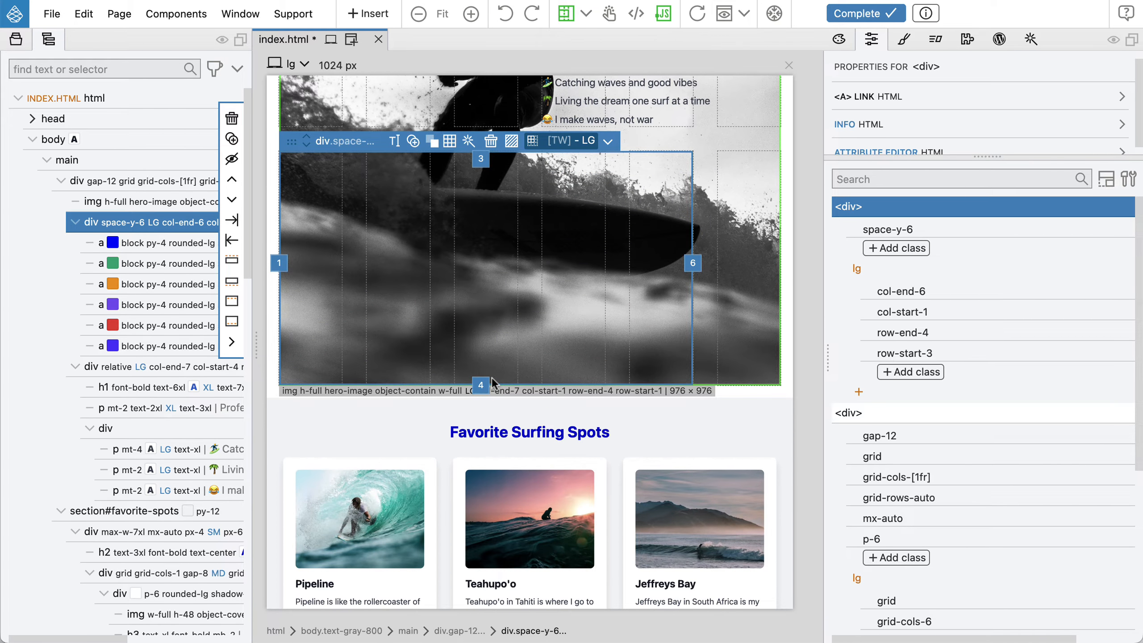
Inspect the grid placement of the hero image and the heading block
{"action": "scroll", "coordinate": [493, 383], "scroll_direction": "up", "scroll_amount": 2}
{"action": "scroll", "coordinate": [492, 379], "scroll_direction": "up", "scroll_amount": 1}
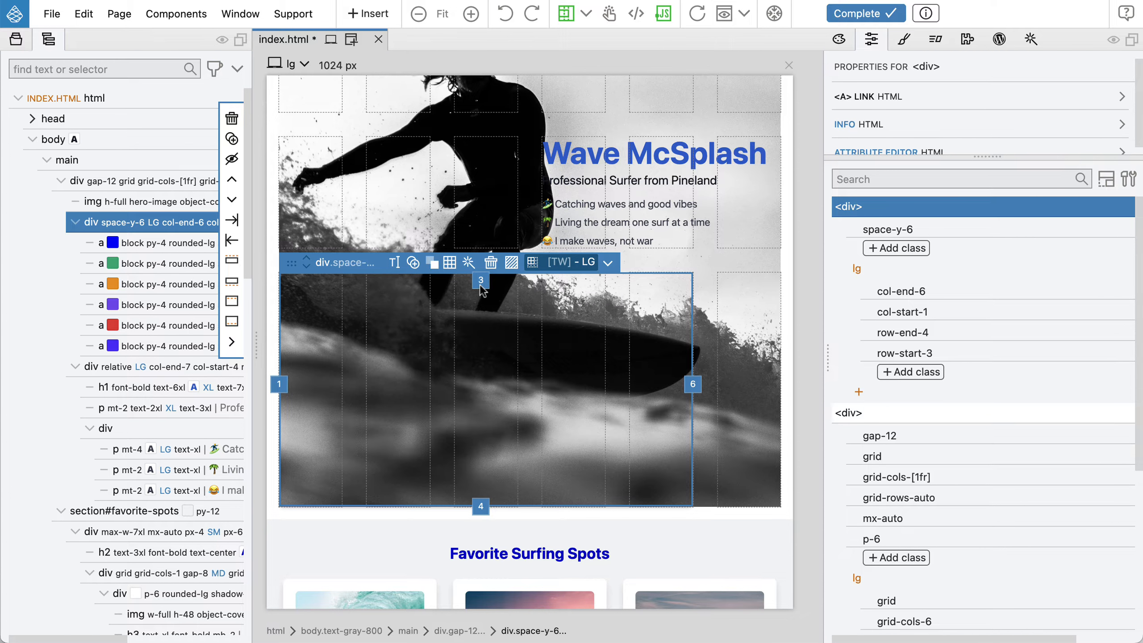
{"action": "scroll", "coordinate": [584, 375], "scroll_direction": "up", "scroll_amount": 2}
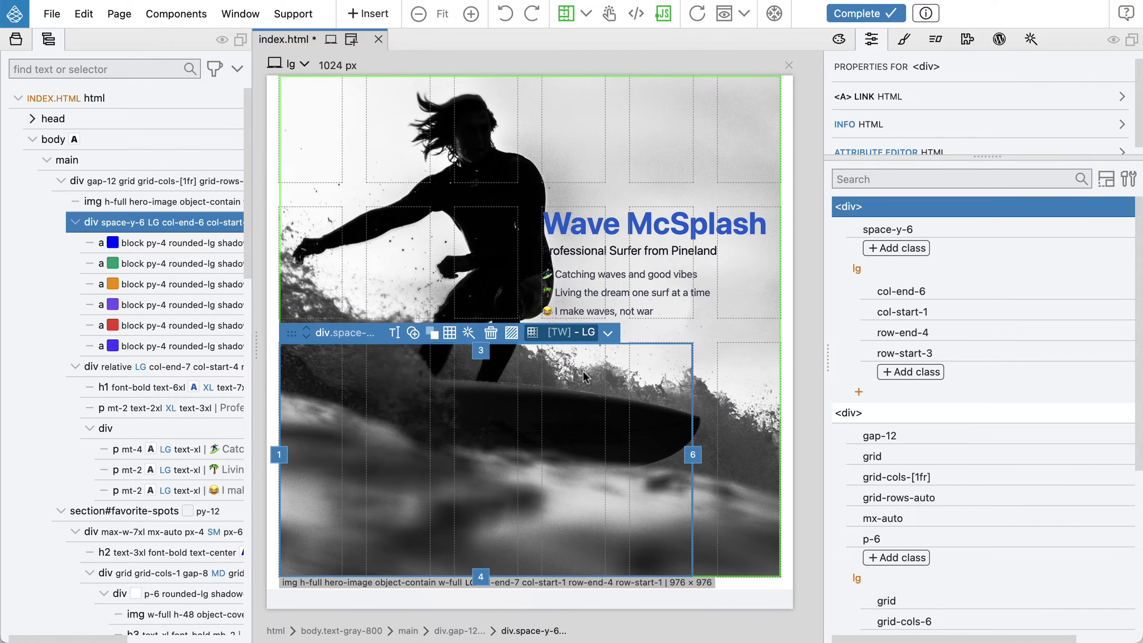
{"action": "mouse_move", "coordinate": [191, 211]}
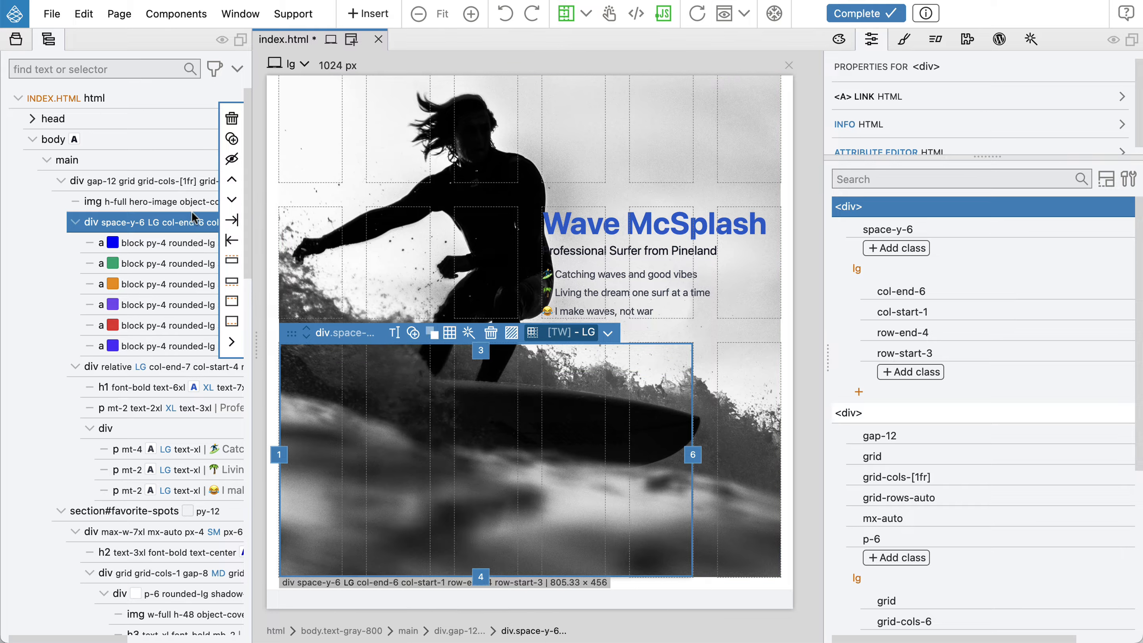
{"action": "left_click", "coordinate": [179, 203]}
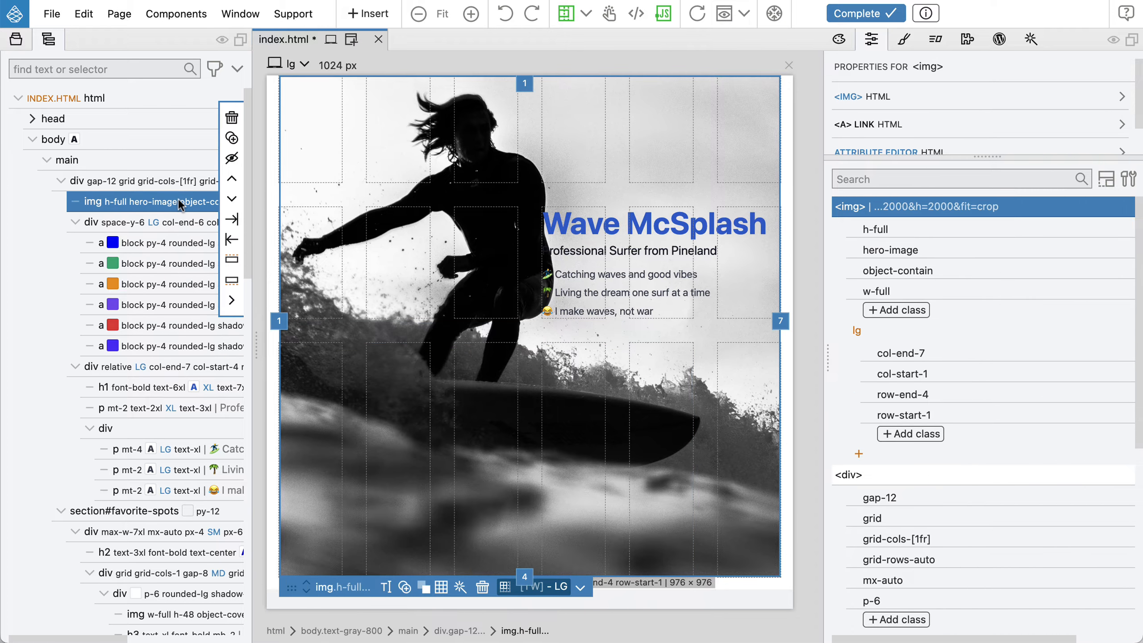
{"action": "mouse_move", "coordinate": [878, 255]}
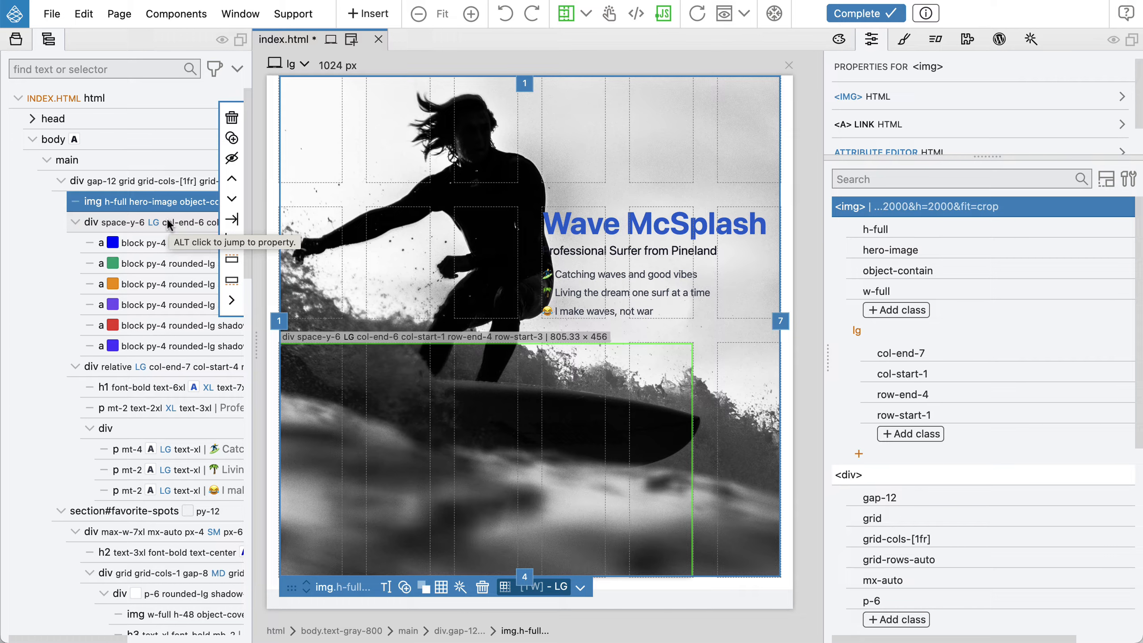
{"action": "left_click", "coordinate": [135, 365]}
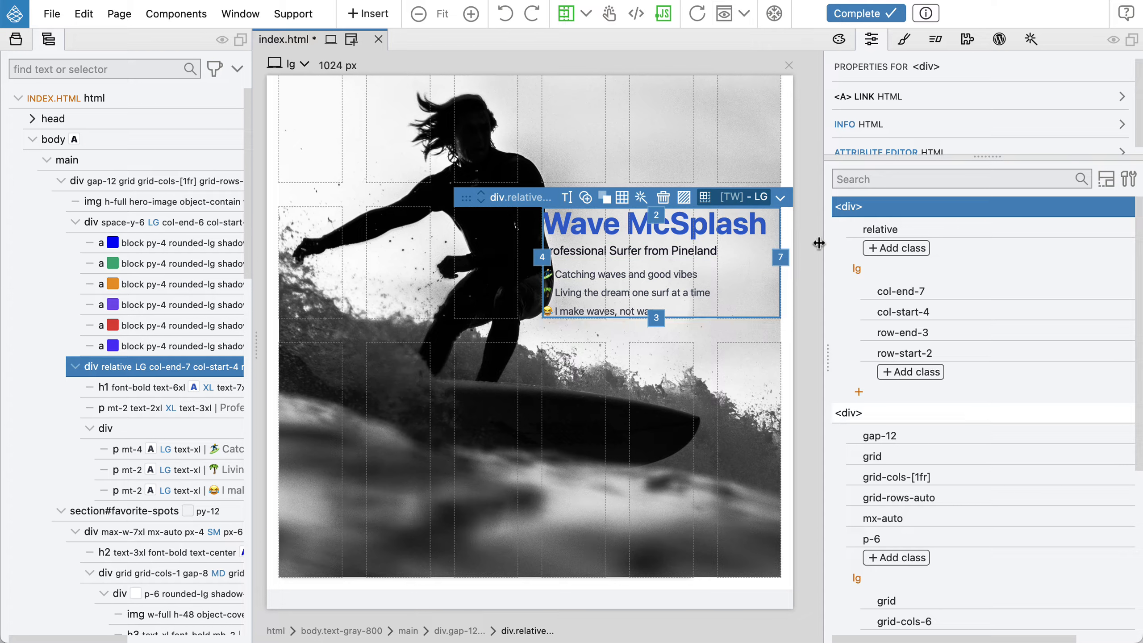
{"action": "mouse_move", "coordinate": [860, 234]}
{"action": "mouse_move", "coordinate": [194, 342]}
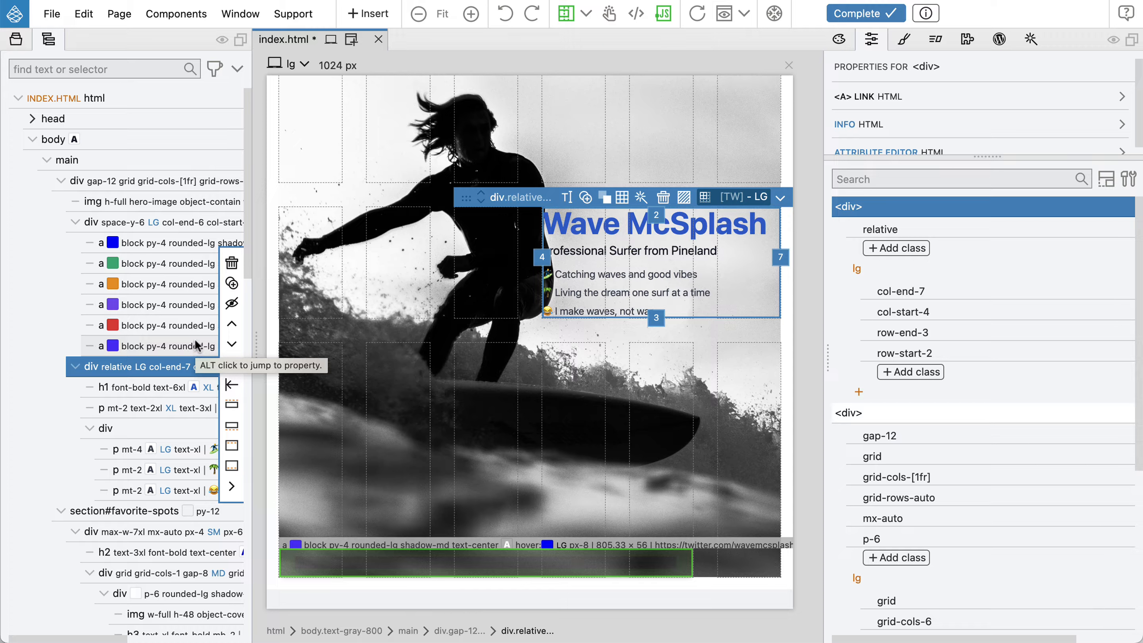
Add the relative position class to the link list and move its start to column line 2
{"action": "left_click", "coordinate": [163, 217]}
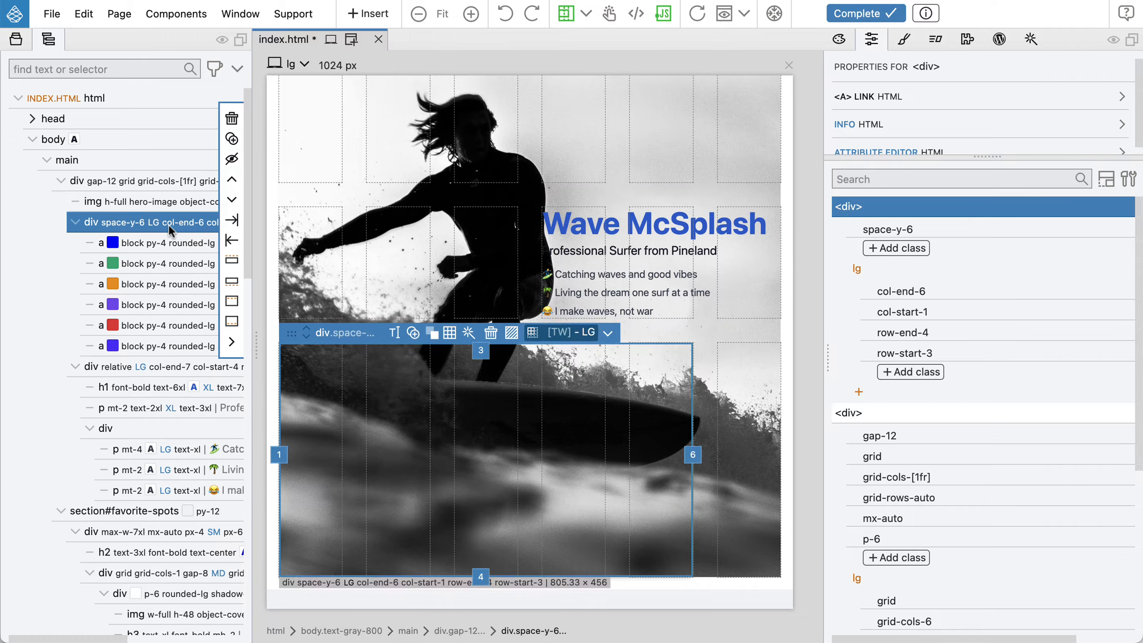
{"action": "left_click", "coordinate": [883, 250]}
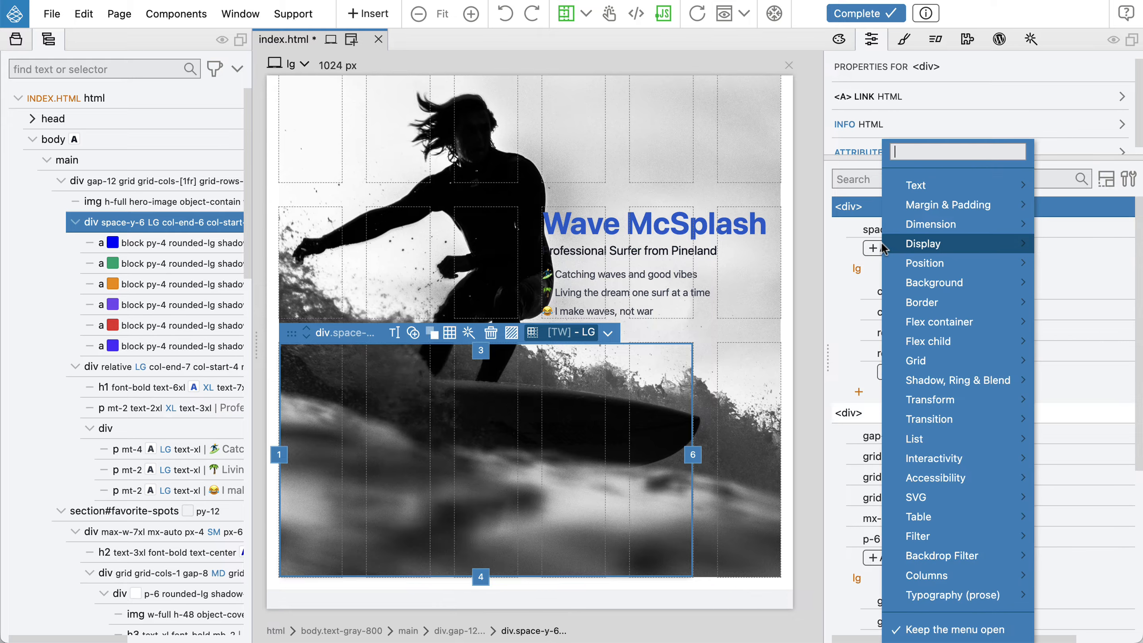
{"action": "mouse_move", "coordinate": [920, 262]}
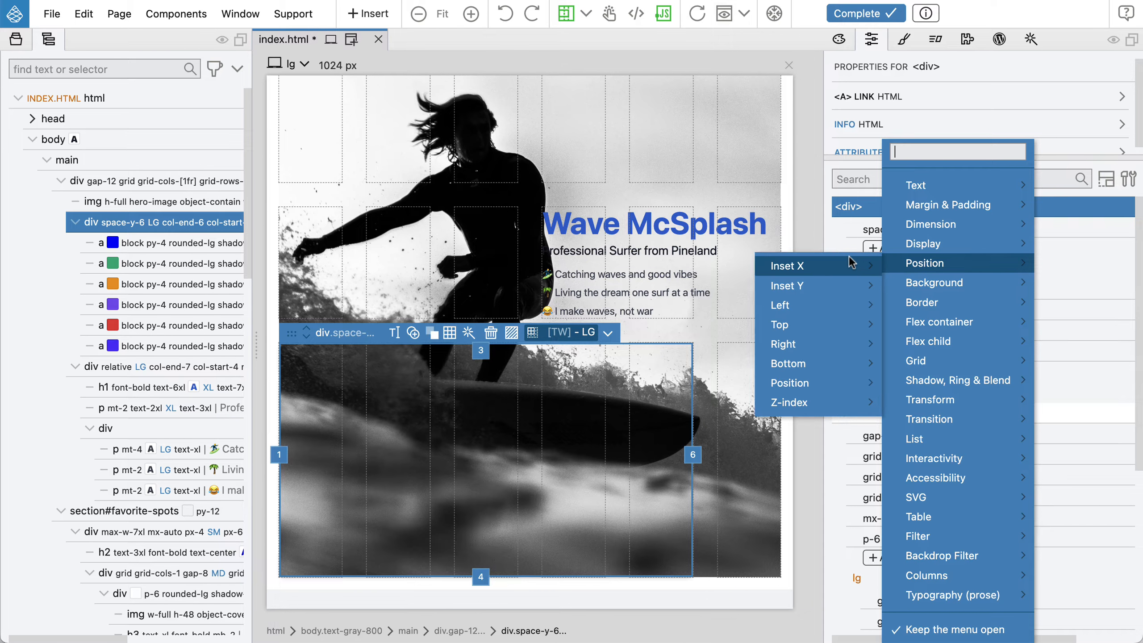
{"action": "mouse_move", "coordinate": [819, 381]}
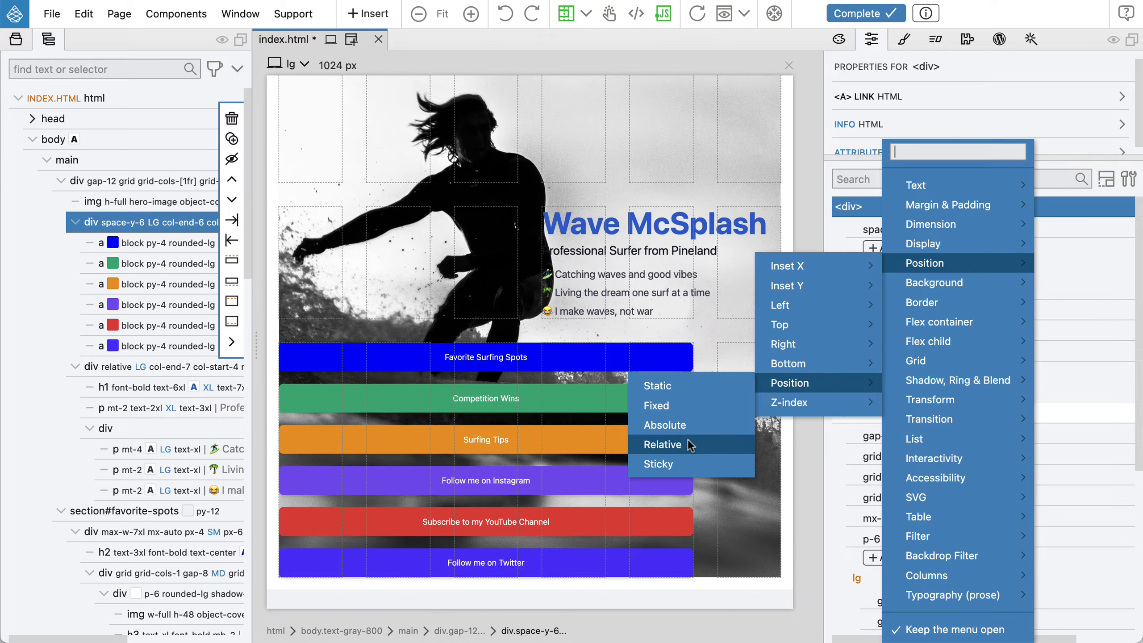
{"action": "left_click", "coordinate": [688, 444]}
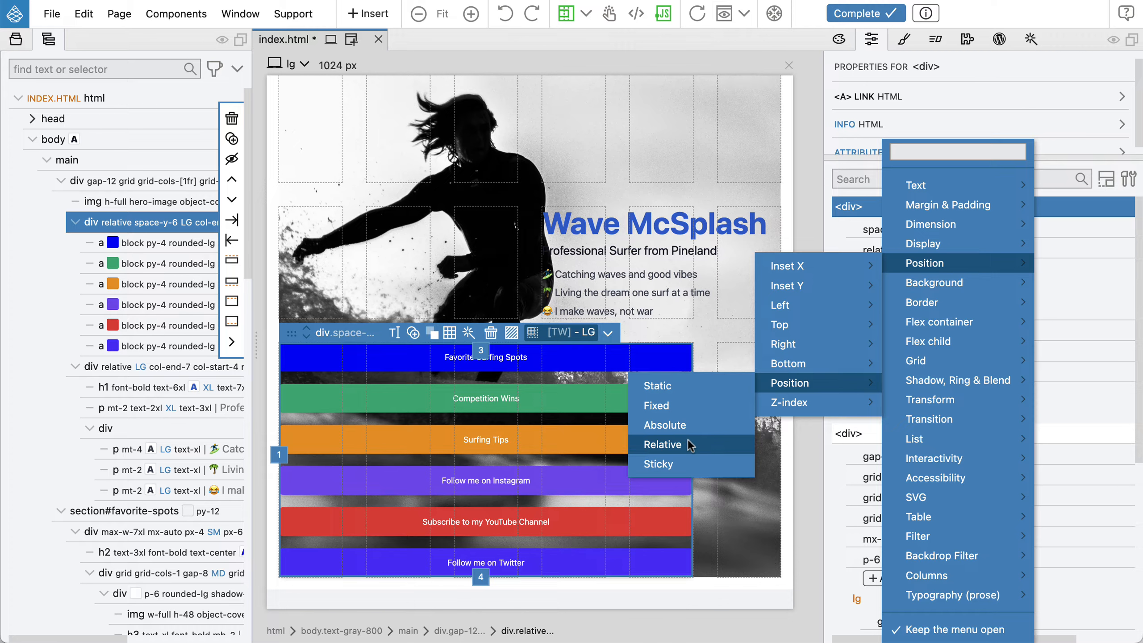
{"action": "key", "text": "Escape"}
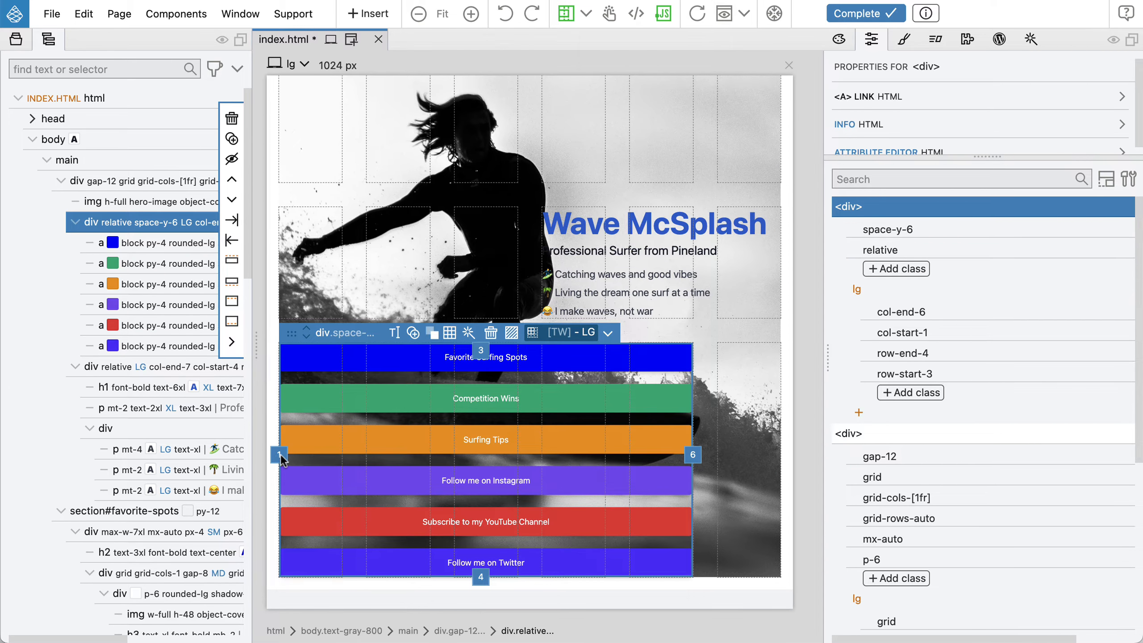
{"action": "left_click_drag", "start_coordinate": [281, 453], "coordinate": [371, 453]}
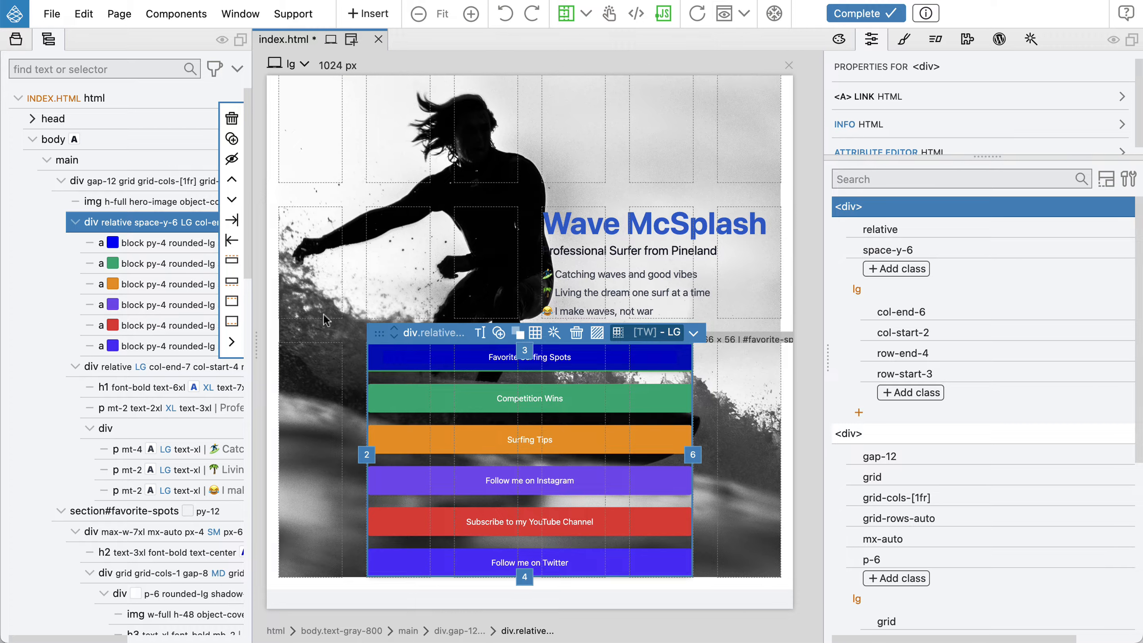
Select all six links and set their display to Inline block at the lg breakpoint
{"action": "left_click", "coordinate": [162, 244]}
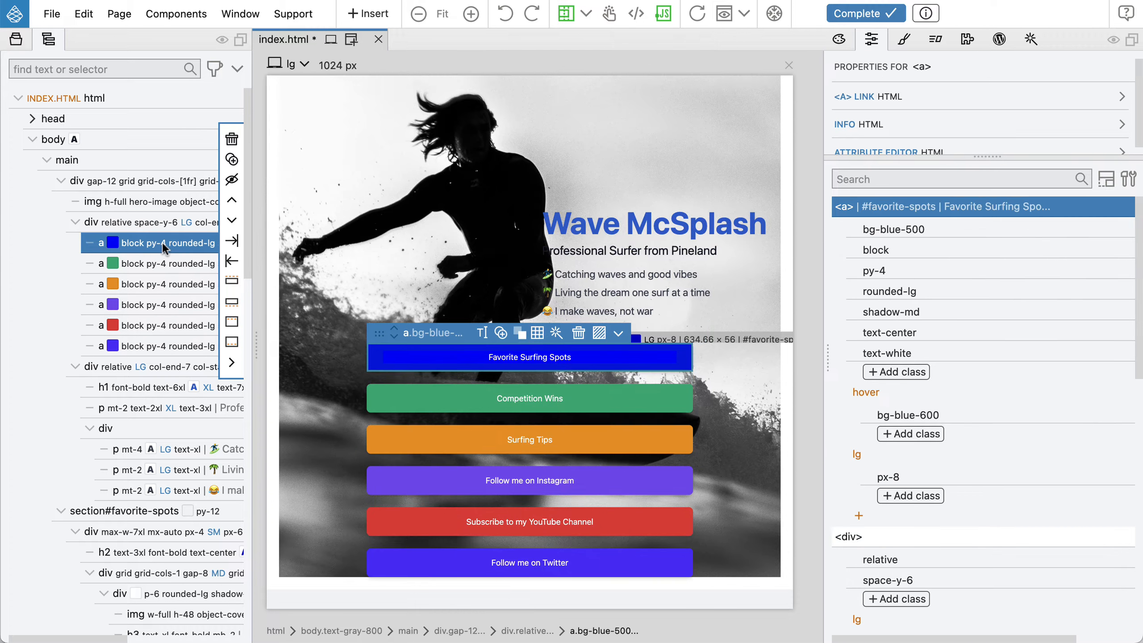
{"action": "mouse_move", "coordinate": [864, 249]}
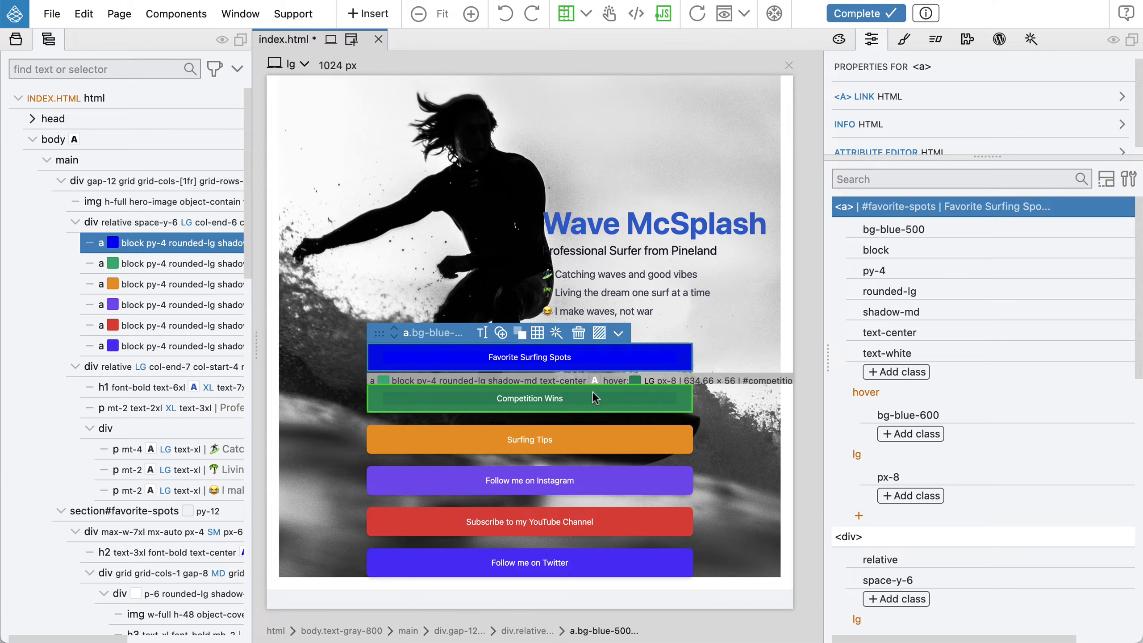
{"action": "left_click", "coordinate": [200, 349], "text": "shift"}
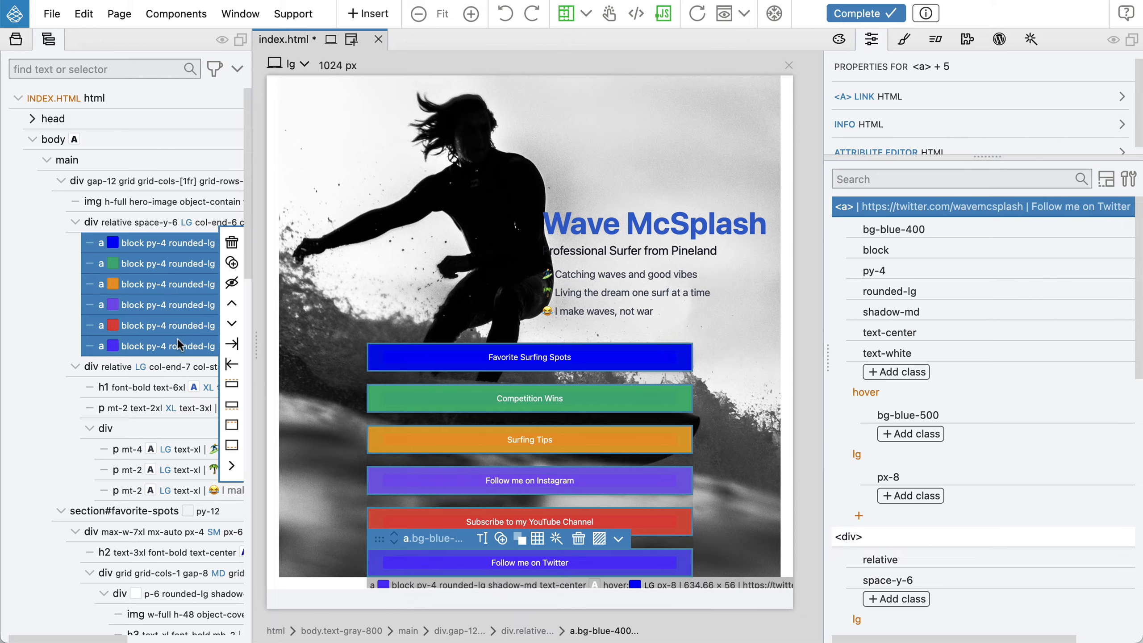
{"action": "left_click", "coordinate": [1106, 180]}
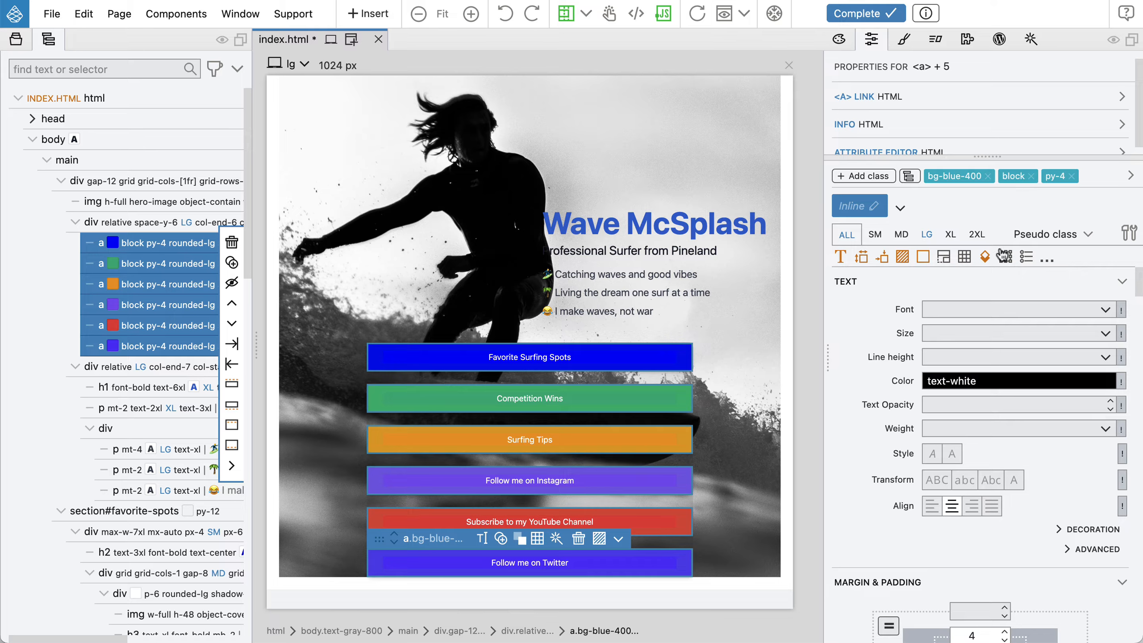
{"action": "scroll", "coordinate": [996, 334], "scroll_direction": "down", "scroll_amount": 5}
{"action": "scroll", "coordinate": [996, 334], "scroll_direction": "down", "scroll_amount": 9}
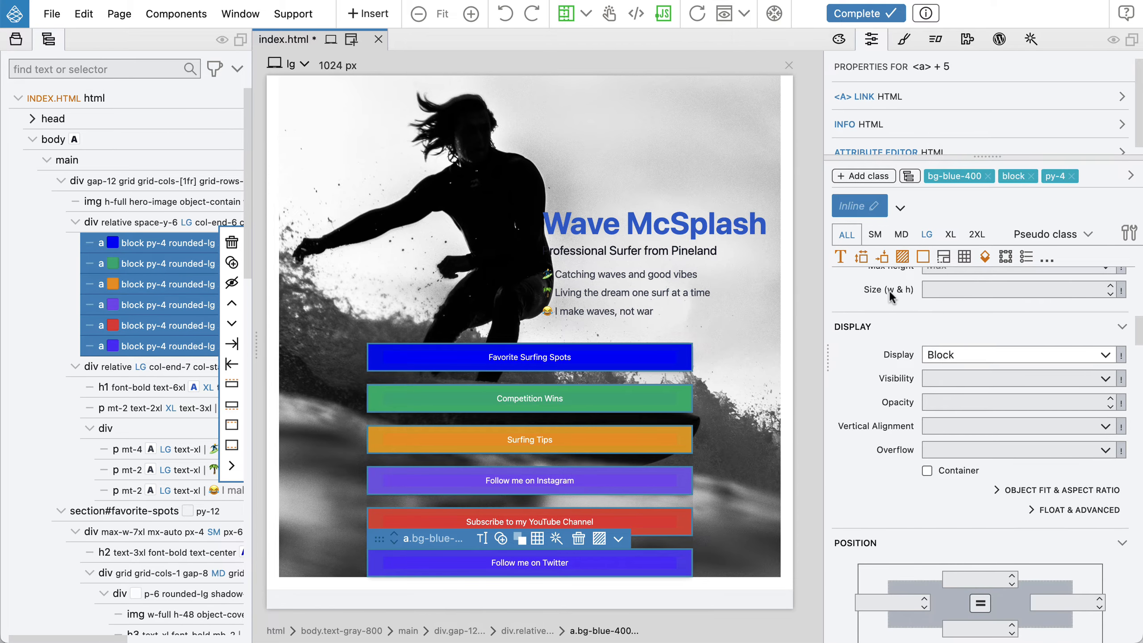
{"action": "left_click", "coordinate": [926, 235]}
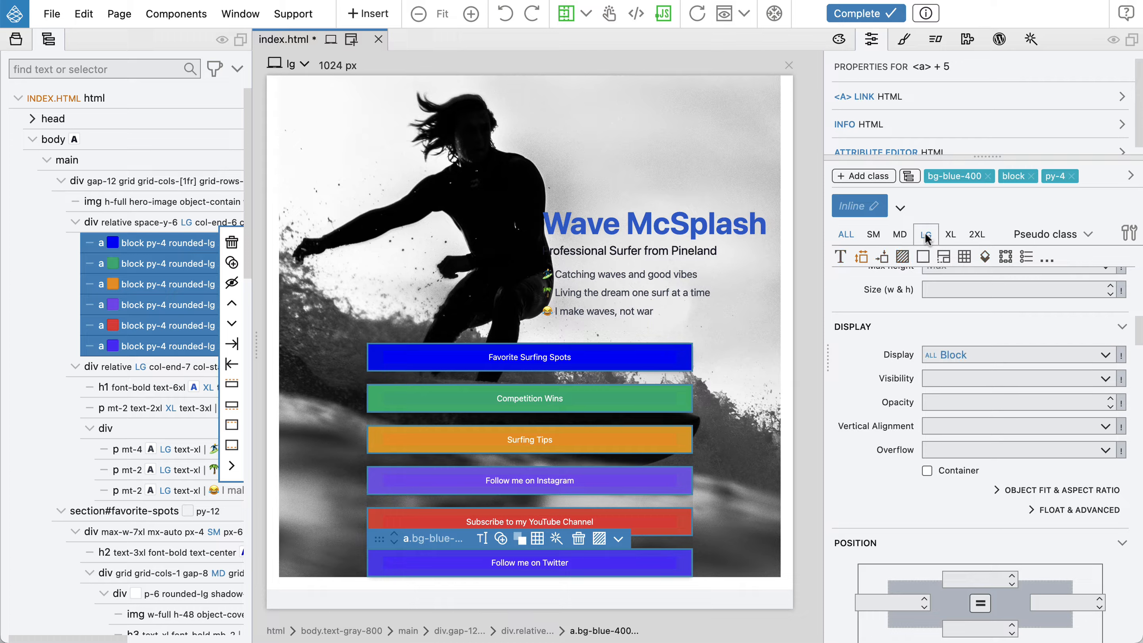
{"action": "left_click", "coordinate": [954, 355]}
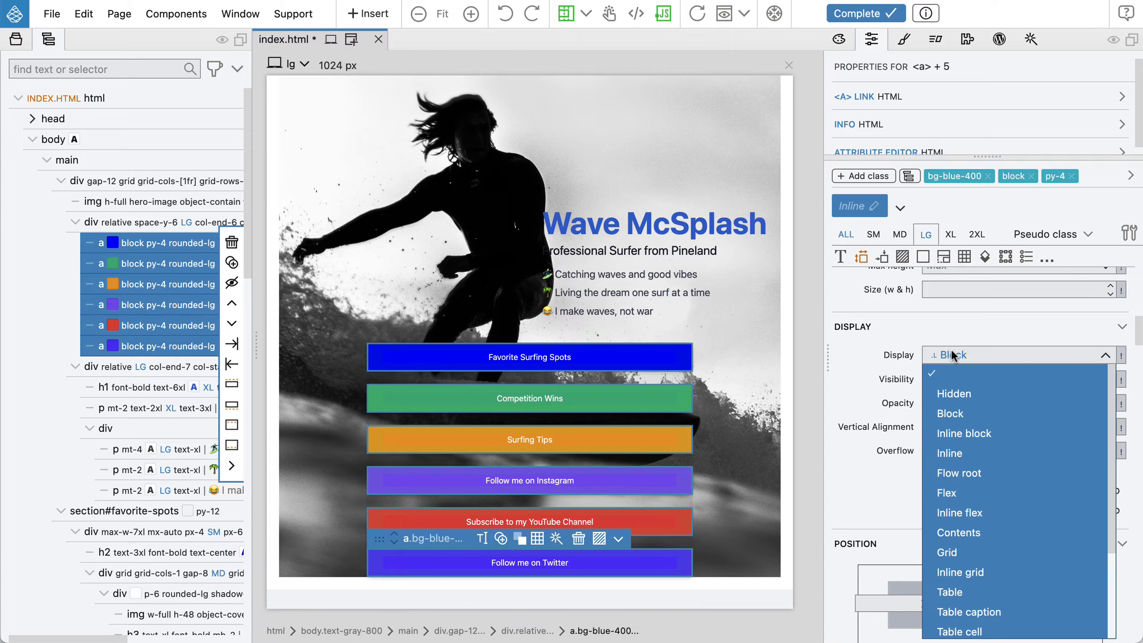
{"action": "left_click", "coordinate": [958, 433]}
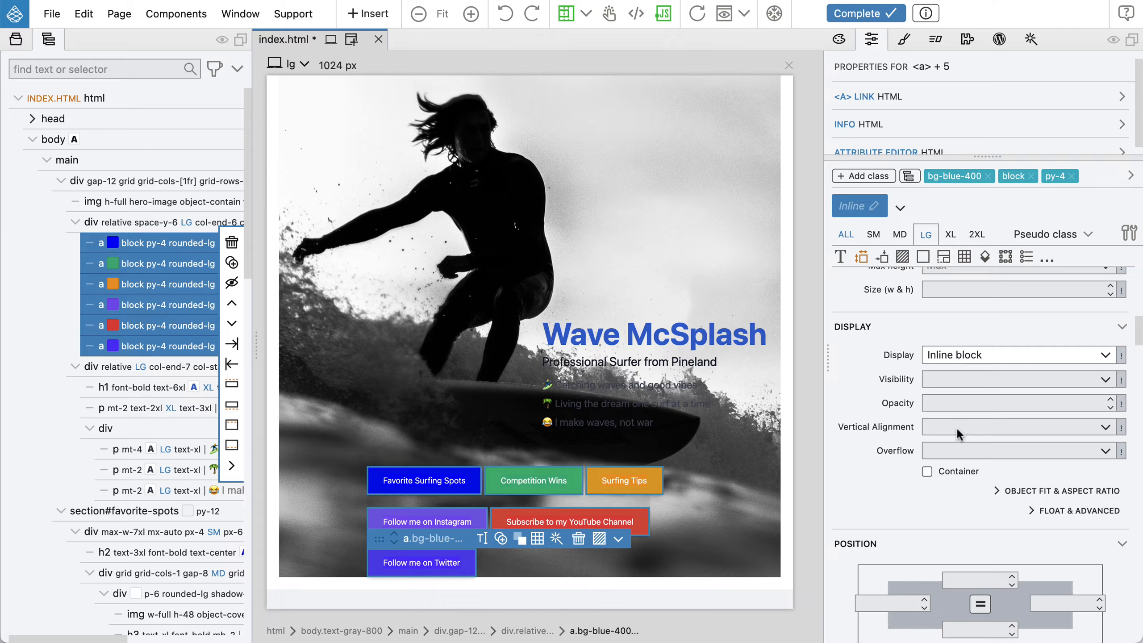
Make the link list a flex container at the lg breakpoint
{"action": "scroll", "coordinate": [941, 435], "scroll_direction": "down", "scroll_amount": 1}
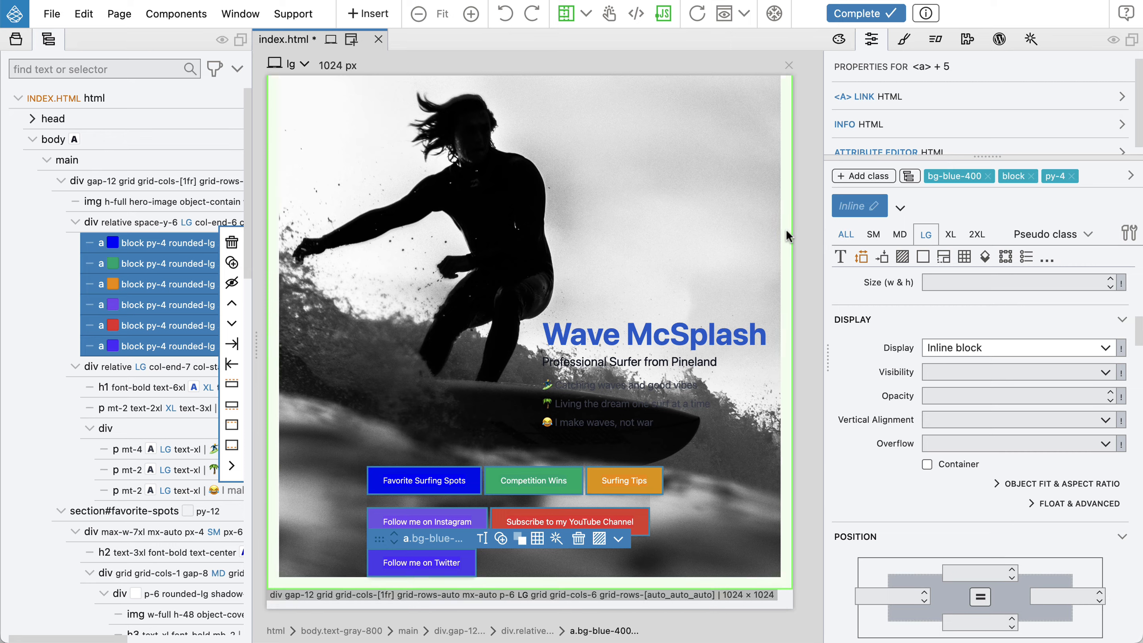
{"action": "left_click", "coordinate": [131, 223]}
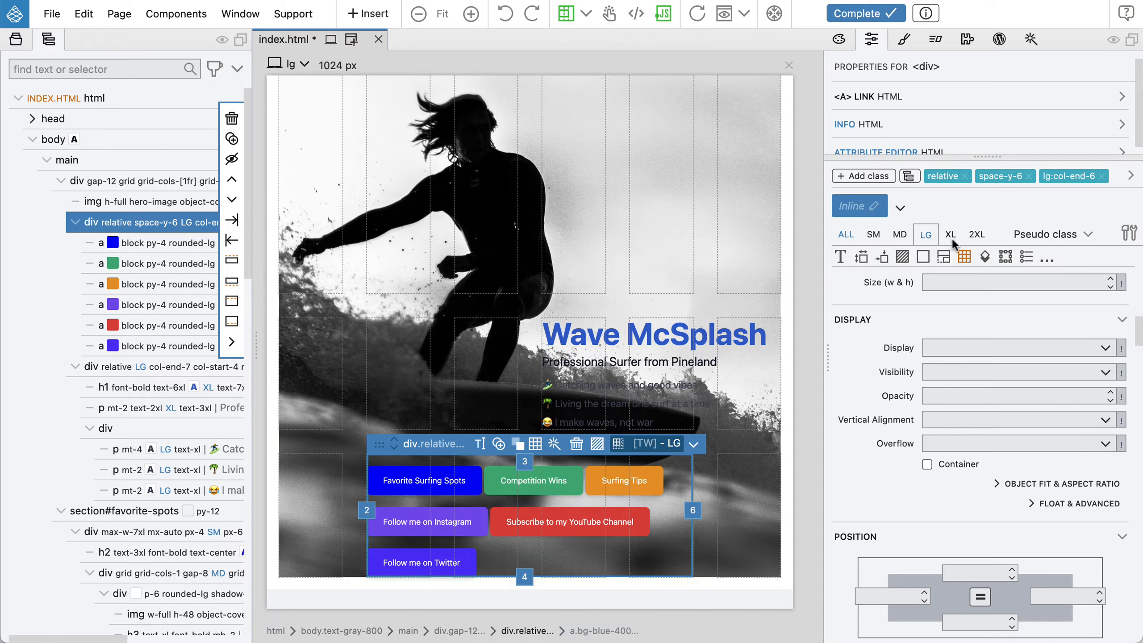
{"action": "left_click", "coordinate": [944, 256]}
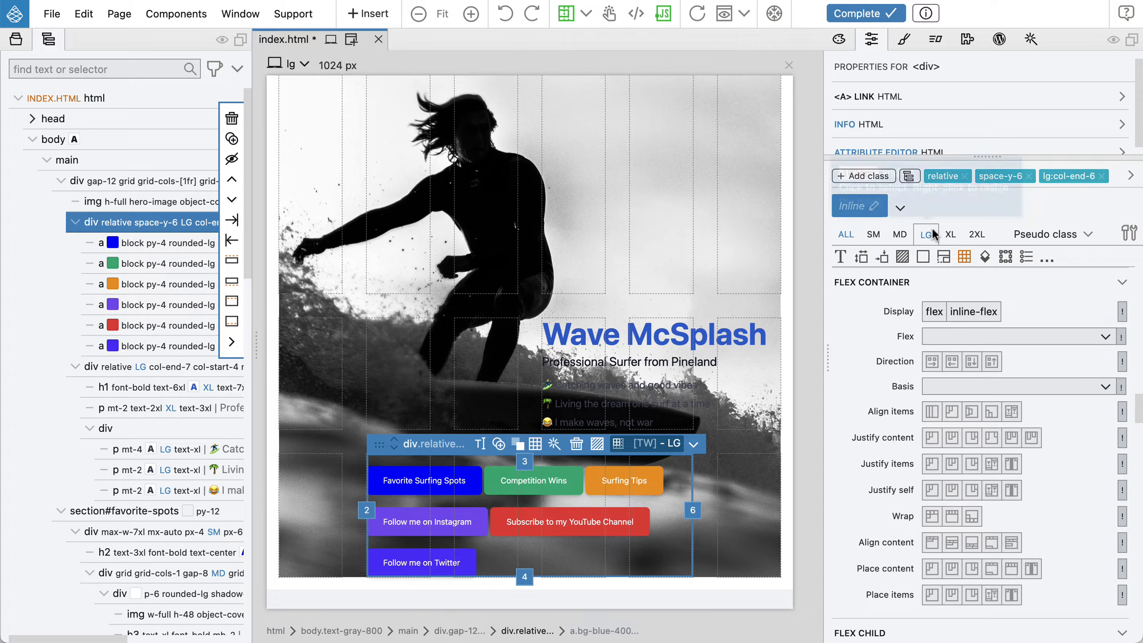
{"action": "left_click", "coordinate": [934, 311]}
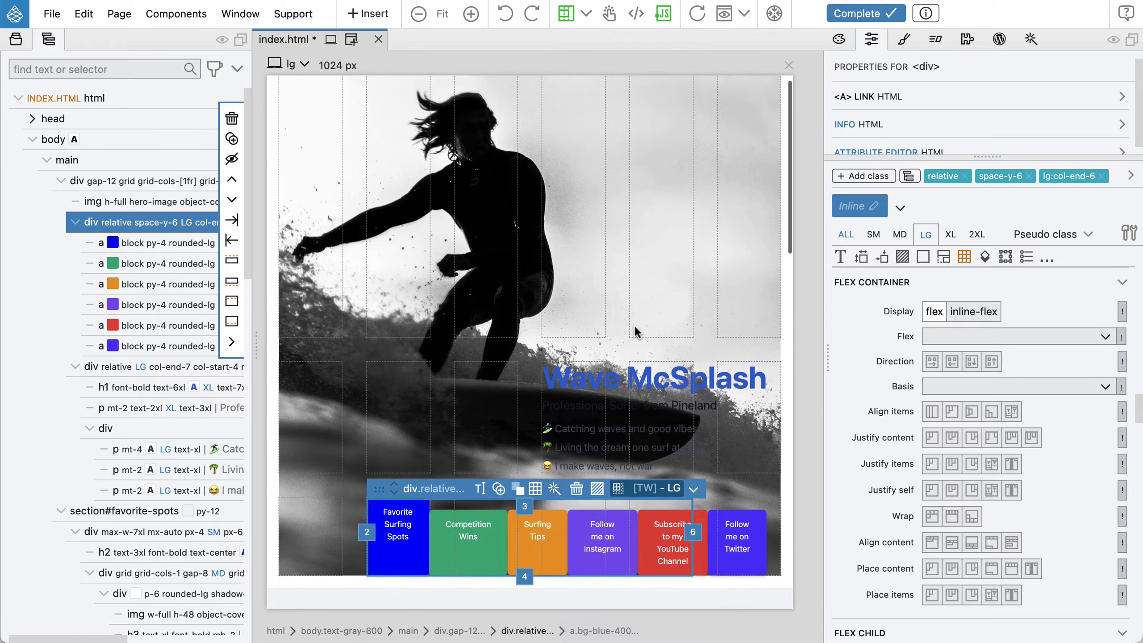
Set the link list's flex items to wrap and change their item alignment
{"action": "scroll", "coordinate": [634, 324], "scroll_direction": "down", "scroll_amount": 2}
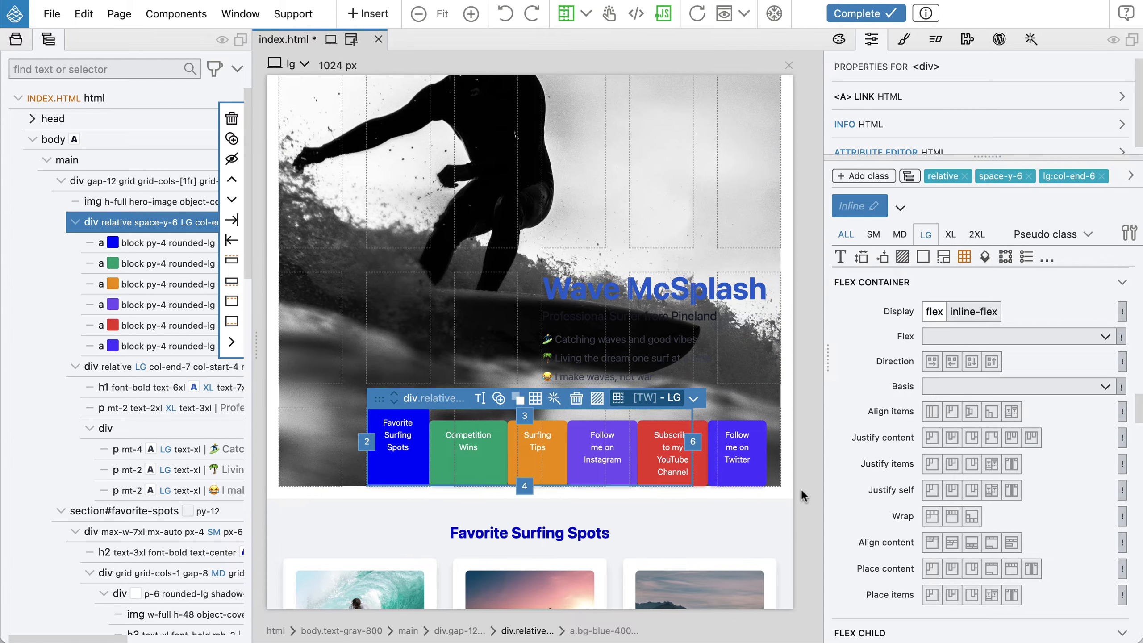
{"action": "left_click", "coordinate": [931, 516]}
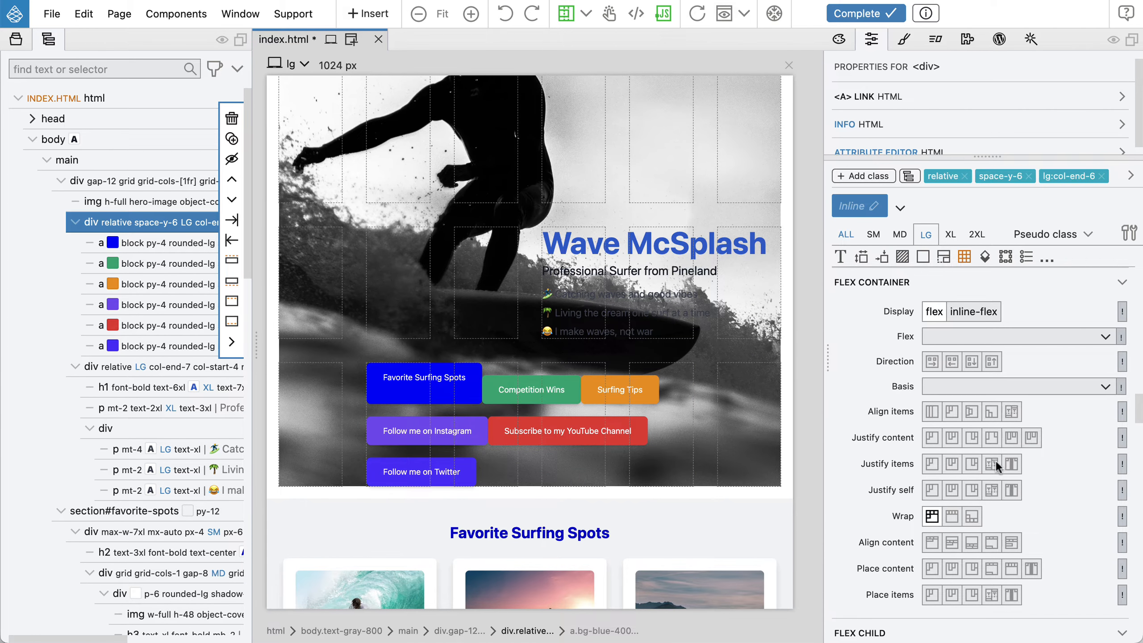
{"action": "left_click", "coordinate": [938, 514]}
{"action": "left_click", "coordinate": [1012, 411]}
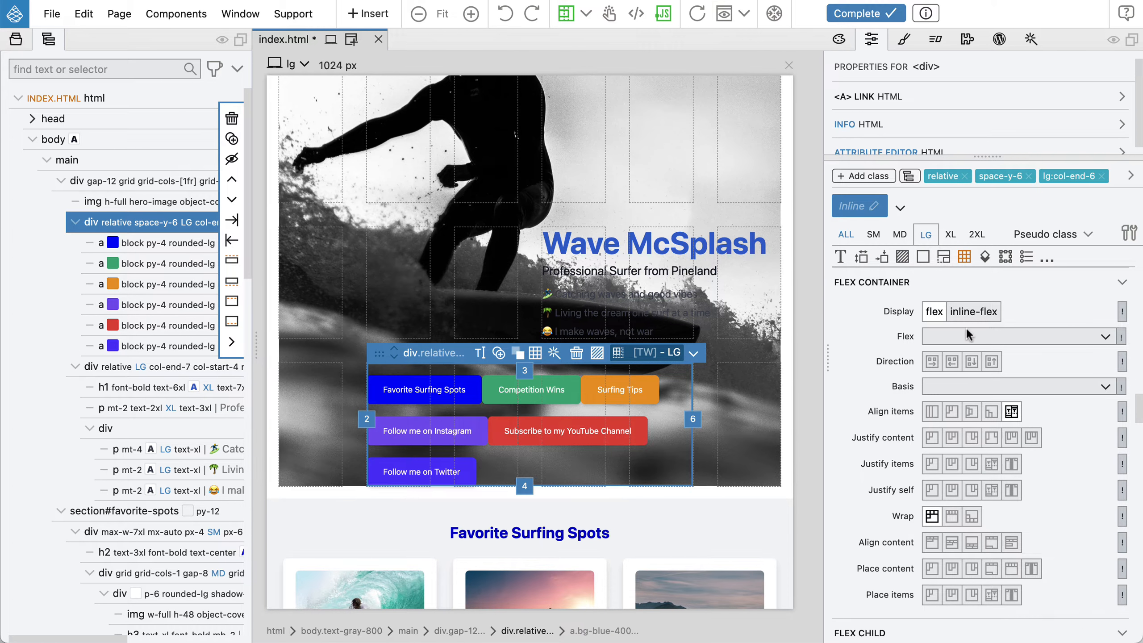
Set the link list's grid gap to 4 at the lg breakpoint
{"action": "scroll", "coordinate": [968, 331], "scroll_direction": "down", "scroll_amount": 3}
{"action": "scroll", "coordinate": [968, 334], "scroll_direction": "down", "scroll_amount": 10}
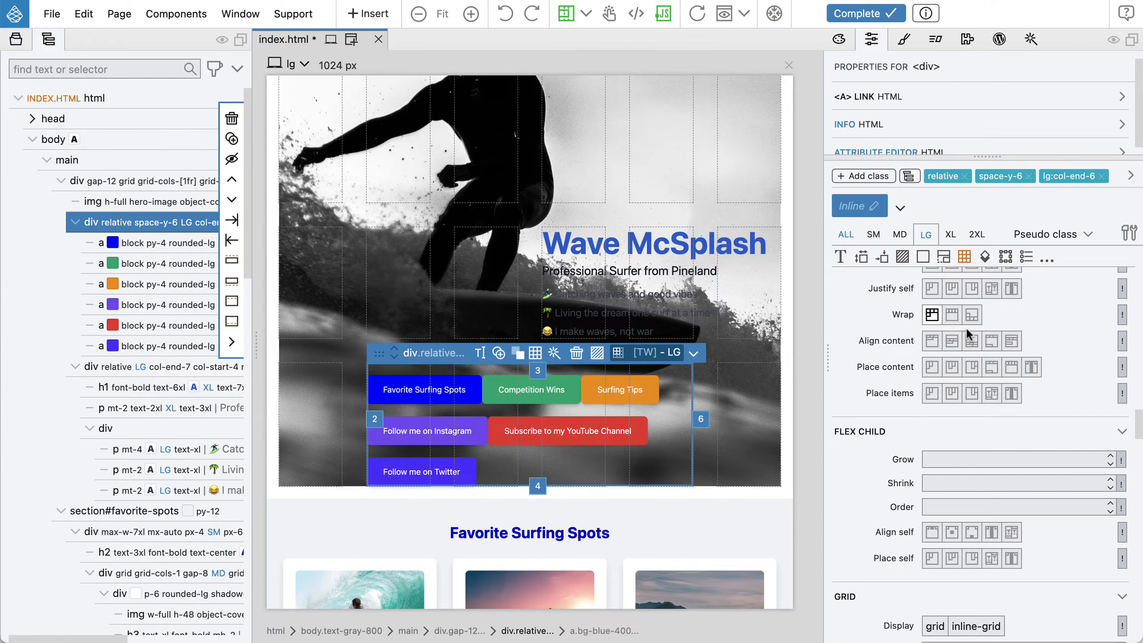
{"action": "scroll", "coordinate": [968, 334], "scroll_direction": "down", "scroll_amount": 5}
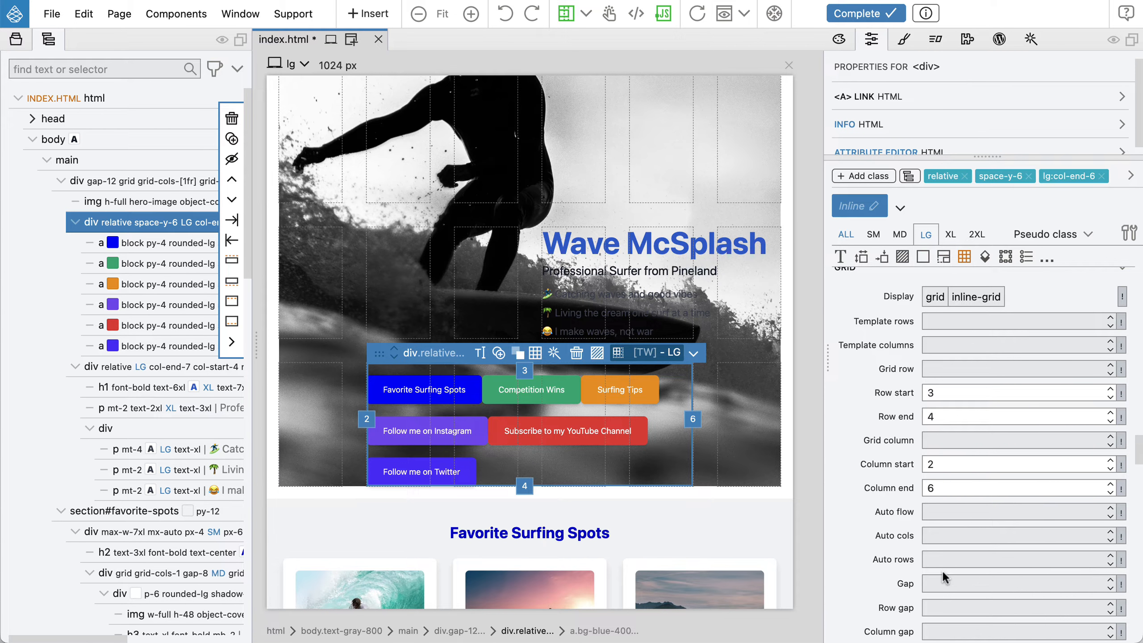
{"action": "scroll", "coordinate": [942, 570], "scroll_direction": "up", "scroll_amount": 10}
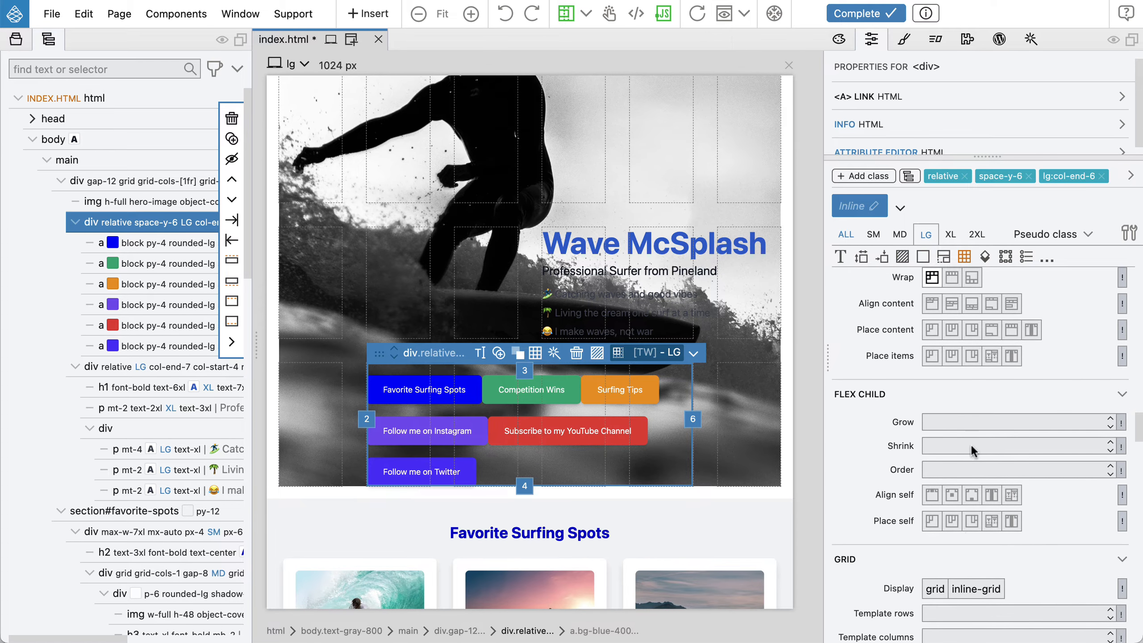
{"action": "scroll", "coordinate": [970, 443], "scroll_direction": "up", "scroll_amount": 7}
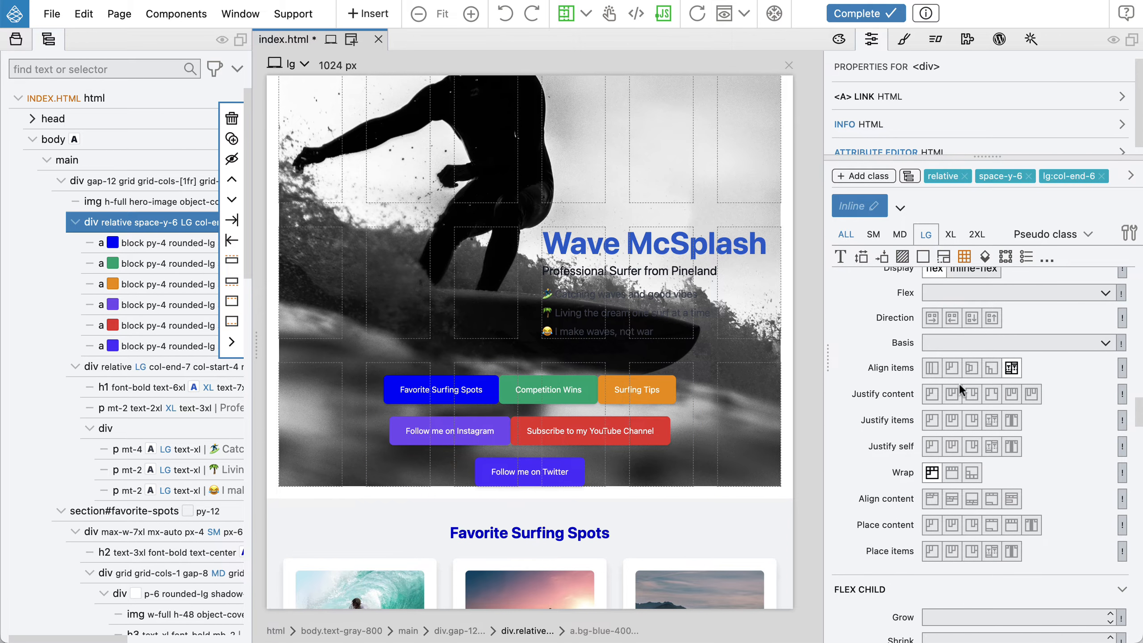
{"action": "scroll", "coordinate": [959, 383], "scroll_direction": "down", "scroll_amount": 18}
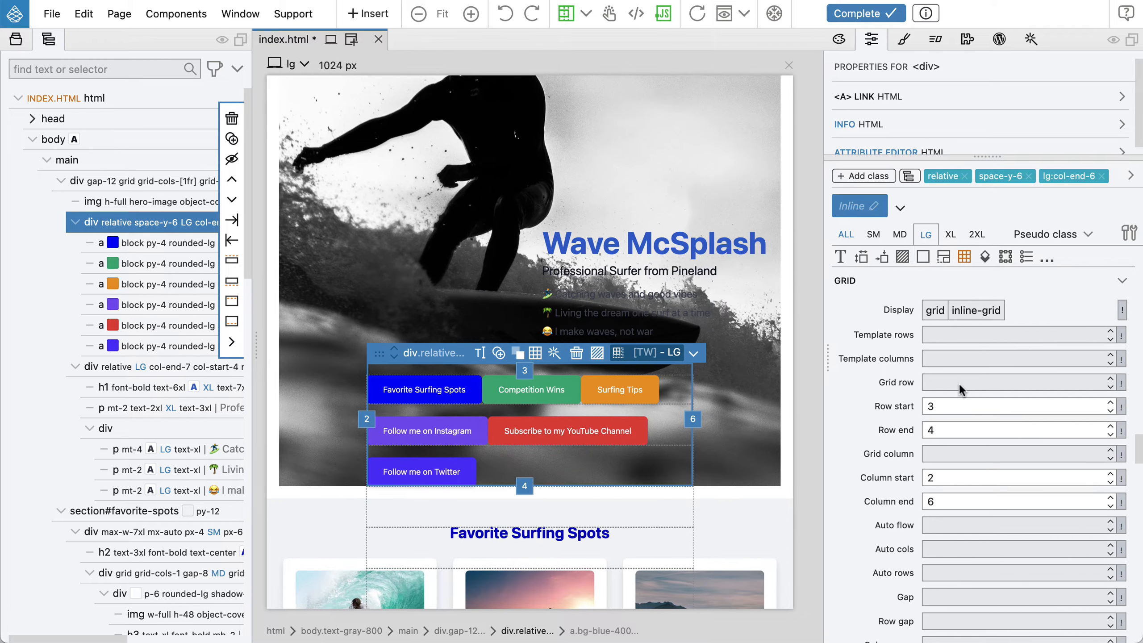
{"action": "scroll", "coordinate": [959, 382], "scroll_direction": "down", "scroll_amount": 3}
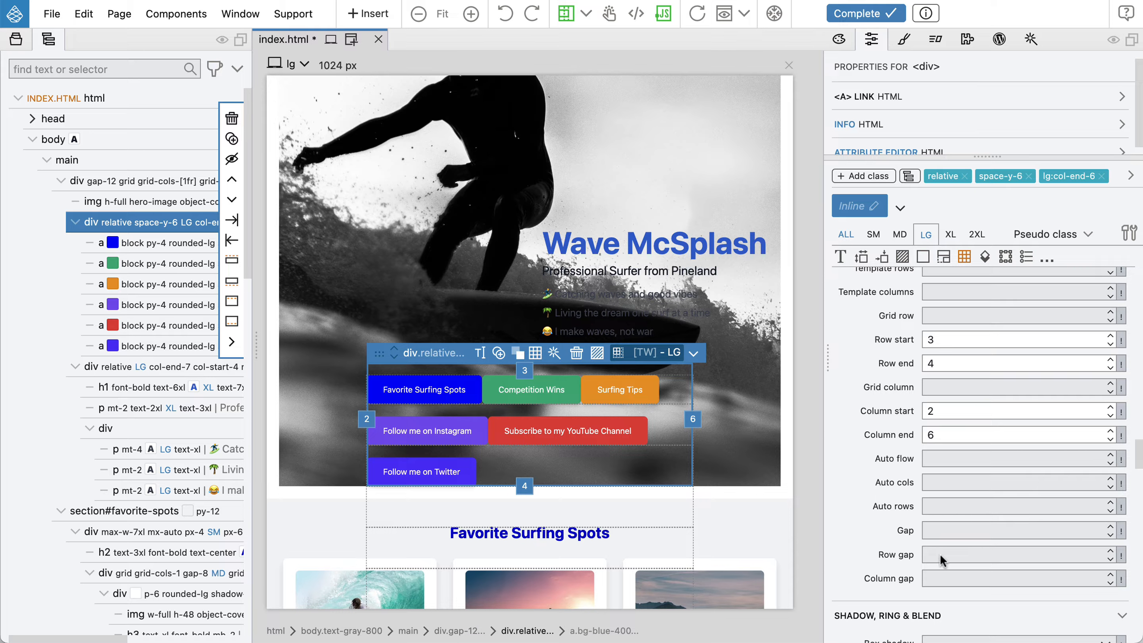
{"action": "left_click", "coordinate": [948, 527]}
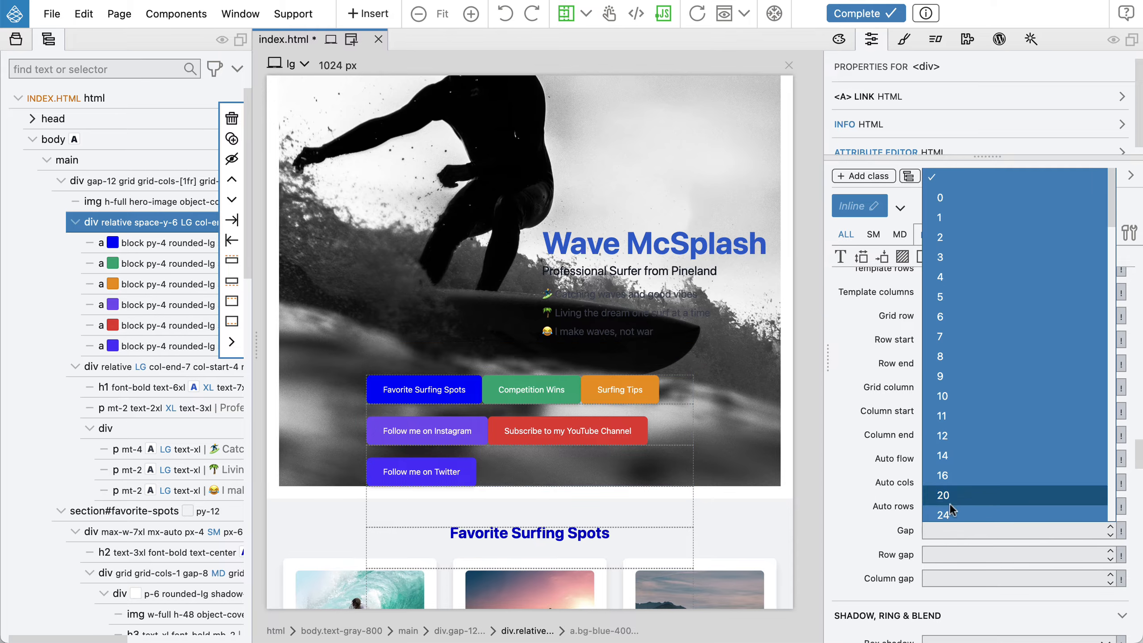
{"action": "left_click", "coordinate": [968, 276]}
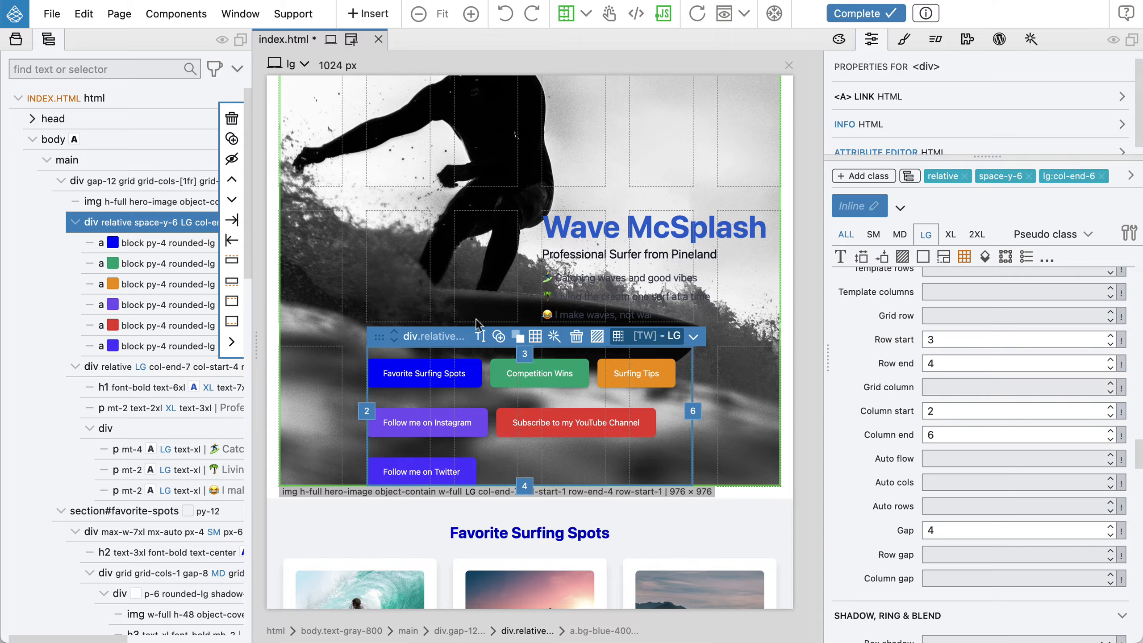
Toggle the link list's space-y-6 class off and on to compare the spacing
{"action": "left_click", "coordinate": [909, 175]}
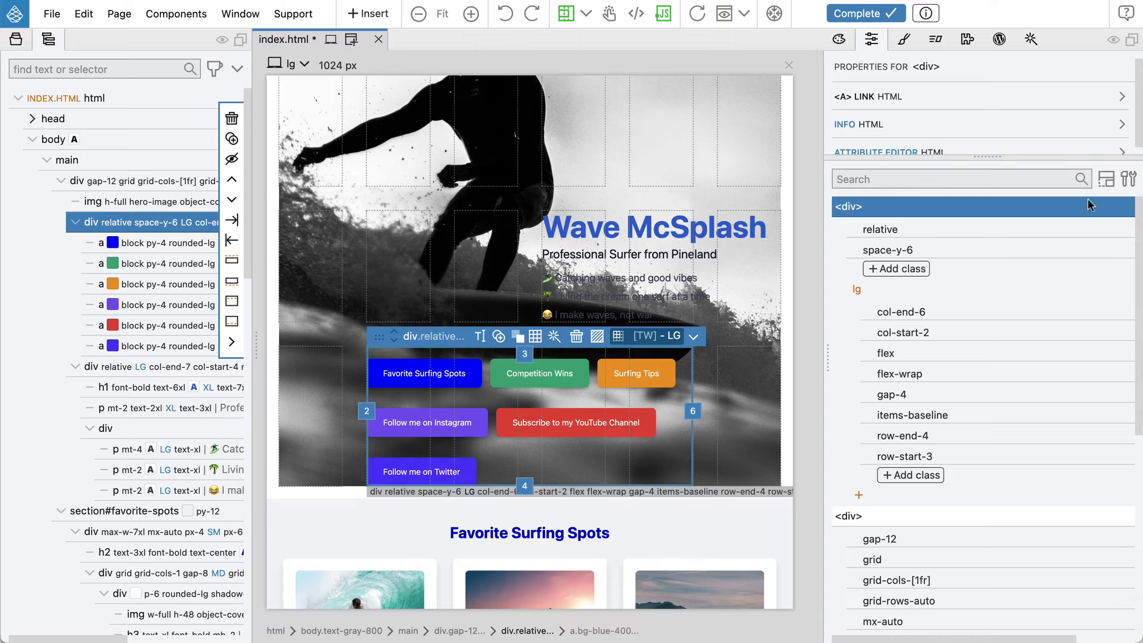
{"action": "mouse_move", "coordinate": [980, 220]}
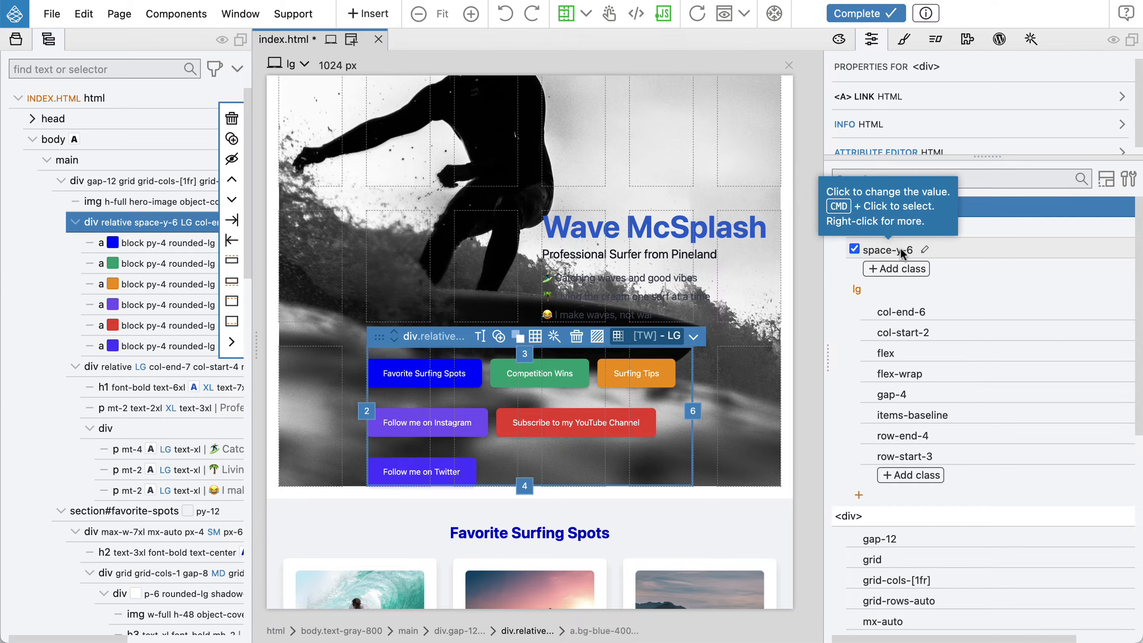
{"action": "left_click", "coordinate": [854, 249]}
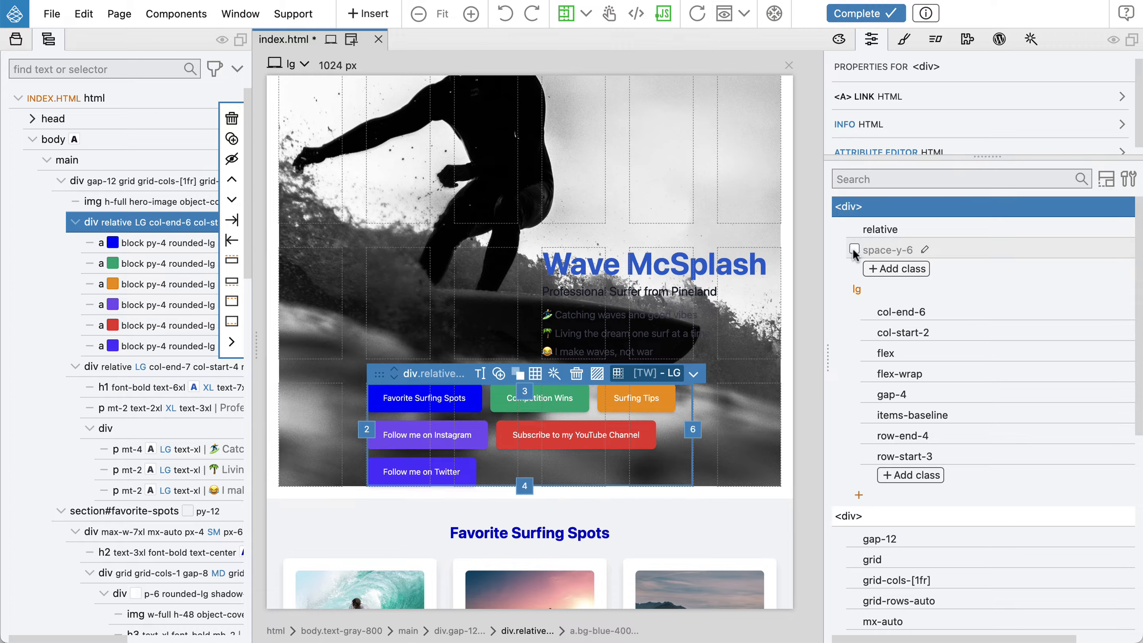
{"action": "left_click", "coordinate": [854, 249]}
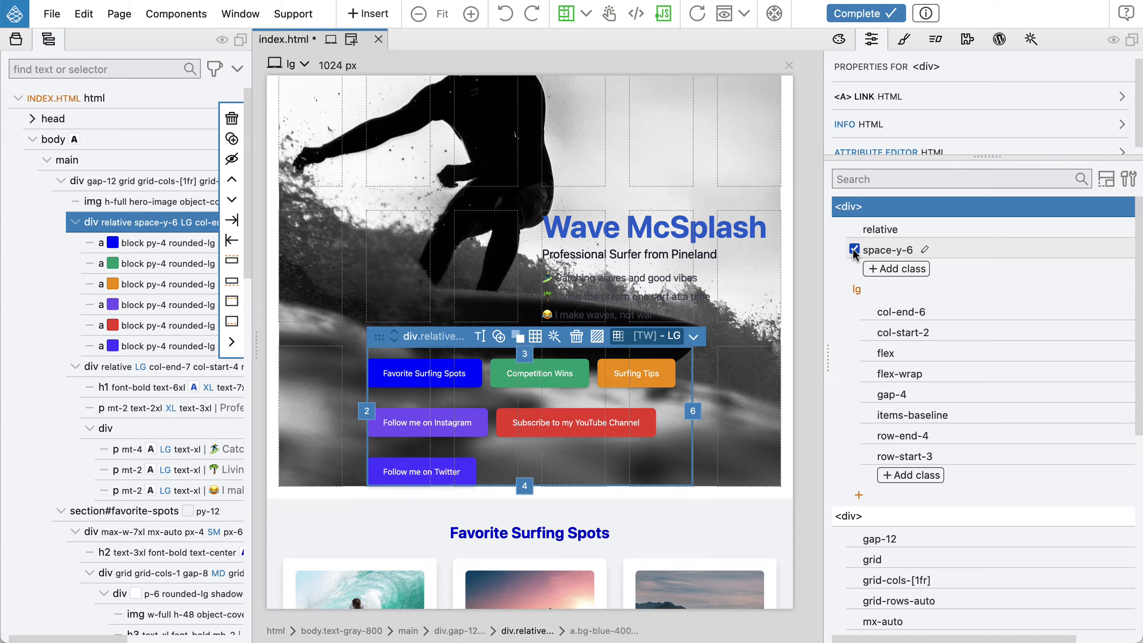
{"action": "left_click", "coordinate": [854, 249]}
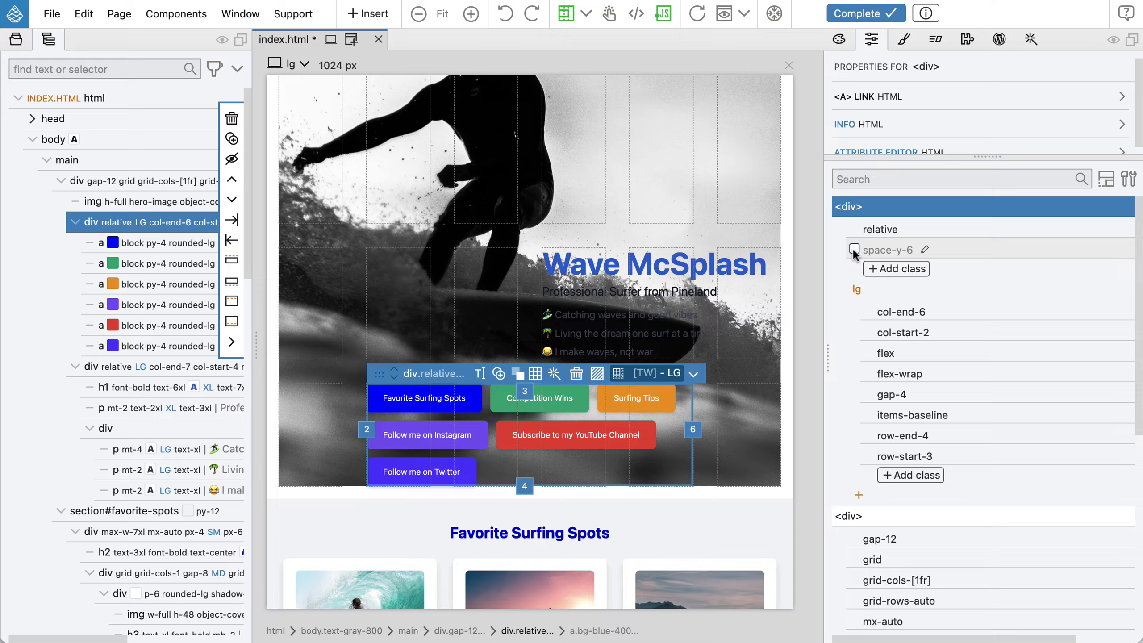
{"action": "left_click", "coordinate": [854, 250]}
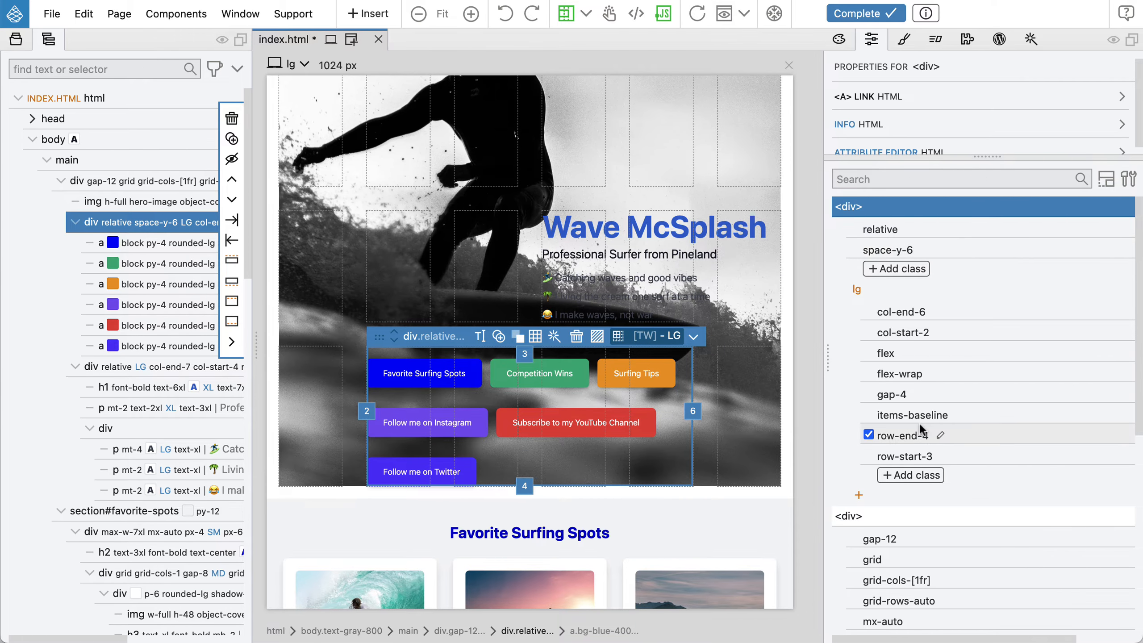
Add the space-y-0 class to the link list at the lg breakpoint
{"action": "left_click", "coordinate": [918, 476]}
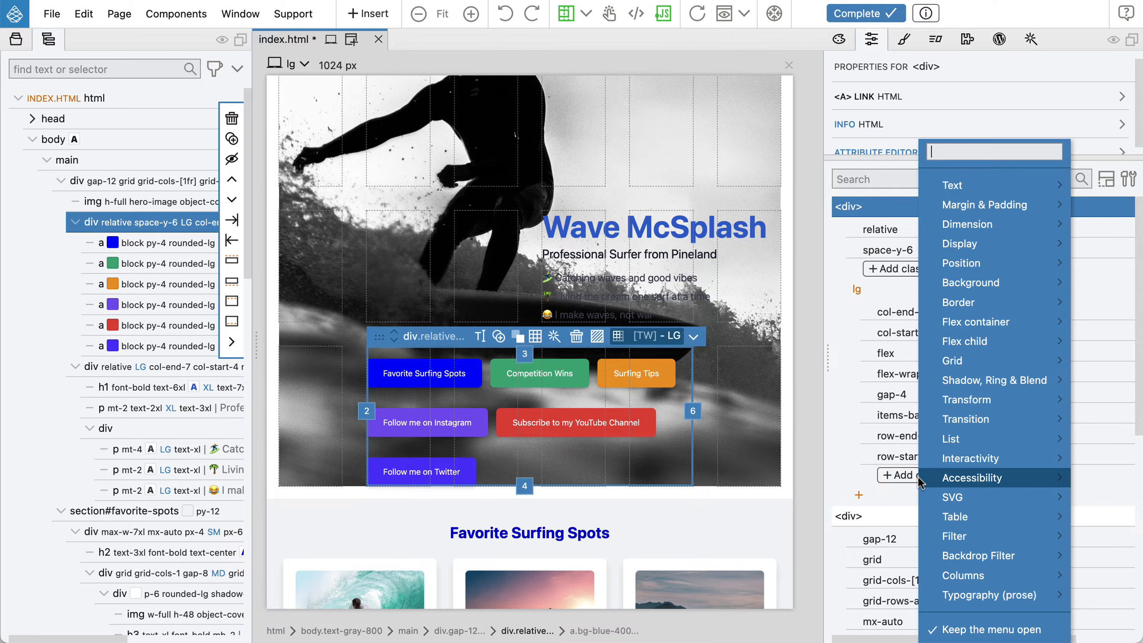
{"action": "mouse_move", "coordinate": [1009, 345]}
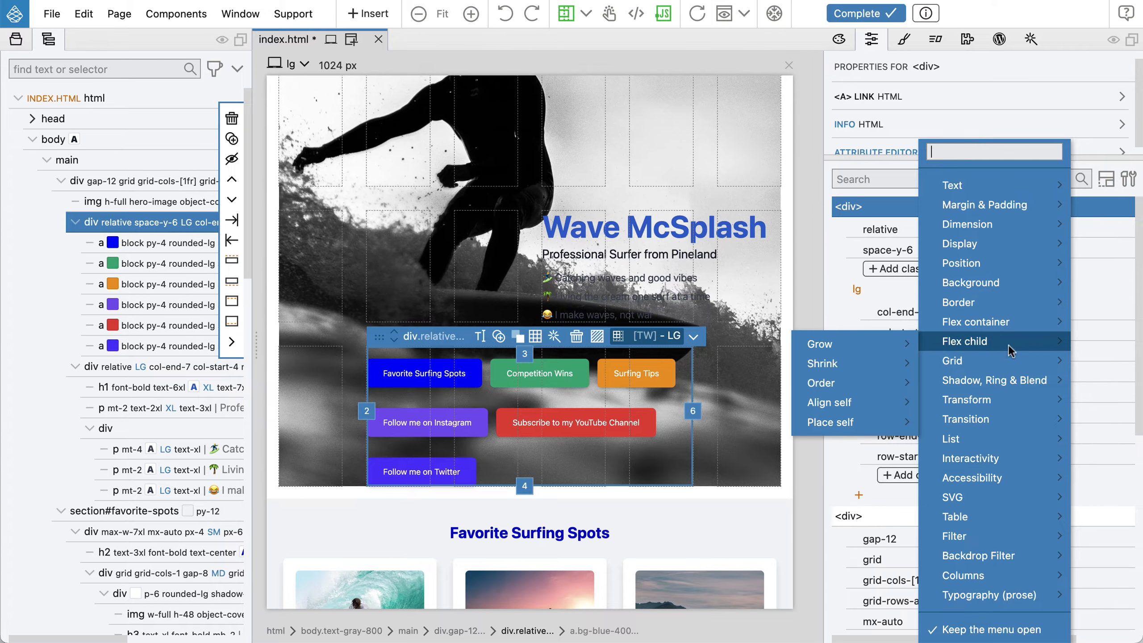
{"action": "type", "text": "space"}
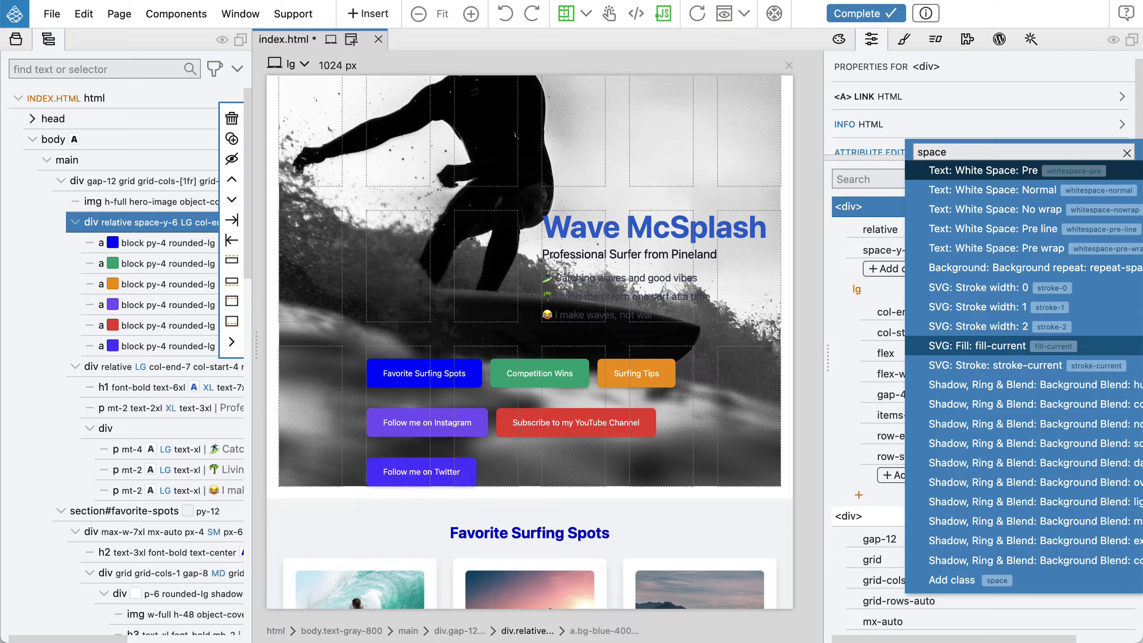
{"action": "type", "text": " y"}
{"action": "key", "text": "BackSpace"}
{"action": "key", "text": "BackSpace"}
{"action": "type", "text": "-"}
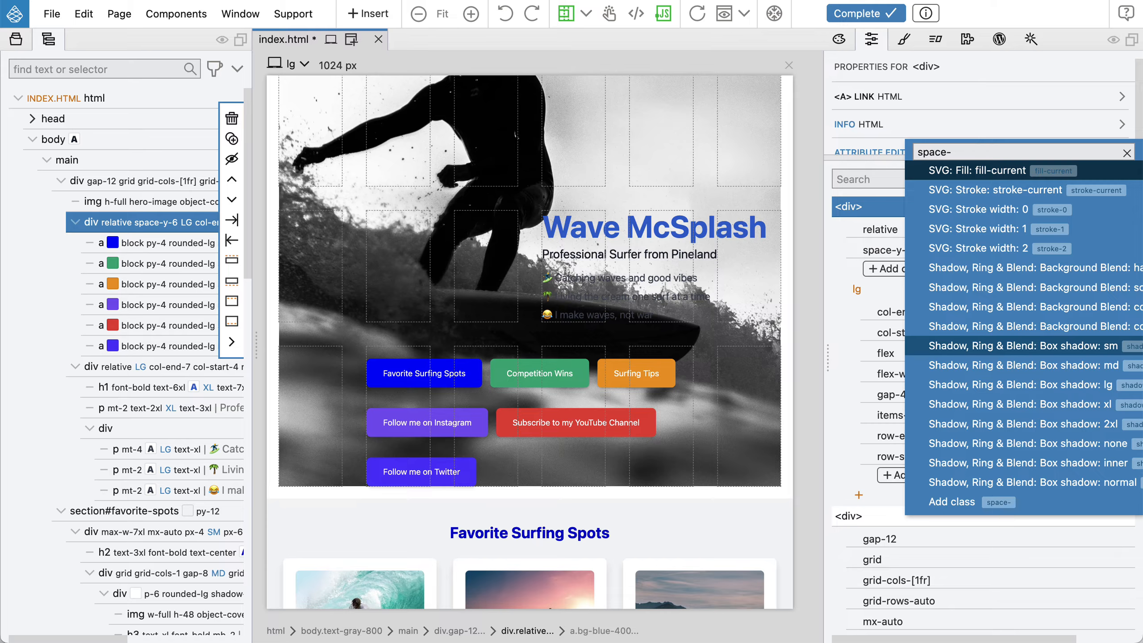
{"action": "type", "text": "y-"}
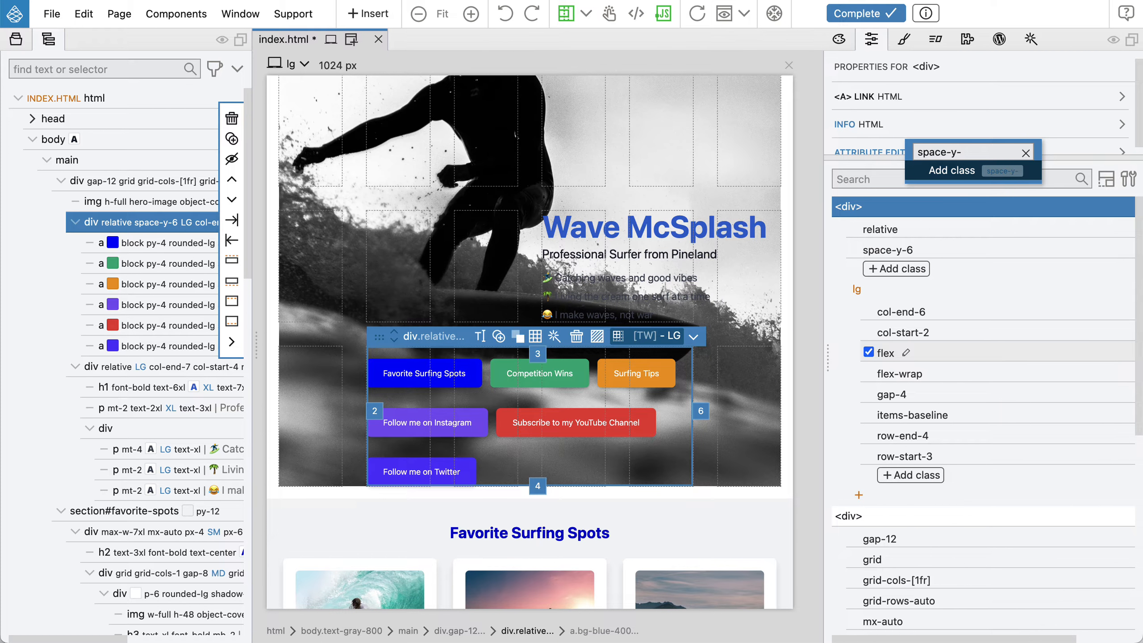
{"action": "type", "text": "0"}
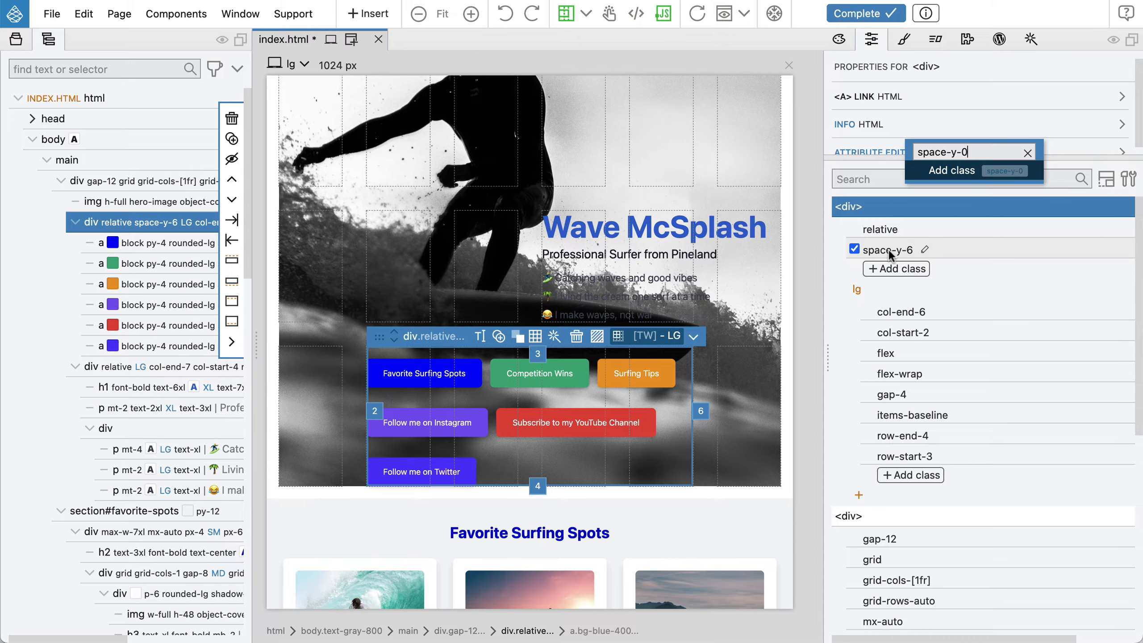
{"action": "key", "text": "Return"}
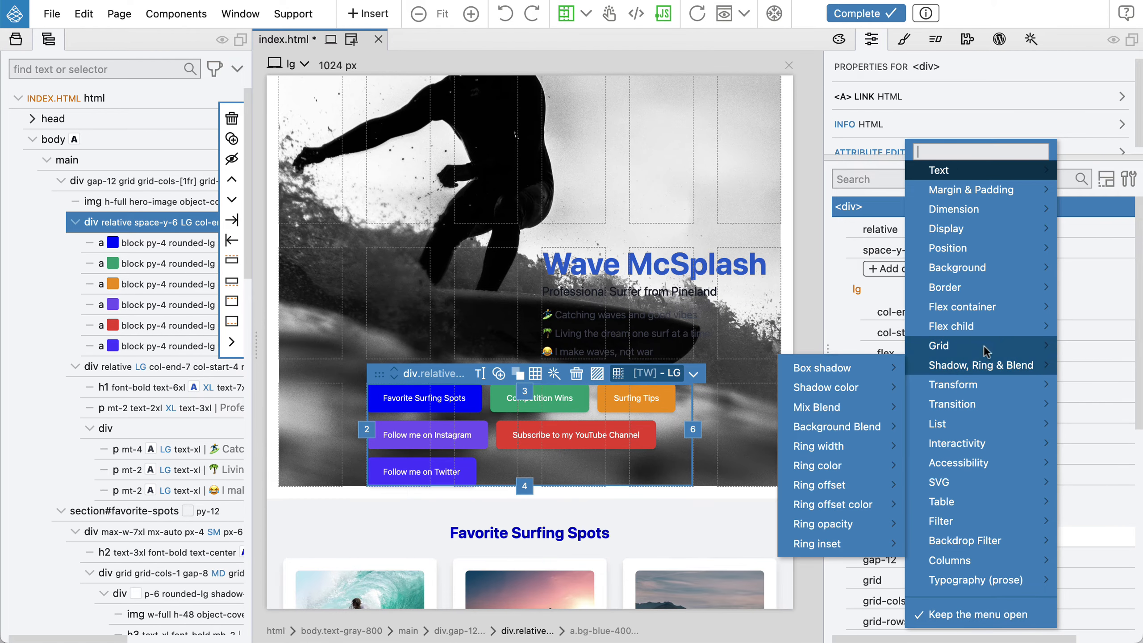
Add a text-xs class to the link list, then switch it off again
{"action": "mouse_move", "coordinate": [985, 247]}
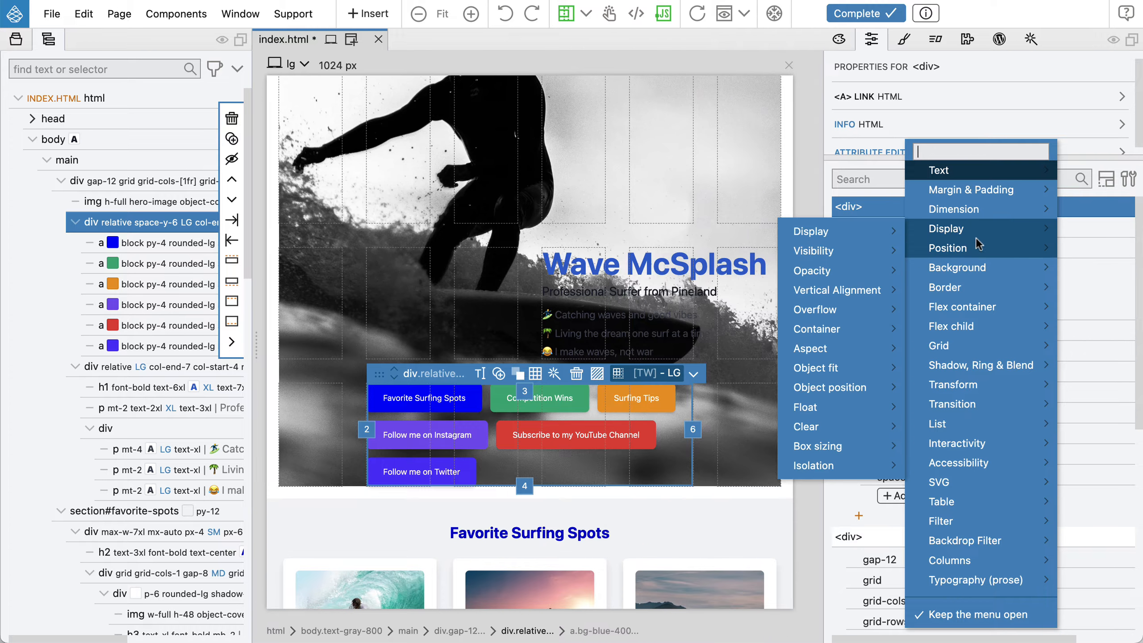
{"action": "mouse_move", "coordinate": [980, 312]}
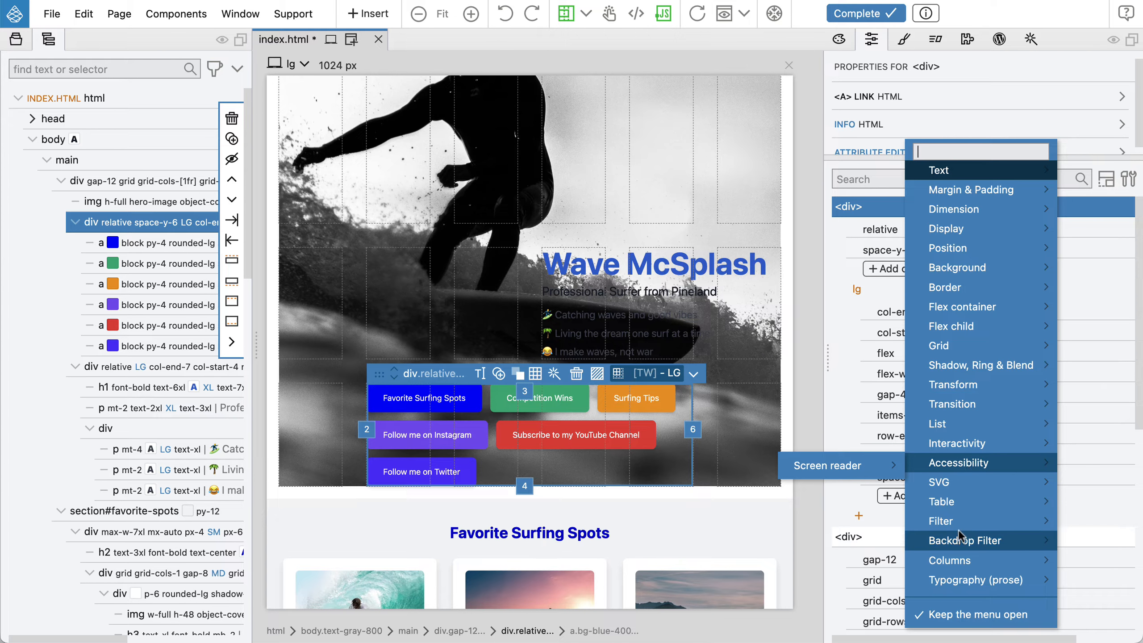
{"action": "left_click", "coordinate": [974, 615]}
{"action": "left_click", "coordinate": [902, 269]}
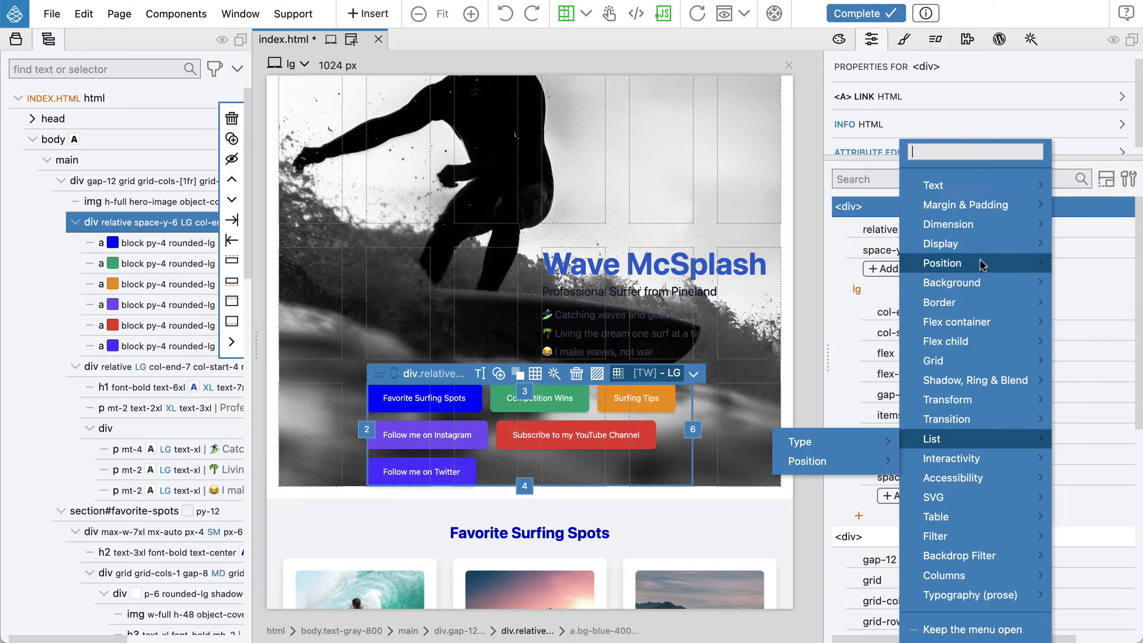
{"action": "mouse_move", "coordinate": [970, 211]}
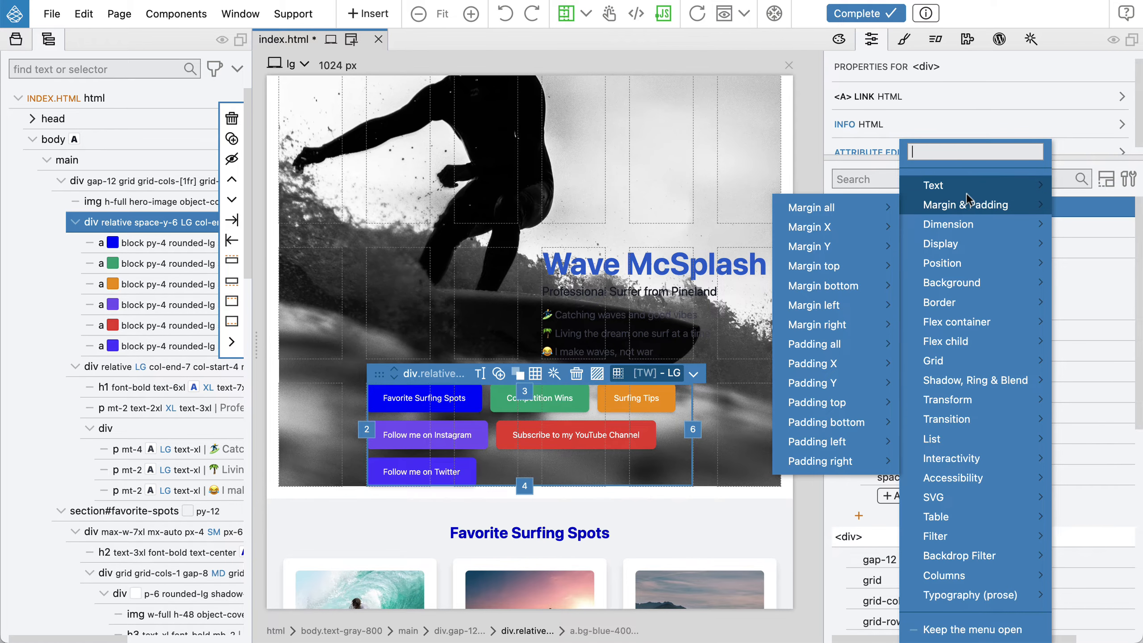
{"action": "mouse_move", "coordinate": [966, 188]}
{"action": "mouse_move", "coordinate": [823, 171]}
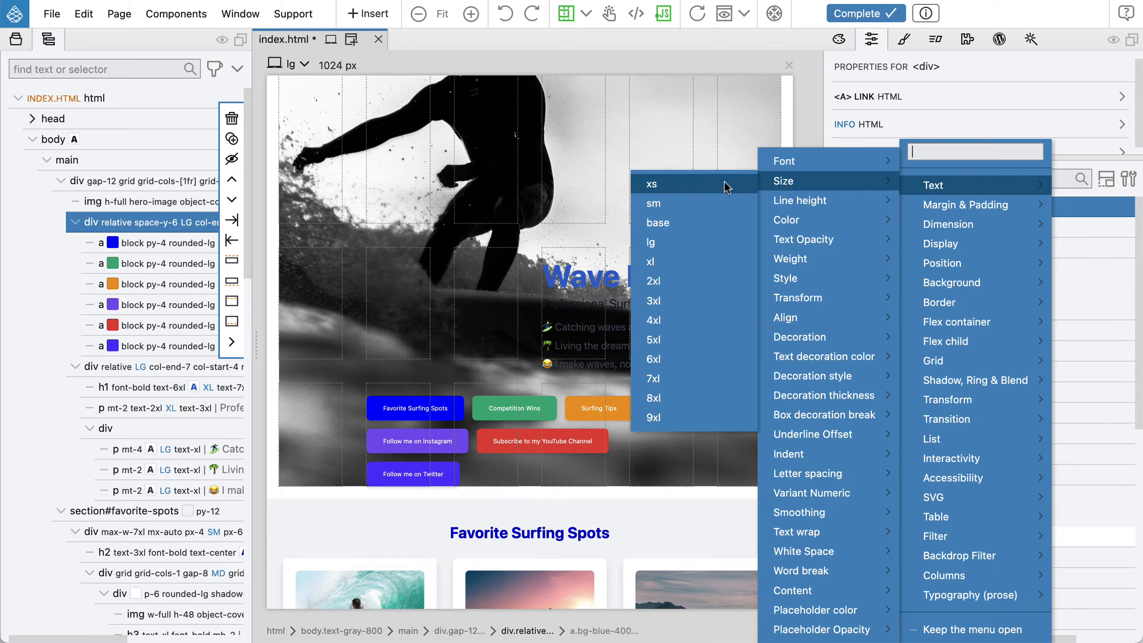
{"action": "left_click", "coordinate": [724, 180]}
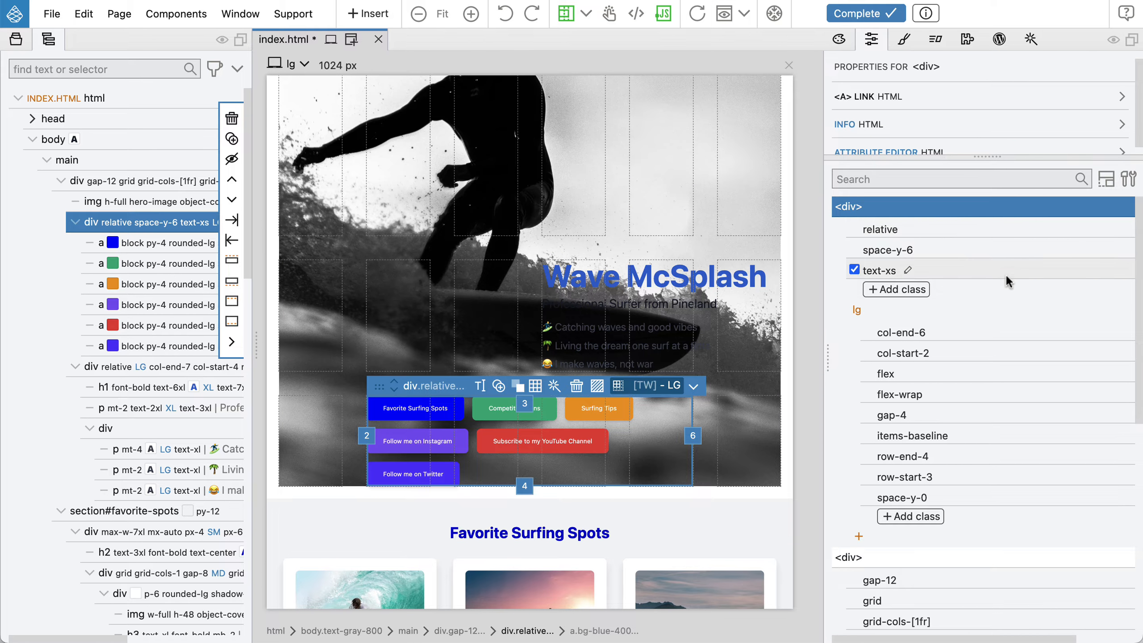
{"action": "left_click", "coordinate": [854, 270]}
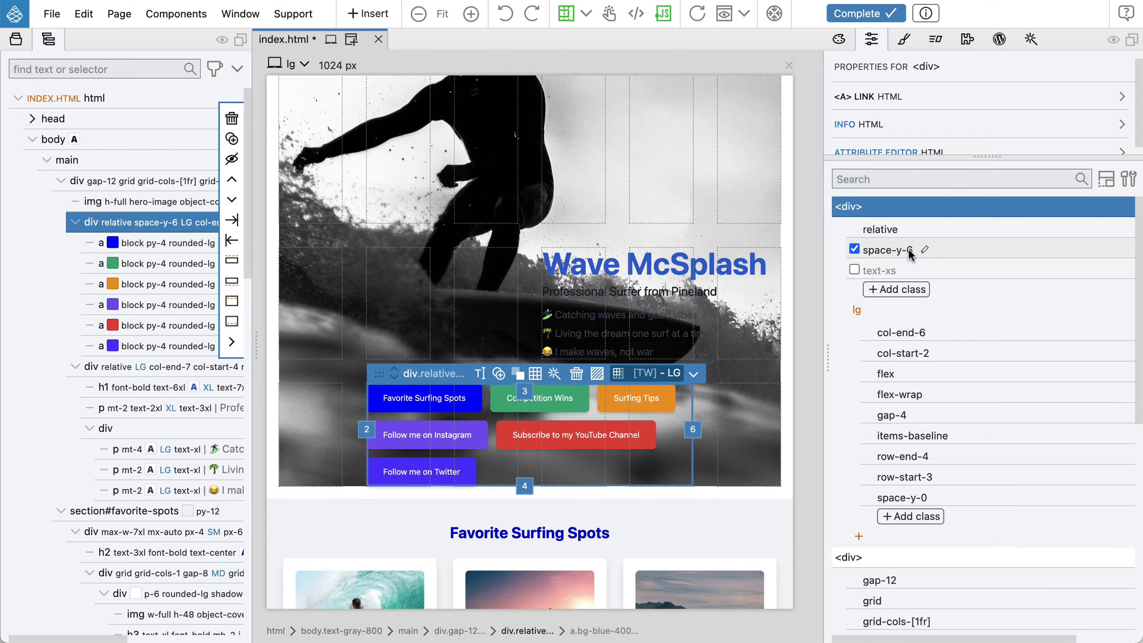
{"action": "left_click", "coordinate": [879, 251]}
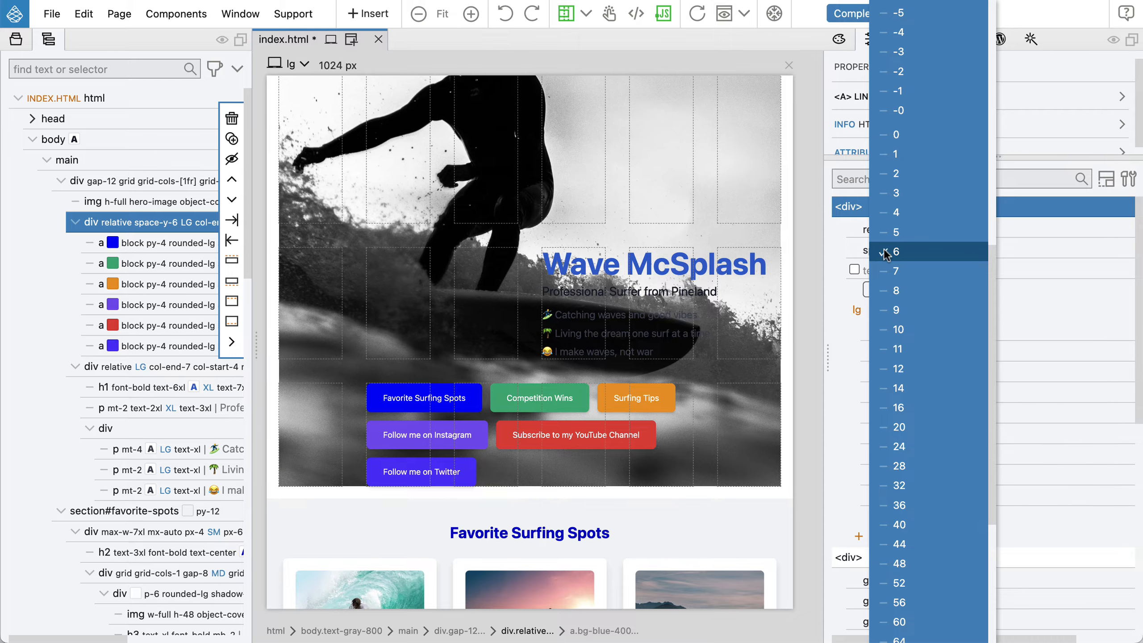
{"action": "left_click", "coordinate": [931, 249]}
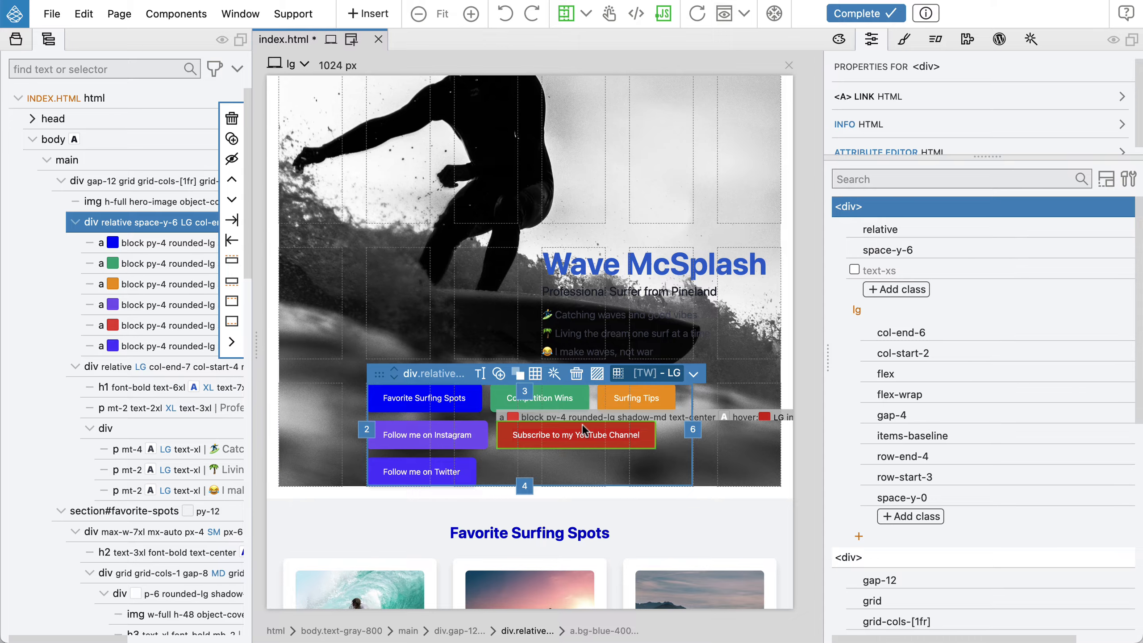
Select the main grid container div that holds the hero image and links
{"action": "scroll", "coordinate": [582, 424], "scroll_direction": "up", "scroll_amount": 3}
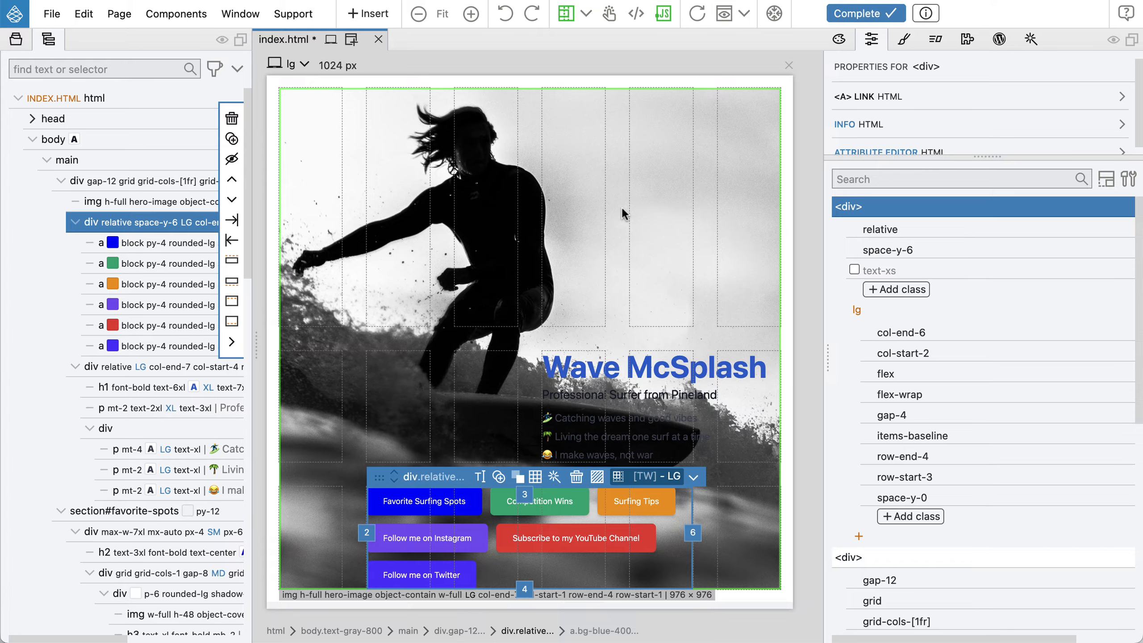
{"action": "scroll", "coordinate": [288, 508], "scroll_direction": "down", "scroll_amount": 3}
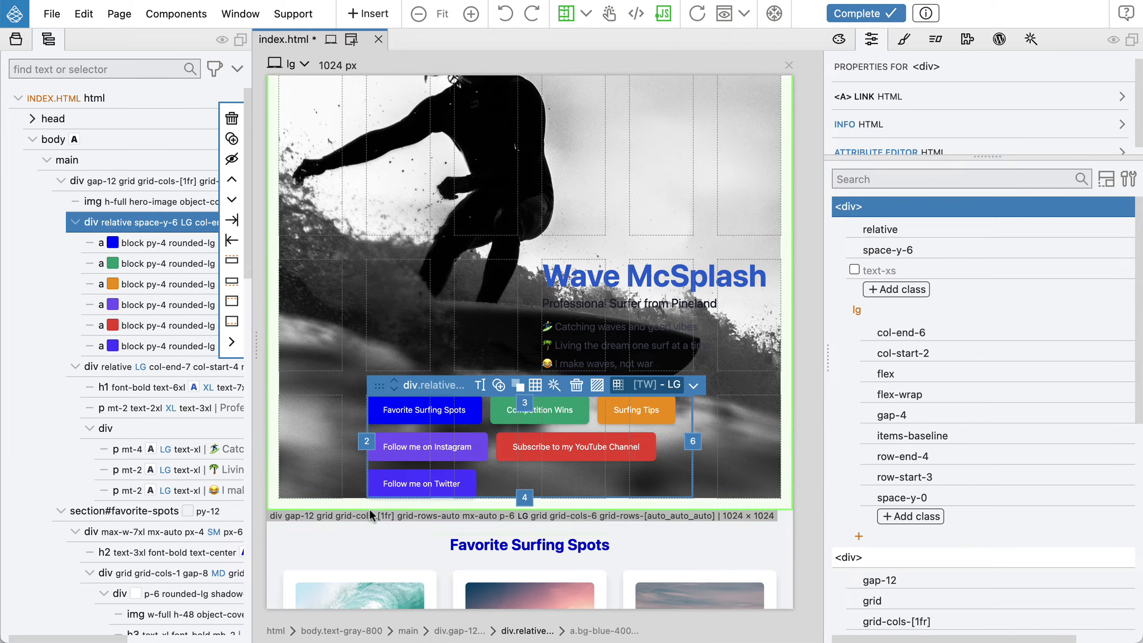
{"action": "scroll", "coordinate": [371, 515], "scroll_direction": "up", "scroll_amount": 3}
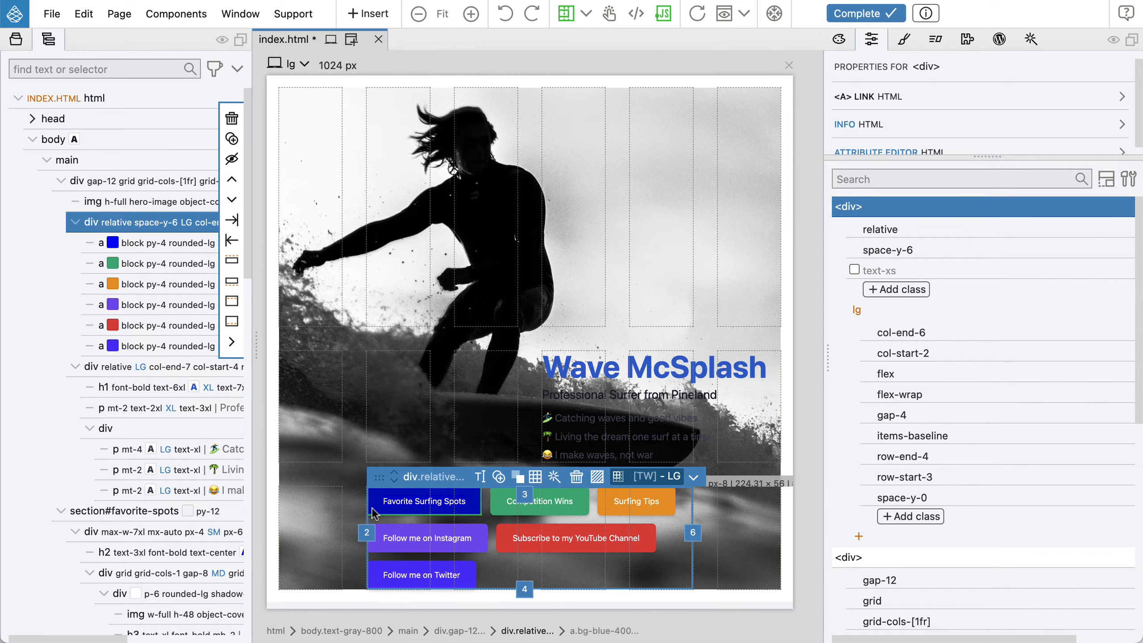
{"action": "left_click", "coordinate": [300, 341]}
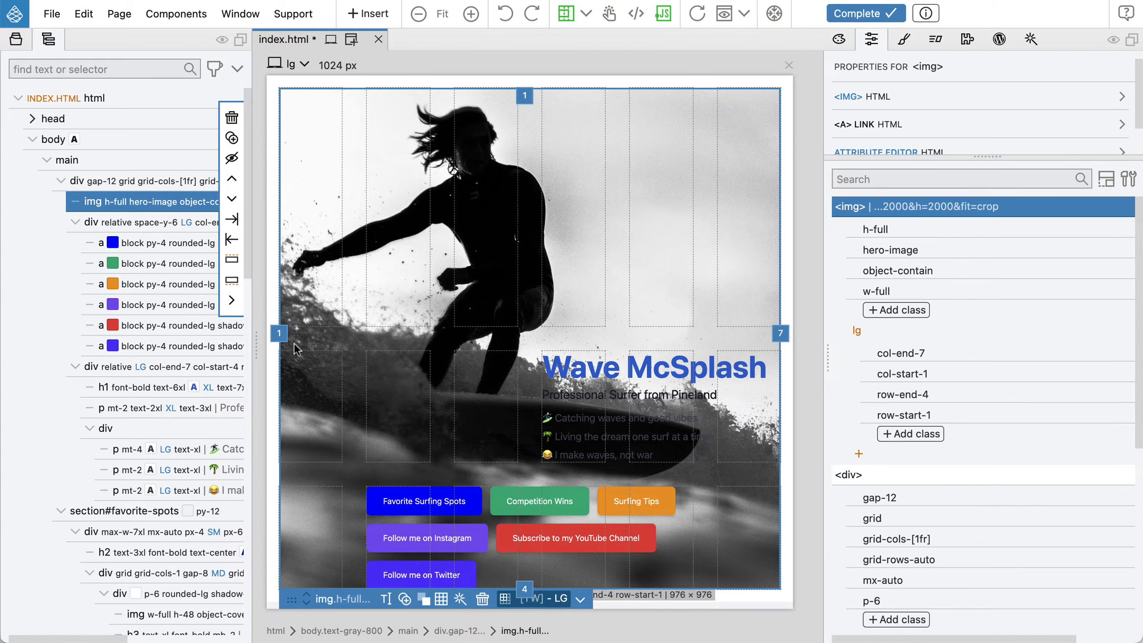
{"action": "left_click", "coordinate": [144, 180]}
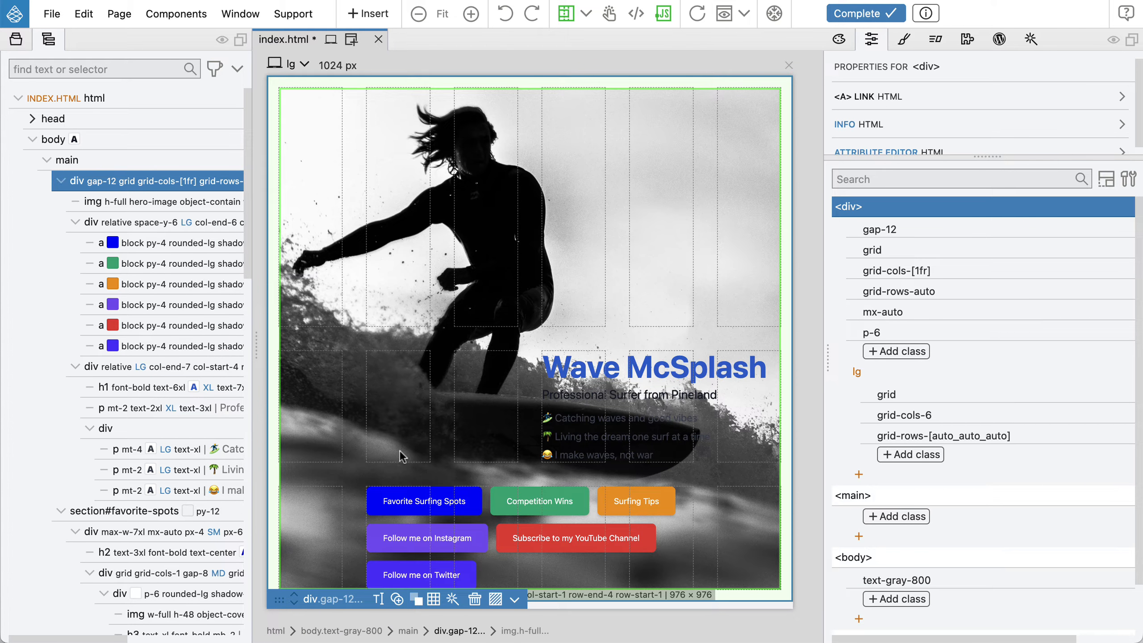
In the CSS Grid editor for the main grid container, set the first row's height to 100px at lg
{"action": "left_click", "coordinate": [433, 599]}
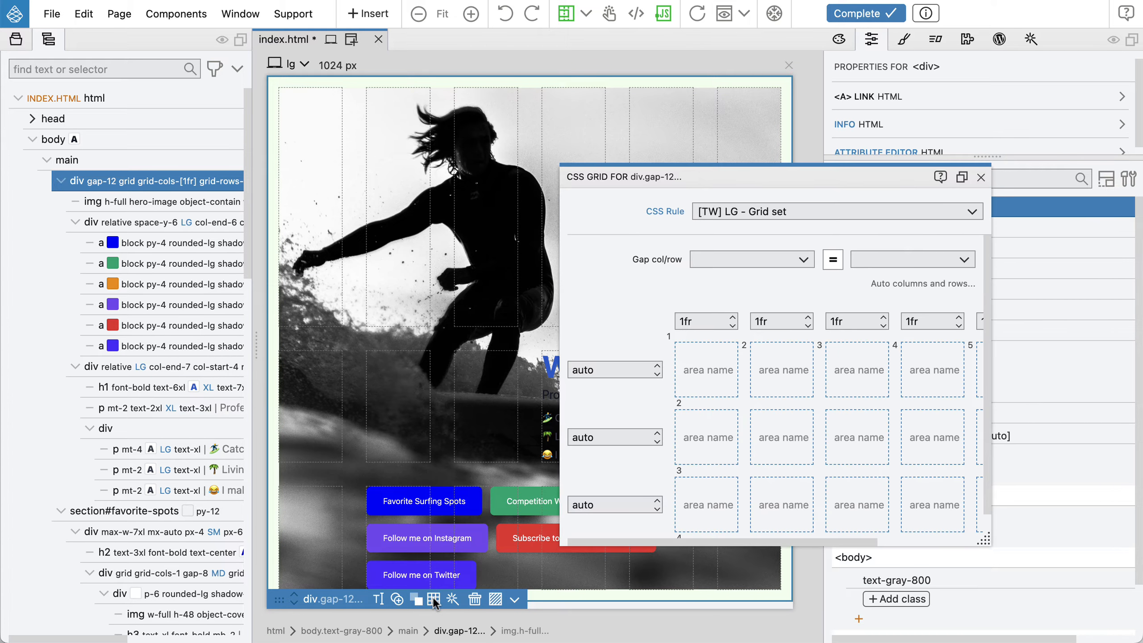
{"action": "left_click_drag", "start_coordinate": [632, 179], "coordinate": [795, 151]}
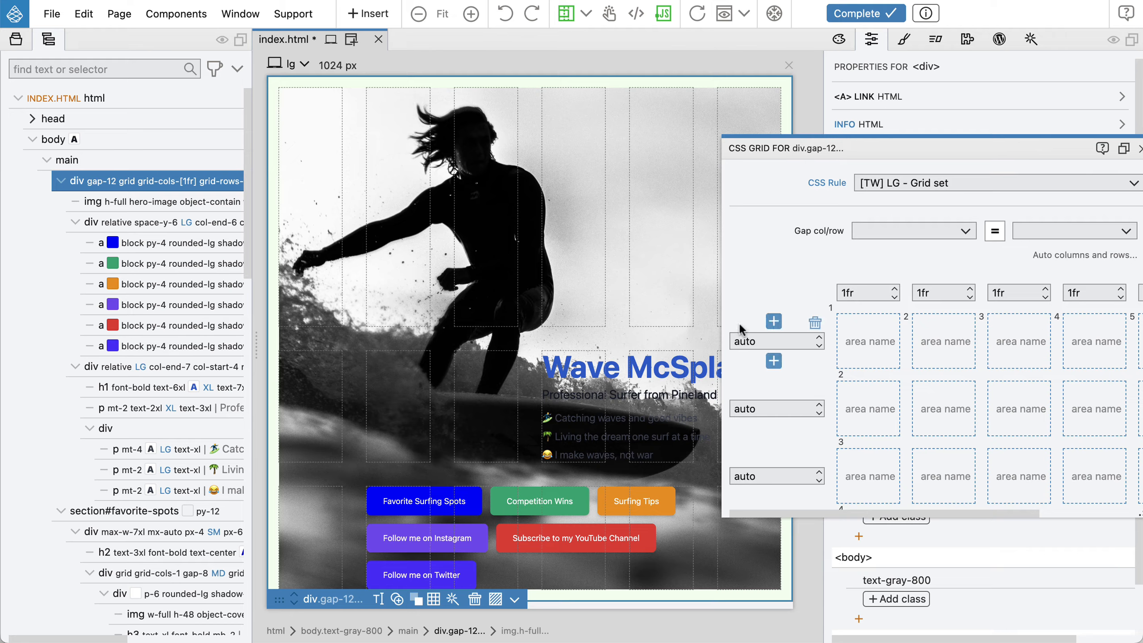
{"action": "left_click", "coordinate": [766, 341]}
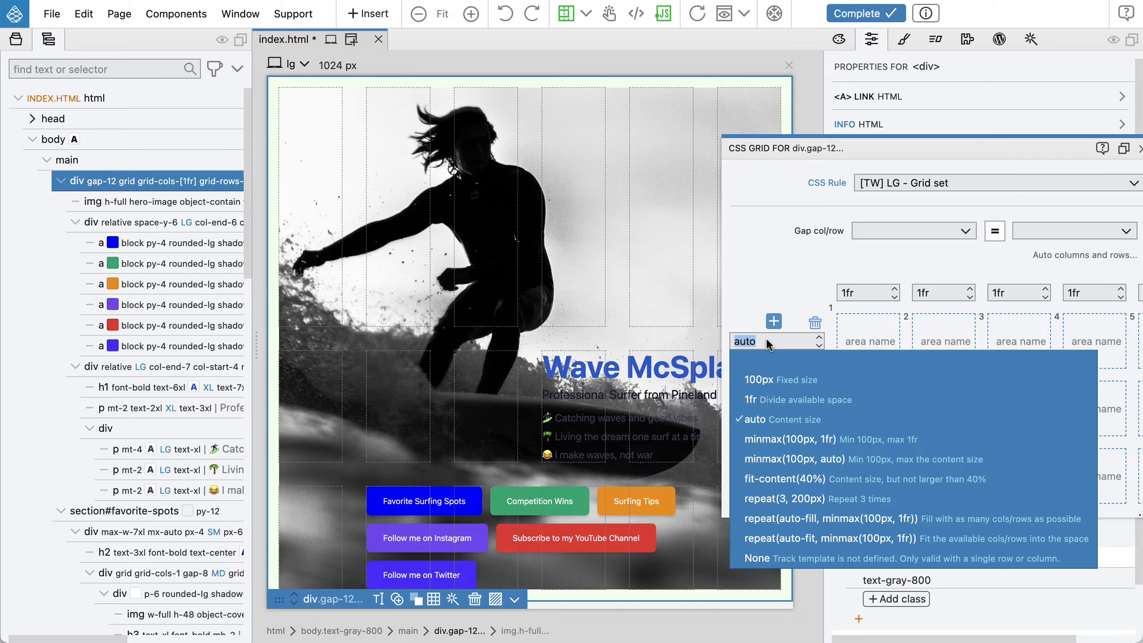
{"action": "left_click", "coordinate": [769, 368]}
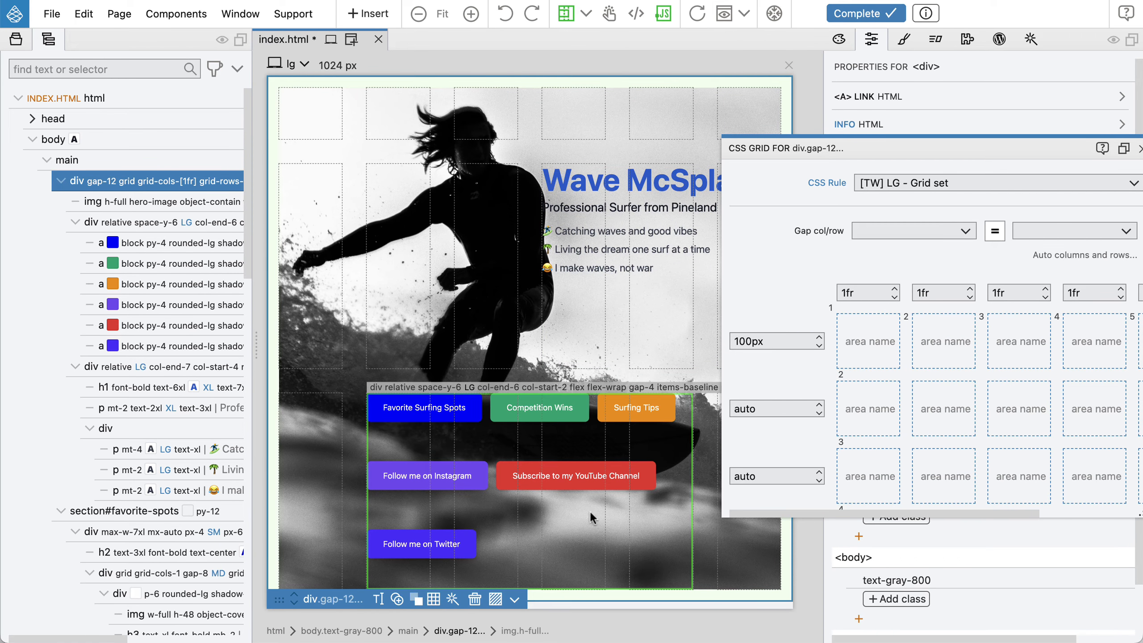
{"action": "left_click_drag", "start_coordinate": [927, 141], "coordinate": [786, 116]}
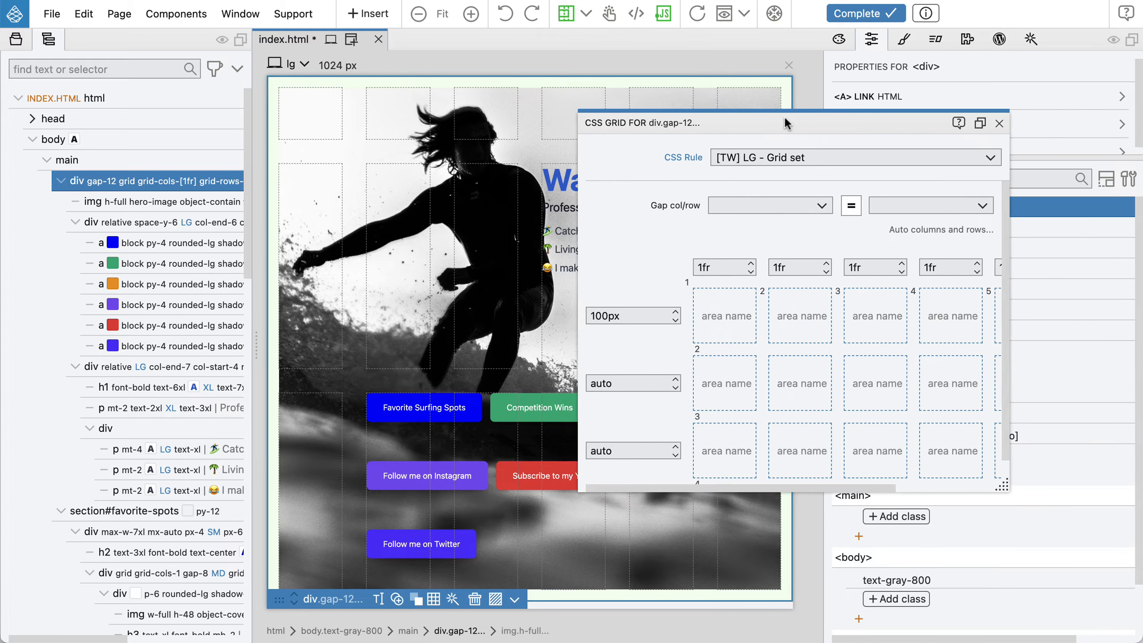
{"action": "left_click", "coordinate": [972, 122]}
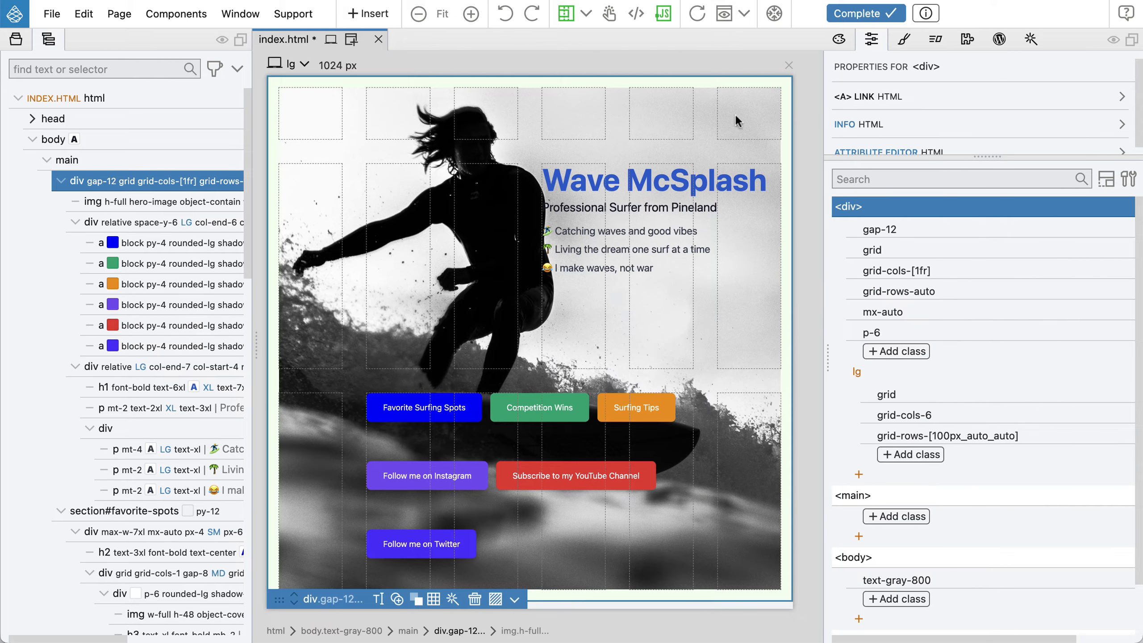
Select the link list div and set its flex align content to center at the lg breakpoint
{"action": "left_click", "coordinate": [110, 225]}
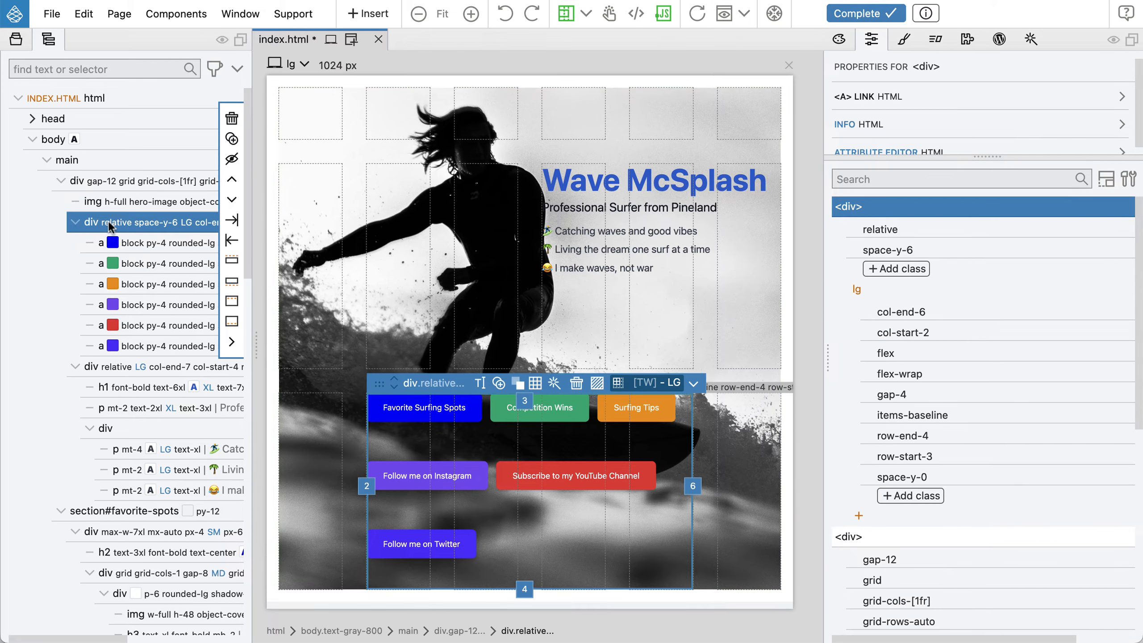
{"action": "left_click", "coordinate": [1127, 181]}
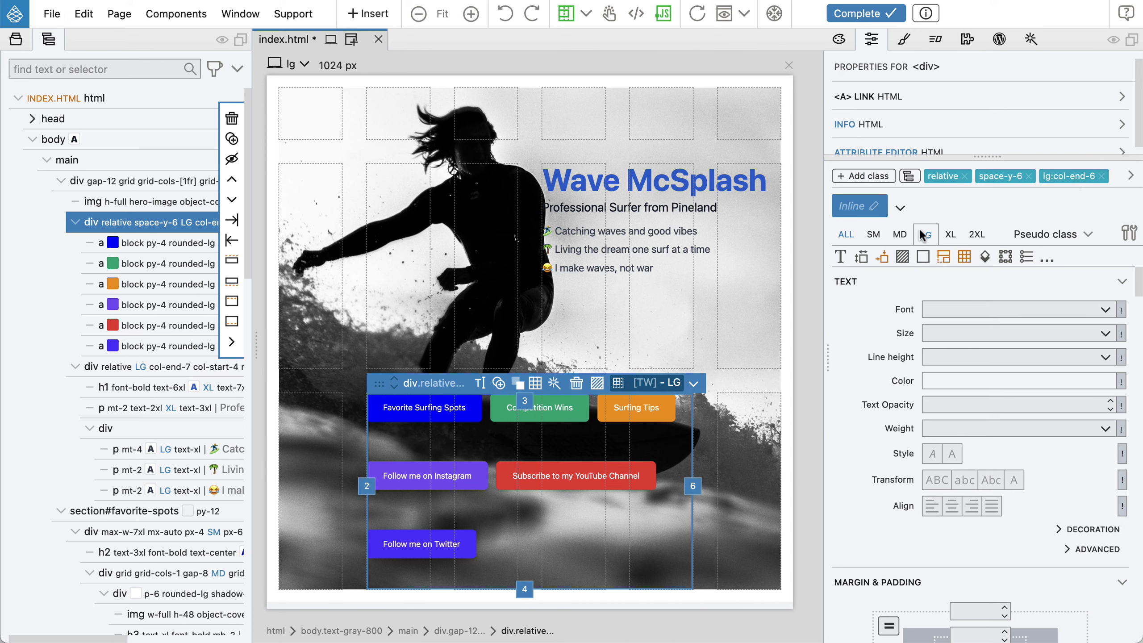
{"action": "left_click", "coordinate": [943, 257]}
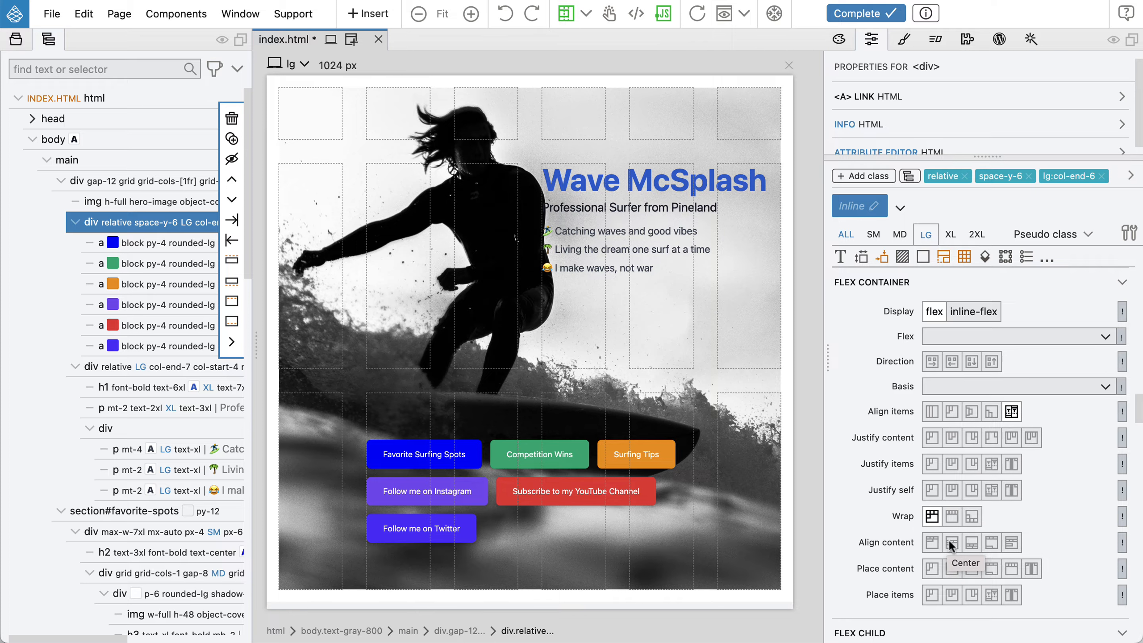
{"action": "left_click", "coordinate": [950, 540]}
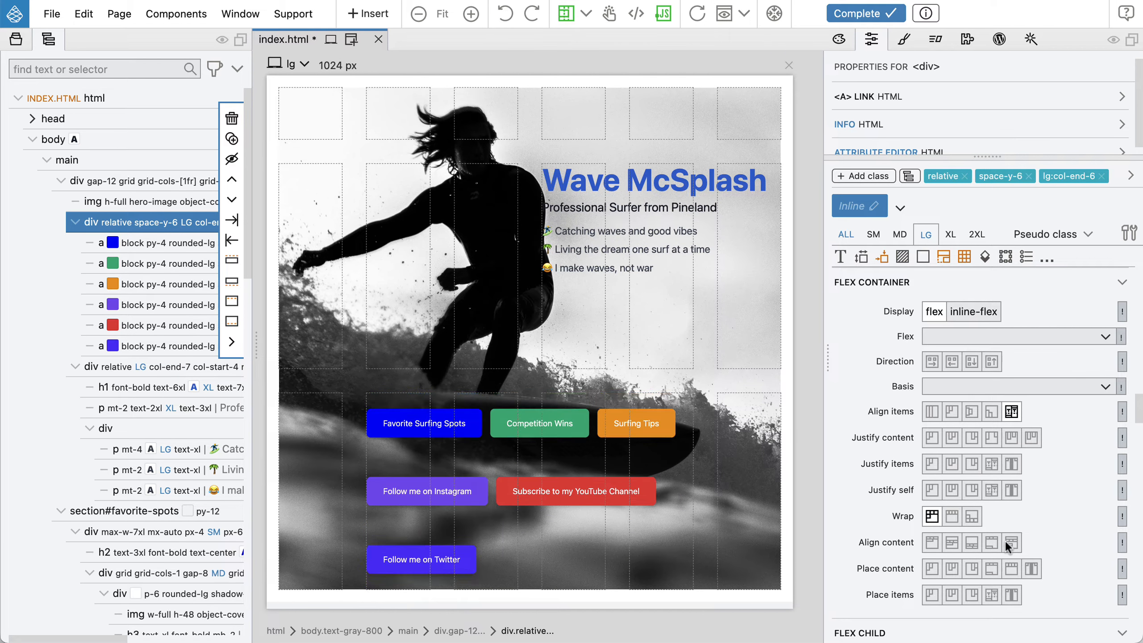
{"action": "left_click", "coordinate": [950, 543]}
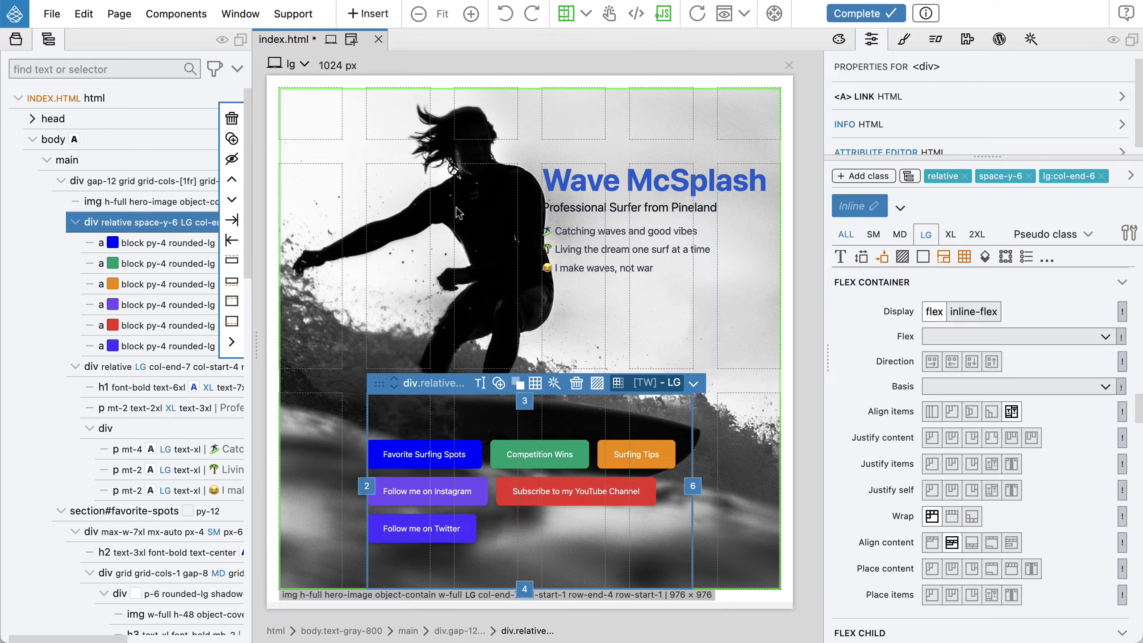
Reopen the CSS Grid editor for the main grid container and add five more columns at lg
{"action": "left_click", "coordinate": [153, 181]}
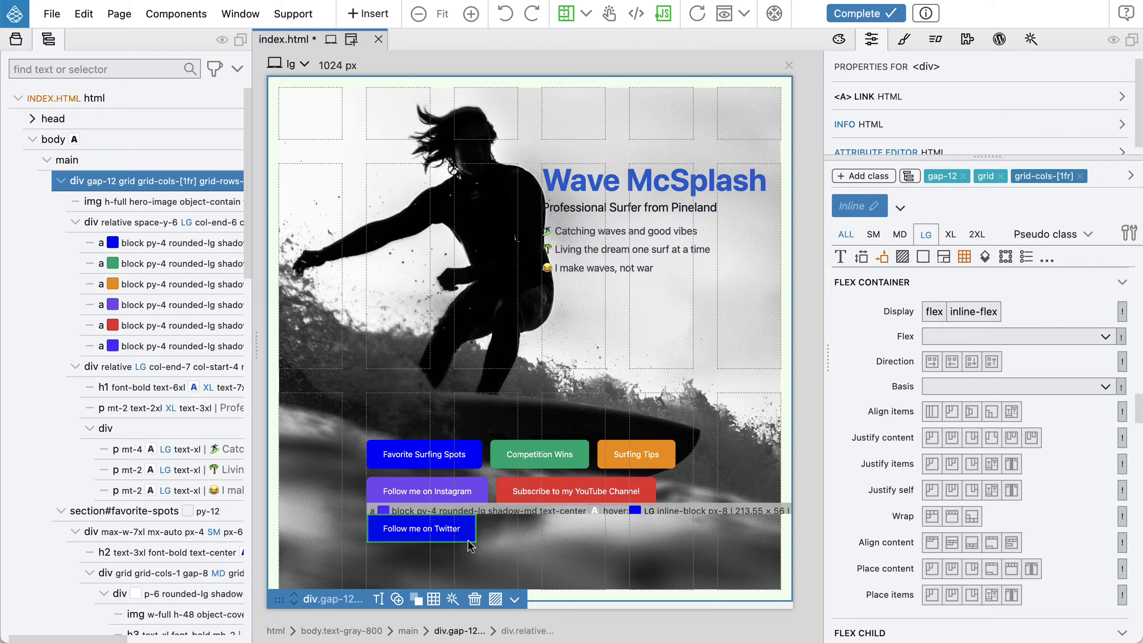
{"action": "left_click", "coordinate": [434, 599]}
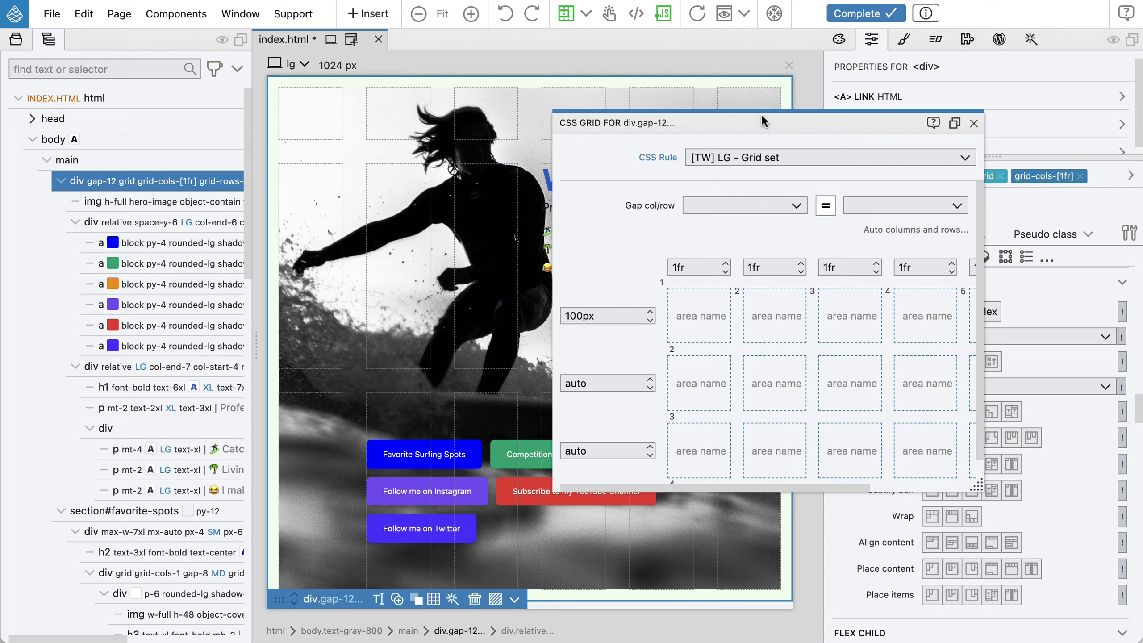
{"action": "left_click_drag", "start_coordinate": [742, 122], "coordinate": [565, 182]}
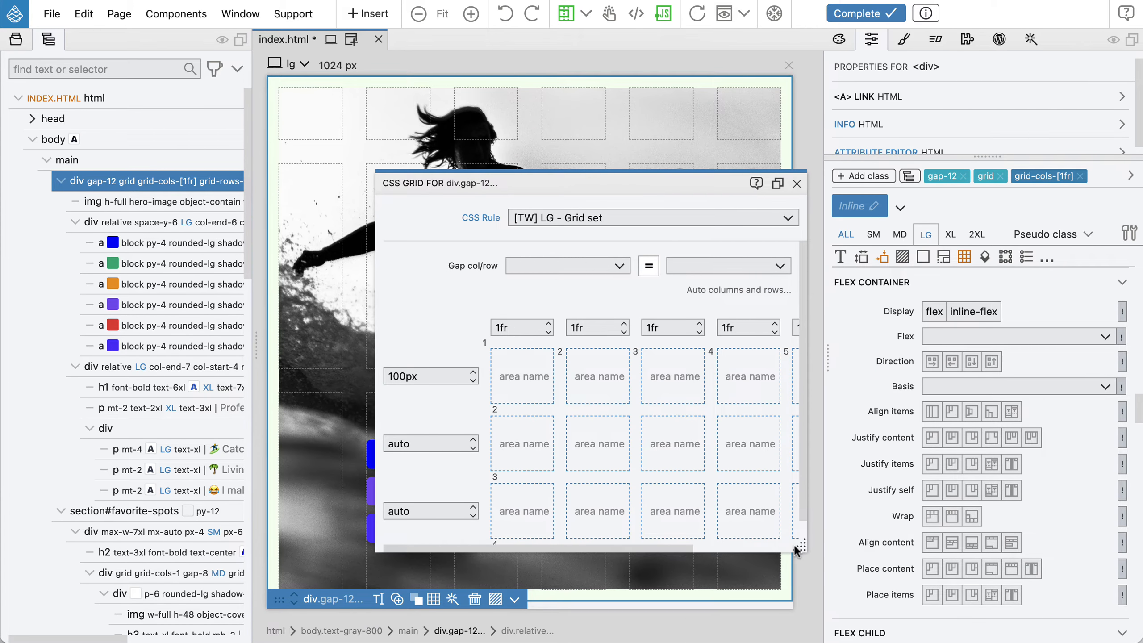
{"action": "left_click_drag", "start_coordinate": [797, 551], "coordinate": [1022, 599]}
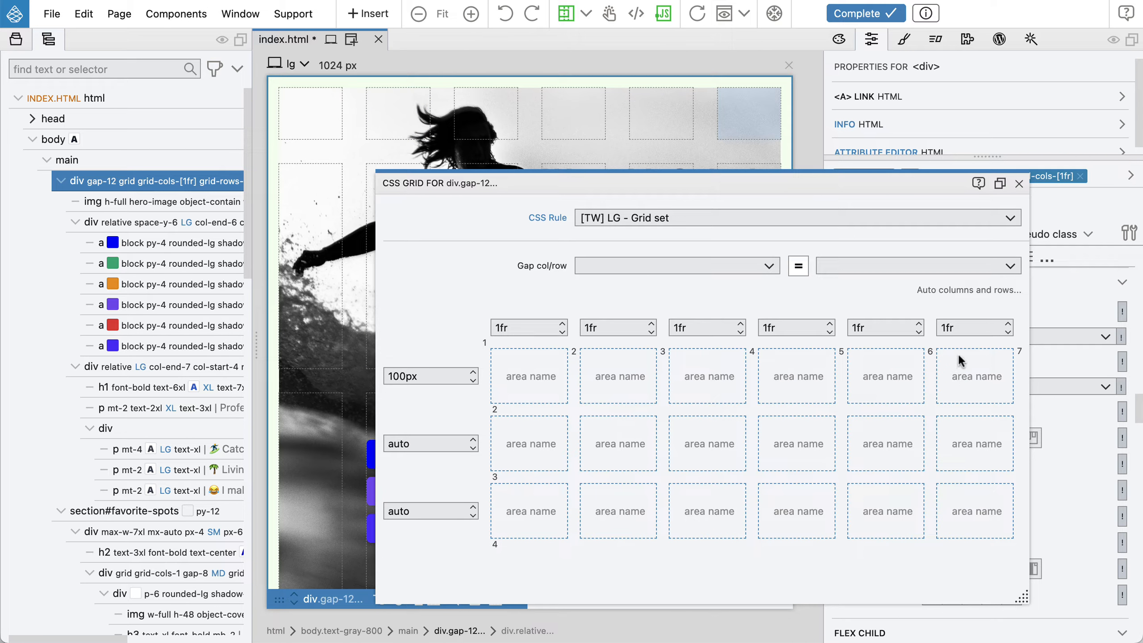
{"action": "left_click", "coordinate": [1007, 310]}
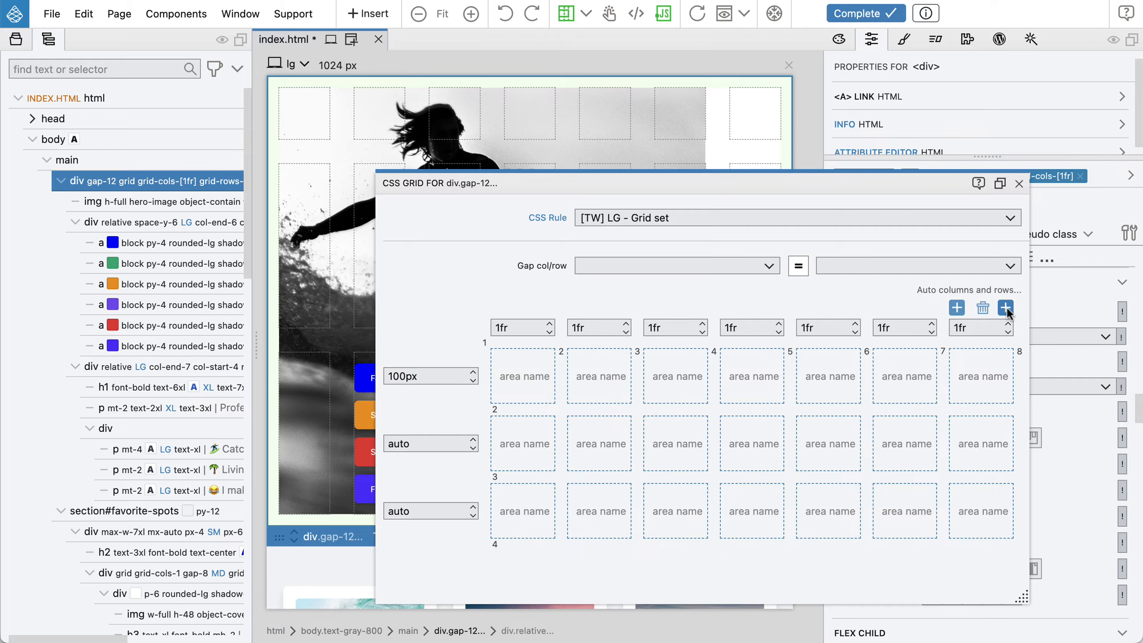
{"action": "left_click", "coordinate": [1007, 309]}
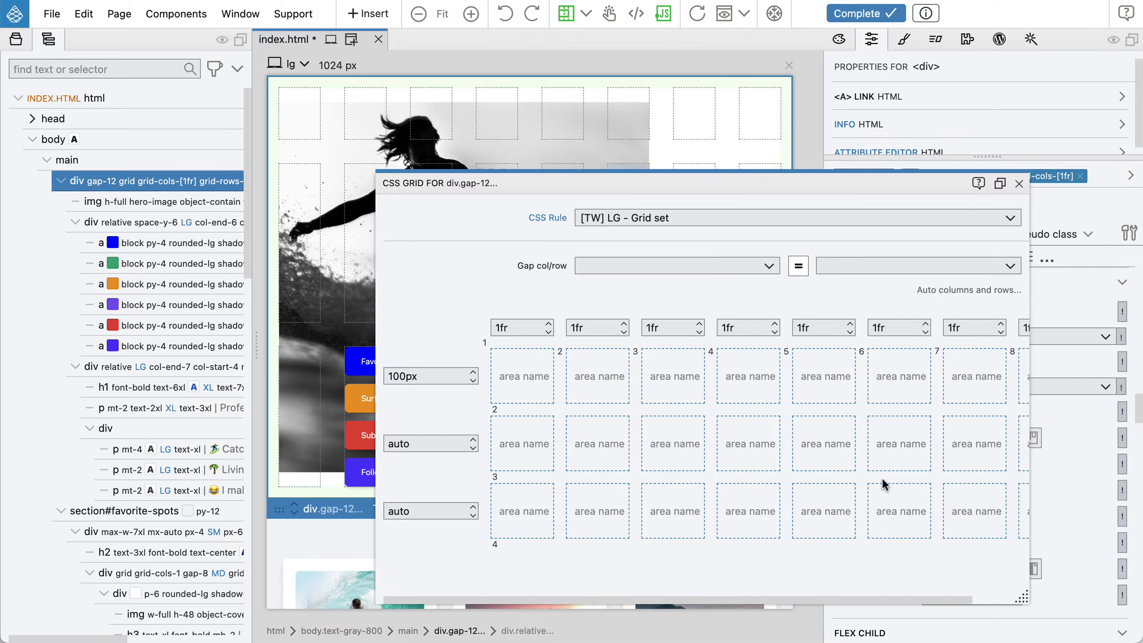
{"action": "left_click_drag", "start_coordinate": [815, 598], "coordinate": [925, 599]}
{"action": "mouse_move", "coordinate": [977, 330]}
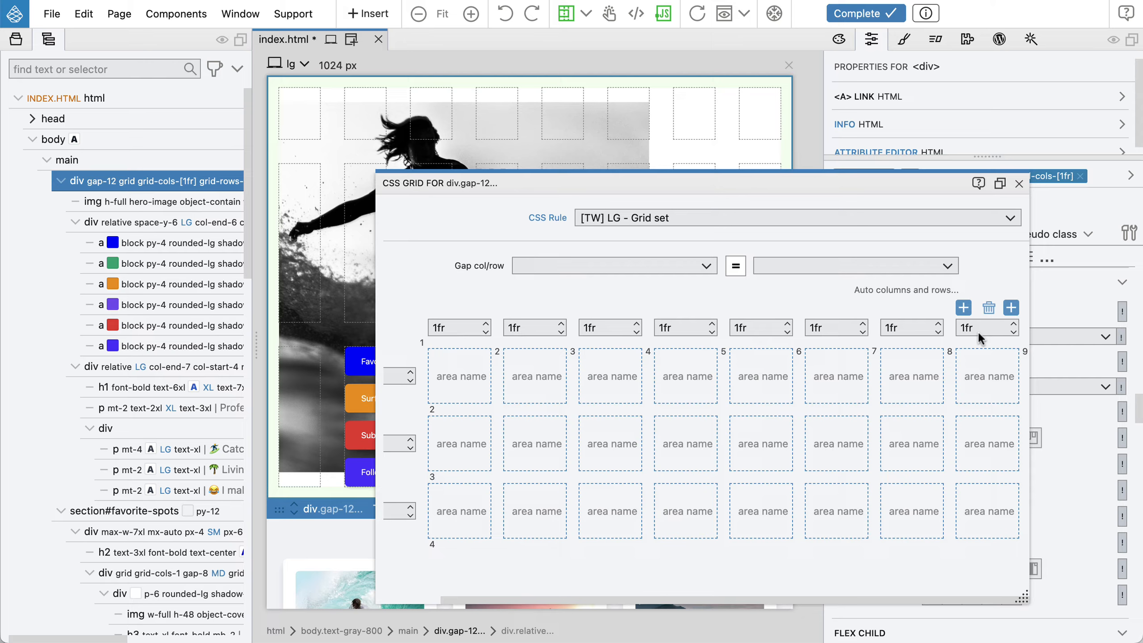
{"action": "left_click", "coordinate": [1013, 309]}
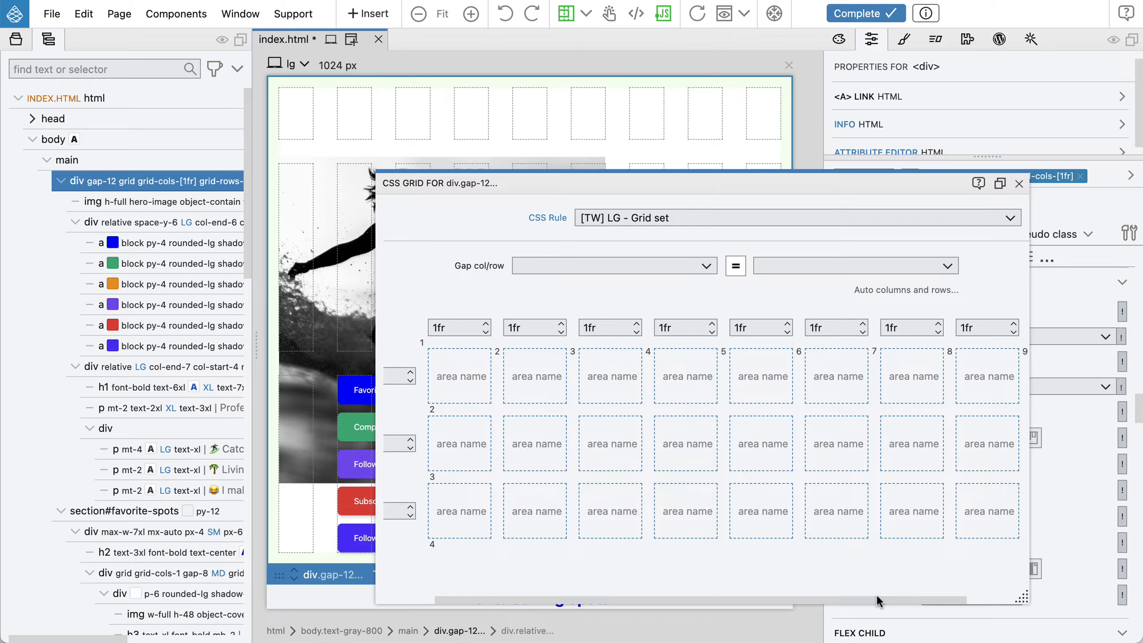
{"action": "mouse_move", "coordinate": [997, 306]}
{"action": "left_click", "coordinate": [1011, 308]}
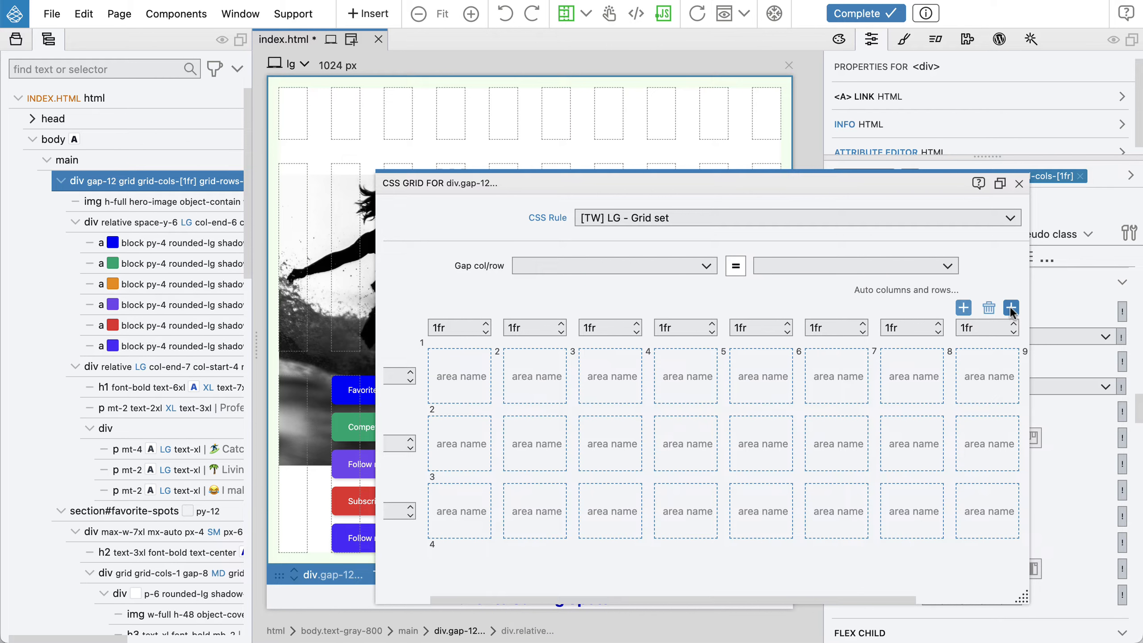
{"action": "left_click", "coordinate": [1011, 307]}
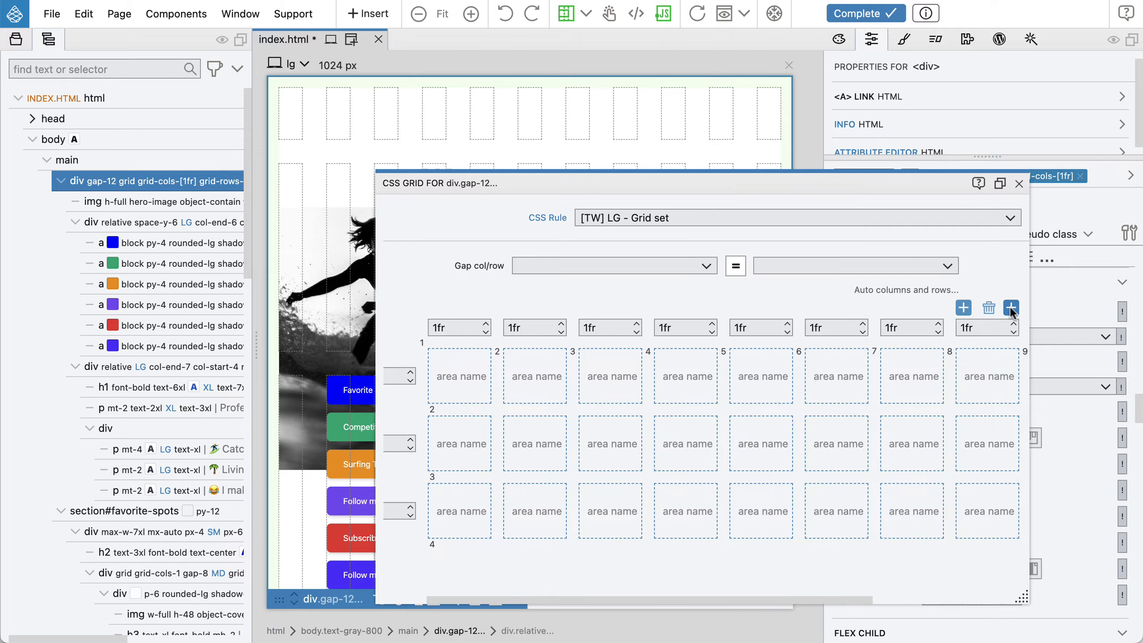
Set the first and last grid columns to 40px and close the CSS Grid editor
{"action": "mouse_move", "coordinate": [535, 317]}
{"action": "mouse_move", "coordinate": [921, 316]}
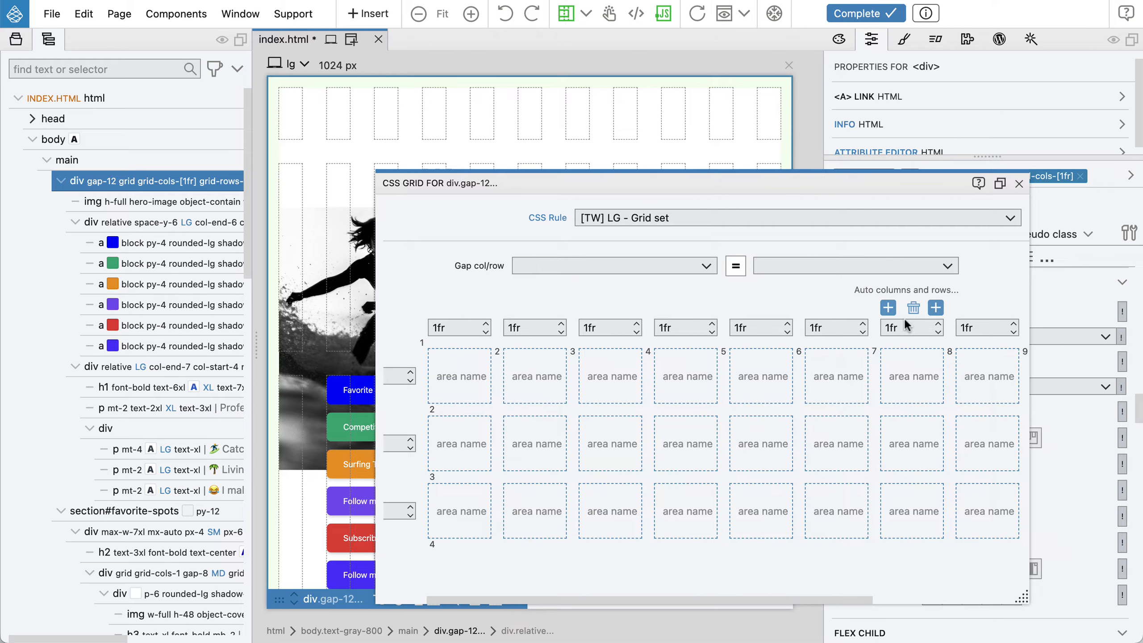
{"action": "mouse_move", "coordinate": [439, 335]}
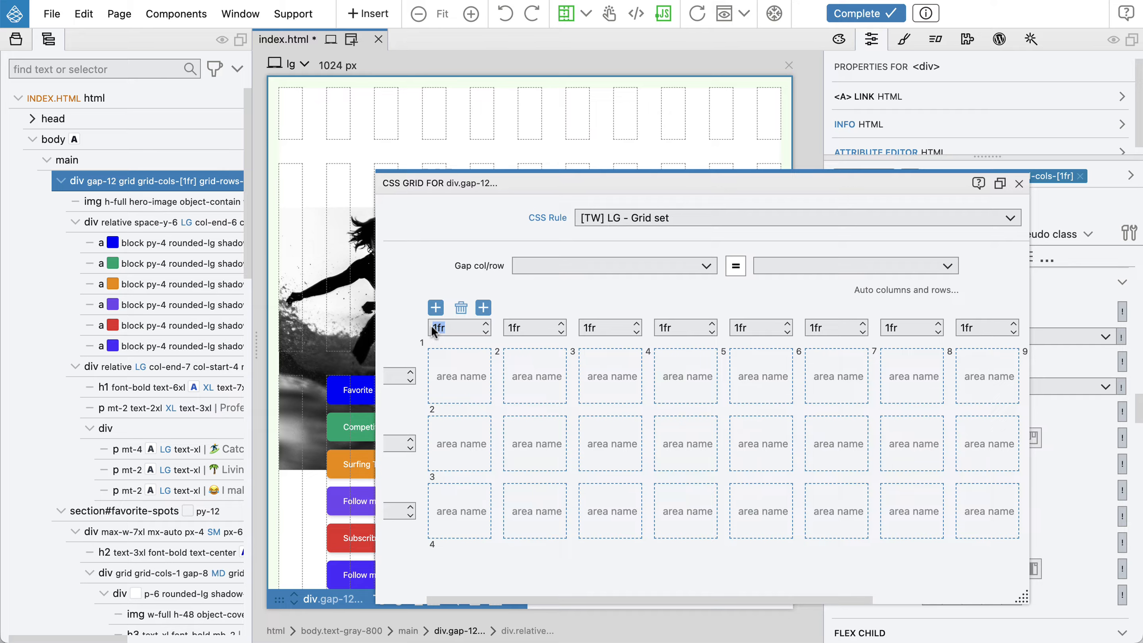
{"action": "type", "text": "40px"}
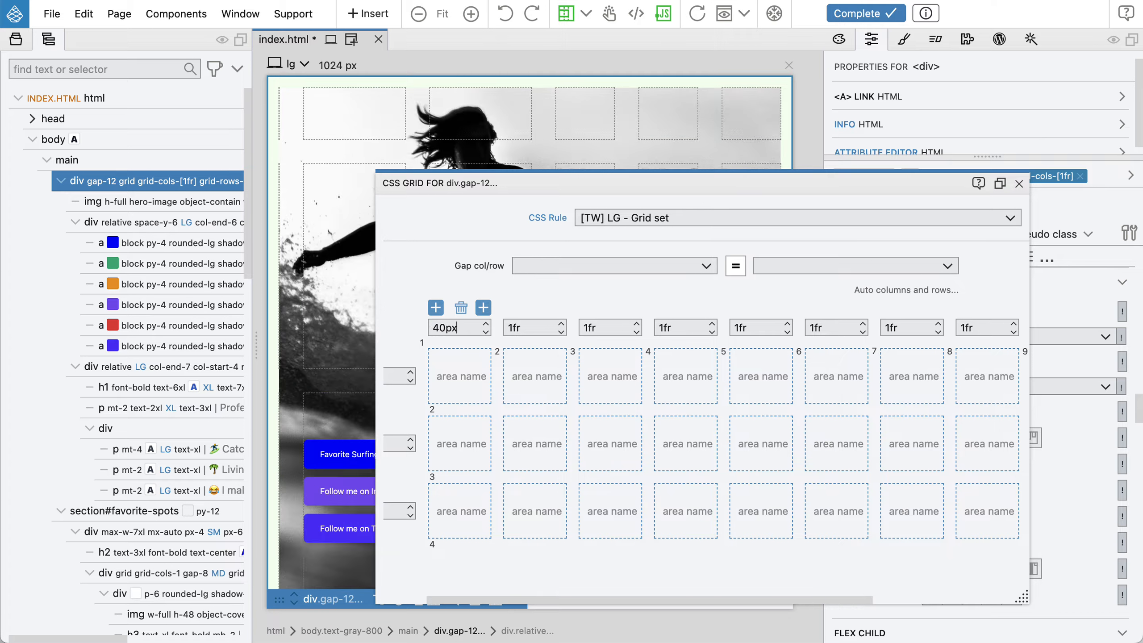
{"action": "mouse_move", "coordinate": [977, 331]}
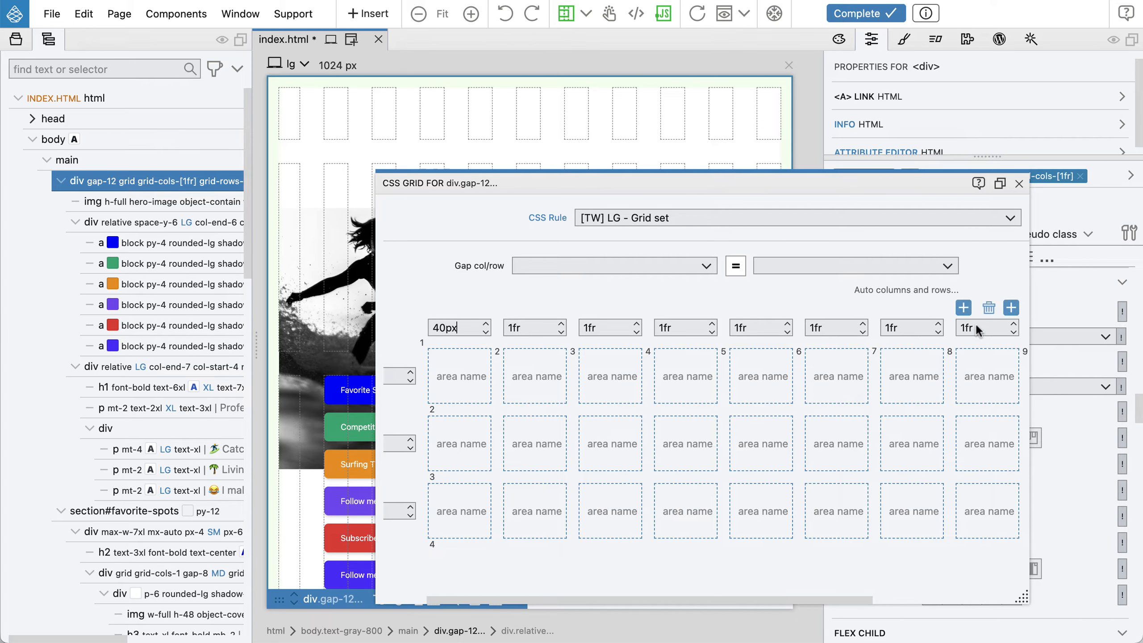
{"action": "left_click_drag", "start_coordinate": [843, 599], "coordinate": [1032, 585]}
{"action": "double_click", "coordinate": [955, 328]}
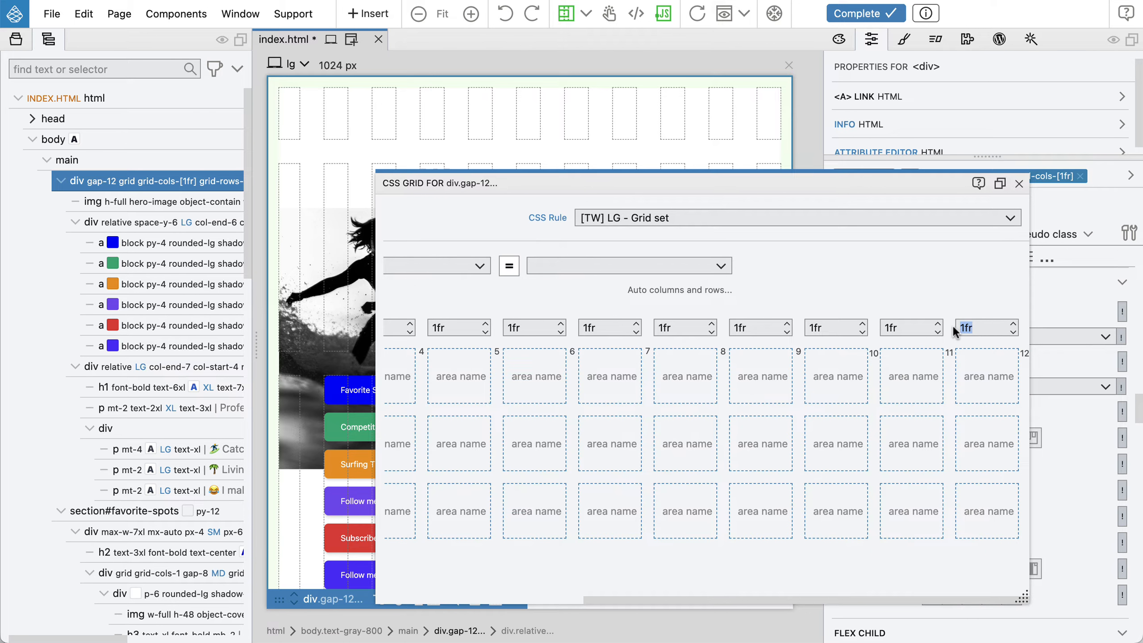
{"action": "type", "text": "40px"}
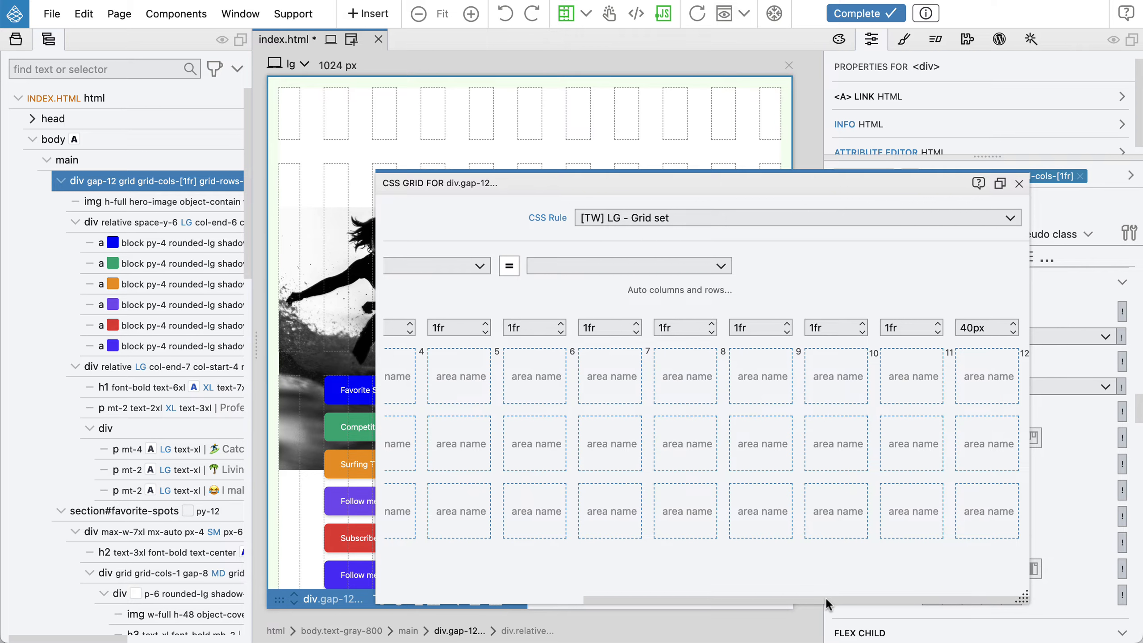
{"action": "left_click_drag", "start_coordinate": [825, 597], "coordinate": [581, 594]}
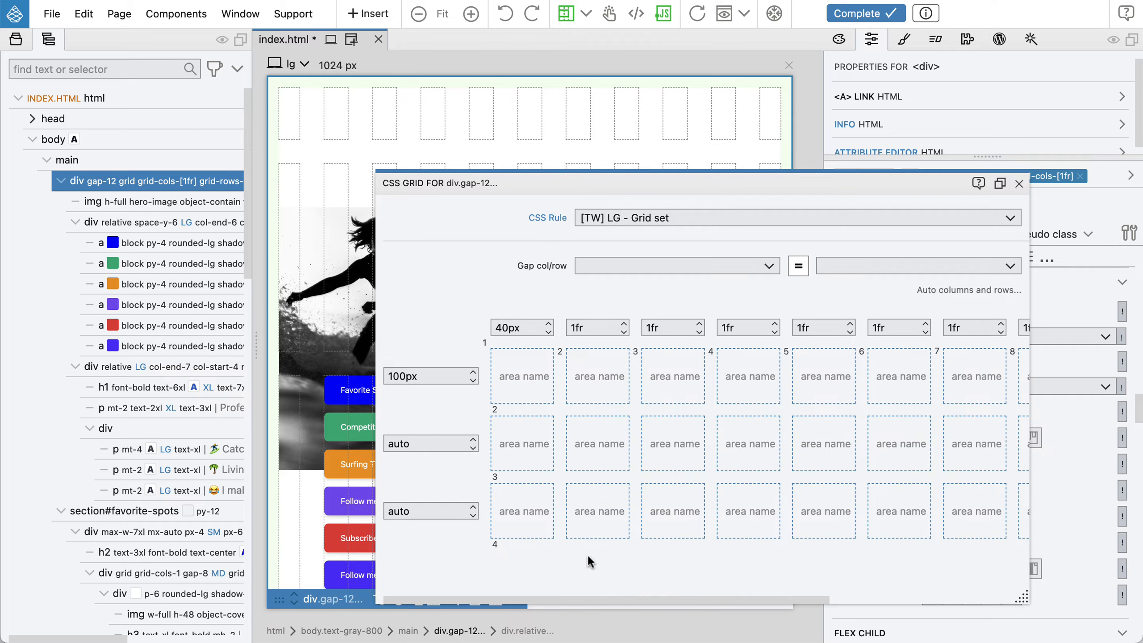
{"action": "left_click", "coordinate": [1020, 183]}
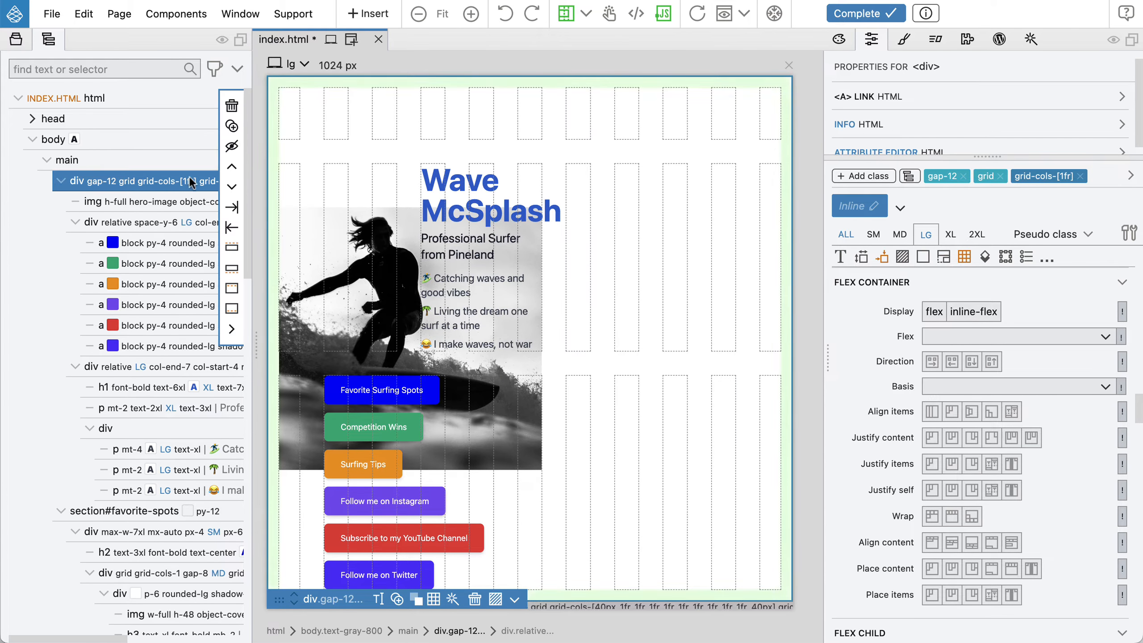
Set the hero image's object fit to cover at lg and stretch it across the full width of the grid
{"action": "left_click", "coordinate": [169, 202]}
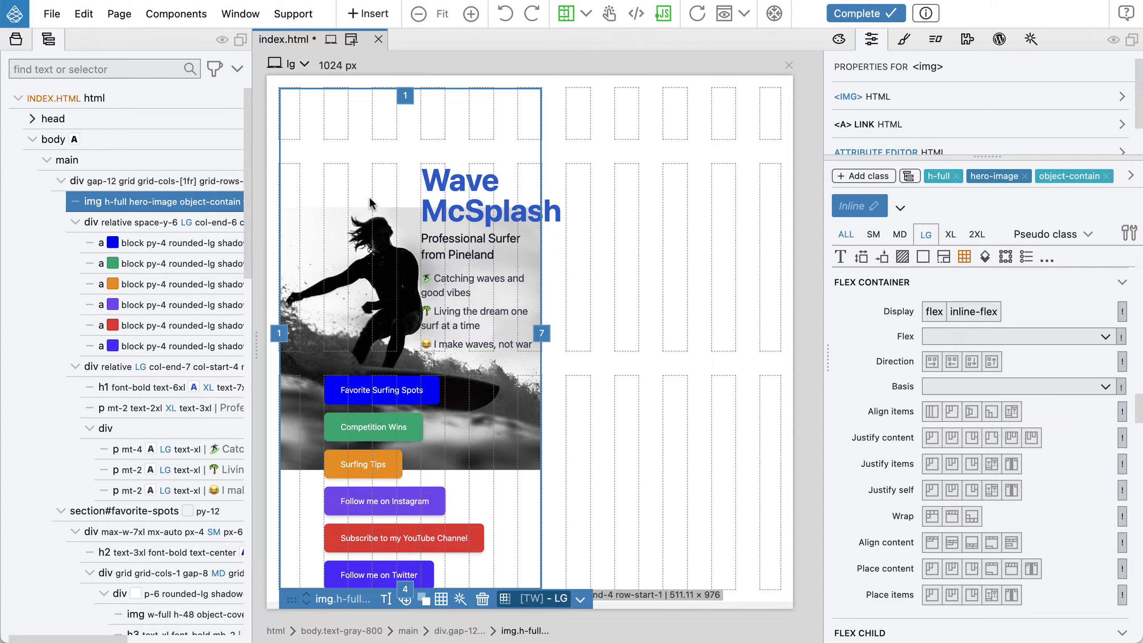
{"action": "mouse_move", "coordinate": [149, 204]}
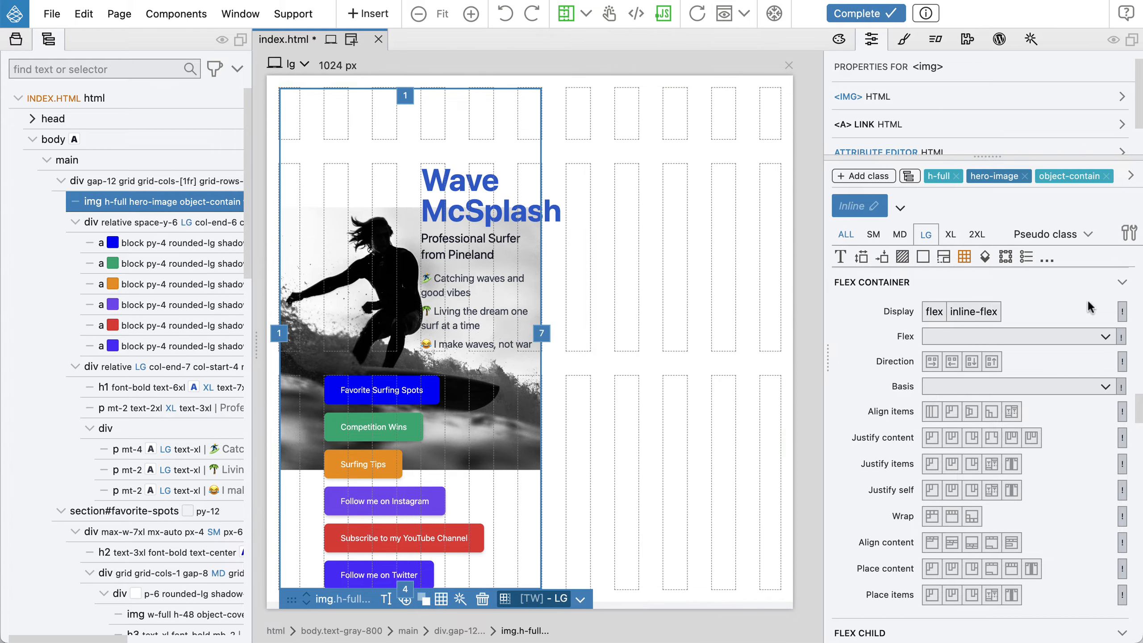
{"action": "scroll", "coordinate": [994, 413], "scroll_direction": "up", "scroll_amount": 15}
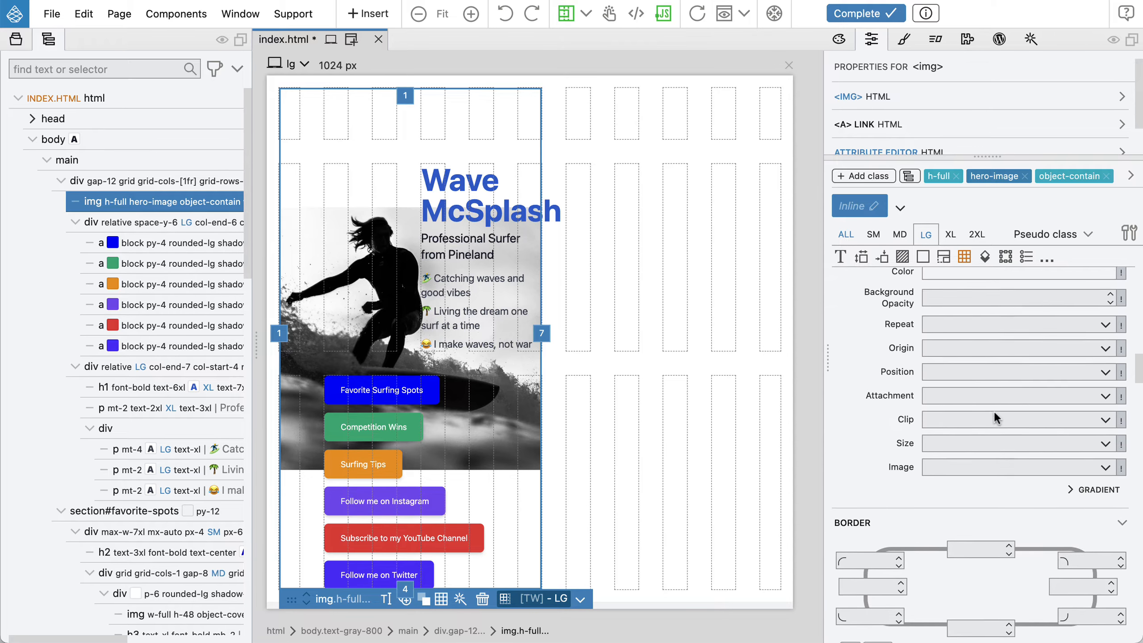
{"action": "scroll", "coordinate": [994, 418], "scroll_direction": "up", "scroll_amount": 6}
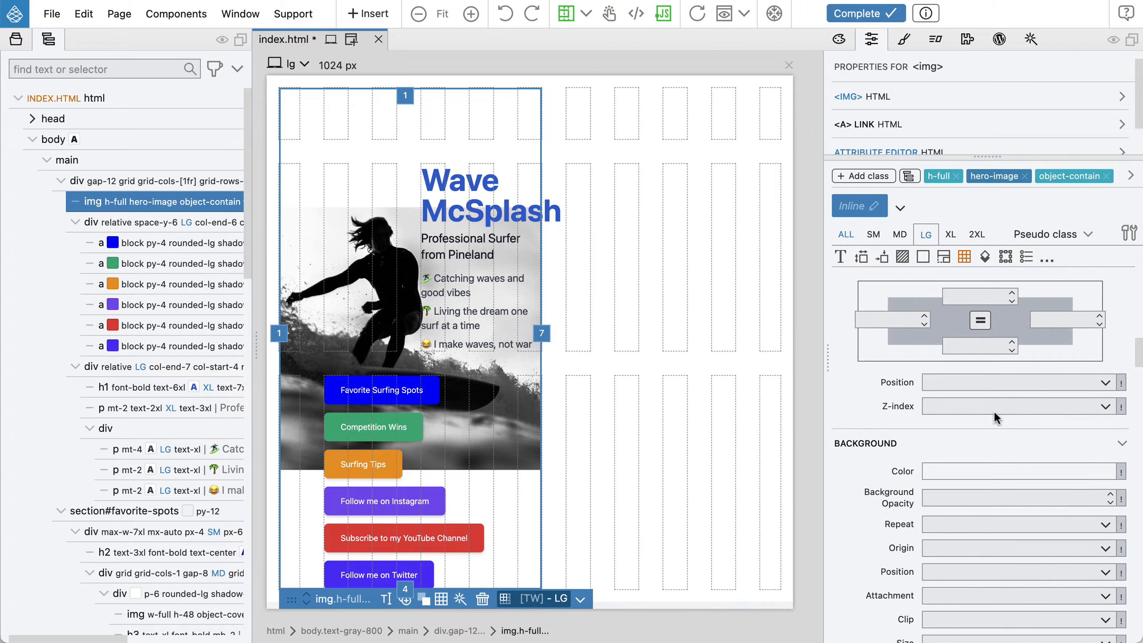
{"action": "scroll", "coordinate": [994, 414], "scroll_direction": "up", "scroll_amount": 10}
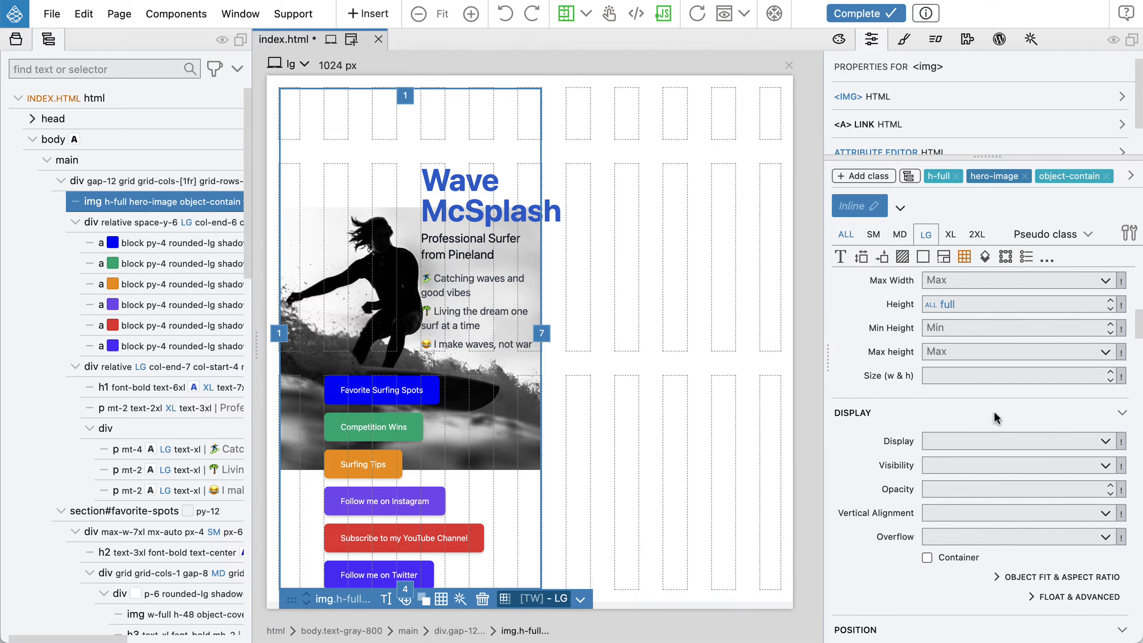
{"action": "scroll", "coordinate": [996, 418], "scroll_direction": "up", "scroll_amount": 10}
{"action": "scroll", "coordinate": [995, 418], "scroll_direction": "down", "scroll_amount": 9}
{"action": "scroll", "coordinate": [993, 411], "scroll_direction": "down", "scroll_amount": 3}
{"action": "left_click", "coordinate": [1052, 398]}
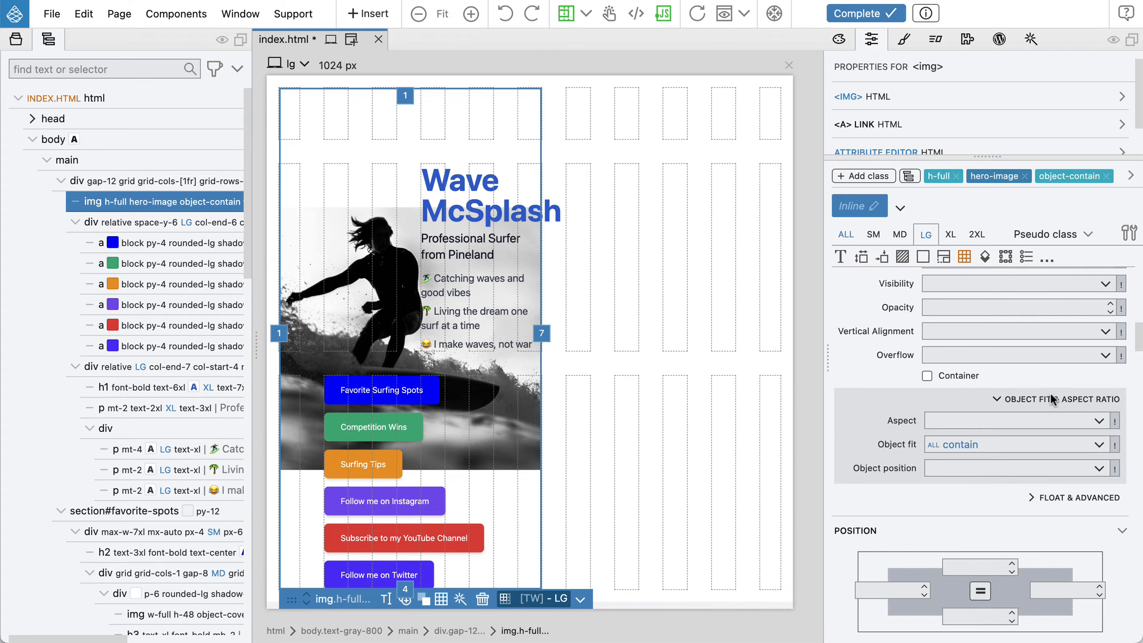
{"action": "left_click", "coordinate": [965, 445]}
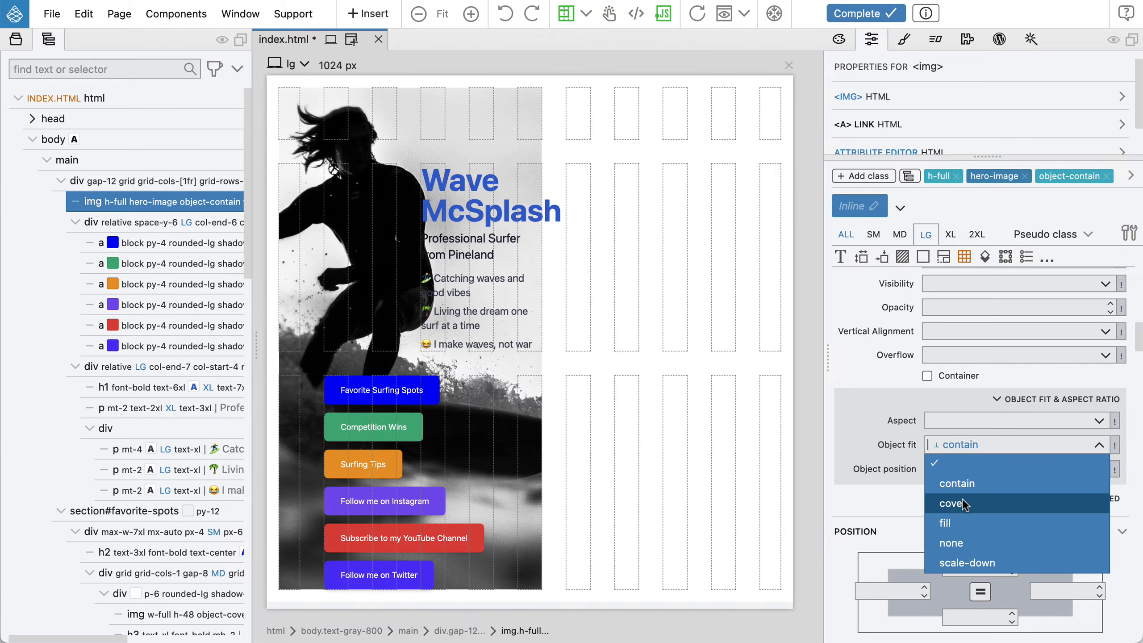
{"action": "left_click", "coordinate": [963, 499]}
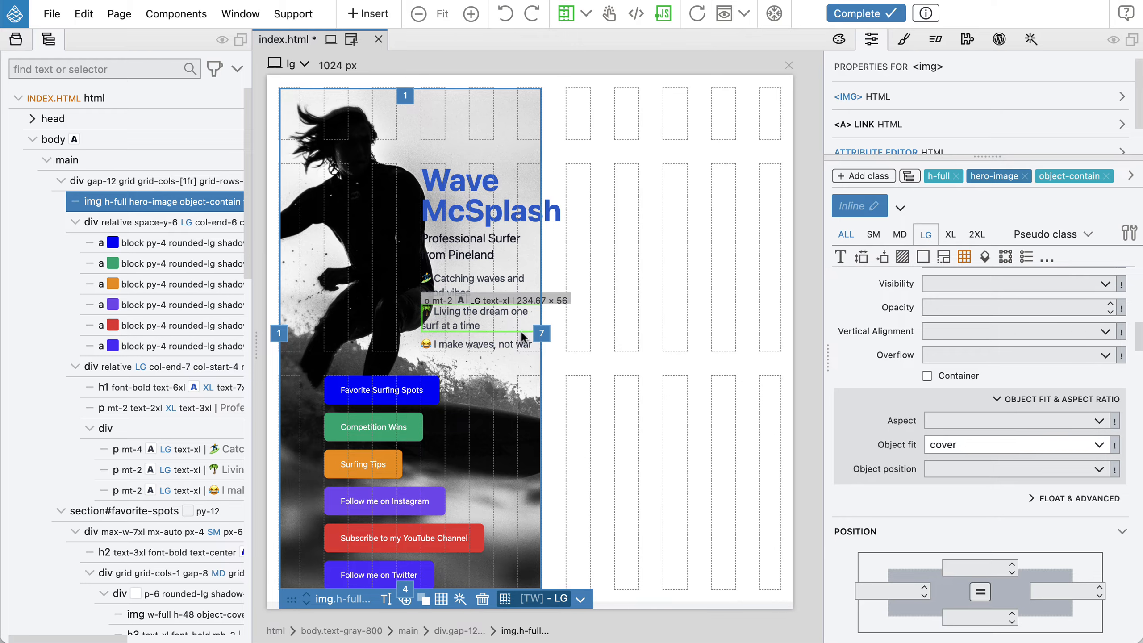
{"action": "left_click_drag", "start_coordinate": [539, 337], "coordinate": [782, 340]}
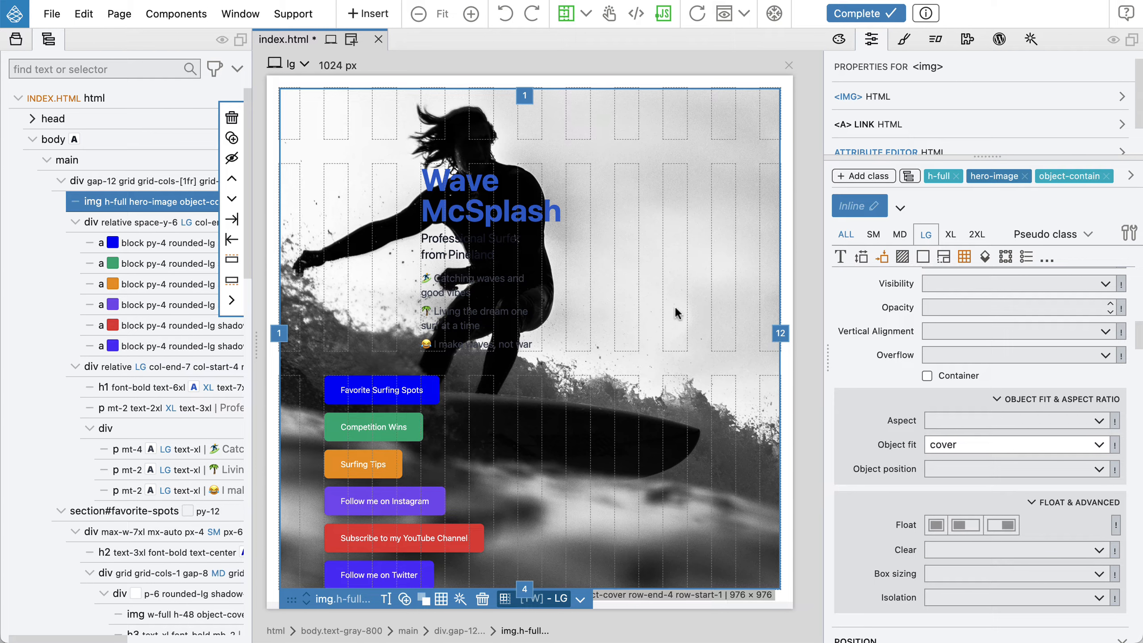
Resize the heading text div to end at grid line 11 and move it to start at line 7 at lg
{"action": "left_click", "coordinate": [143, 363]}
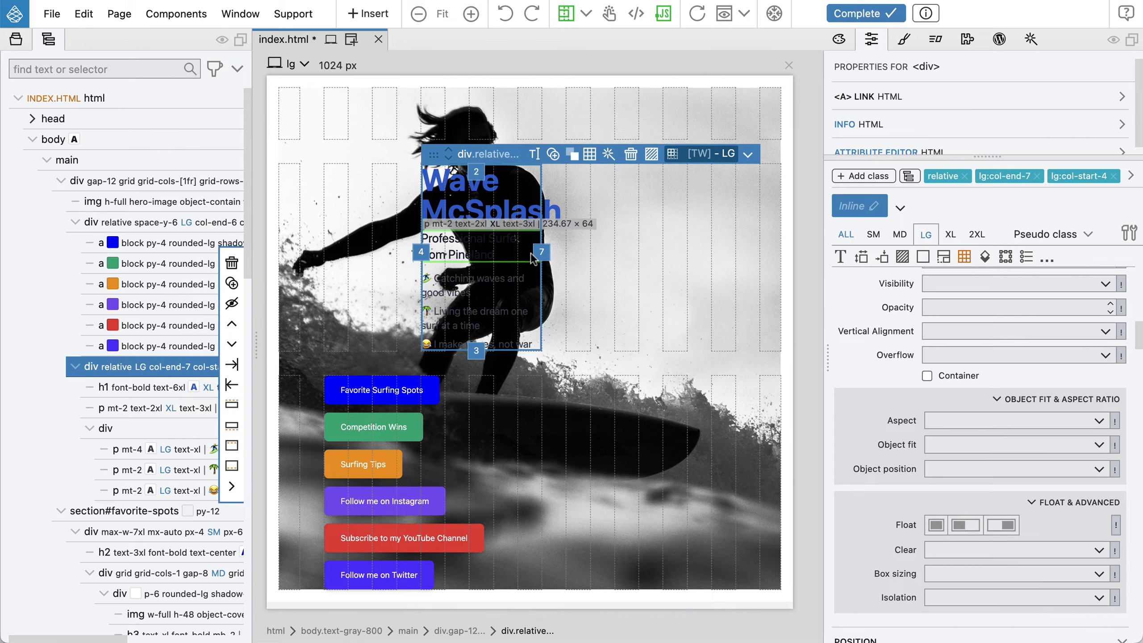
{"action": "left_click_drag", "start_coordinate": [541, 251], "coordinate": [755, 240]}
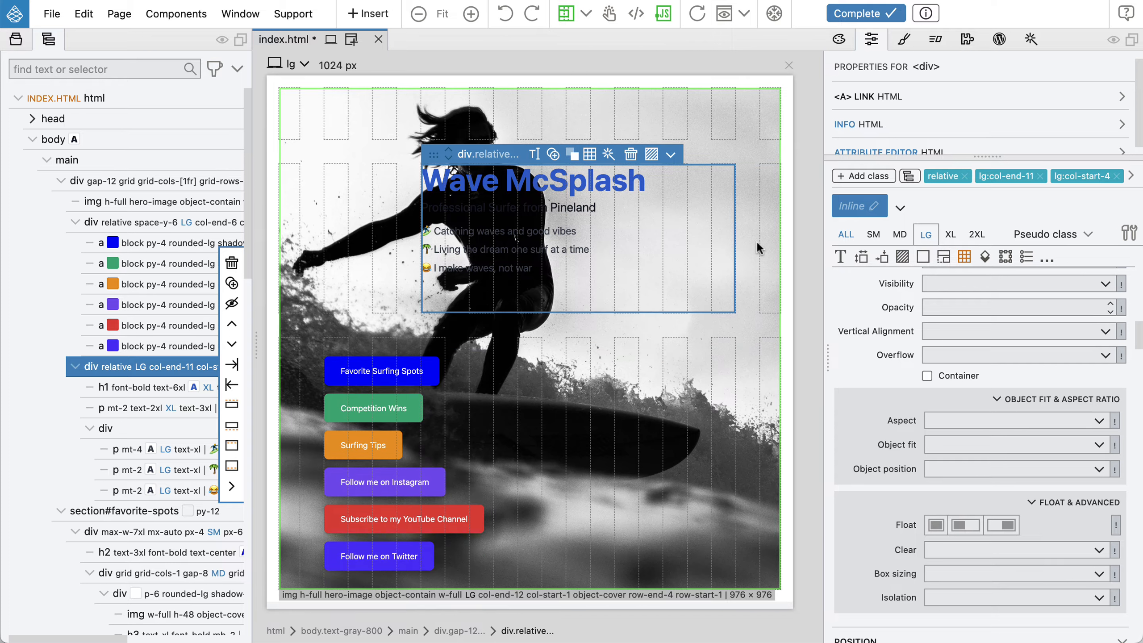
{"action": "left_click_drag", "start_coordinate": [414, 232], "coordinate": [591, 244]}
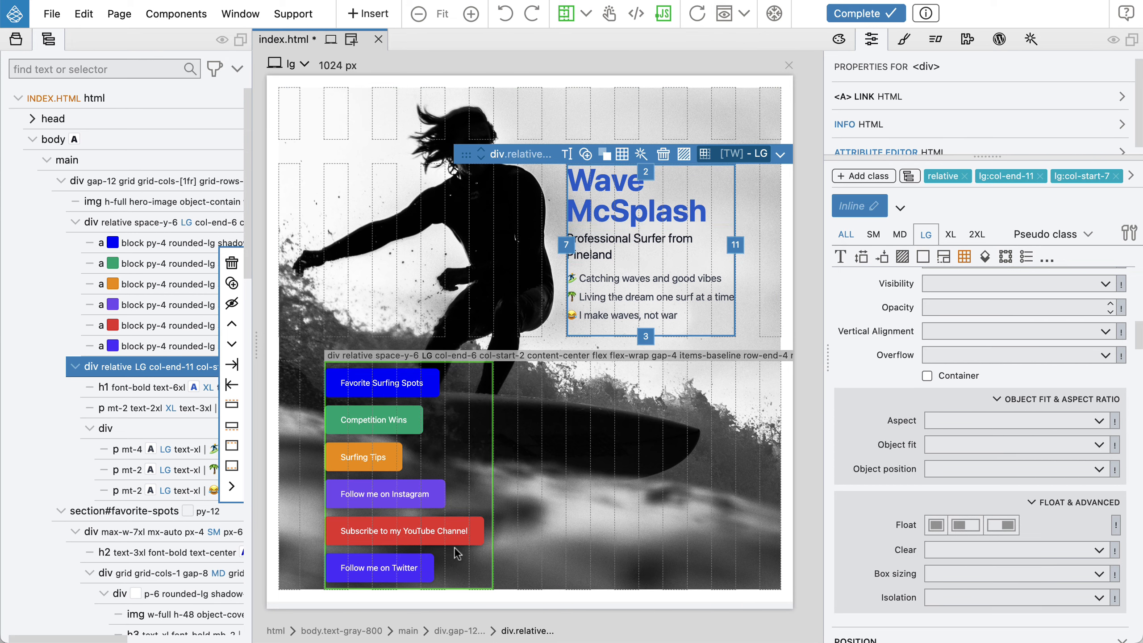
Extend the link list div to end at grid line 10 at lg
{"action": "left_click", "coordinate": [116, 221]}
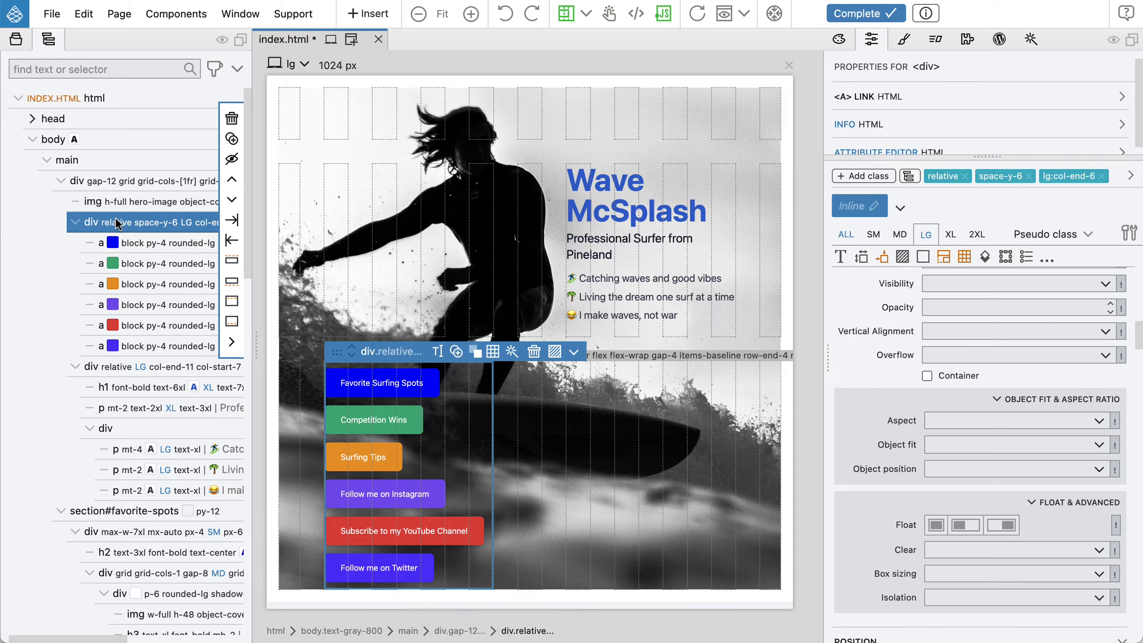
{"action": "left_click_drag", "start_coordinate": [497, 472], "coordinate": [704, 463]}
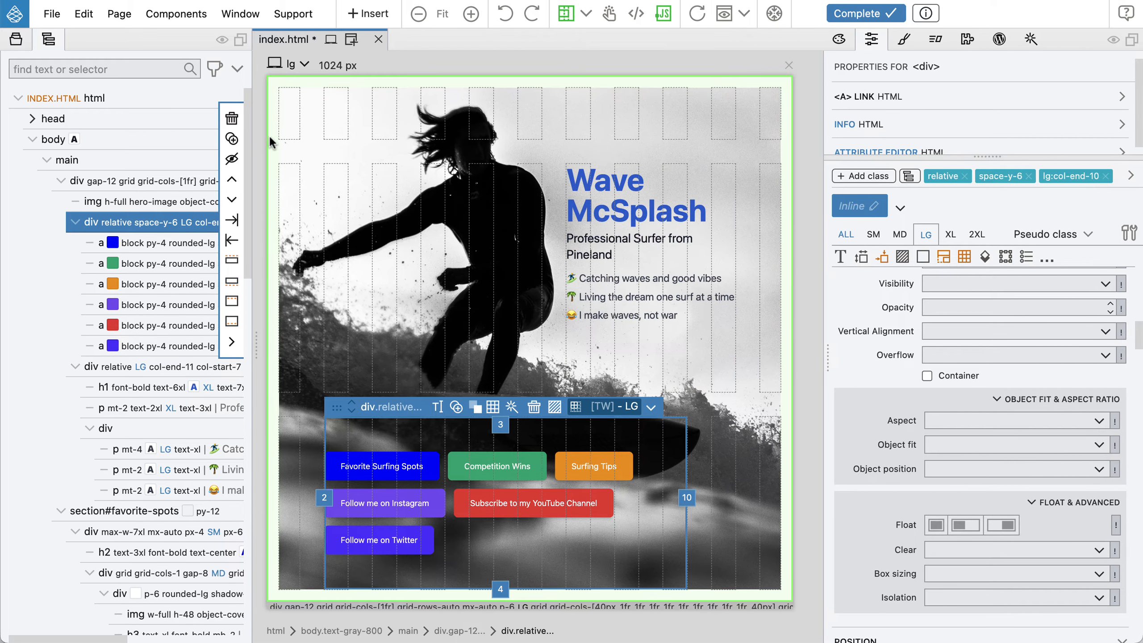
Set the main grid container's padding to 0 on all sides at the lg breakpoint
{"action": "left_click", "coordinate": [127, 182]}
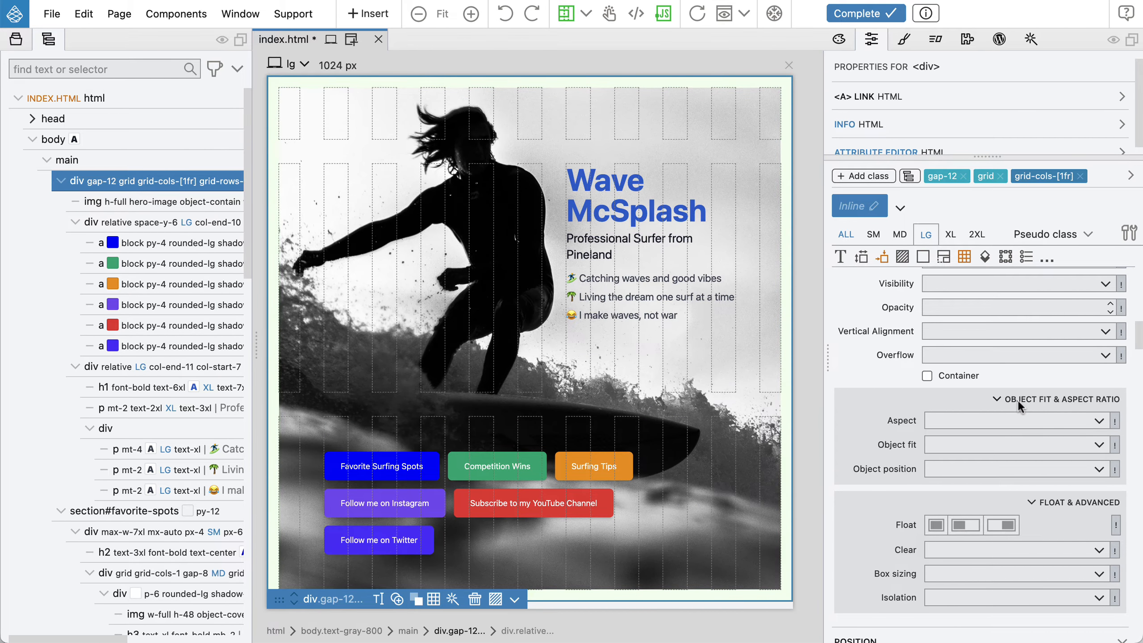
{"action": "scroll", "coordinate": [1019, 400], "scroll_direction": "up", "scroll_amount": 10}
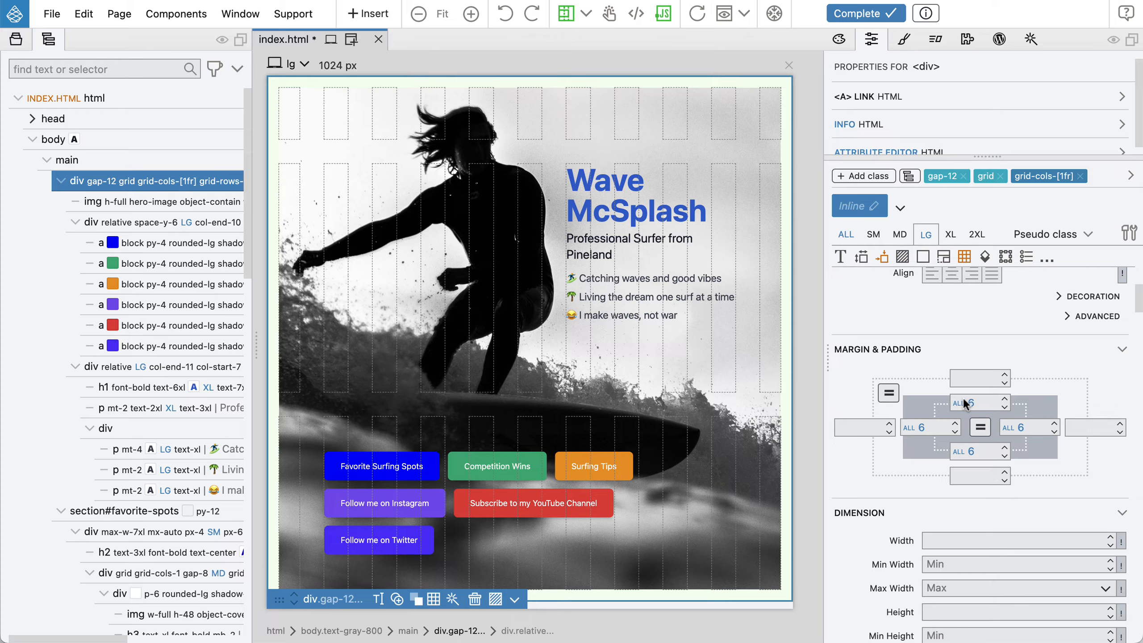
{"action": "left_click", "coordinate": [980, 402]}
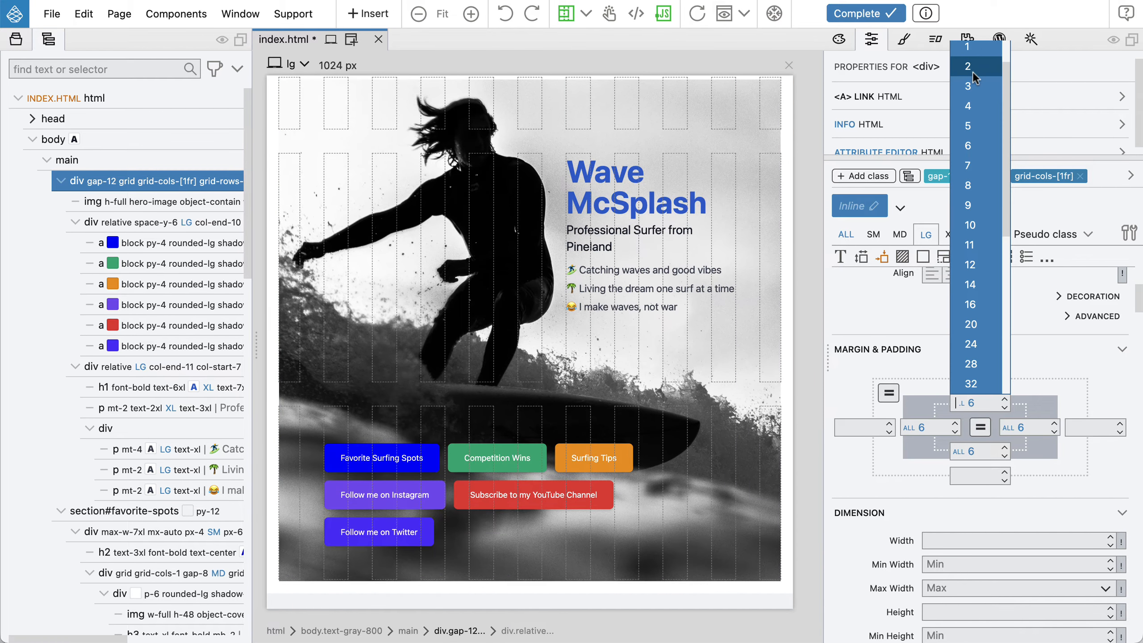
{"action": "left_click", "coordinate": [973, 71]}
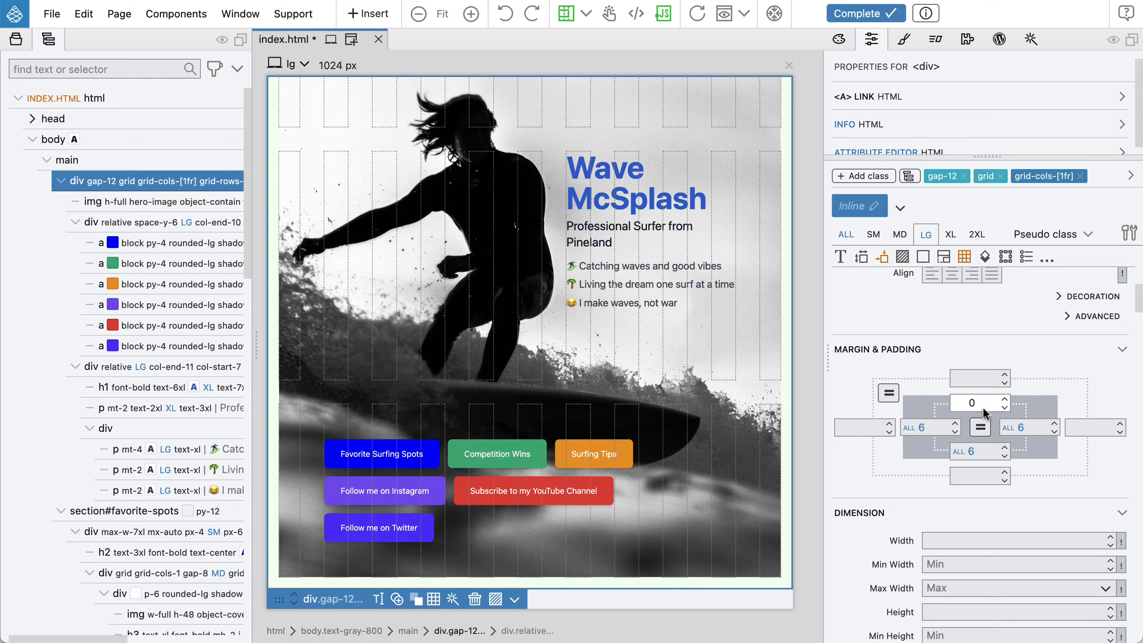
{"action": "left_click", "coordinate": [981, 427]}
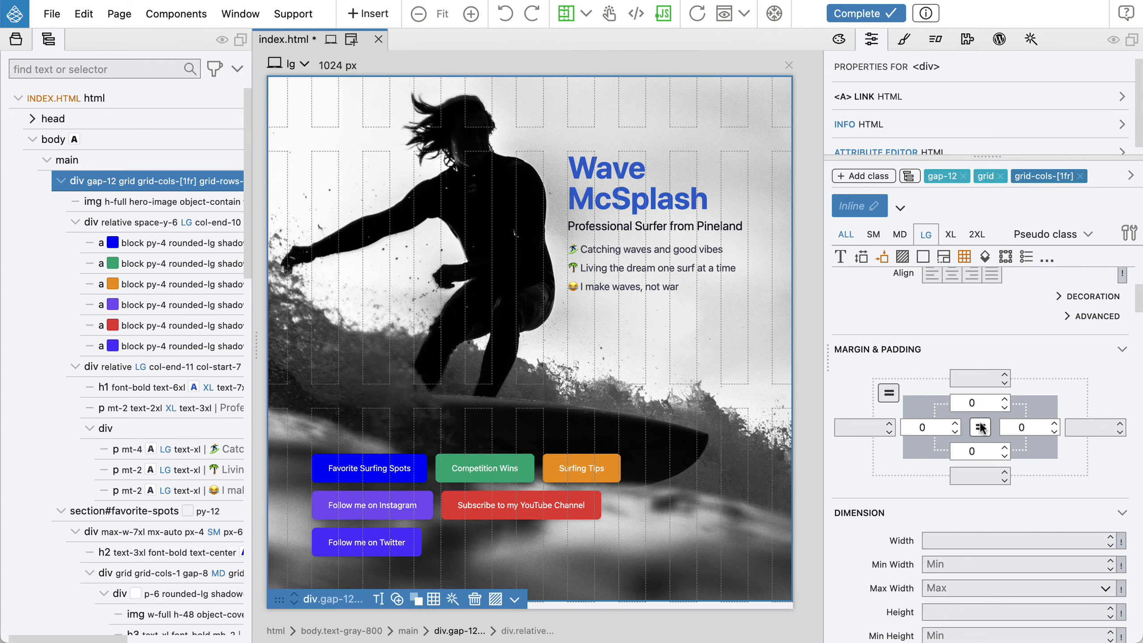
Switch the preview to the 2xl width and set the link list div's gap to 6 at the 2XL breakpoint
{"action": "left_click", "coordinate": [288, 67]}
{"action": "left_click", "coordinate": [292, 202]}
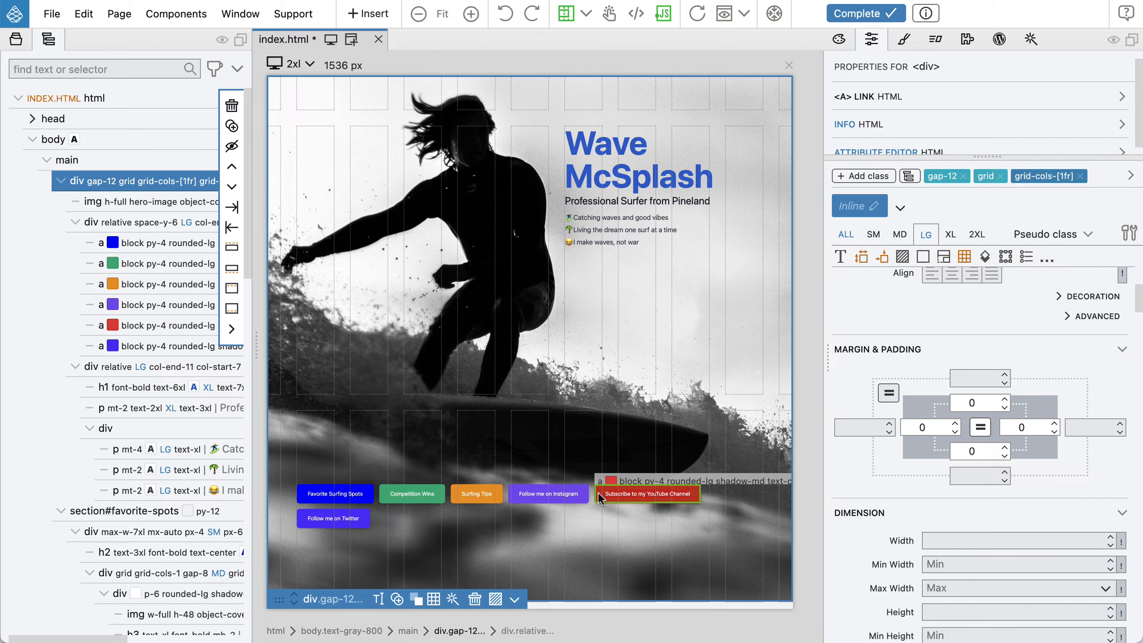
{"action": "left_click", "coordinate": [139, 222]}
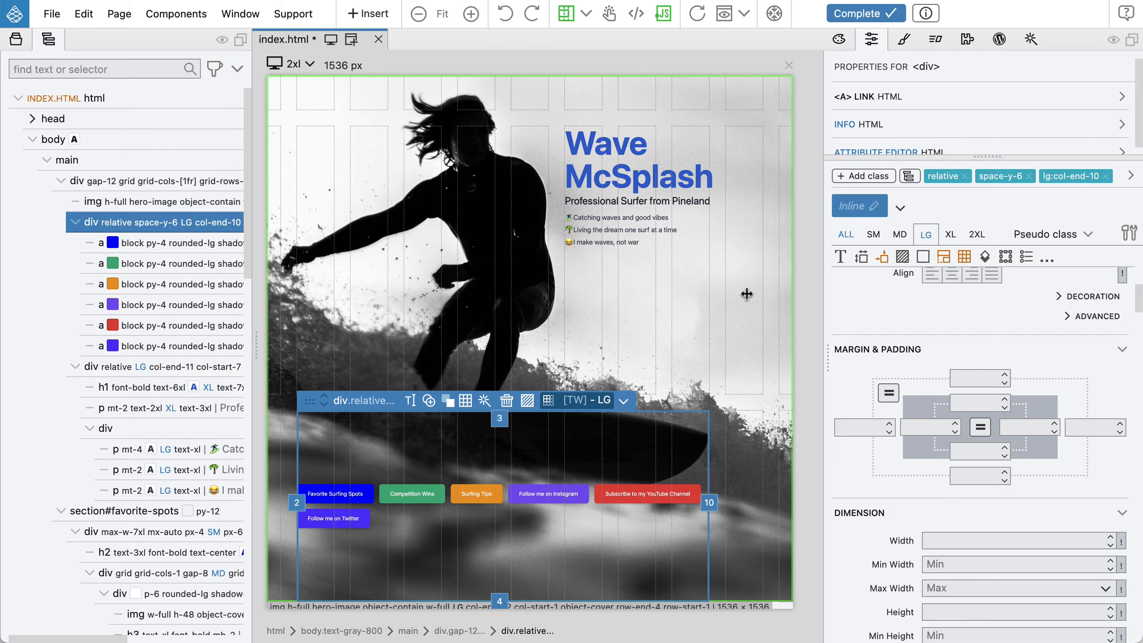
{"action": "left_click", "coordinate": [974, 239]}
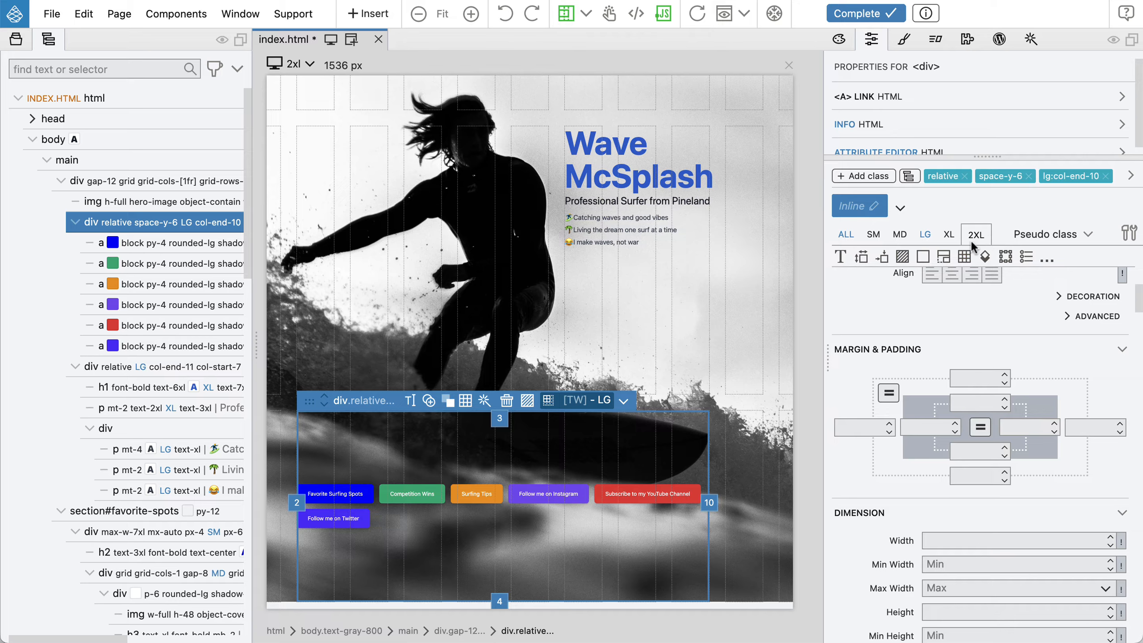
{"action": "left_click", "coordinate": [944, 256]}
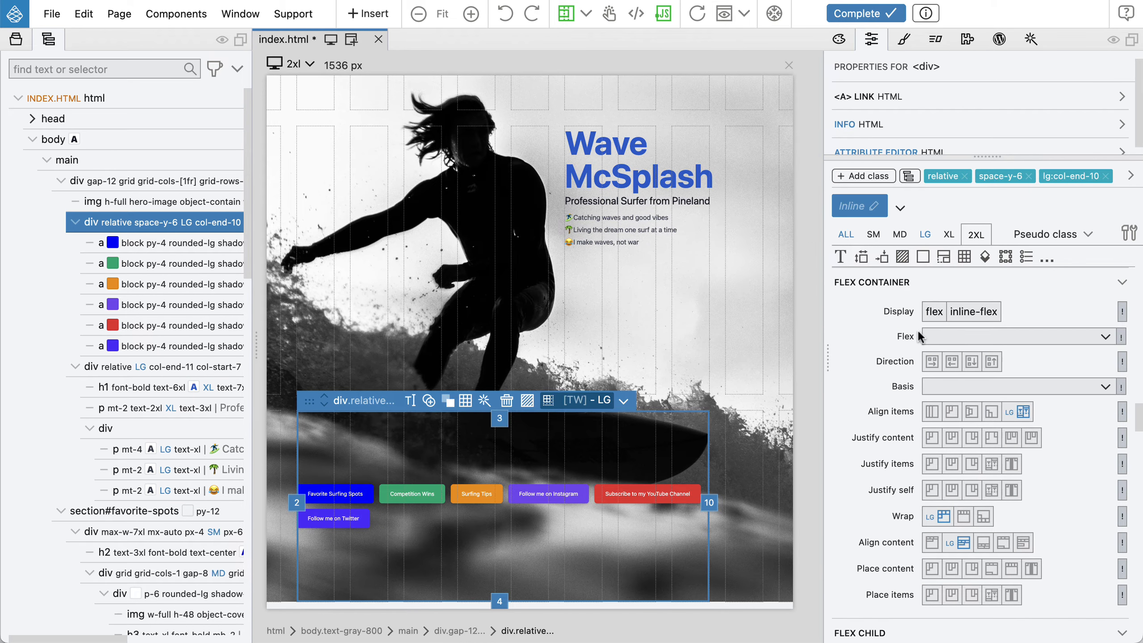
{"action": "scroll", "coordinate": [917, 332], "scroll_direction": "down", "scroll_amount": 10}
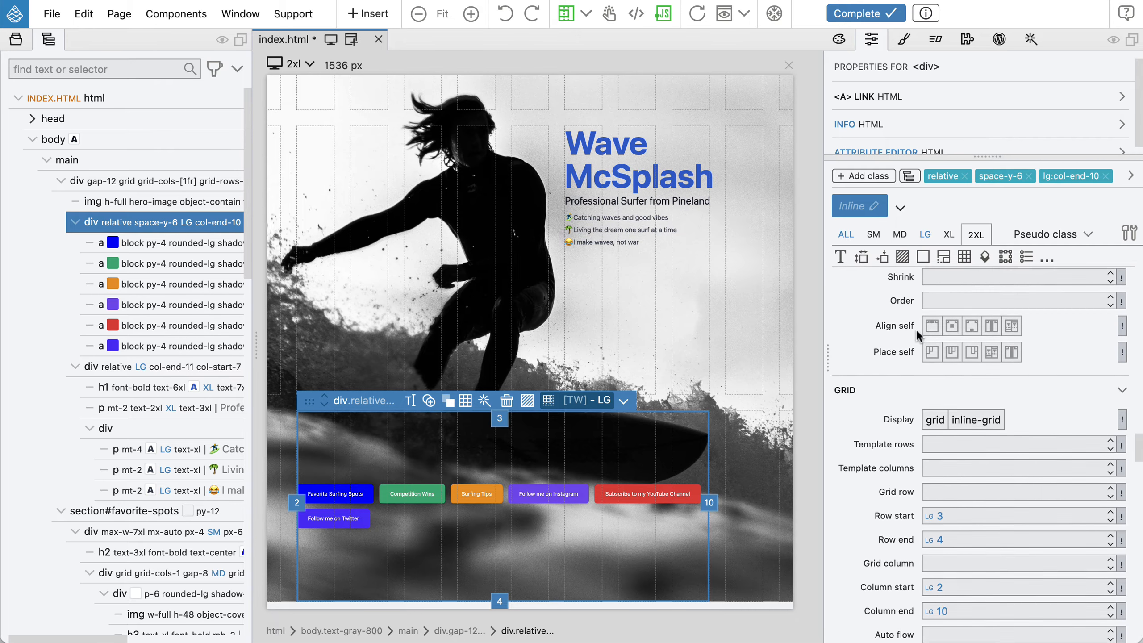
{"action": "scroll", "coordinate": [917, 328], "scroll_direction": "down", "scroll_amount": 5}
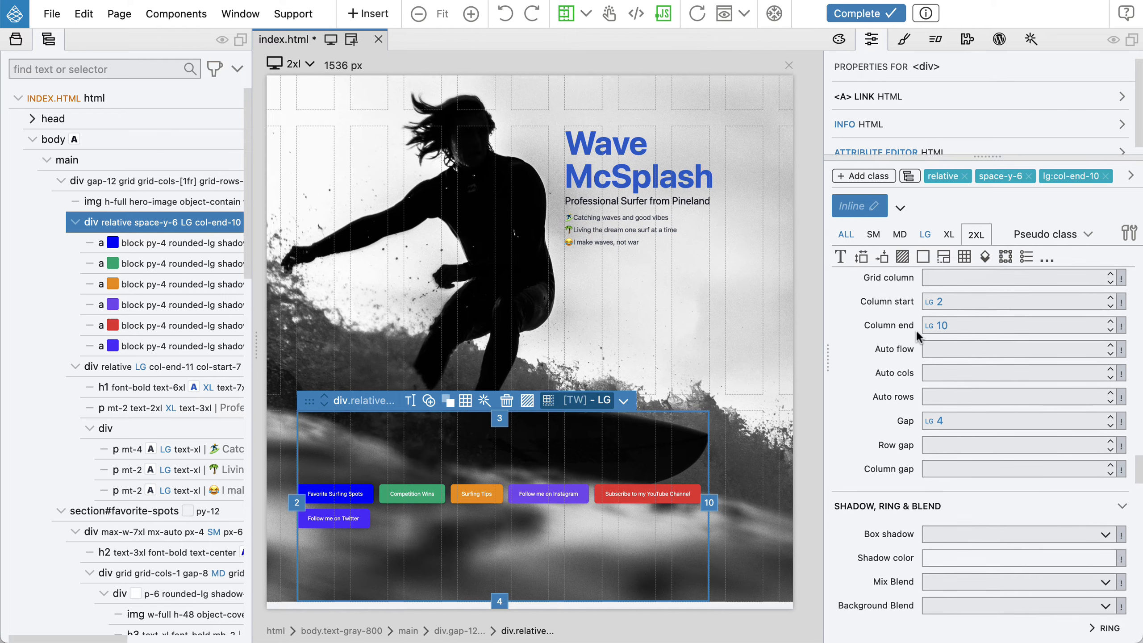
{"action": "left_click", "coordinate": [946, 415]}
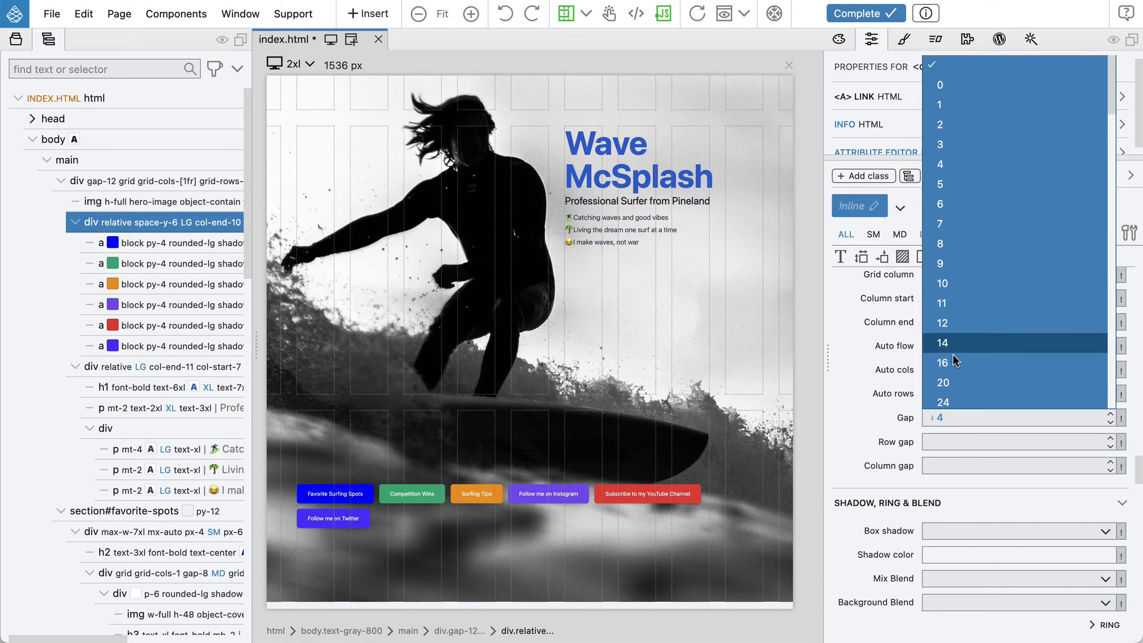
{"action": "left_click", "coordinate": [965, 204]}
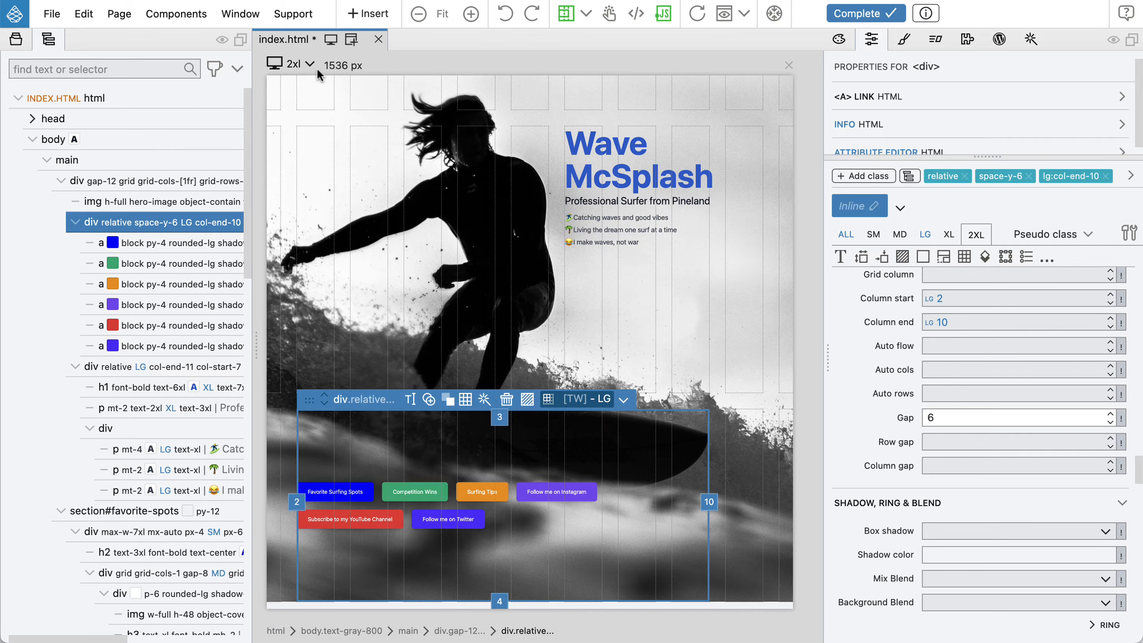
Preview the page at the lg and then the ALL (480 px) widths, scrolling through the mobile layout
{"action": "left_click", "coordinate": [284, 63]}
{"action": "left_click", "coordinate": [293, 161]}
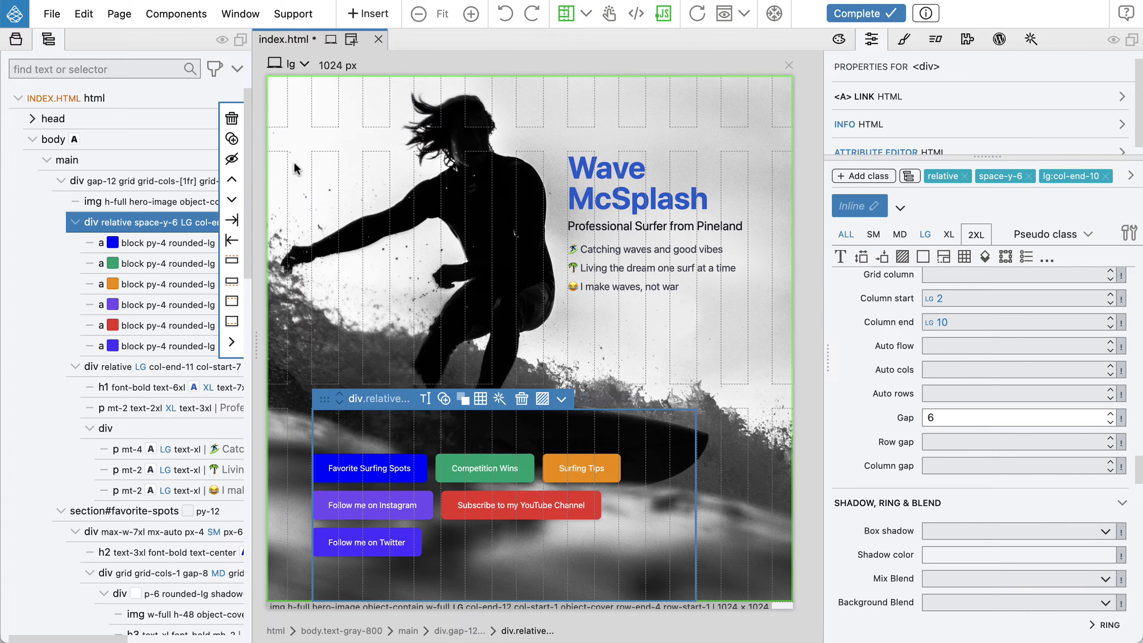
{"action": "left_click", "coordinate": [276, 64]}
{"action": "left_click", "coordinate": [297, 106]}
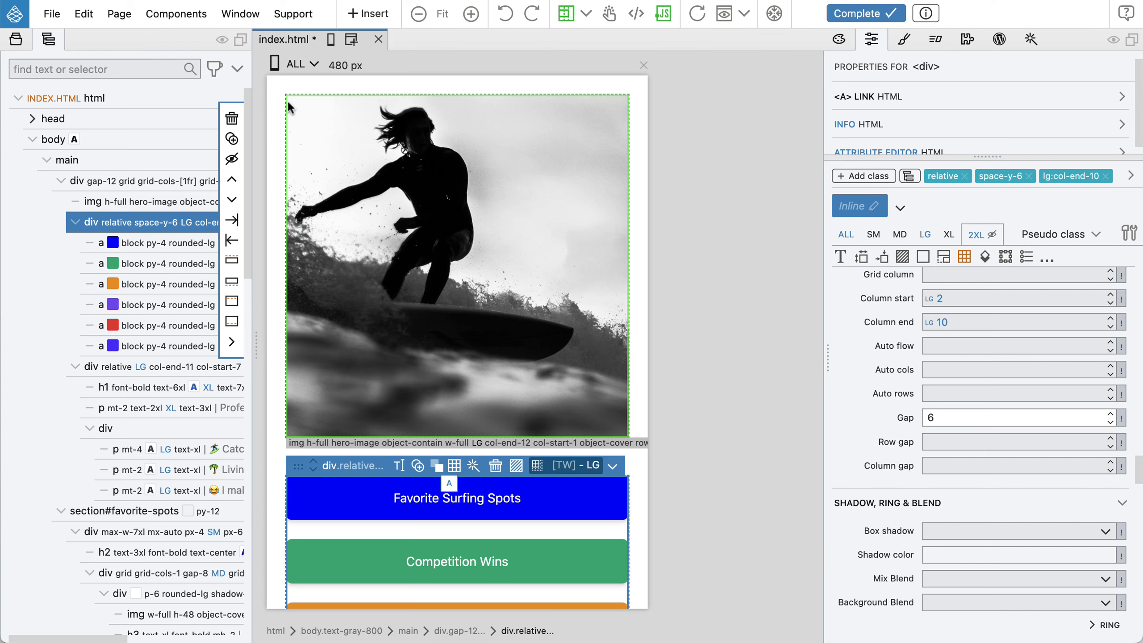
{"action": "scroll", "coordinate": [494, 262], "scroll_direction": "down", "scroll_amount": 2}
{"action": "scroll", "coordinate": [493, 263], "scroll_direction": "down", "scroll_amount": 8}
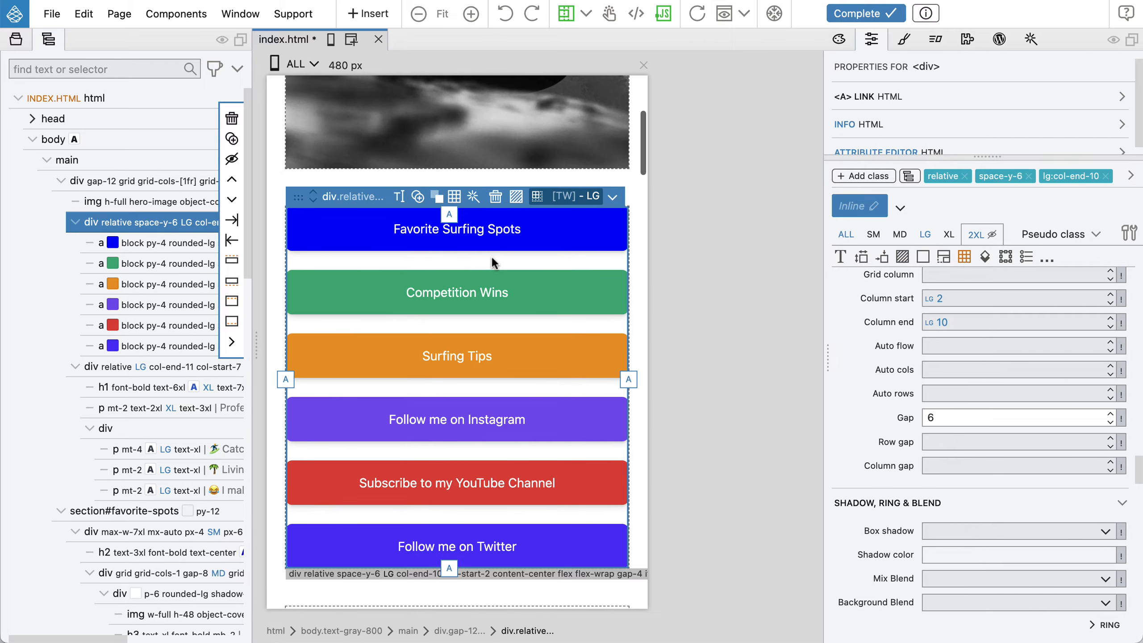
{"action": "scroll", "coordinate": [494, 263], "scroll_direction": "down", "scroll_amount": 4}
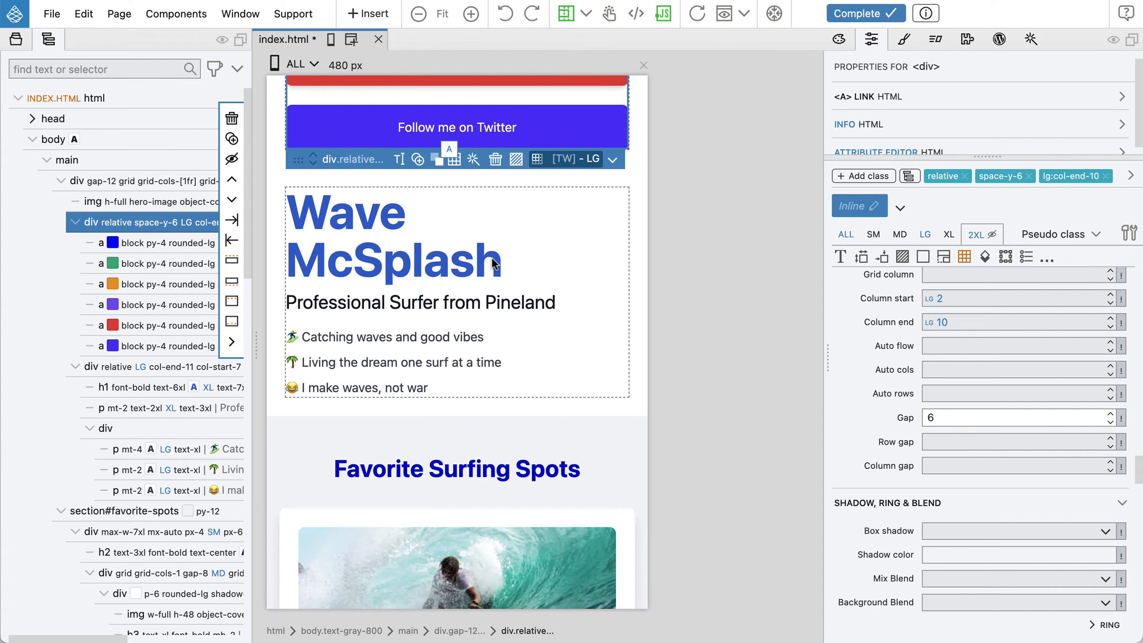
Move the heading text div above the link list div in the page structure
{"action": "left_click", "coordinate": [99, 361]}
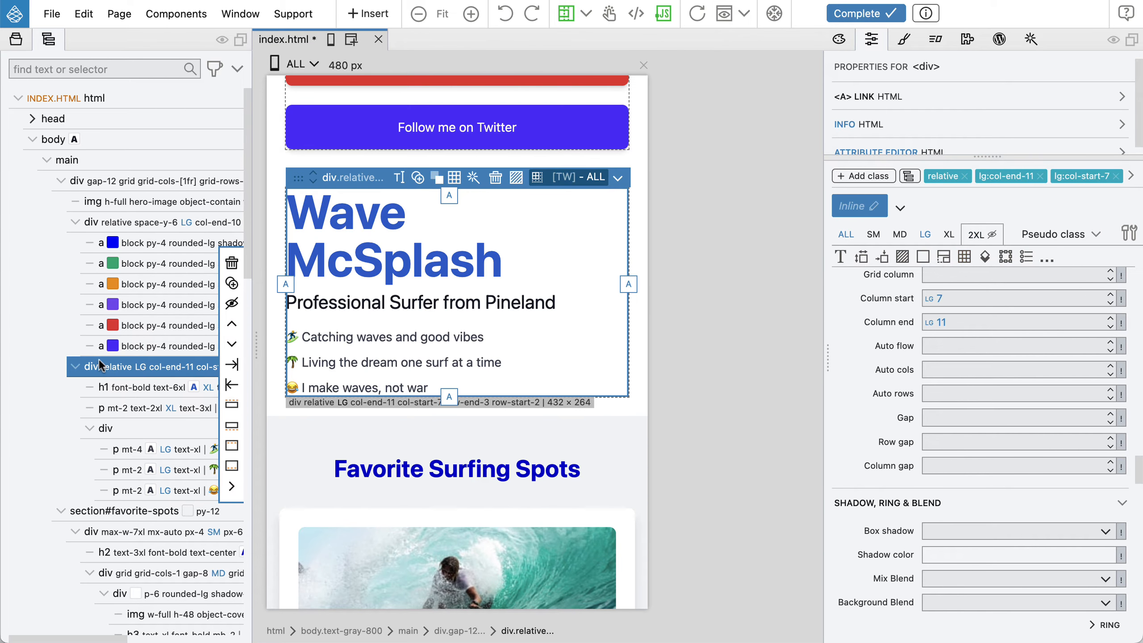
{"action": "left_click_drag", "start_coordinate": [102, 368], "coordinate": [102, 224]}
{"action": "scroll", "coordinate": [446, 350], "scroll_direction": "up", "scroll_amount": 15}
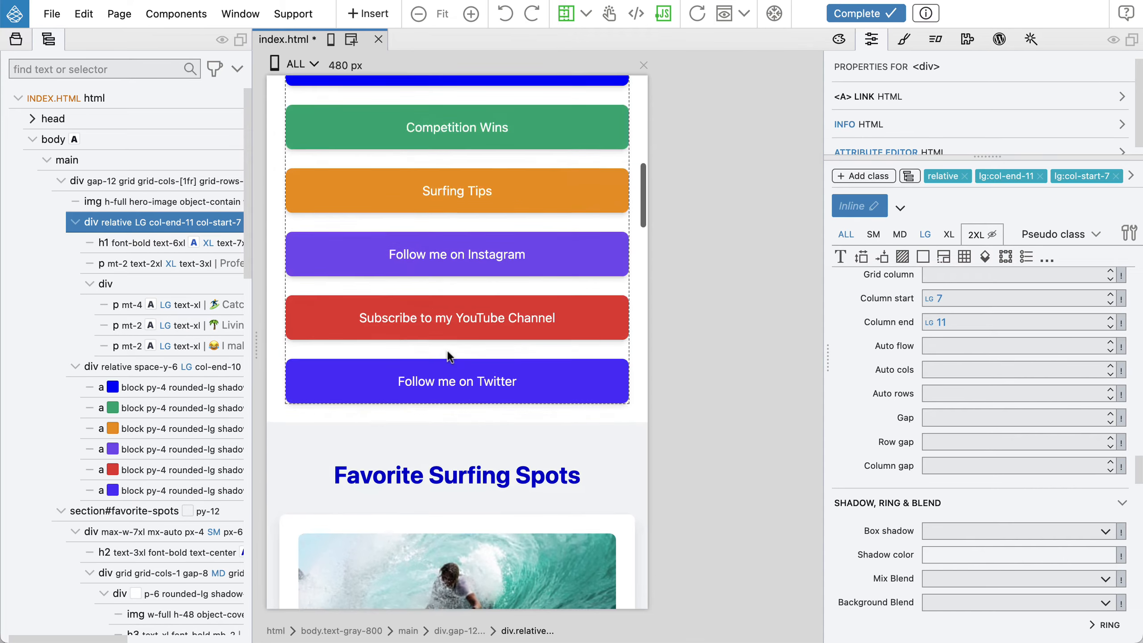
{"action": "scroll", "coordinate": [446, 351], "scroll_direction": "up", "scroll_amount": 10}
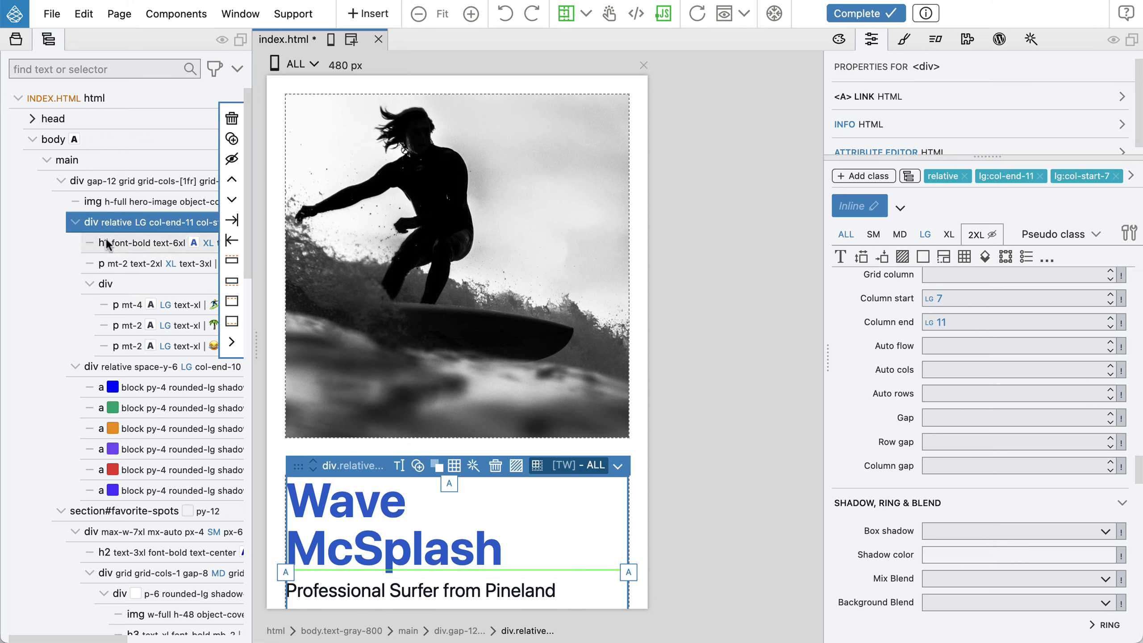
Switch the preview to lg and open the CSS Grid editor for the main grid container
{"action": "left_click", "coordinate": [298, 64]}
{"action": "left_click", "coordinate": [321, 160]}
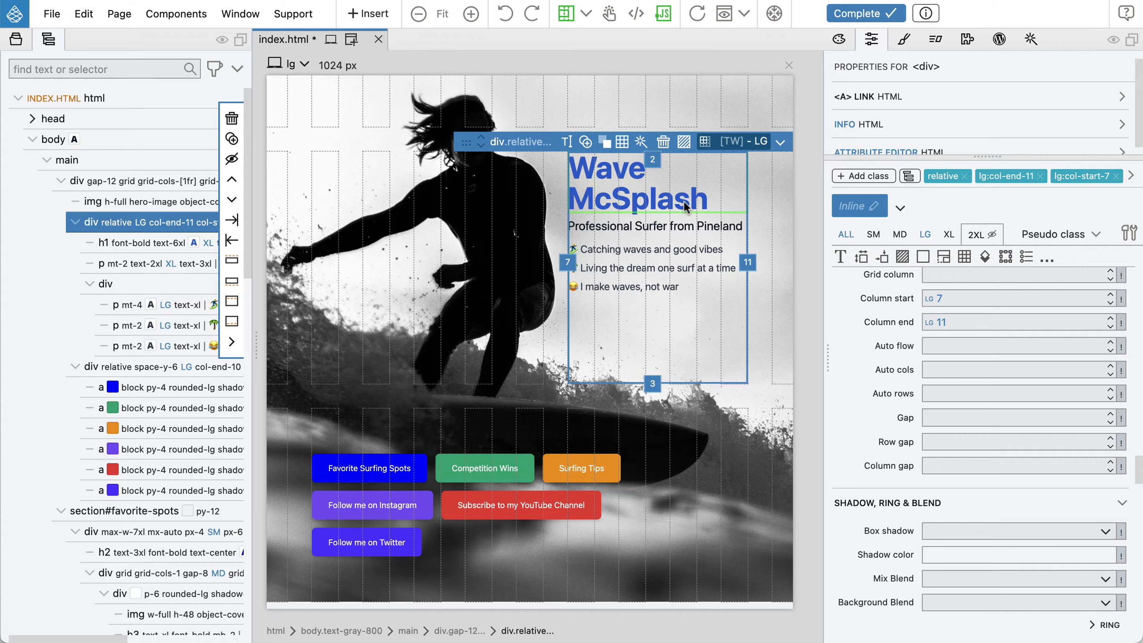
{"action": "left_click", "coordinate": [175, 181]}
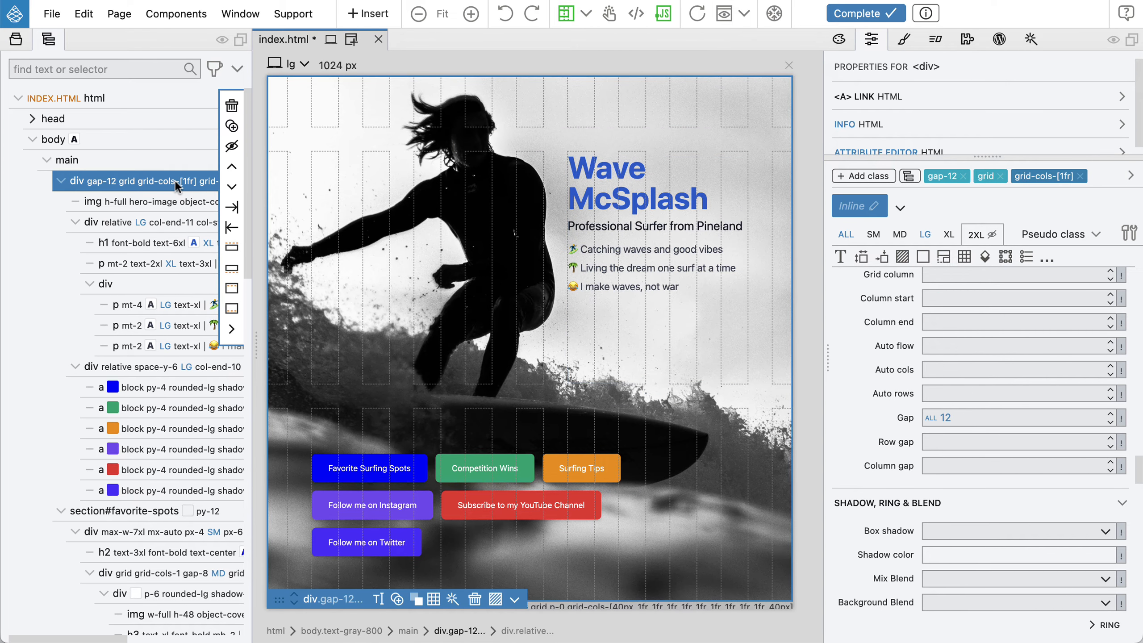
{"action": "left_click", "coordinate": [433, 598]}
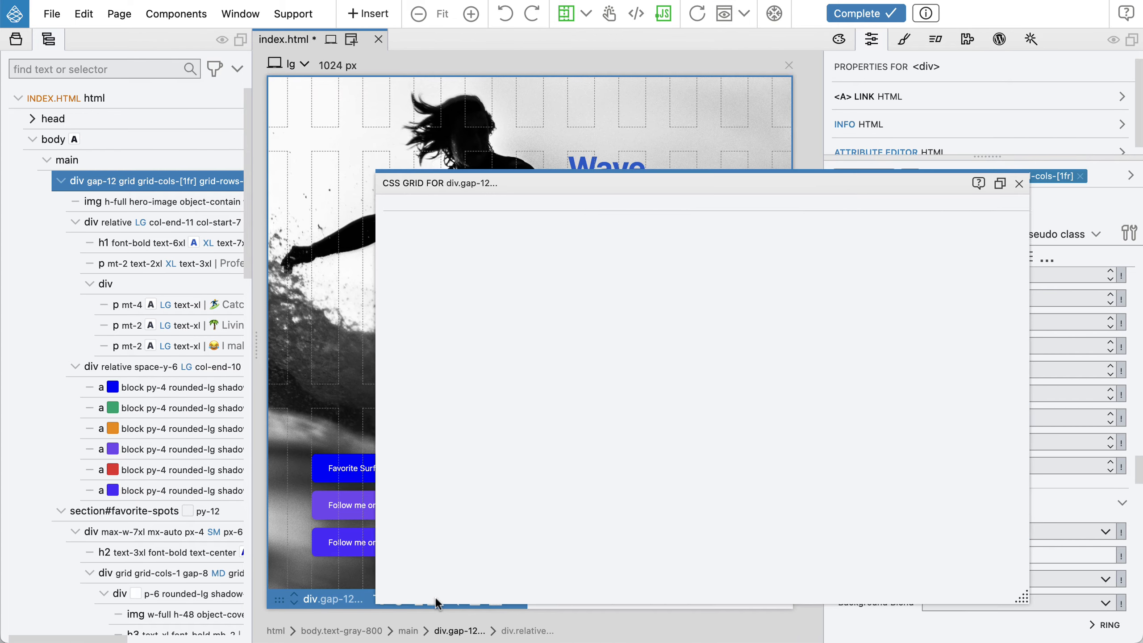
{"action": "left_click_drag", "start_coordinate": [716, 182], "coordinate": [783, 332]}
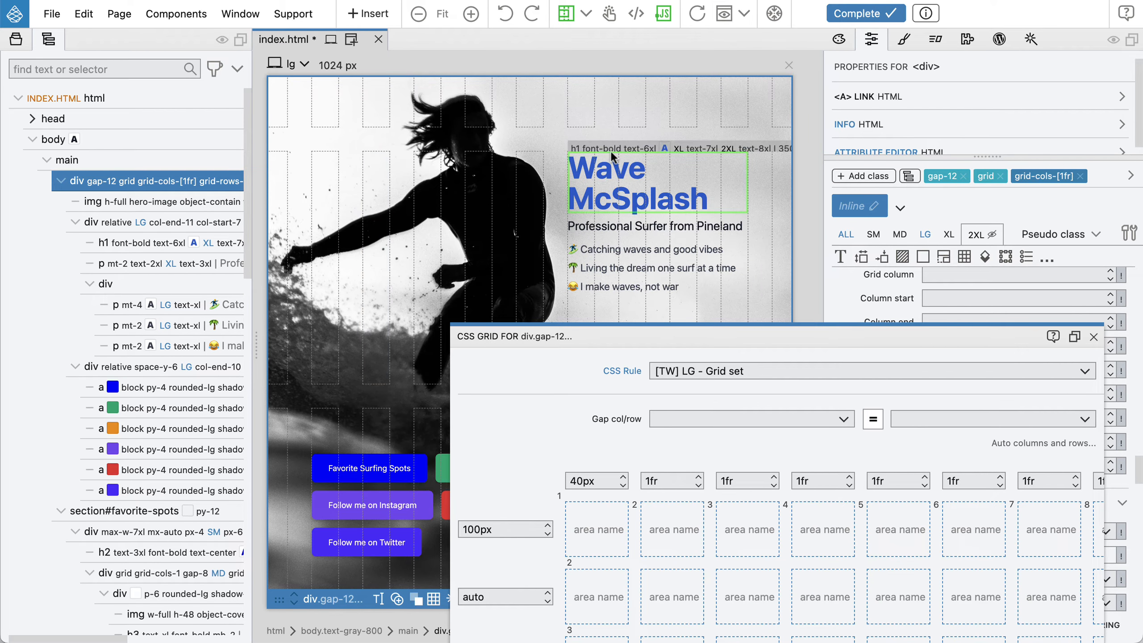
{"action": "left_click_drag", "start_coordinate": [816, 341], "coordinate": [696, 233]}
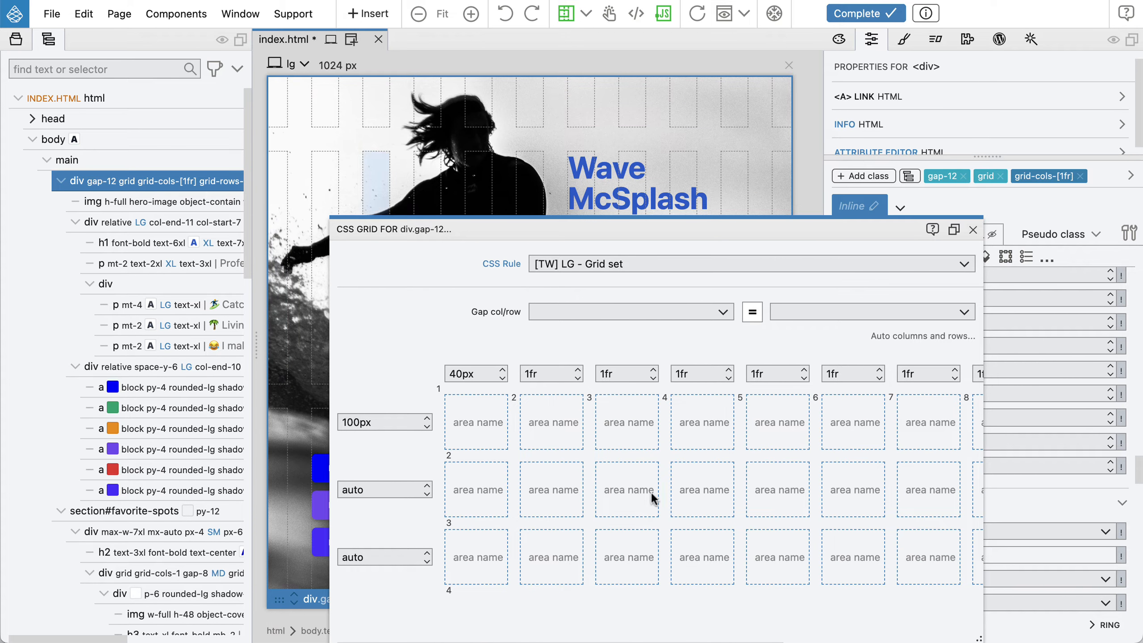
{"action": "scroll", "coordinate": [813, 504], "scroll_direction": "right", "scroll_amount": 5}
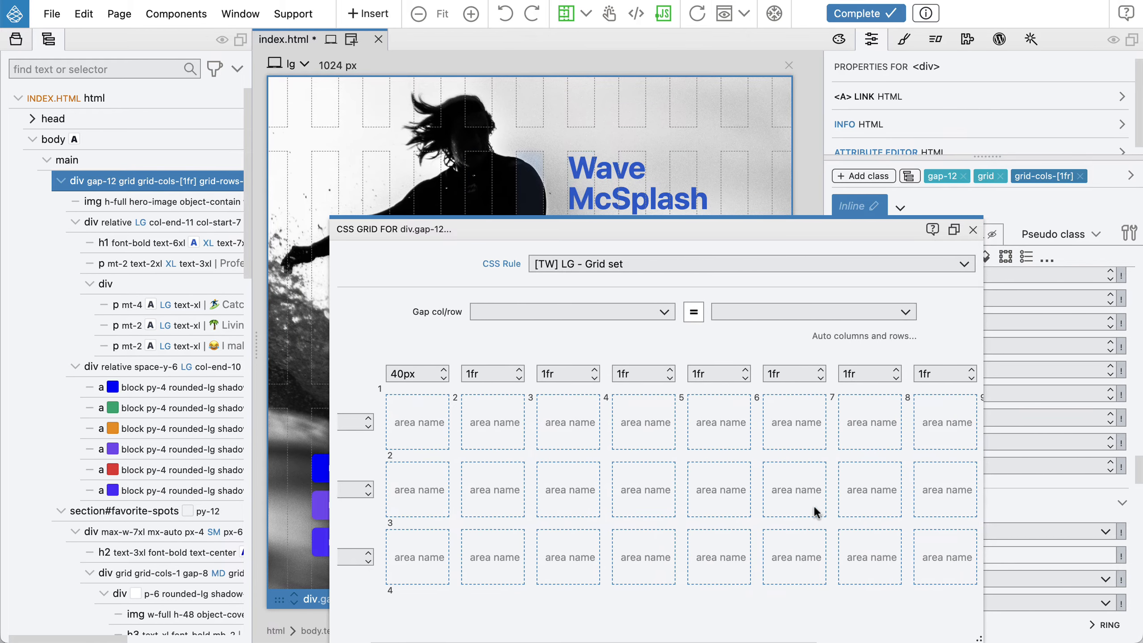
{"action": "scroll", "coordinate": [816, 505], "scroll_direction": "right", "scroll_amount": 2}
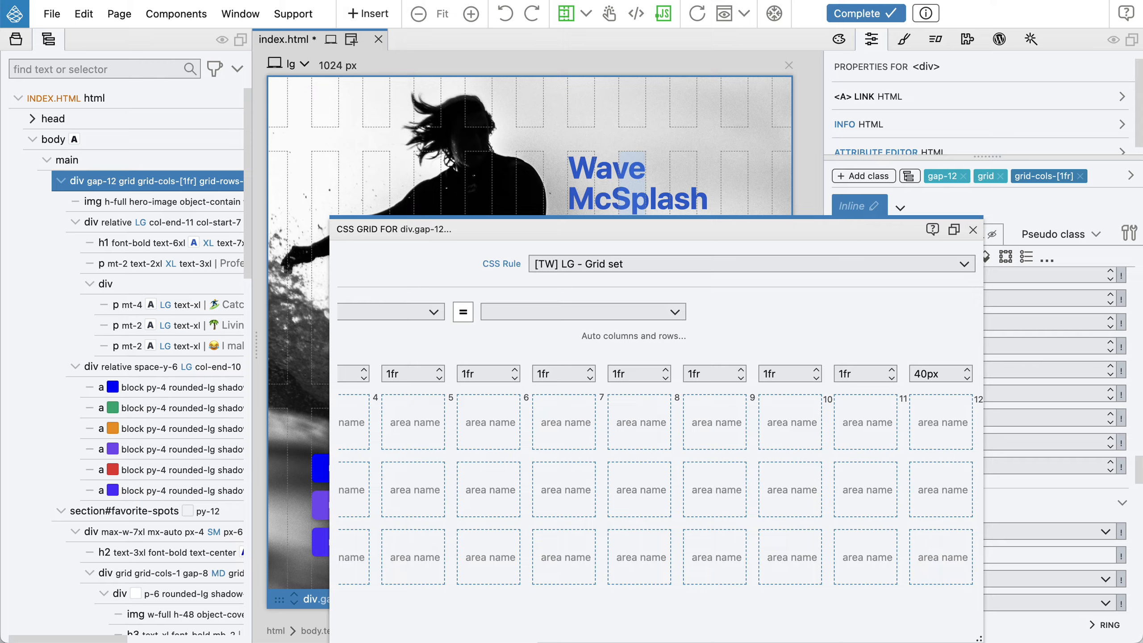
Define a grid area named bio in row 2 spanning from grid line 8 to line 11
{"action": "type", "text": "bio"}
{"action": "key", "text": "Return"}
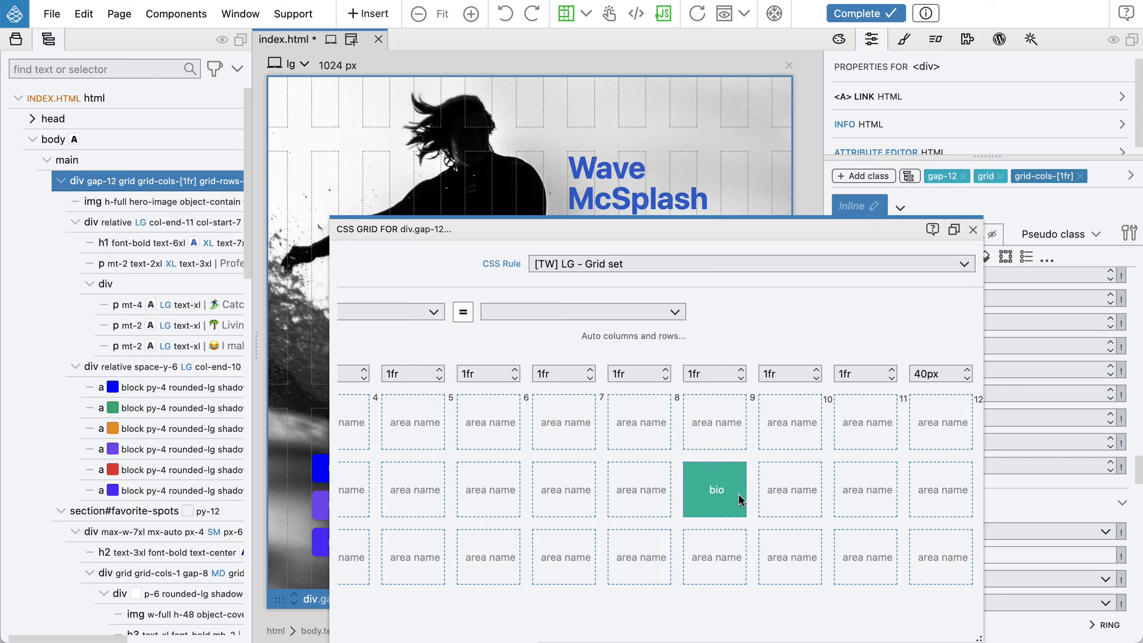
{"action": "left_click", "coordinate": [798, 489]}
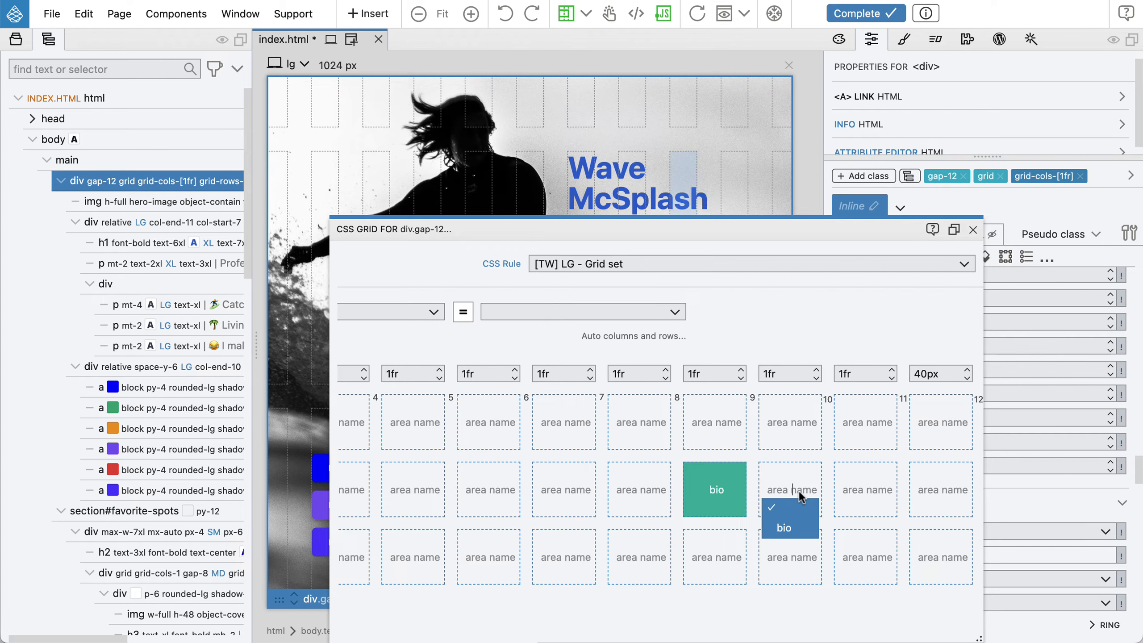
{"action": "left_click", "coordinate": [788, 528]}
{"action": "left_click", "coordinate": [864, 487]}
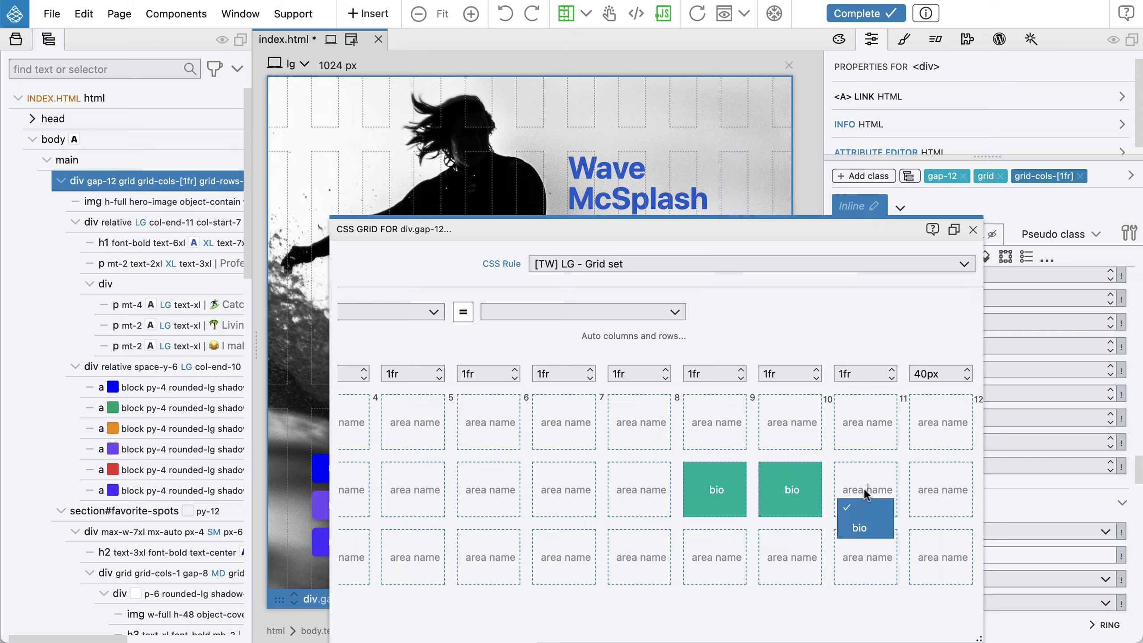
{"action": "left_click", "coordinate": [860, 529]}
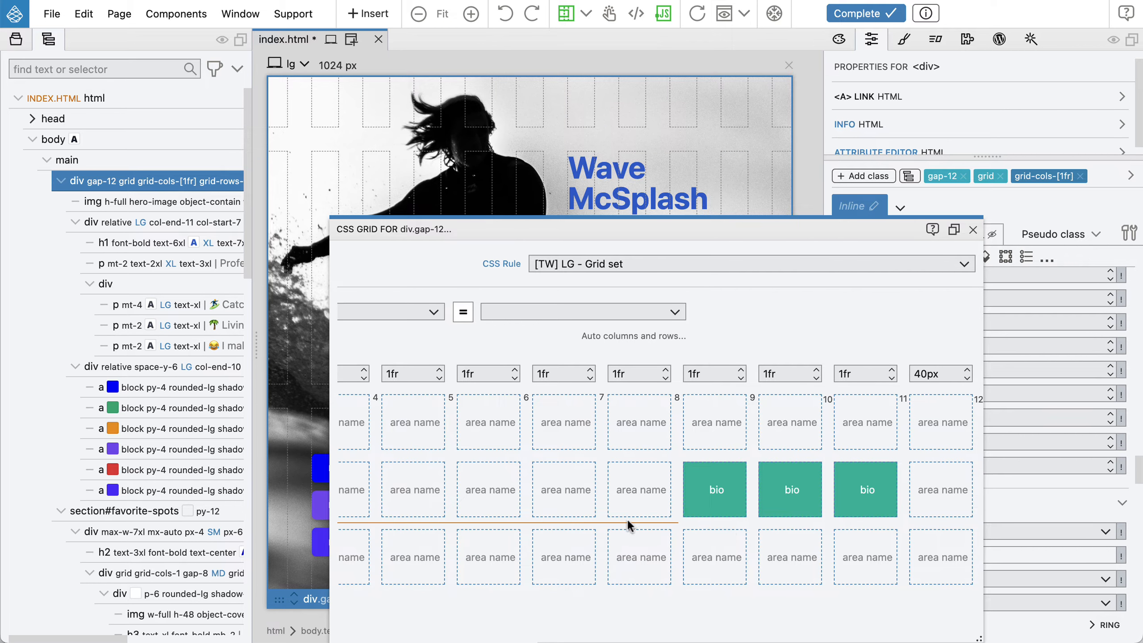
Define a grid area named links in row 3 spanning from grid line 2 to line 7
{"action": "scroll", "coordinate": [565, 518], "scroll_direction": "left", "scroll_amount": 6}
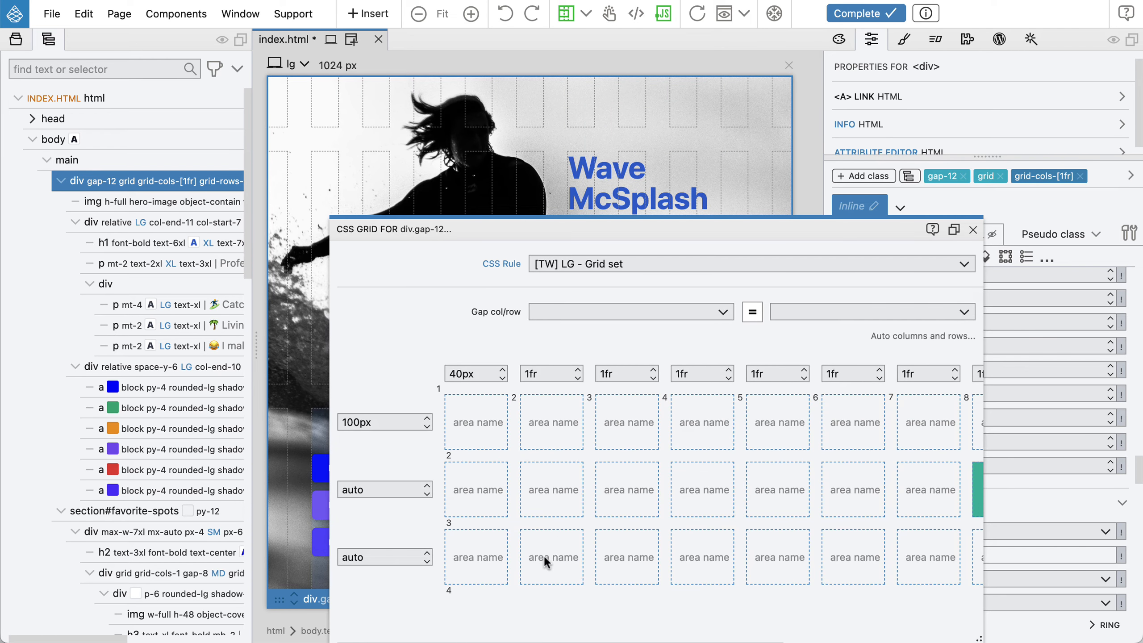
{"action": "type", "text": "links"}
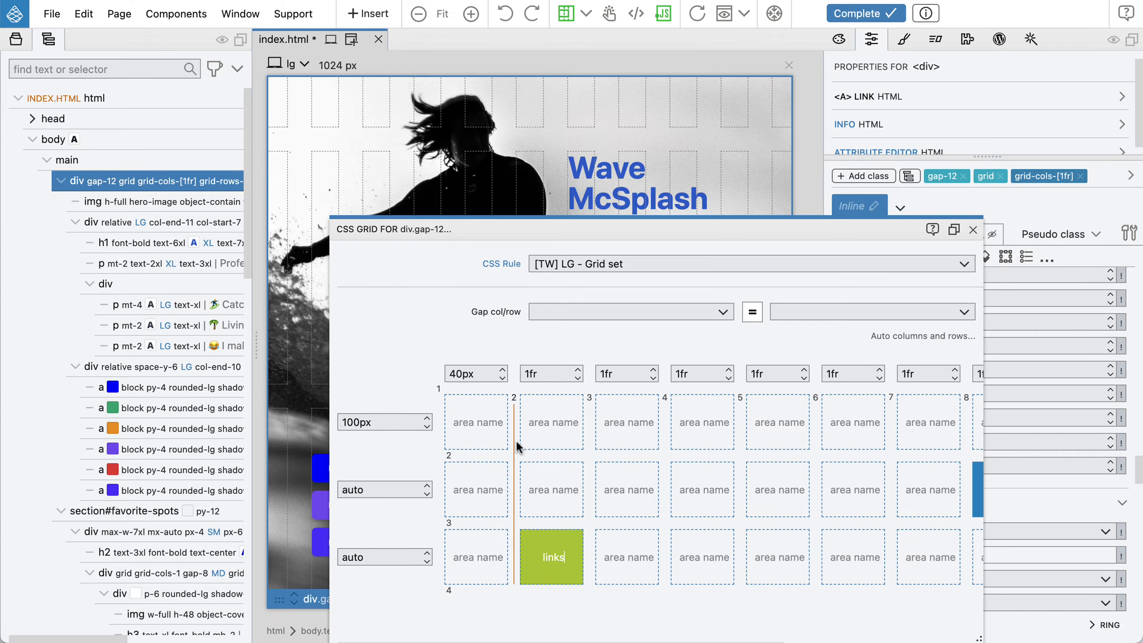
{"action": "scroll", "coordinate": [516, 440], "scroll_direction": "right", "scroll_amount": 5}
{"action": "scroll", "coordinate": [522, 490], "scroll_direction": "left", "scroll_amount": 5}
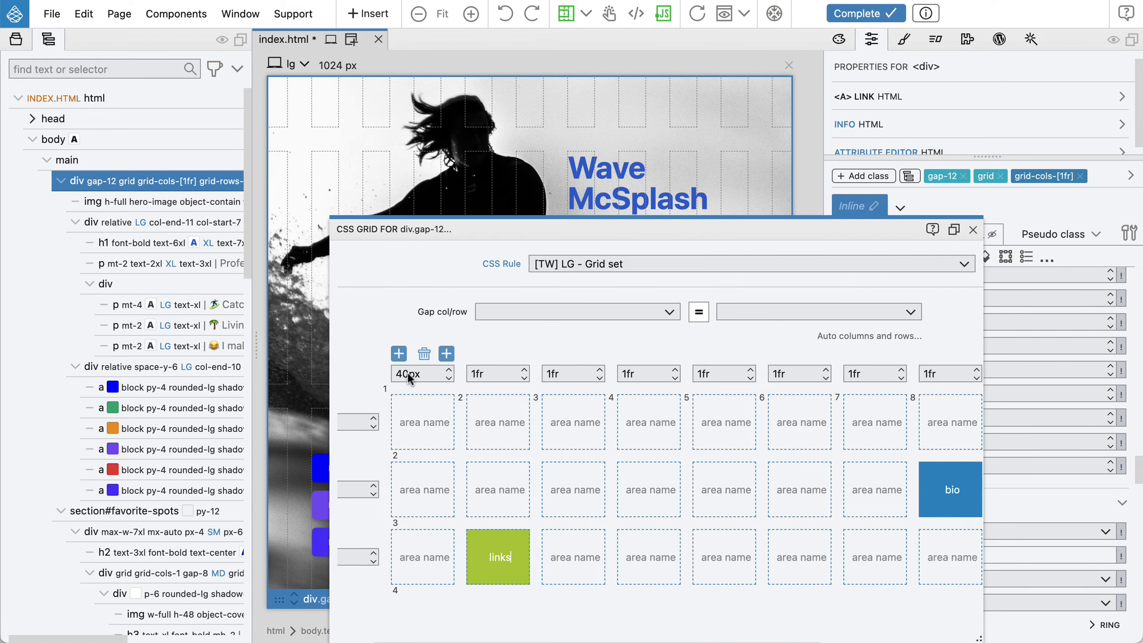
{"action": "left_click", "coordinate": [573, 557]}
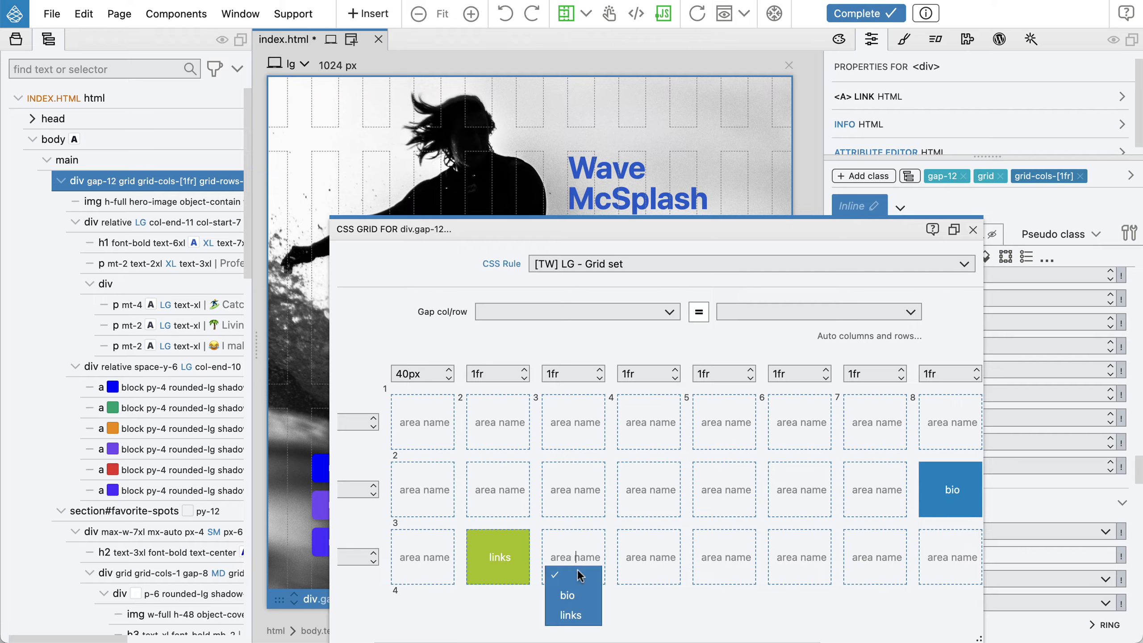
{"action": "left_click", "coordinate": [579, 612]}
{"action": "left_click", "coordinate": [647, 552]}
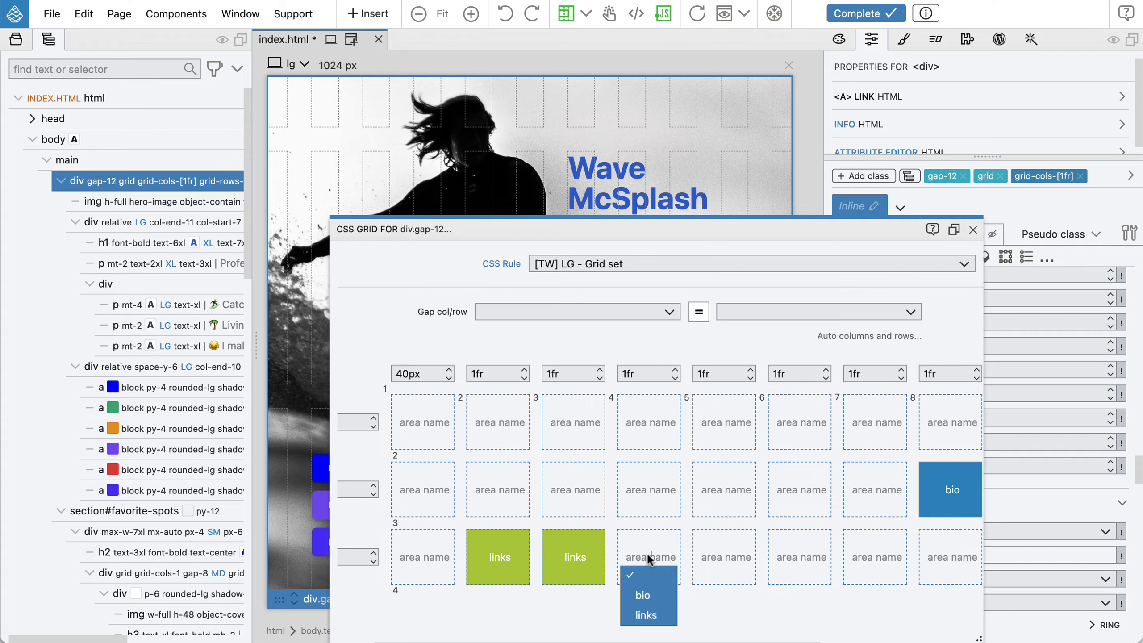
{"action": "left_click", "coordinate": [654, 609]}
{"action": "left_click", "coordinate": [727, 557]}
{"action": "left_click", "coordinate": [731, 615]}
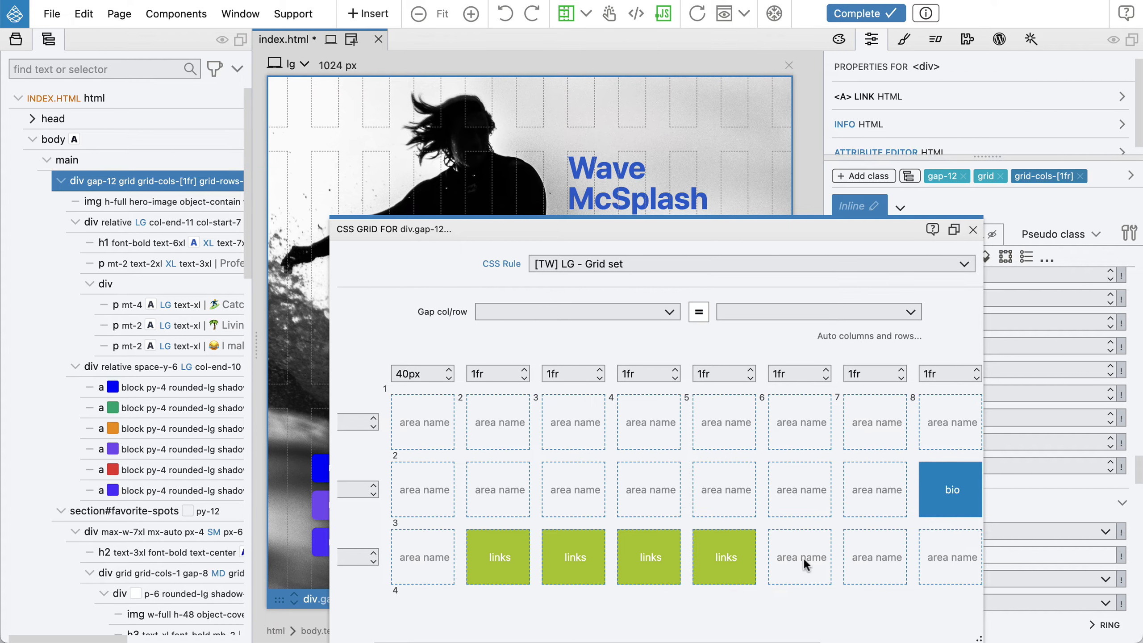
{"action": "left_click", "coordinate": [804, 564]}
{"action": "left_click", "coordinate": [808, 607]}
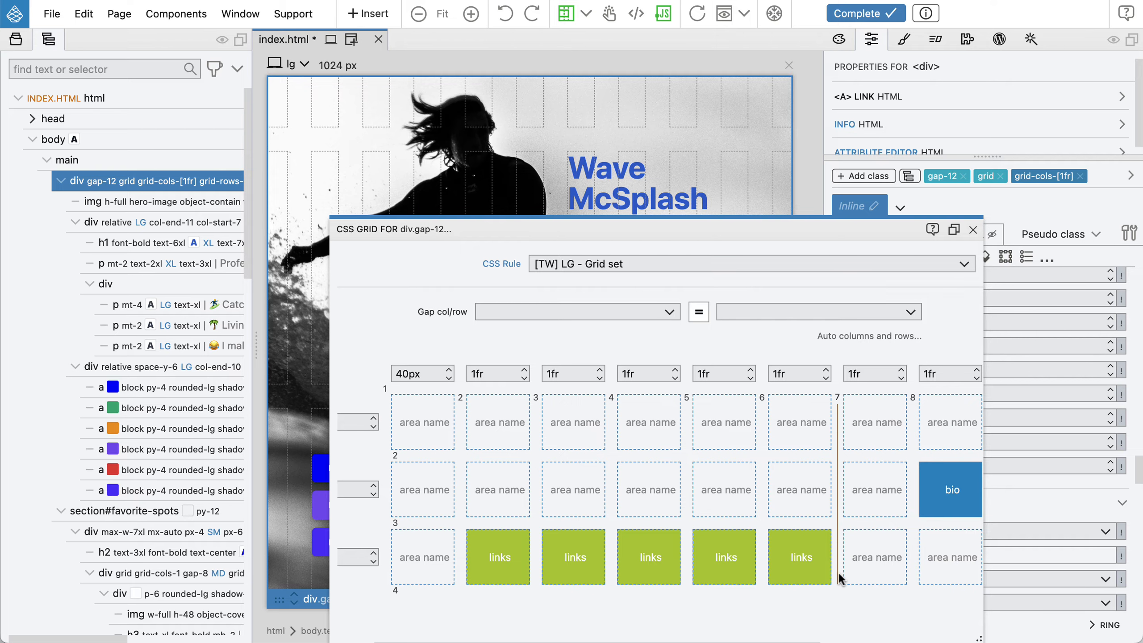
Extend the links area to grid line 9 and close the CSS Grid editor
{"action": "scroll", "coordinate": [836, 573], "scroll_direction": "right", "scroll_amount": 5}
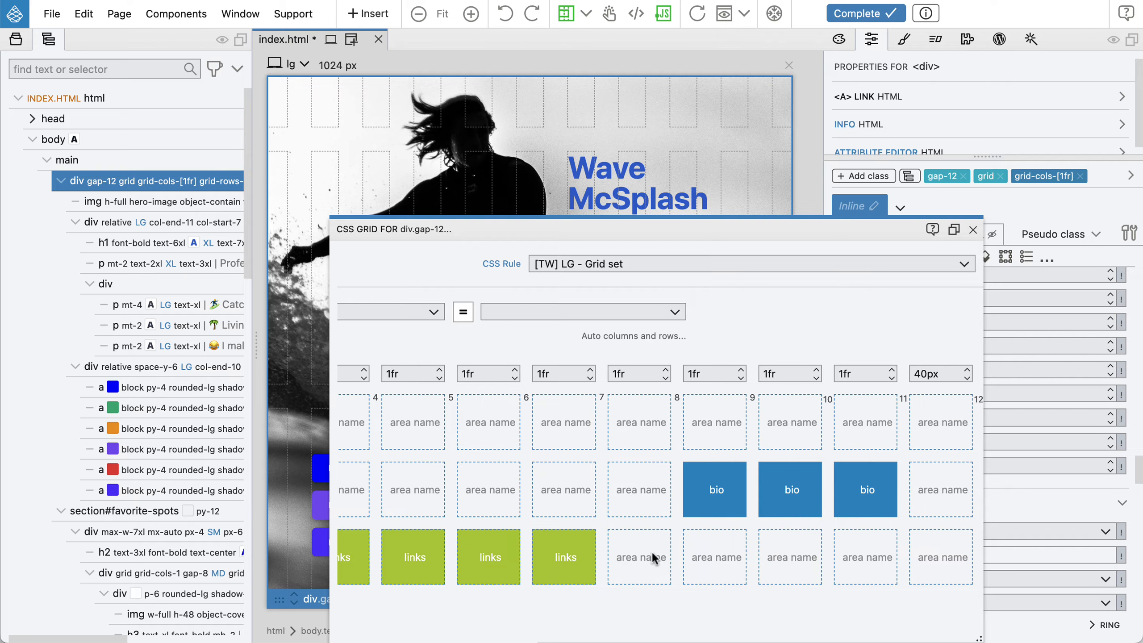
{"action": "left_click", "coordinate": [632, 551]}
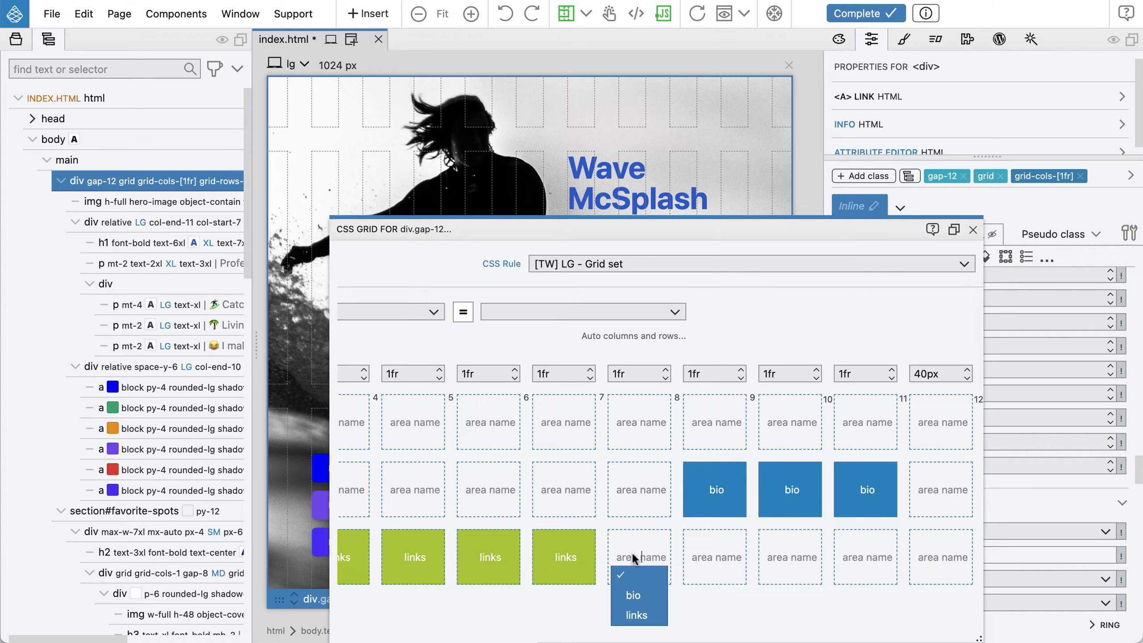
{"action": "left_click", "coordinate": [641, 615]}
{"action": "left_click", "coordinate": [705, 558]}
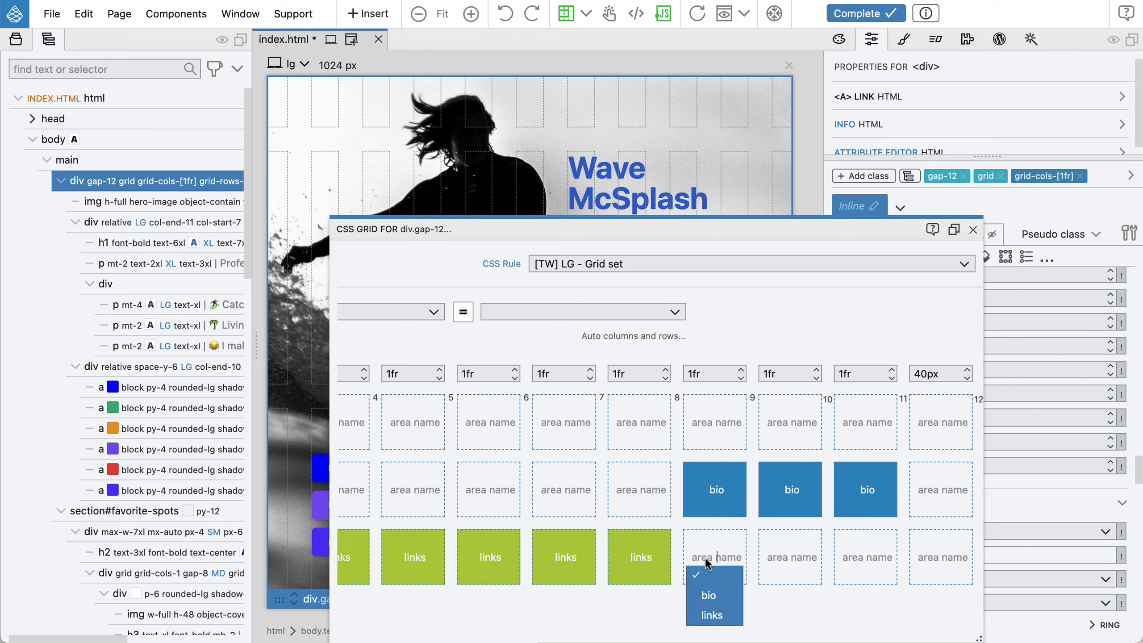
{"action": "left_click", "coordinate": [707, 621]}
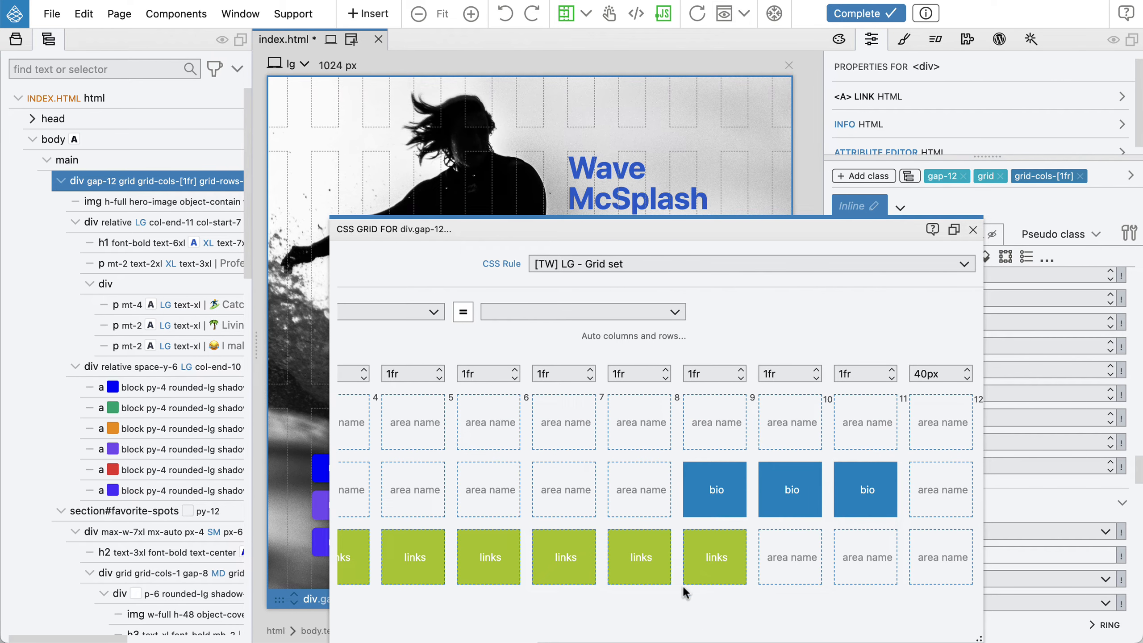
{"action": "left_click", "coordinate": [973, 229]}
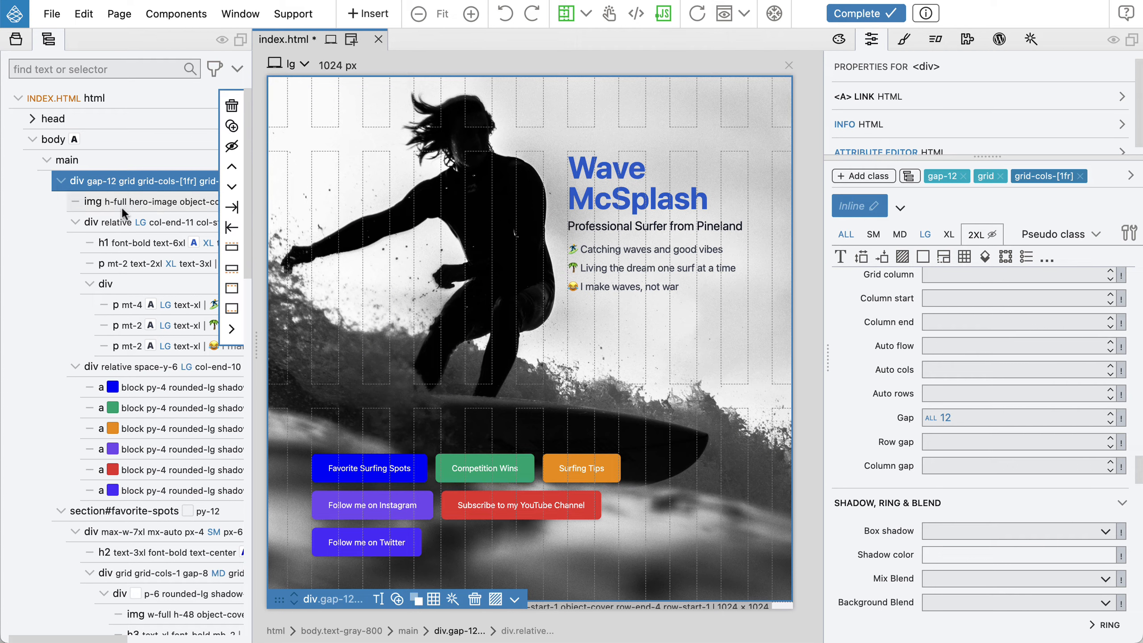
Place the heading text div in the bio named grid area
{"action": "left_click", "coordinate": [109, 215]}
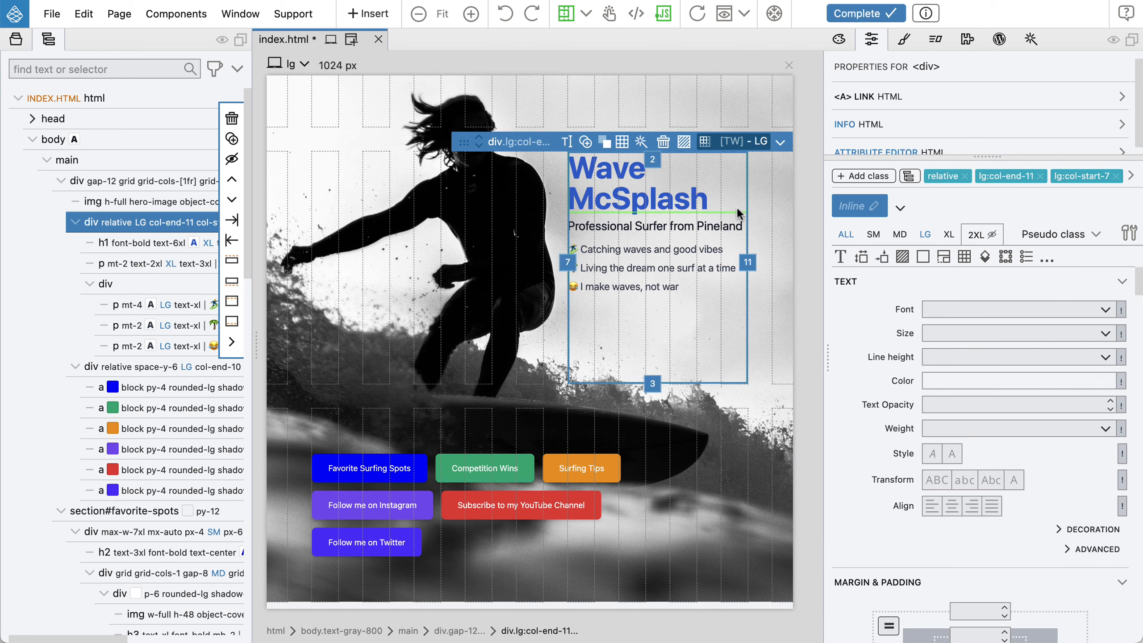
{"action": "left_click", "coordinate": [736, 139]}
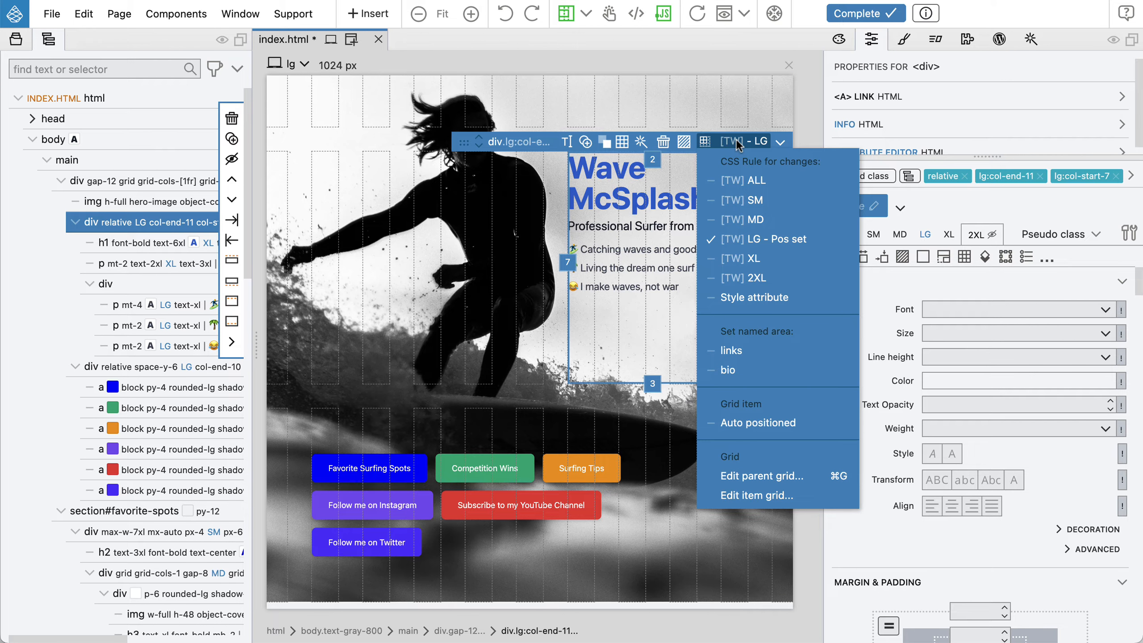
{"action": "left_click", "coordinate": [786, 370]}
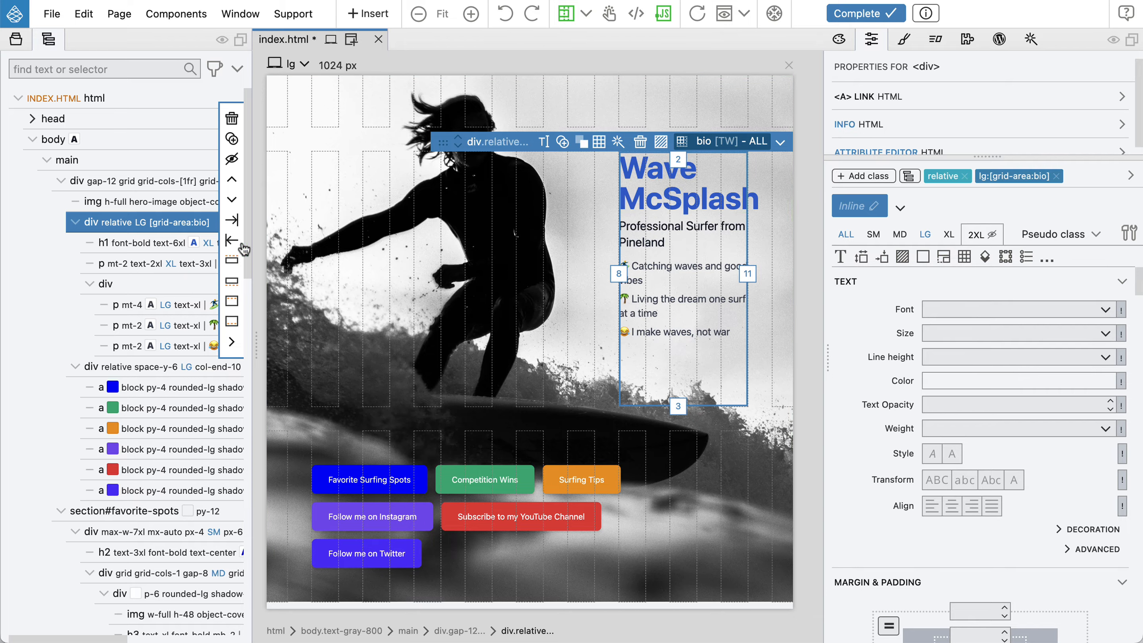
Place the links container div in the links named grid area
{"action": "left_click", "coordinate": [134, 366]}
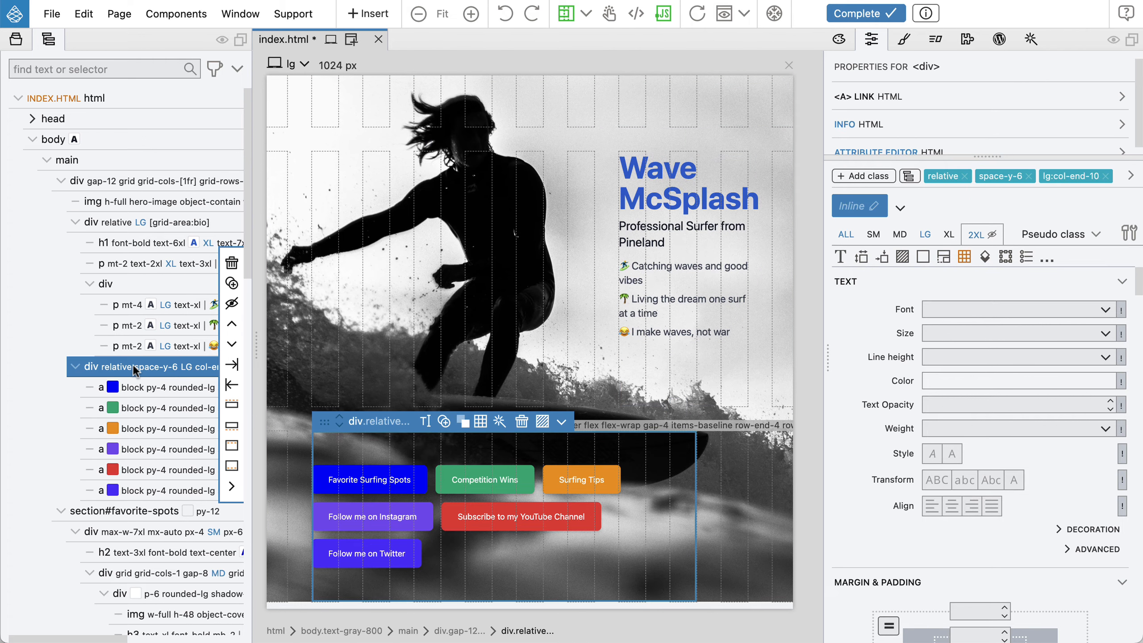
{"action": "left_click", "coordinate": [592, 421]}
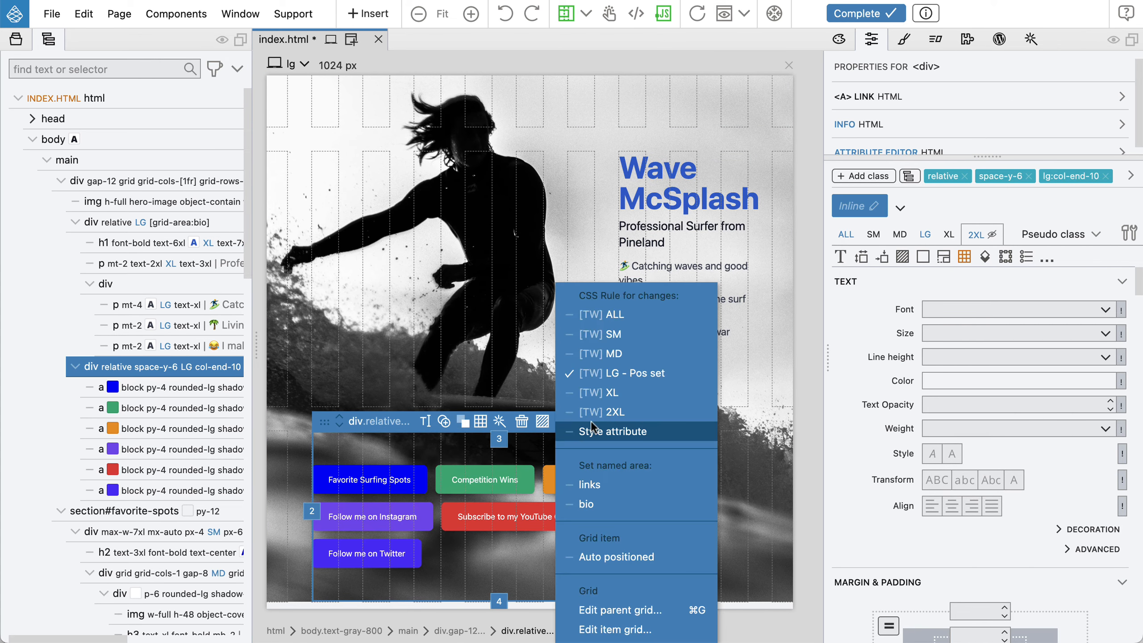
{"action": "left_click", "coordinate": [618, 481]}
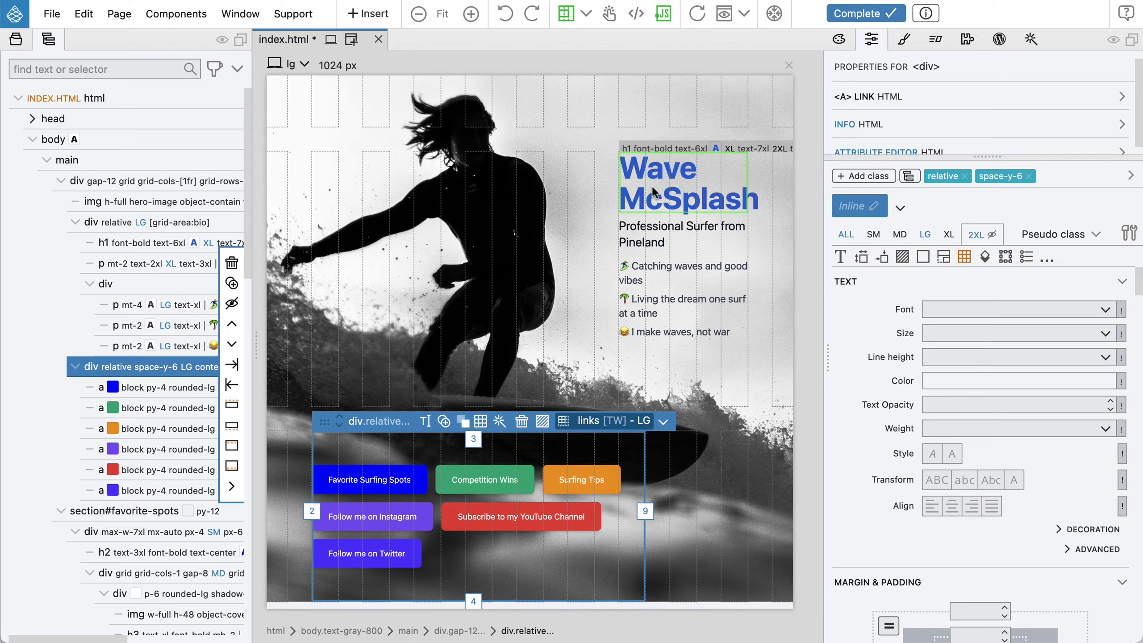
In the main container's CSS Grid editor, extend the bio area in row 2 to start at grid line 7, then close the editor
{"action": "left_click", "coordinate": [111, 180]}
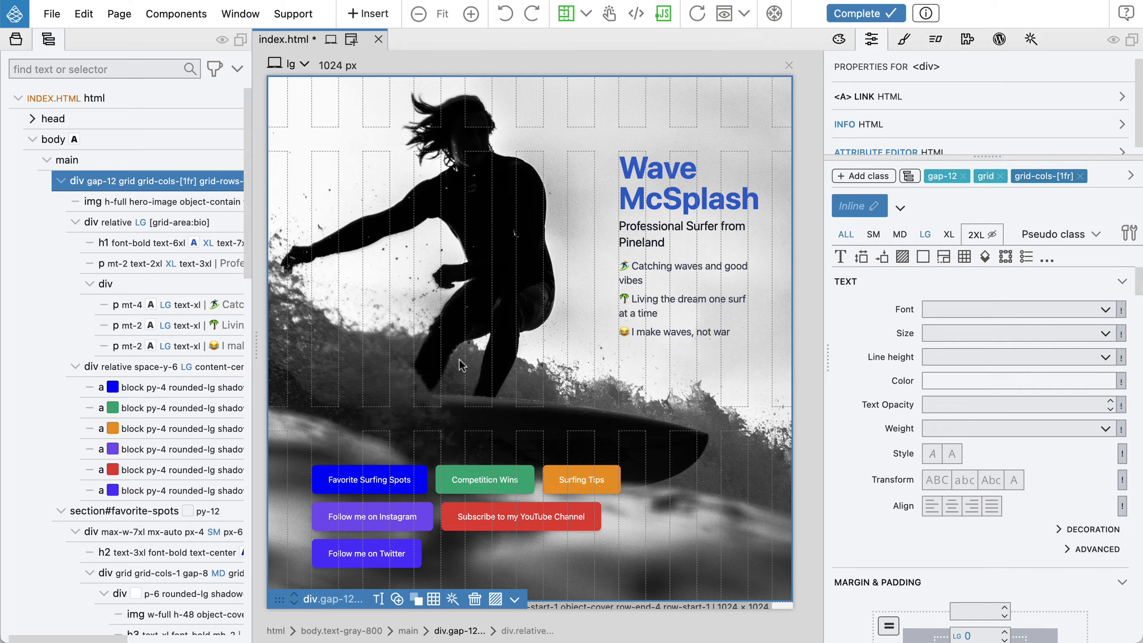
{"action": "key", "text": "g"}
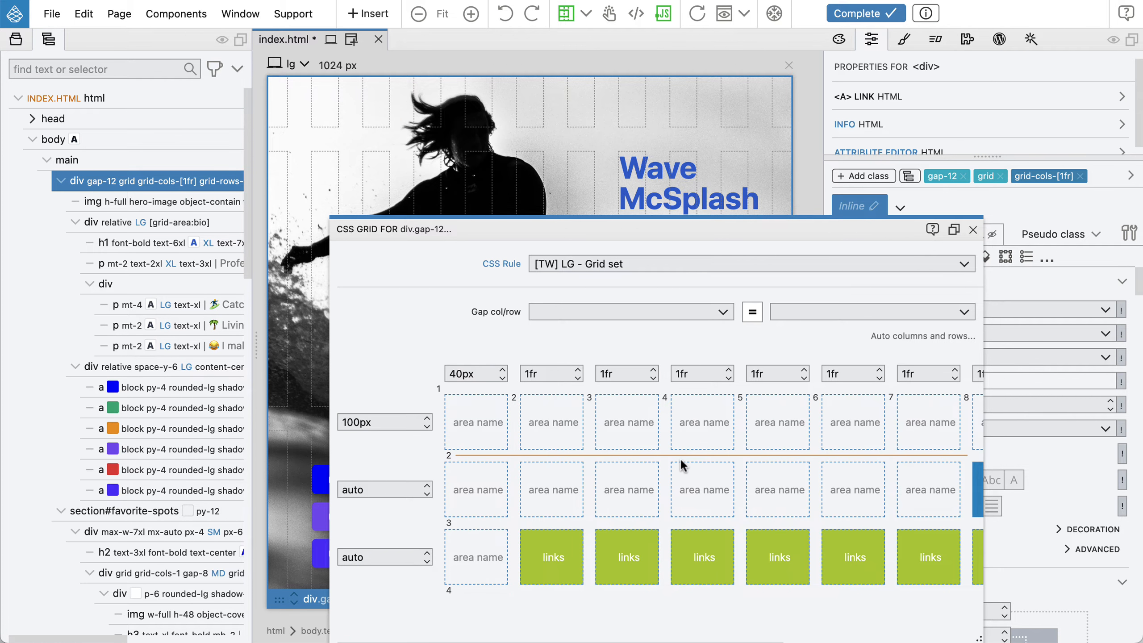
{"action": "scroll", "coordinate": [702, 467], "scroll_direction": "right", "scroll_amount": 5}
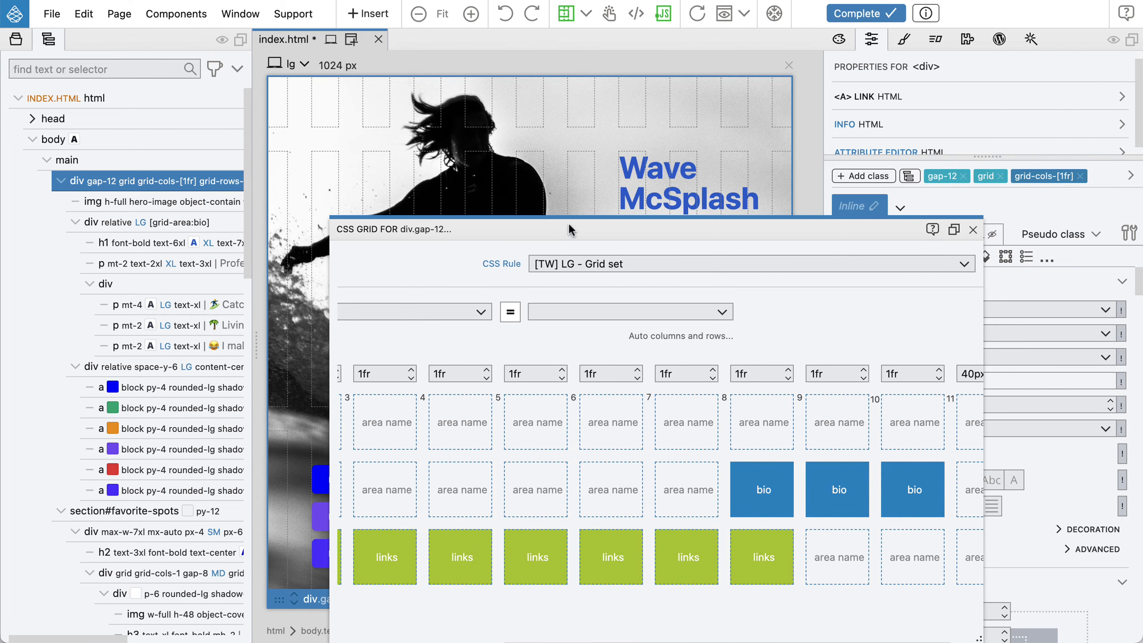
{"action": "left_click_drag", "start_coordinate": [569, 227], "coordinate": [610, 315]}
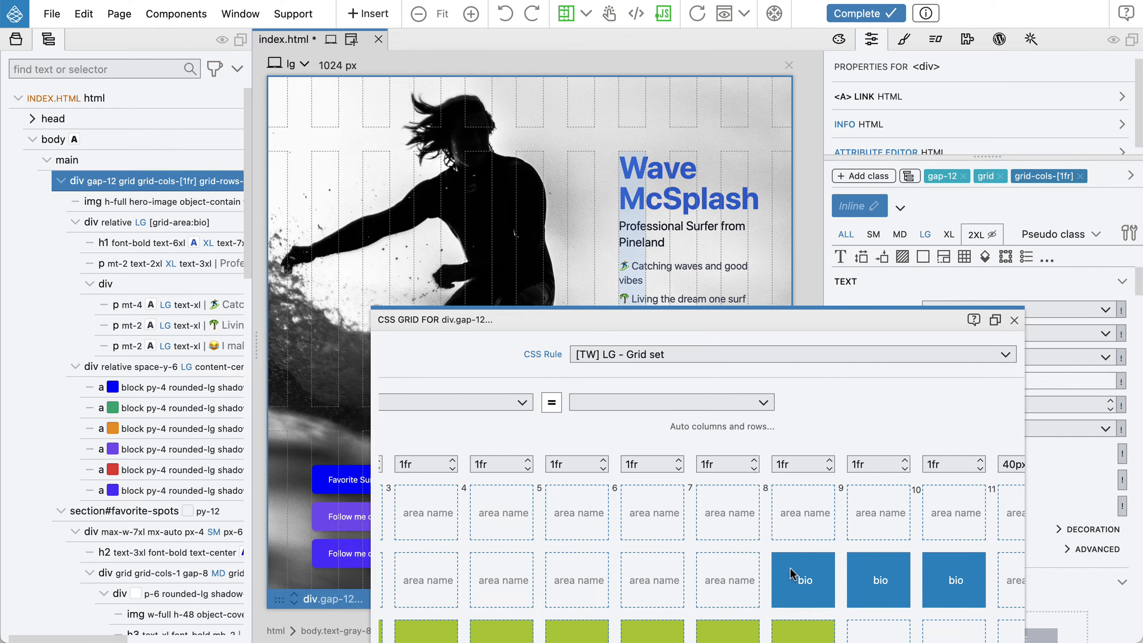
{"action": "left_click", "coordinate": [720, 578]}
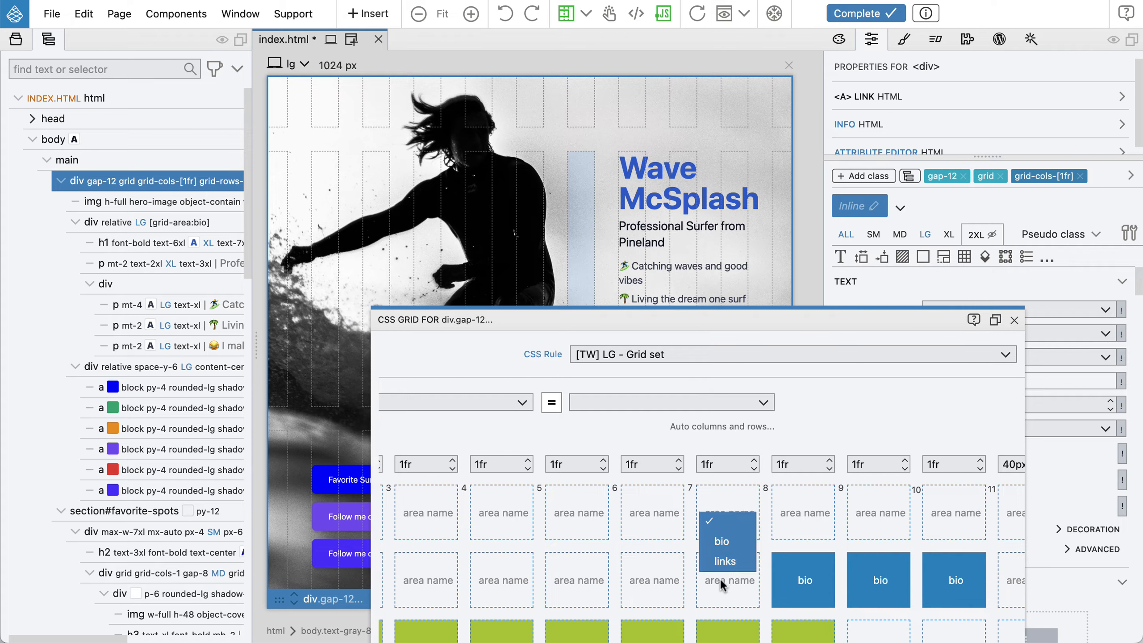
{"action": "left_click", "coordinate": [724, 542]}
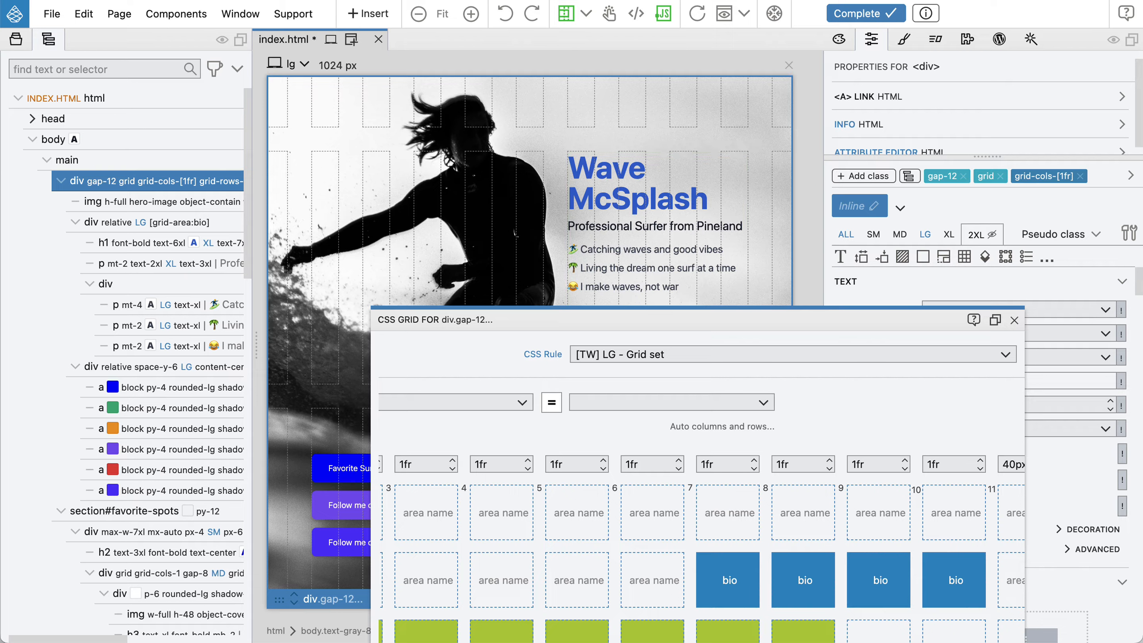
{"action": "left_click", "coordinate": [1015, 321]}
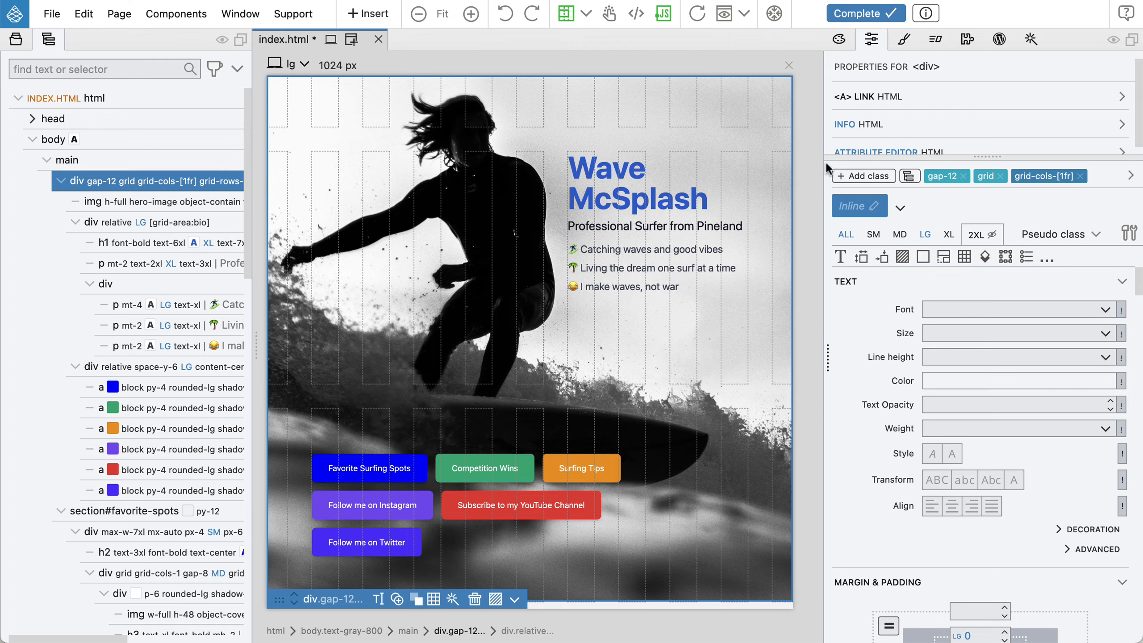
Review the classes of the main grid container and the bio div in the class list view
{"action": "left_click", "coordinate": [909, 176]}
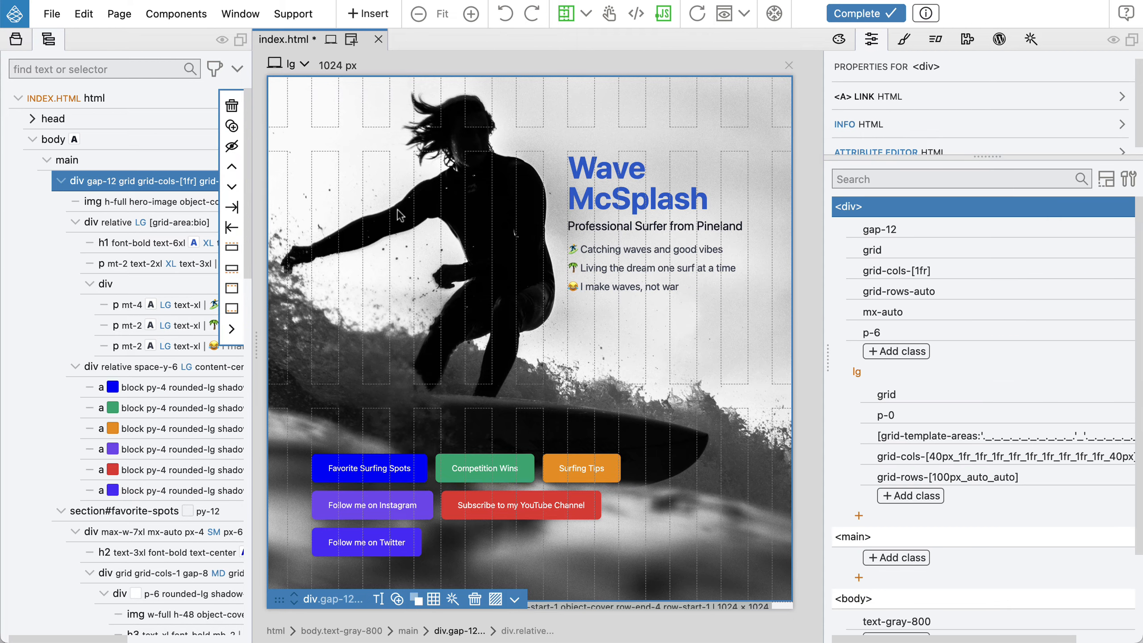
{"action": "left_click", "coordinate": [121, 220]}
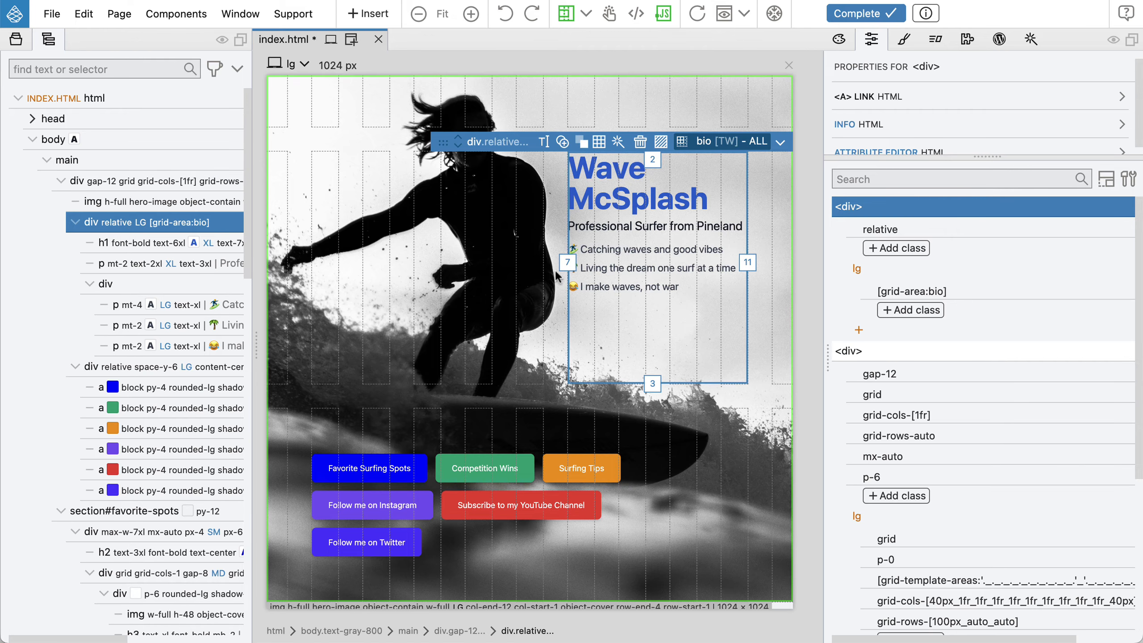
{"action": "mouse_move", "coordinate": [952, 295]}
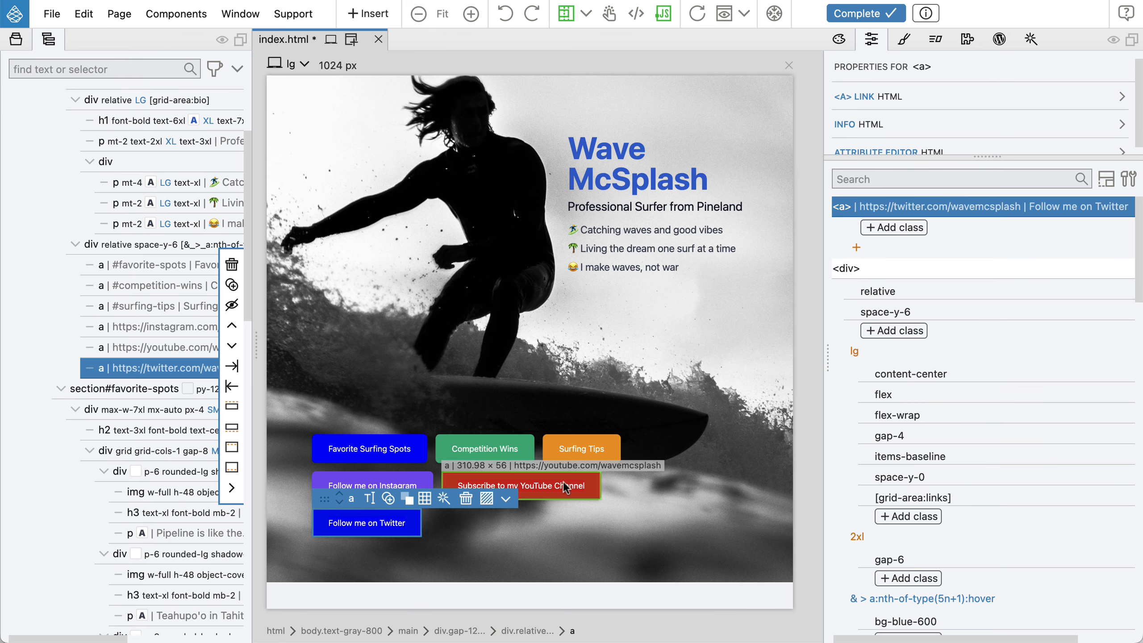
Save the index.html page
{"action": "scroll", "coordinate": [563, 481], "scroll_direction": "up", "scroll_amount": 1}
{"action": "key", "text": "super+s"}
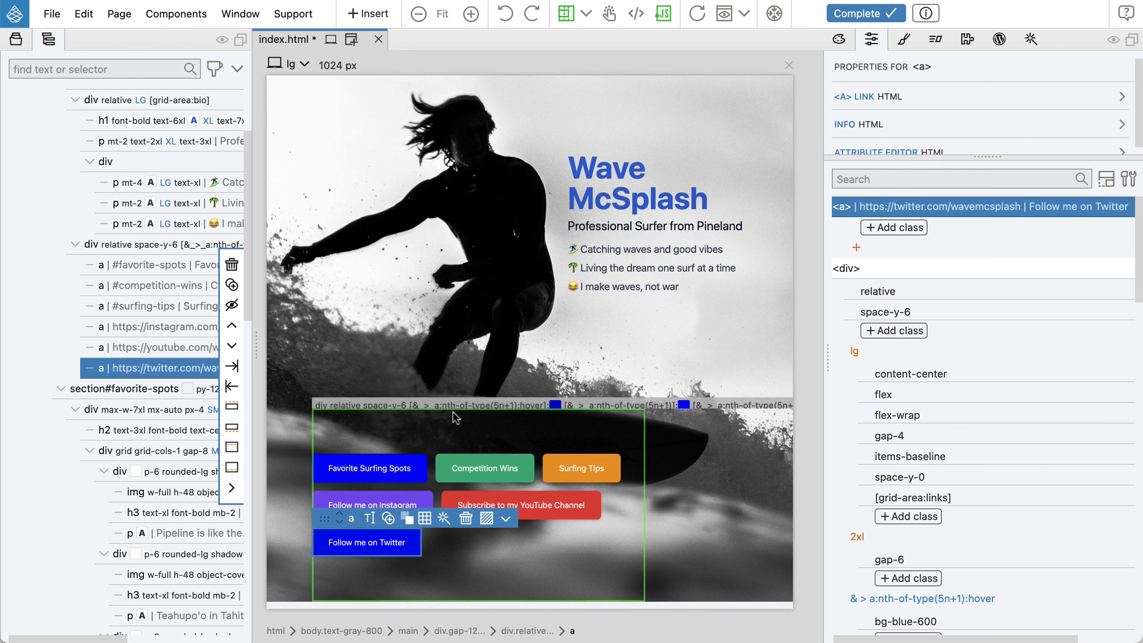
Publish the project to the Netlify site classy-hamster-d4a5f7
{"action": "left_click", "coordinate": [17, 42]}
{"action": "left_click", "coordinate": [58, 103]}
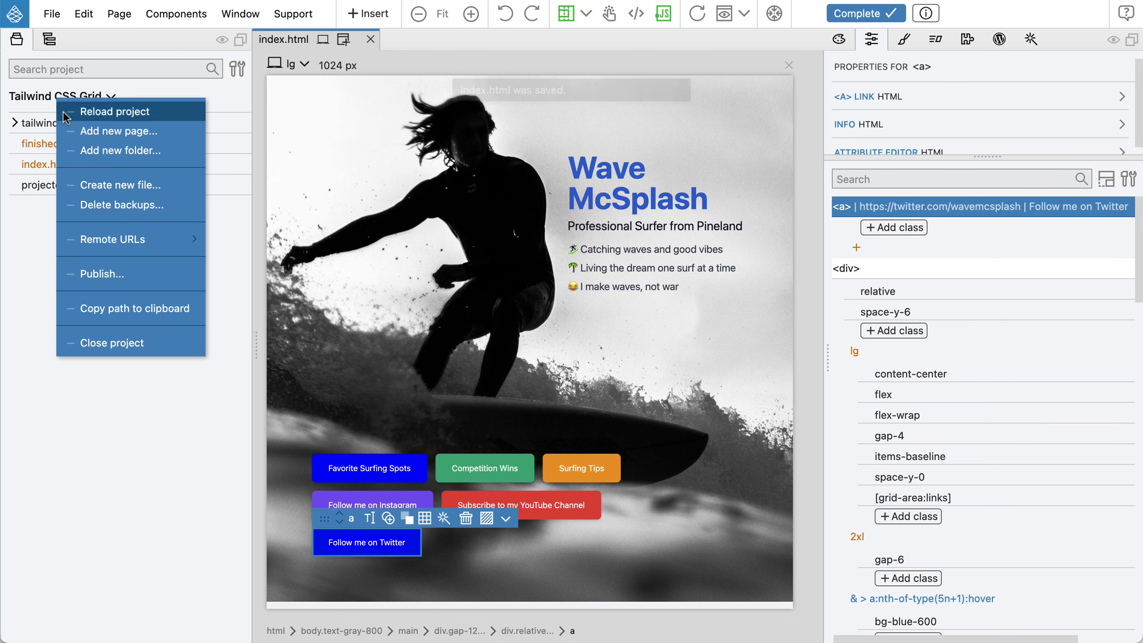
{"action": "left_click", "coordinate": [140, 268]}
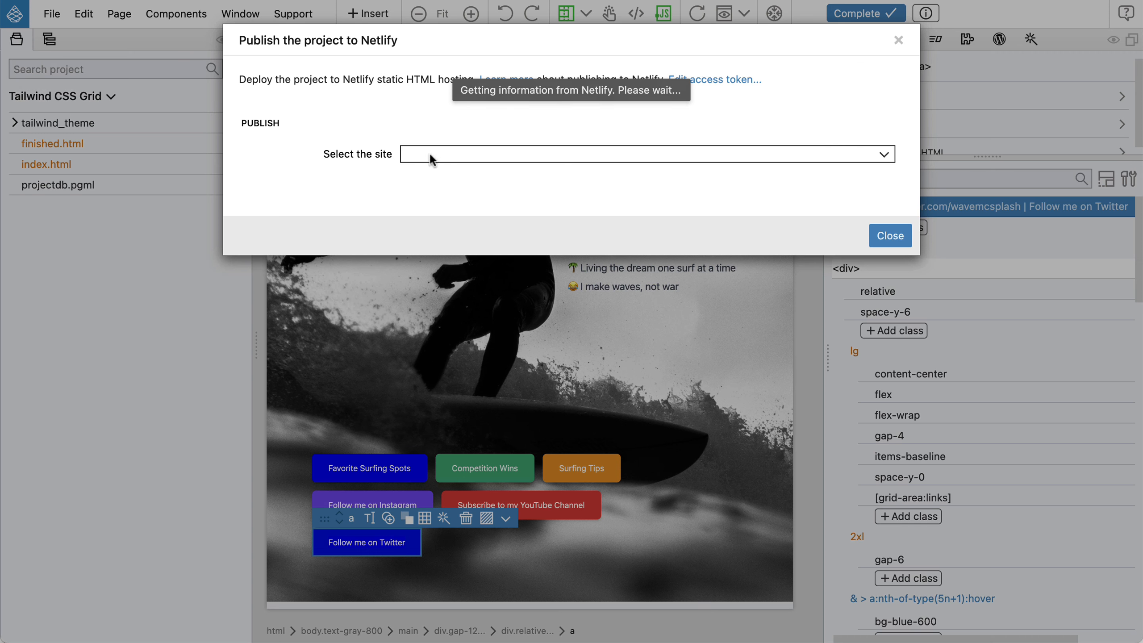
{"action": "left_click", "coordinate": [429, 153]}
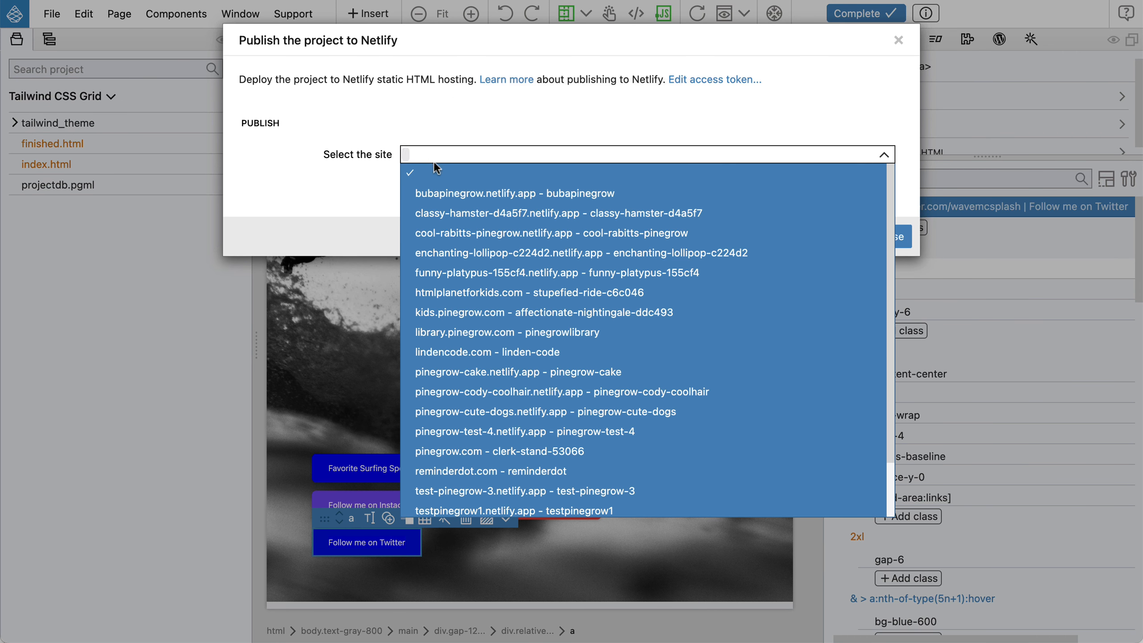
{"action": "left_click", "coordinate": [445, 211]}
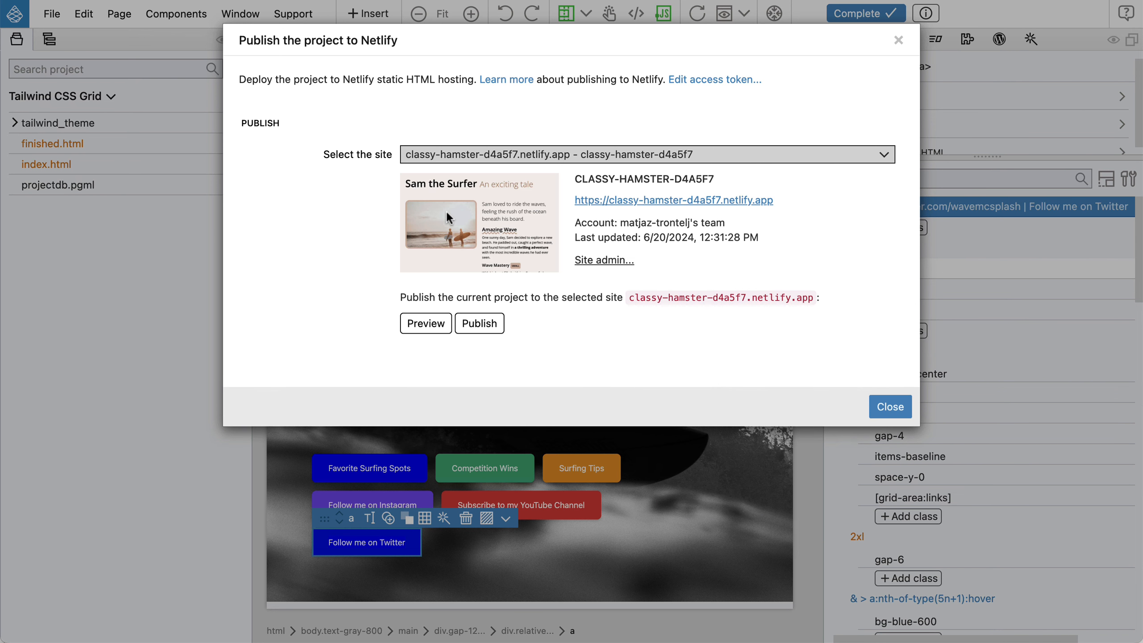
{"action": "left_click", "coordinate": [479, 325]}
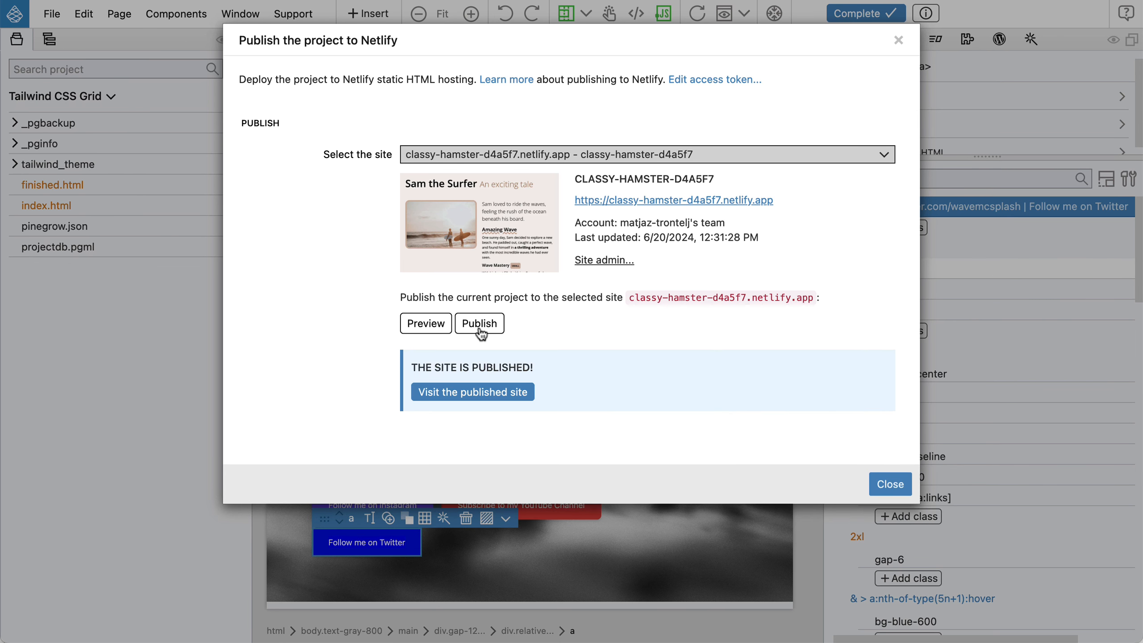
Open the published site in the browser and scroll through the page to check it
{"action": "left_click", "coordinate": [488, 393]}
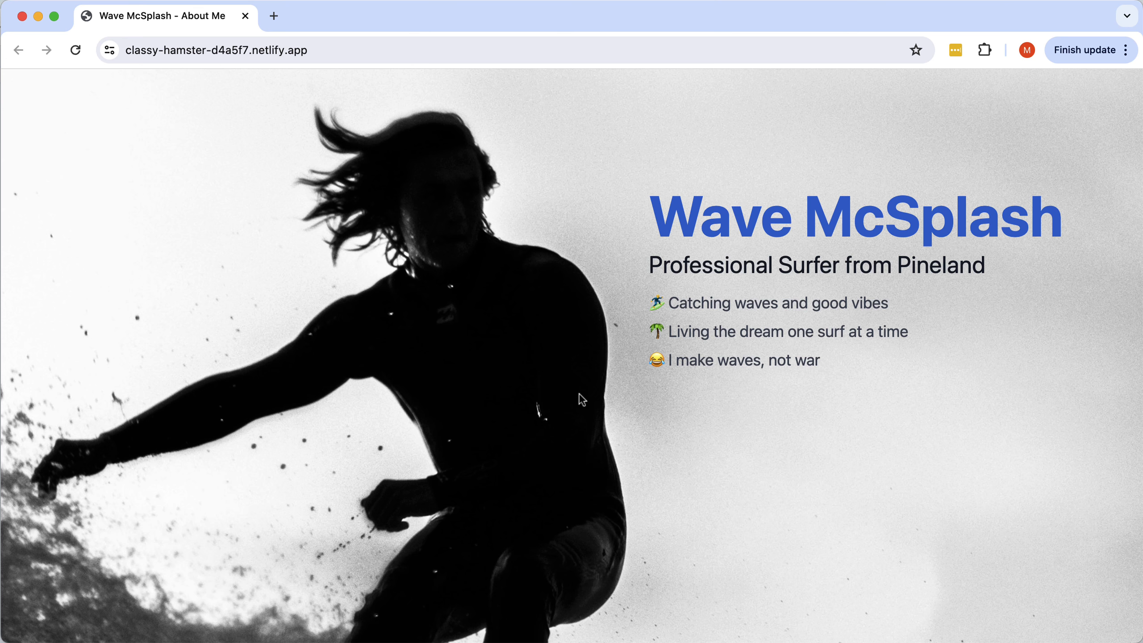
{"action": "scroll", "coordinate": [579, 393], "scroll_direction": "down", "scroll_amount": 15}
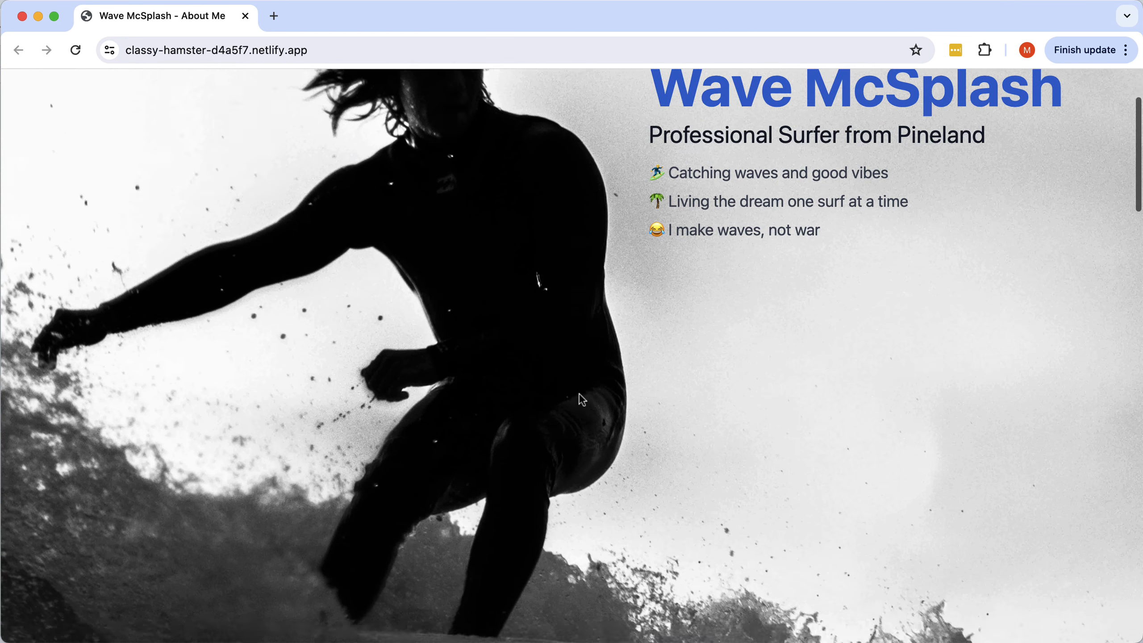
{"action": "scroll", "coordinate": [579, 393], "scroll_direction": "up", "scroll_amount": 10}
{"action": "scroll", "coordinate": [579, 393], "scroll_direction": "up", "scroll_amount": 6}
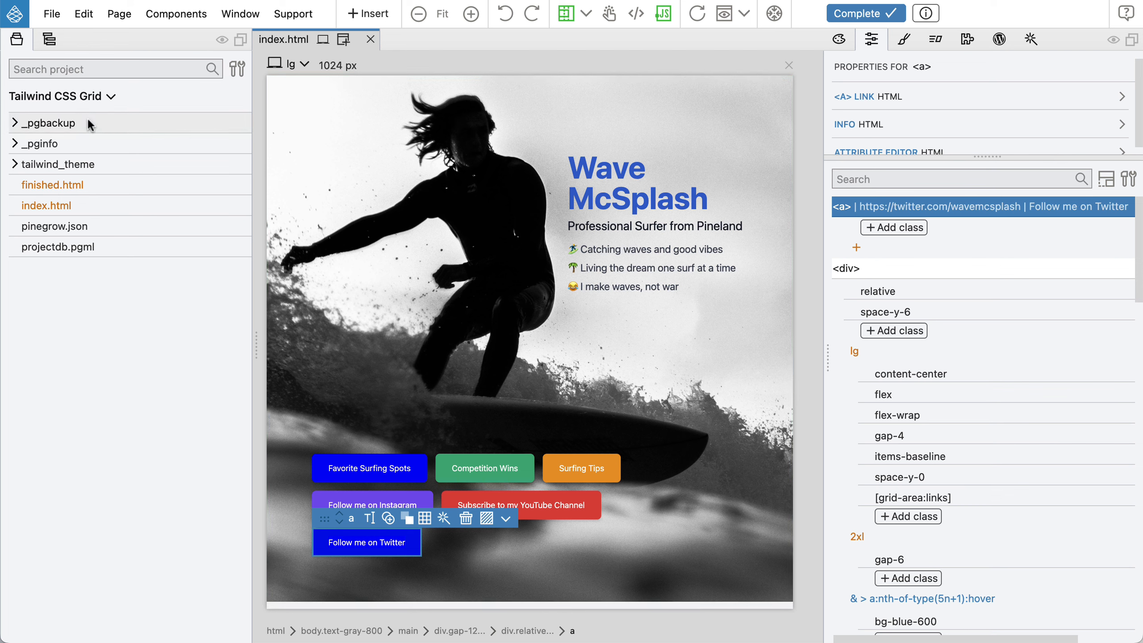
Open the finished.html page from the project files for comparison
{"action": "left_click", "coordinate": [48, 41]}
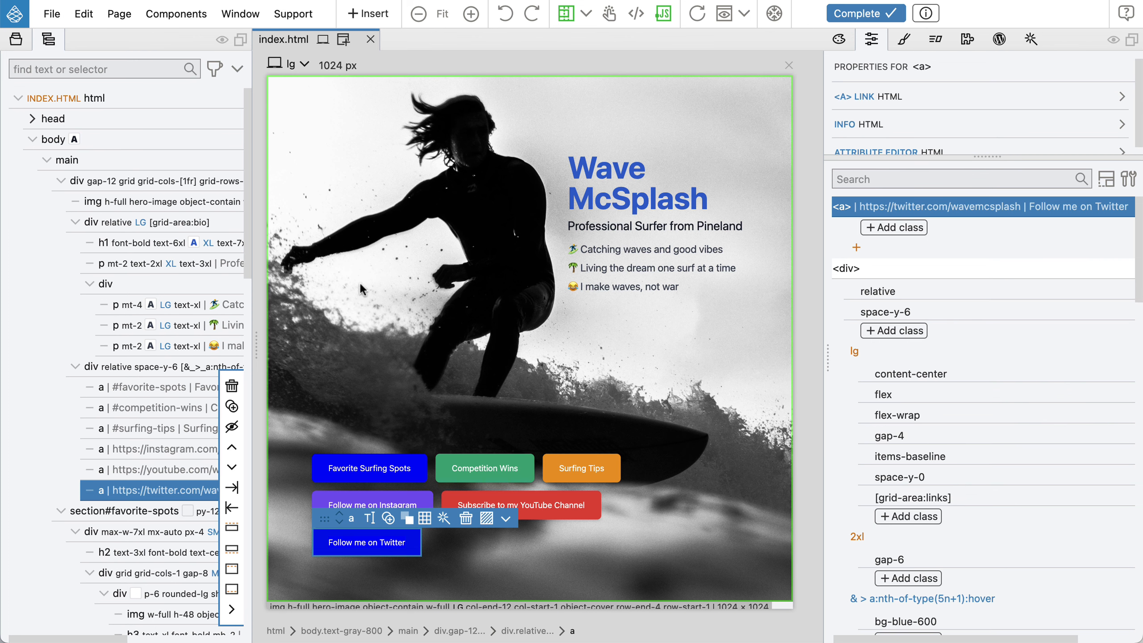
{"action": "left_click", "coordinate": [157, 179]}
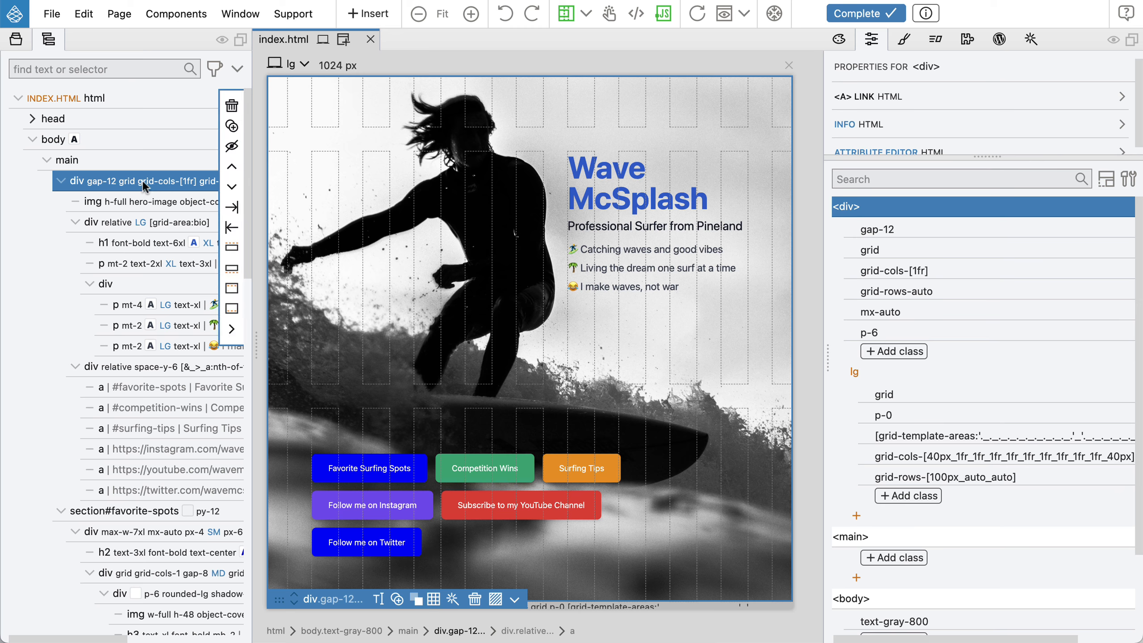
{"action": "left_click", "coordinate": [1106, 179]}
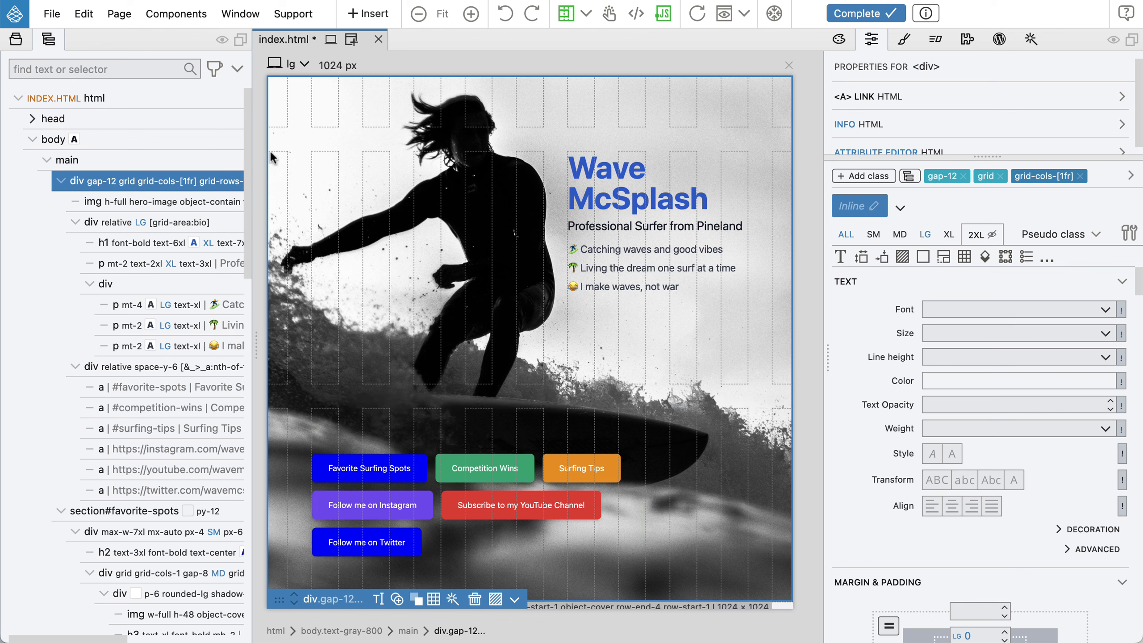
{"action": "left_click", "coordinate": [15, 41]}
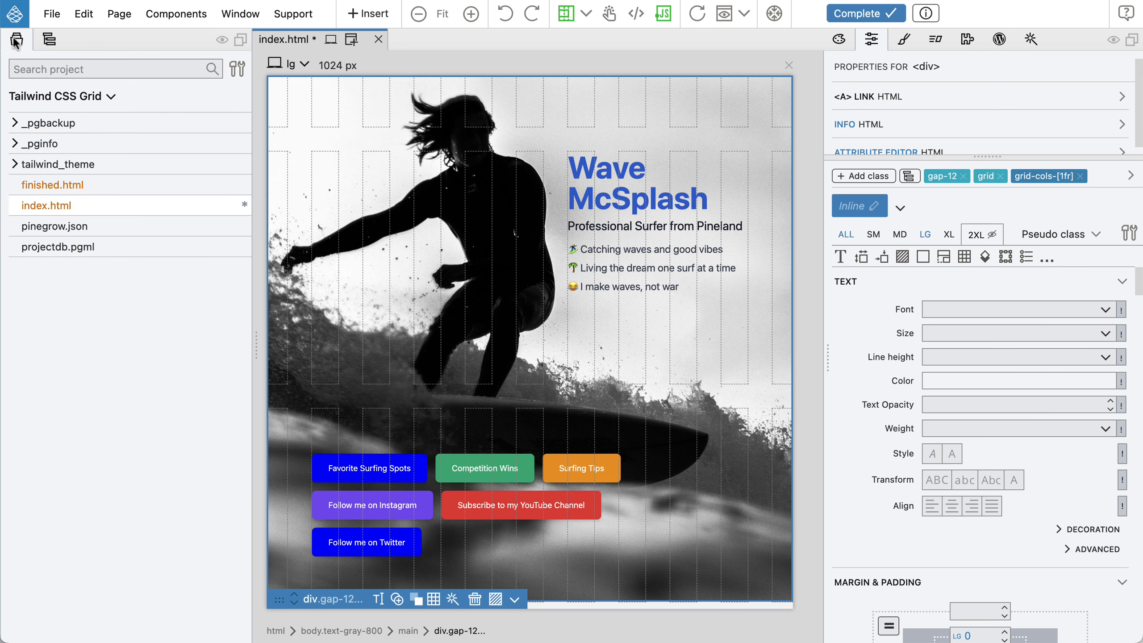
{"action": "left_click", "coordinate": [77, 183]}
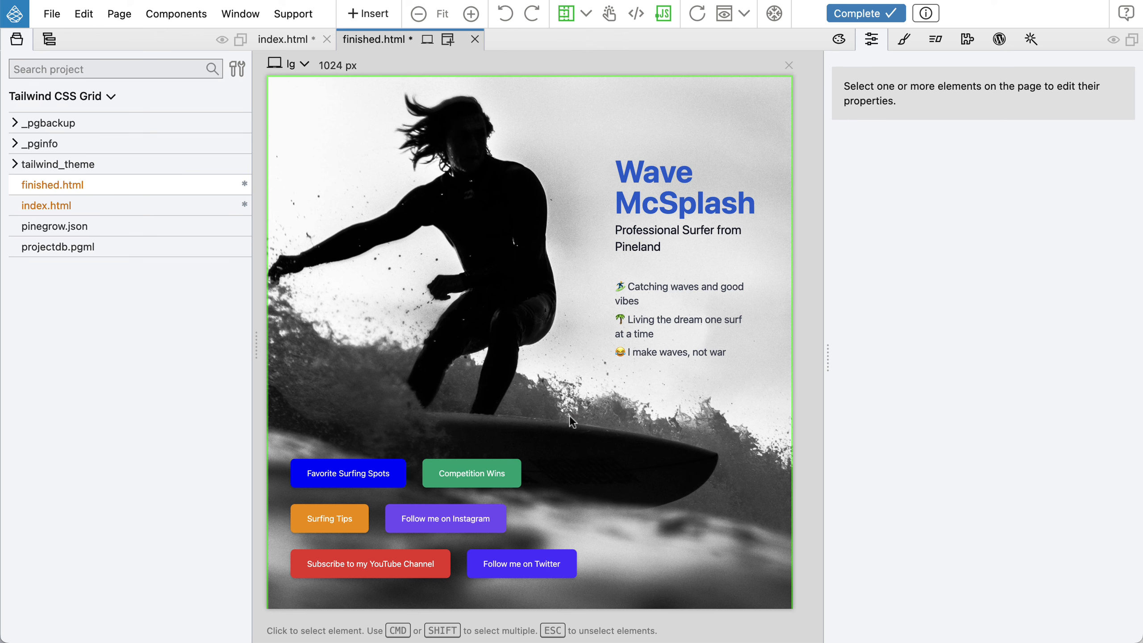
Select the link buttons on the finished page to inspect their container's layout
{"action": "left_click", "coordinate": [366, 478]}
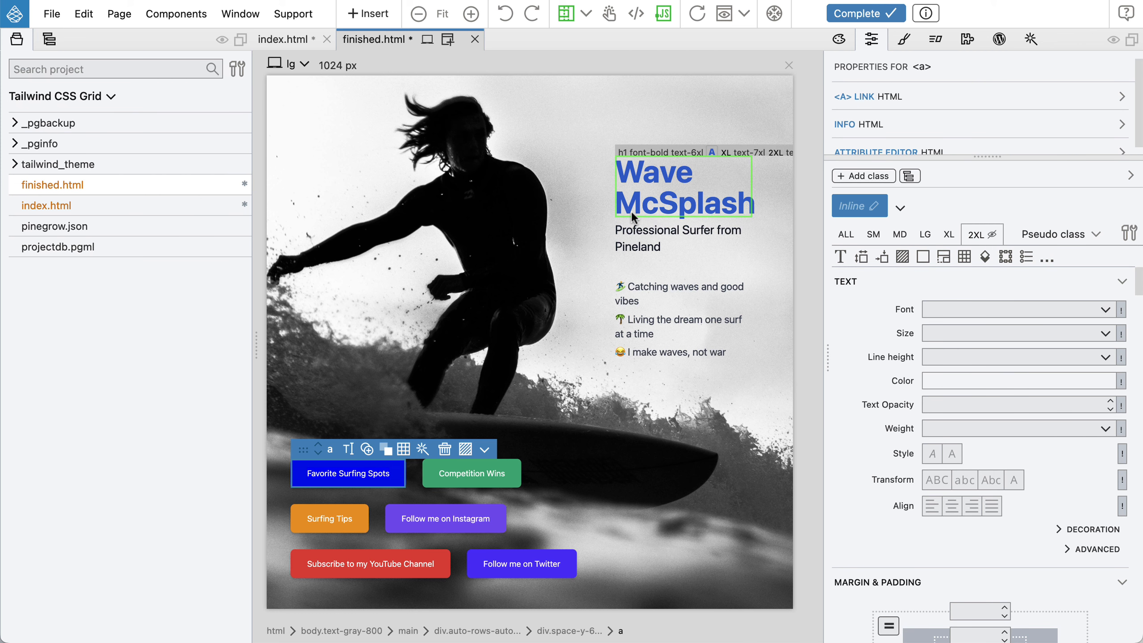
{"action": "left_click", "coordinate": [555, 479]}
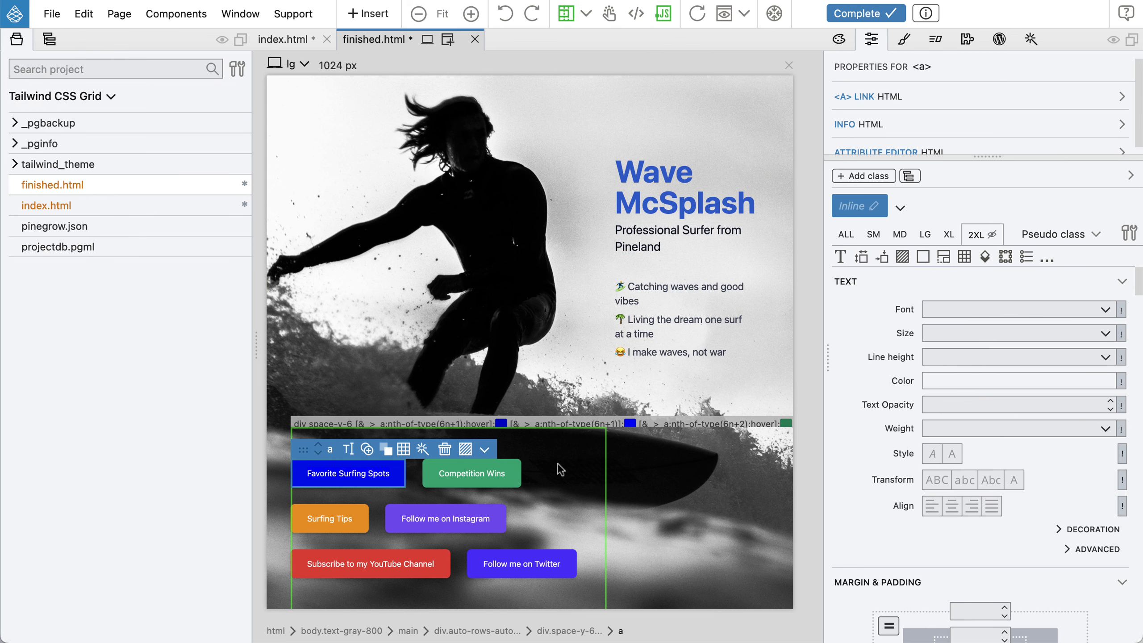